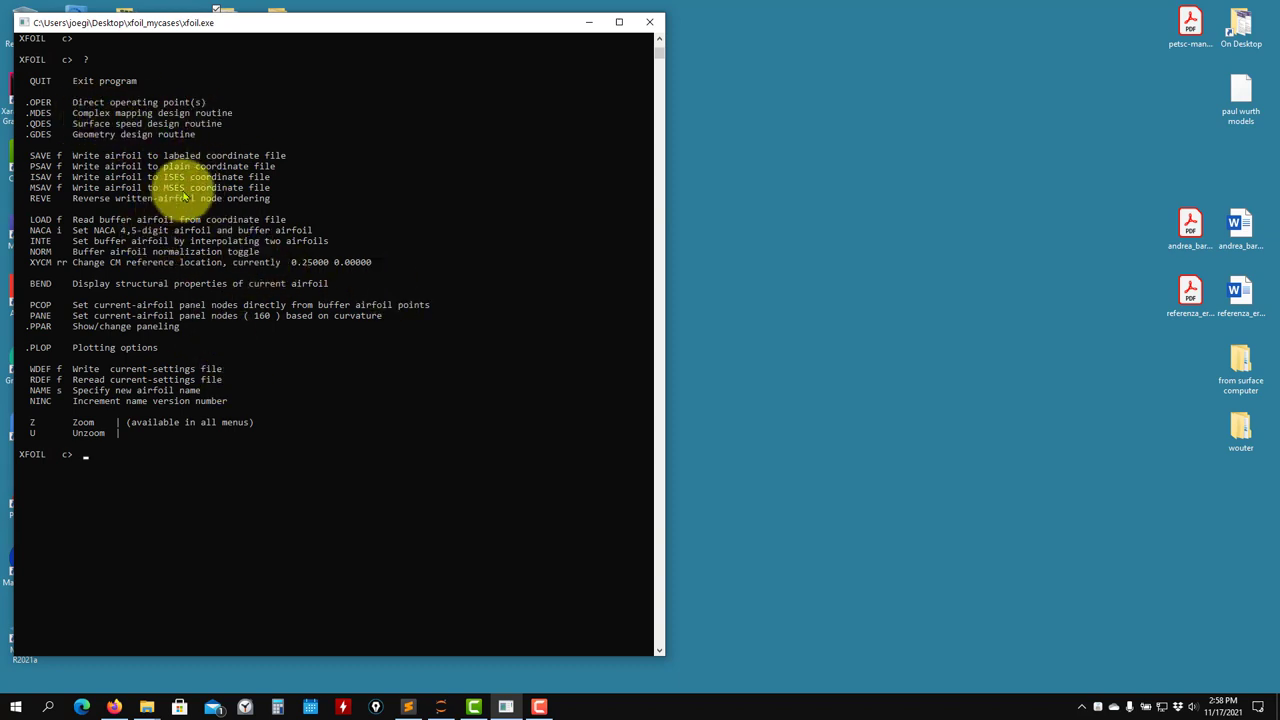
# Search the XFOIL documentation in Sublime Text for 'Mdes'
pyautogui.click(418, 704)
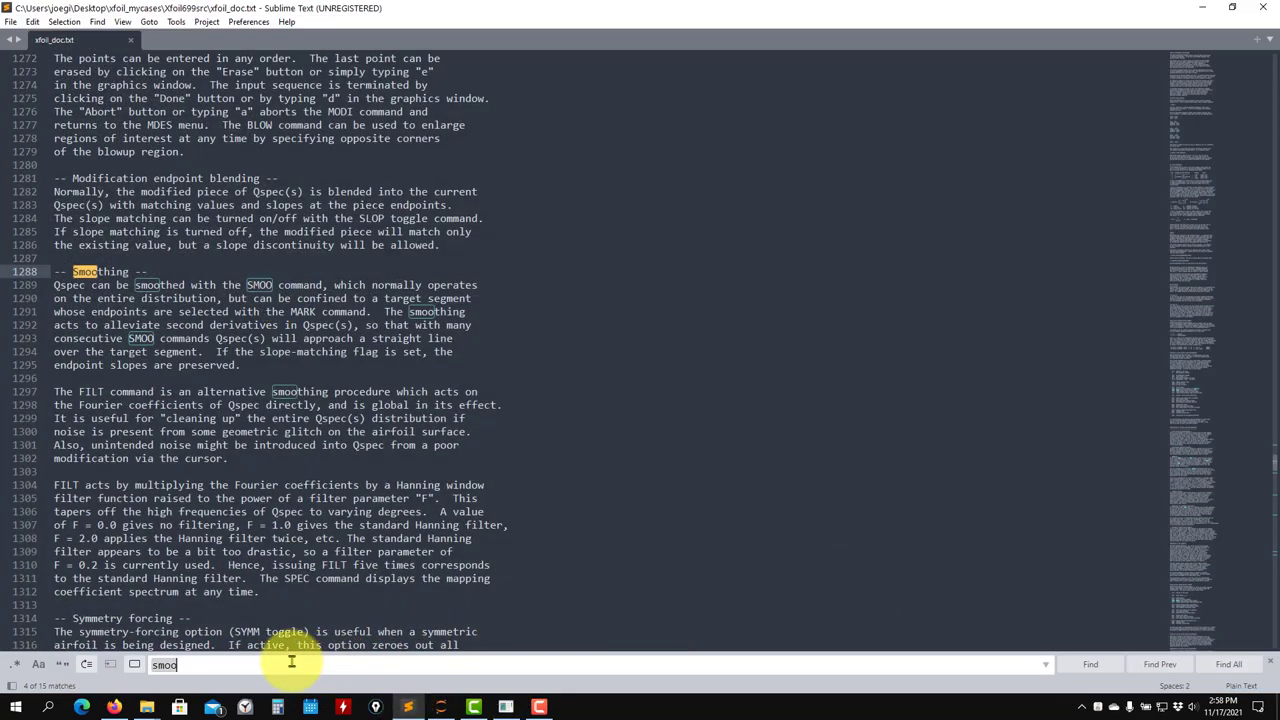
pyautogui.press('BackSpace')
pyautogui.press('BackSpace')
pyautogui.press('BackSpace')
pyautogui.press('BackSpace')
pyautogui.write('Mdes')
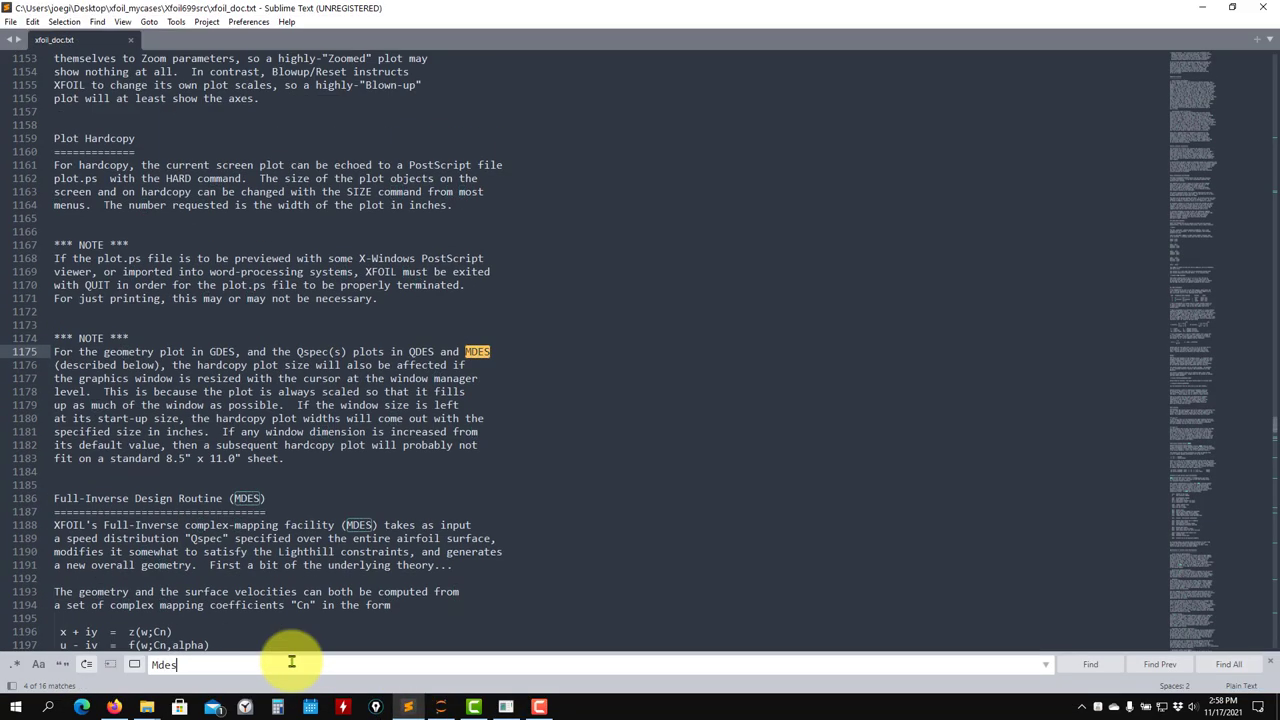
pyautogui.scroll(-2, 350, 610)
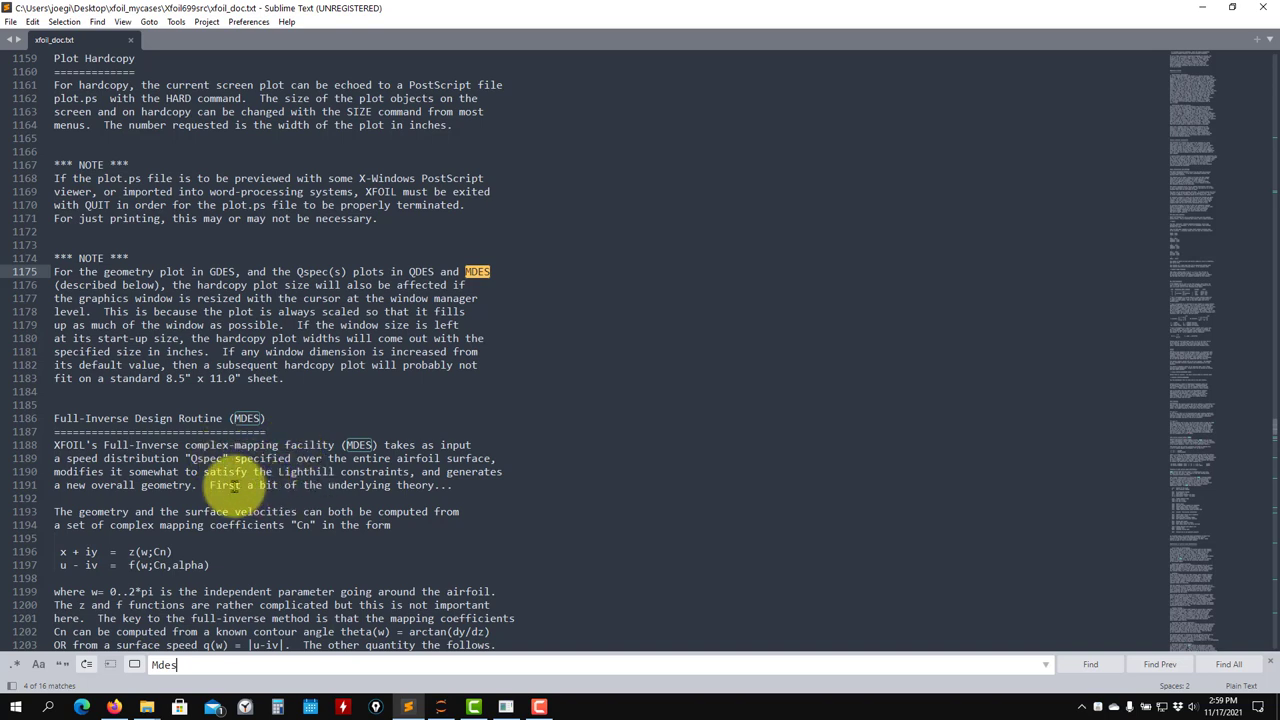
# Read the Full-Inverse Design Routine section down to Smoothing, then minimize Sublime Text
pyautogui.click(255, 471)
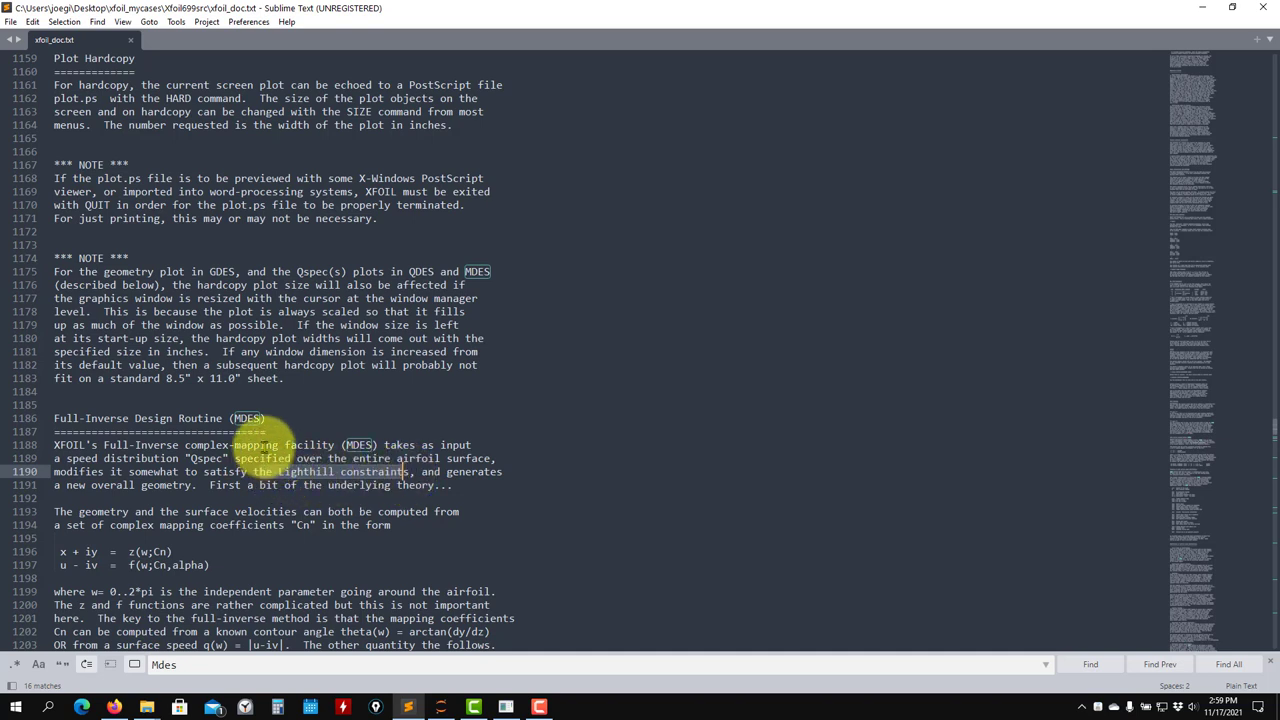
pyautogui.click(410, 472)
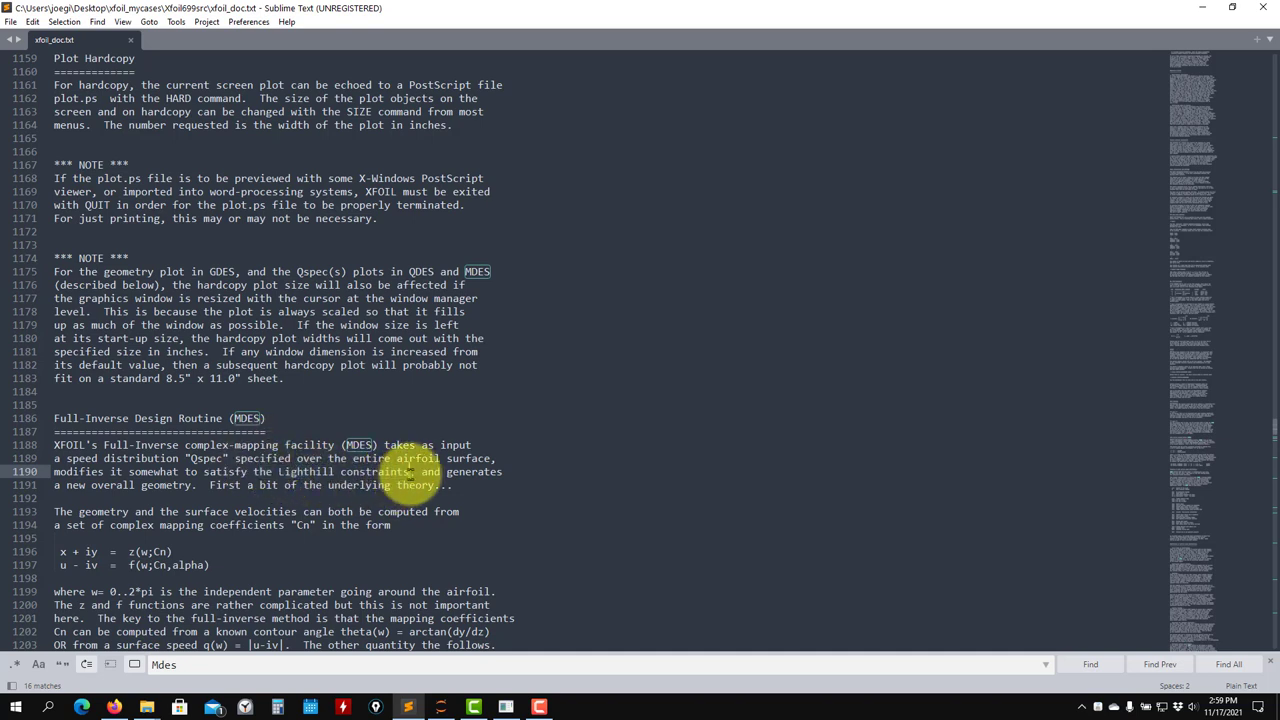
pyautogui.scroll(-2, 418, 480)
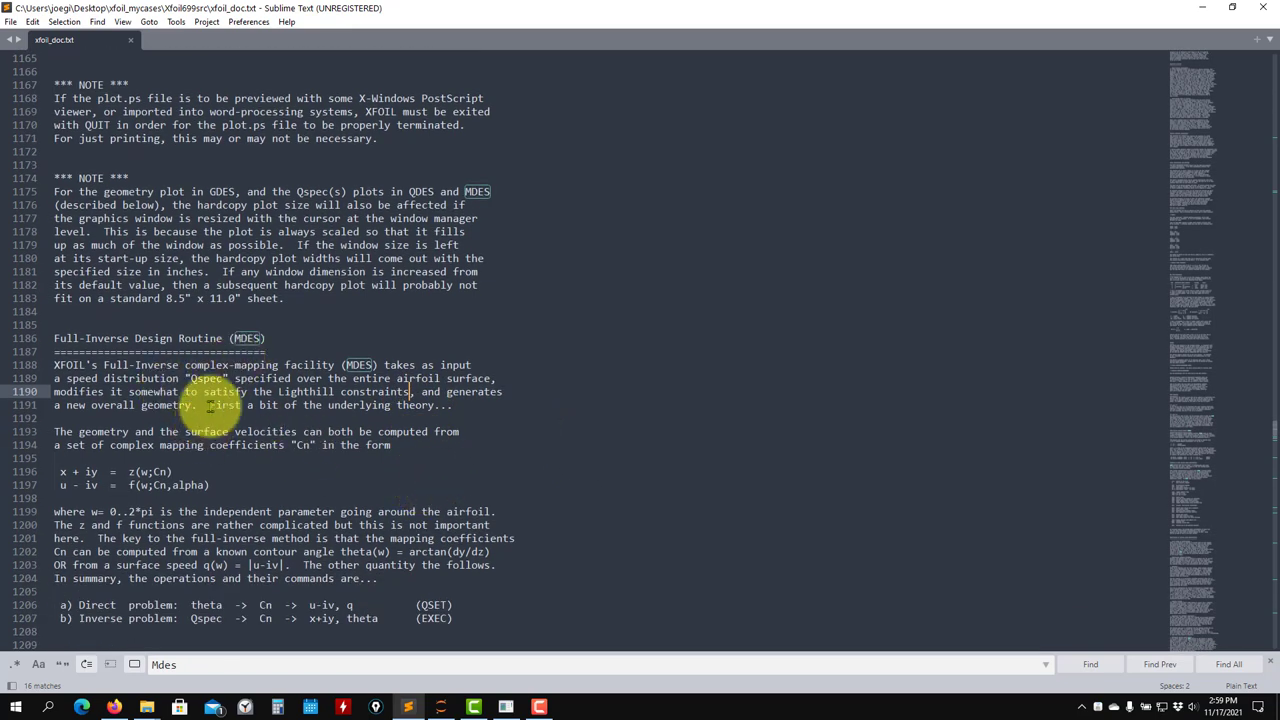
pyautogui.scroll(-9, 225, 405)
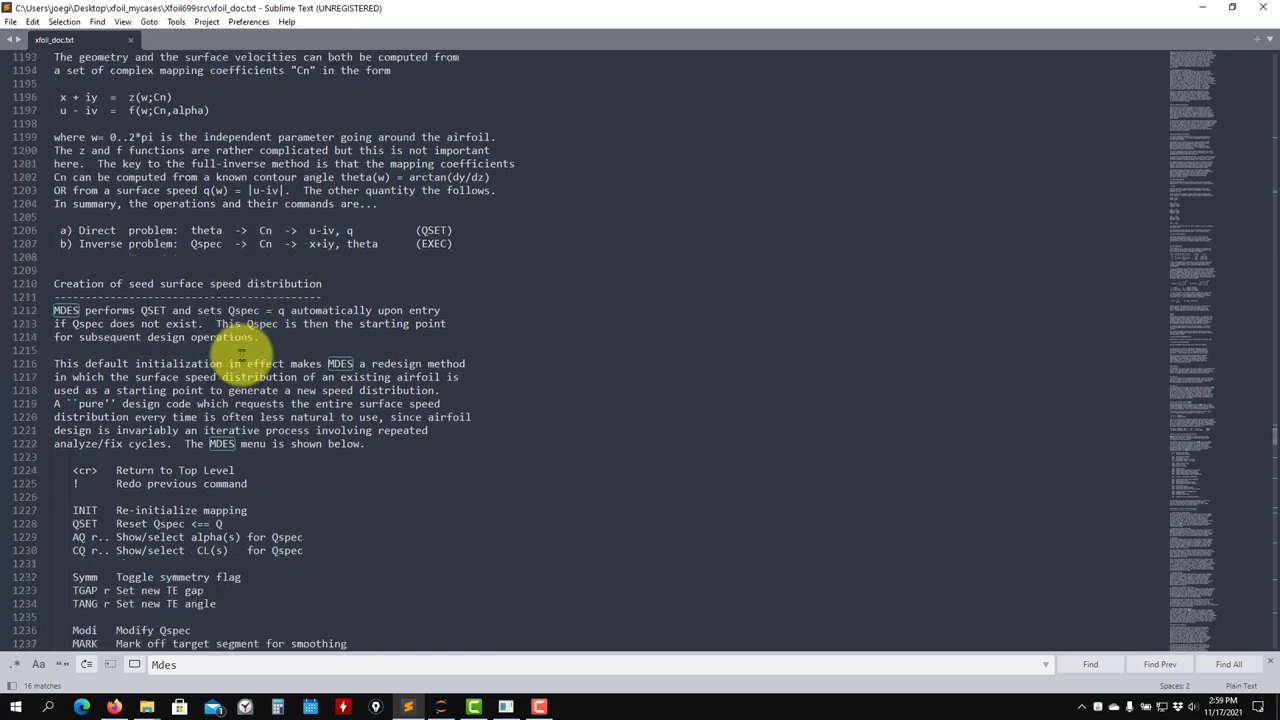
pyautogui.scroll(-20, 241, 352)
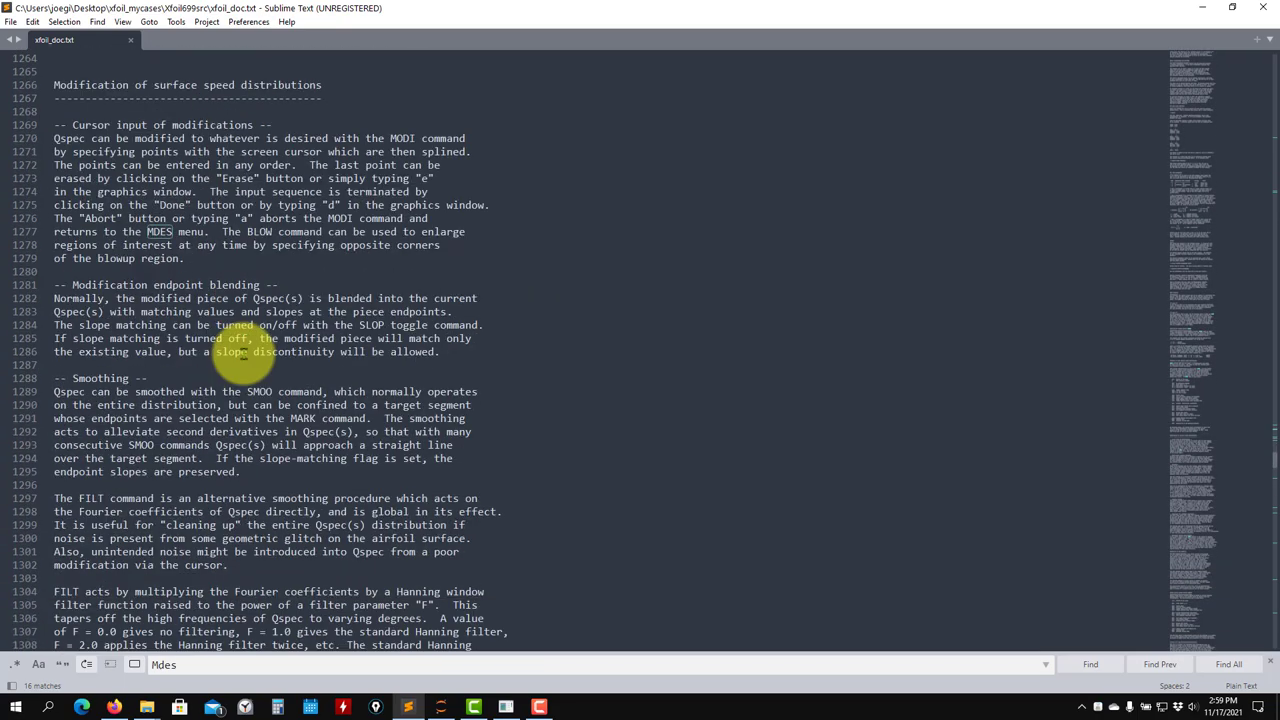
pyautogui.scroll(-3, 241, 352)
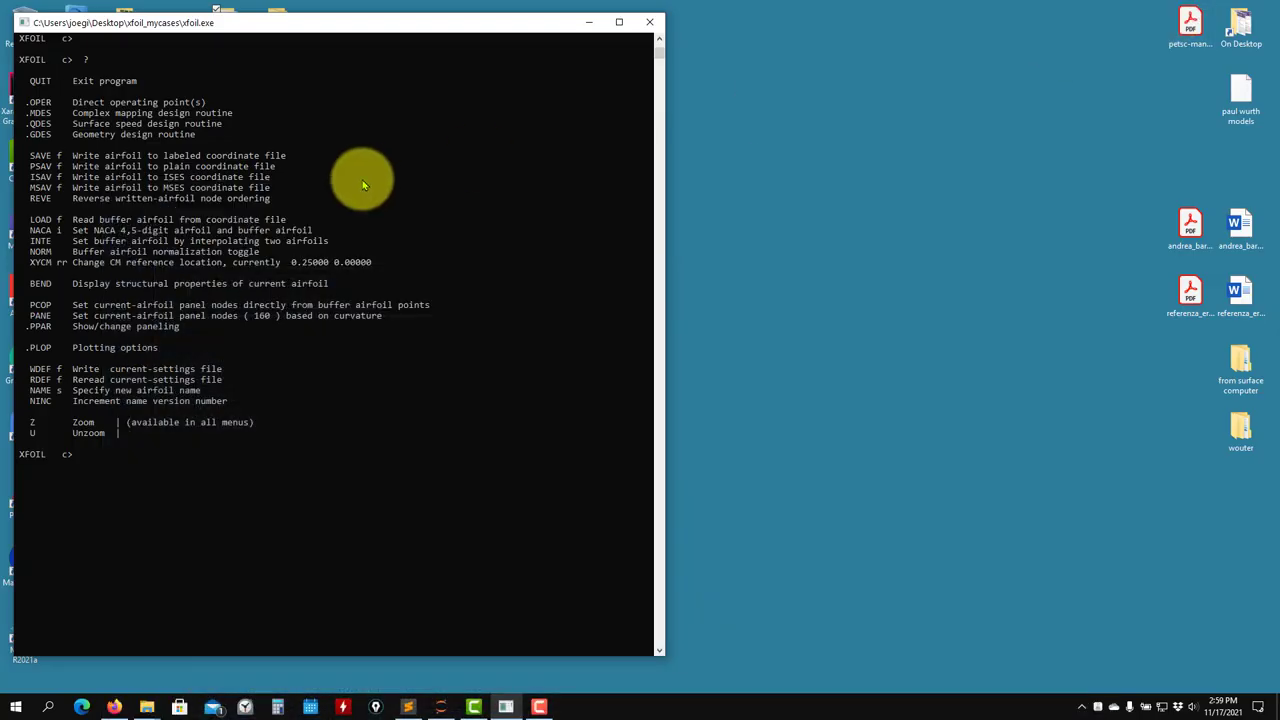
pyautogui.click(1202, 7)
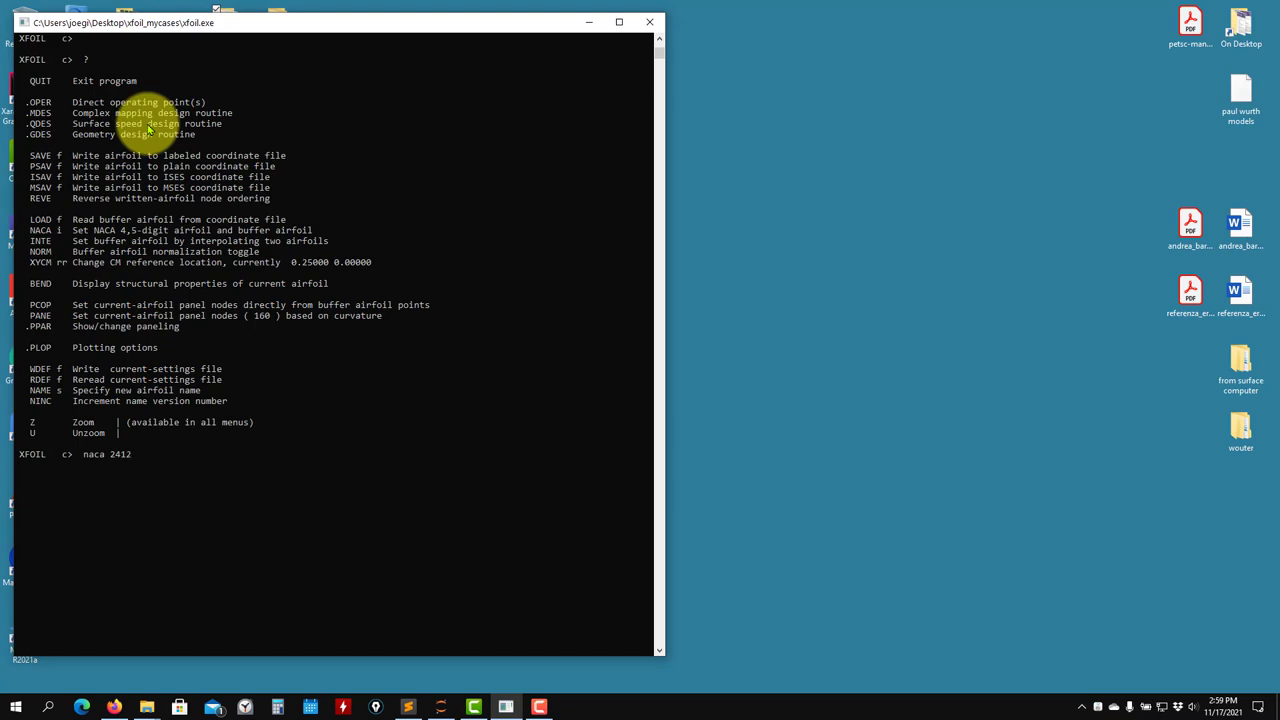
# Load the NACA 2412 airfoil and display its 160-node paneling with ppar
pyautogui.press('Return')
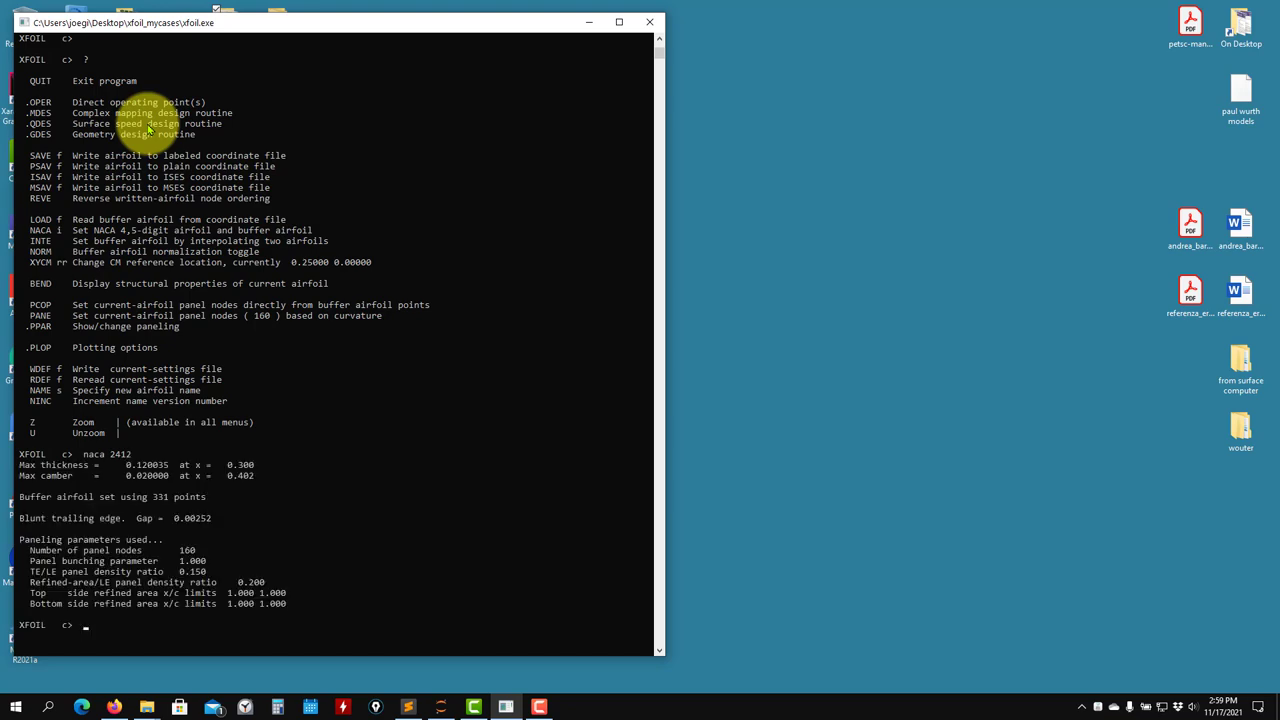
pyautogui.write('ppar')
pyautogui.press('Return')
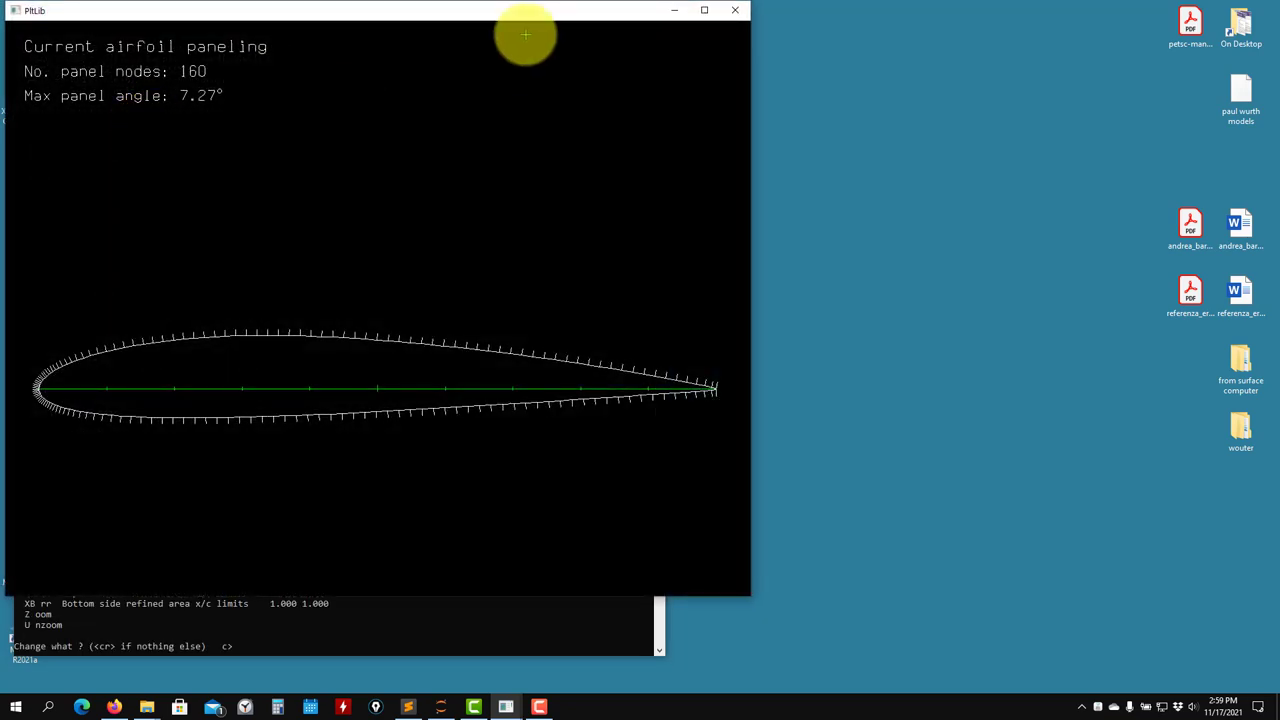
pyautogui.moveTo(530, 12); pyautogui.dragTo(1018, 60)
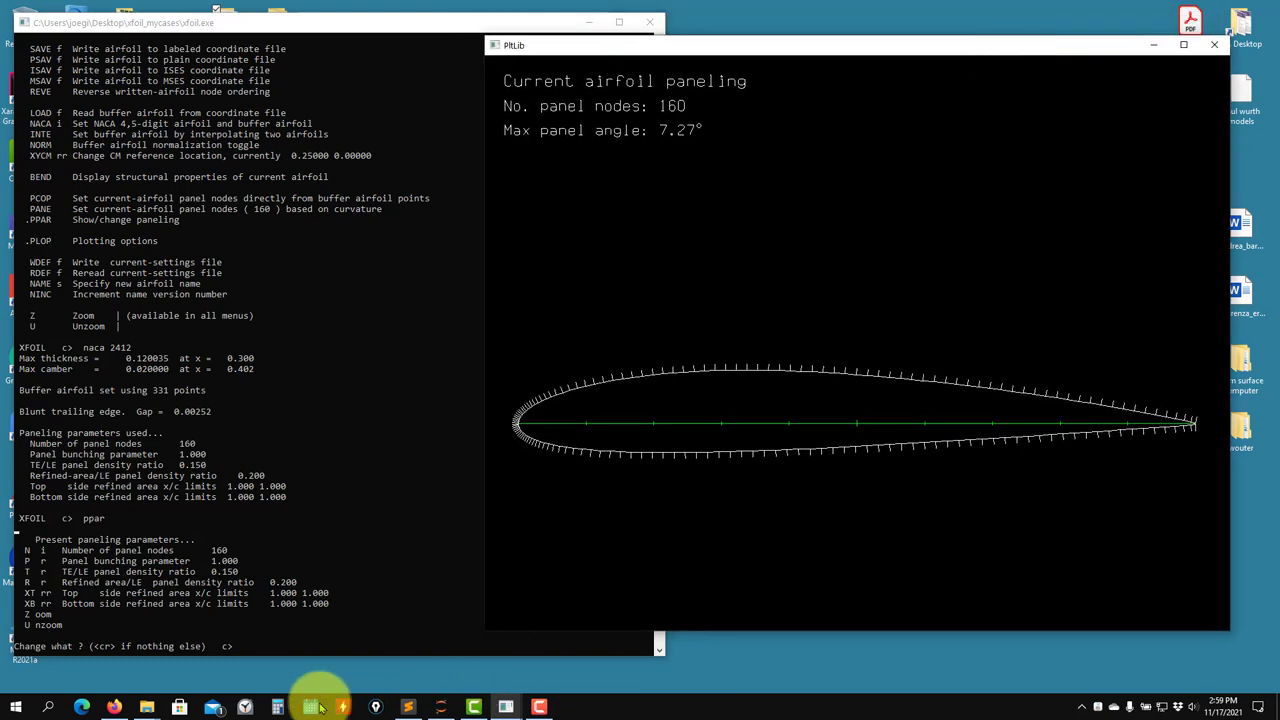
# Launch a second XFOIL session from the xfoil_mycases folder
pyautogui.click(146, 707)
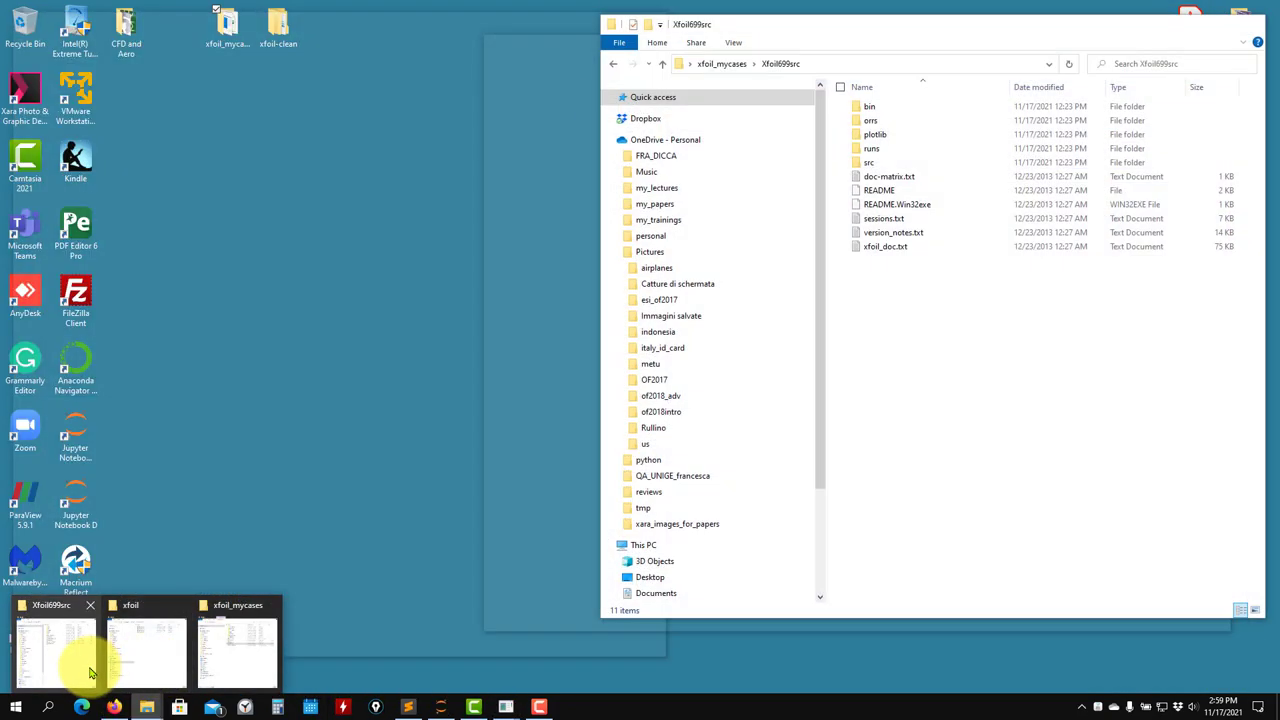
pyautogui.moveTo(155, 664)
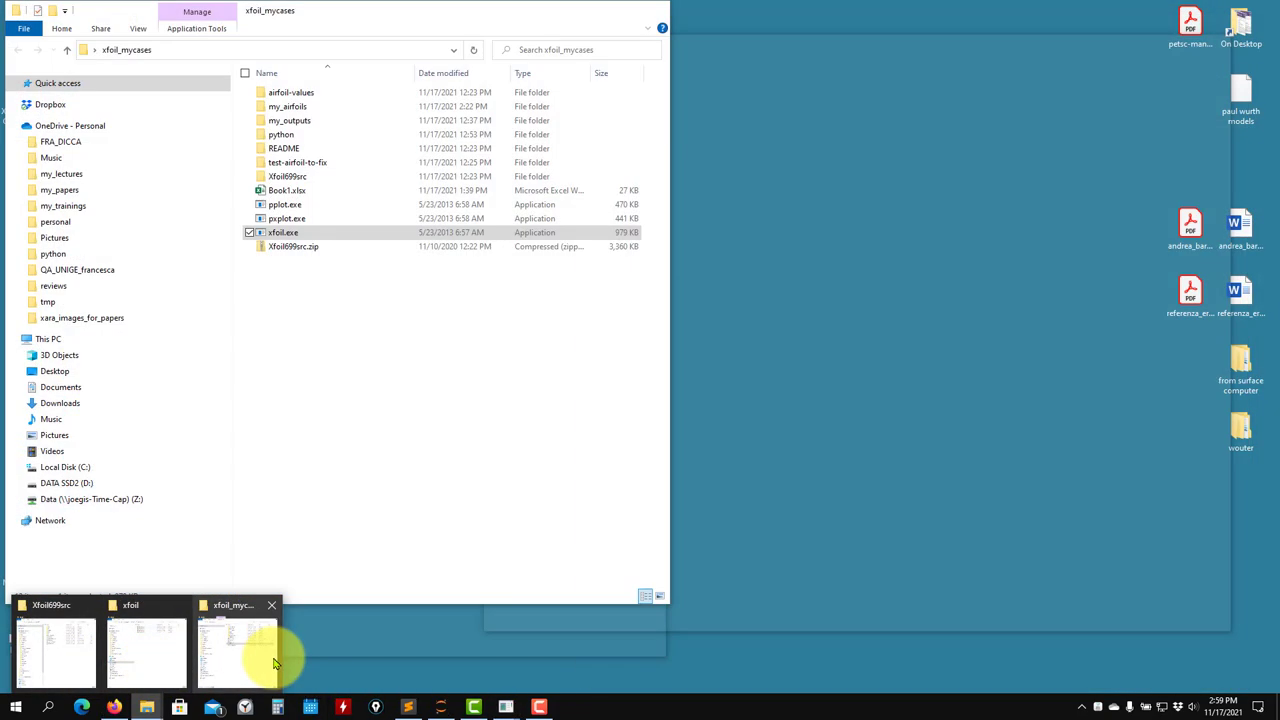
pyautogui.click(251, 663)
pyautogui.doubleClick(285, 232)
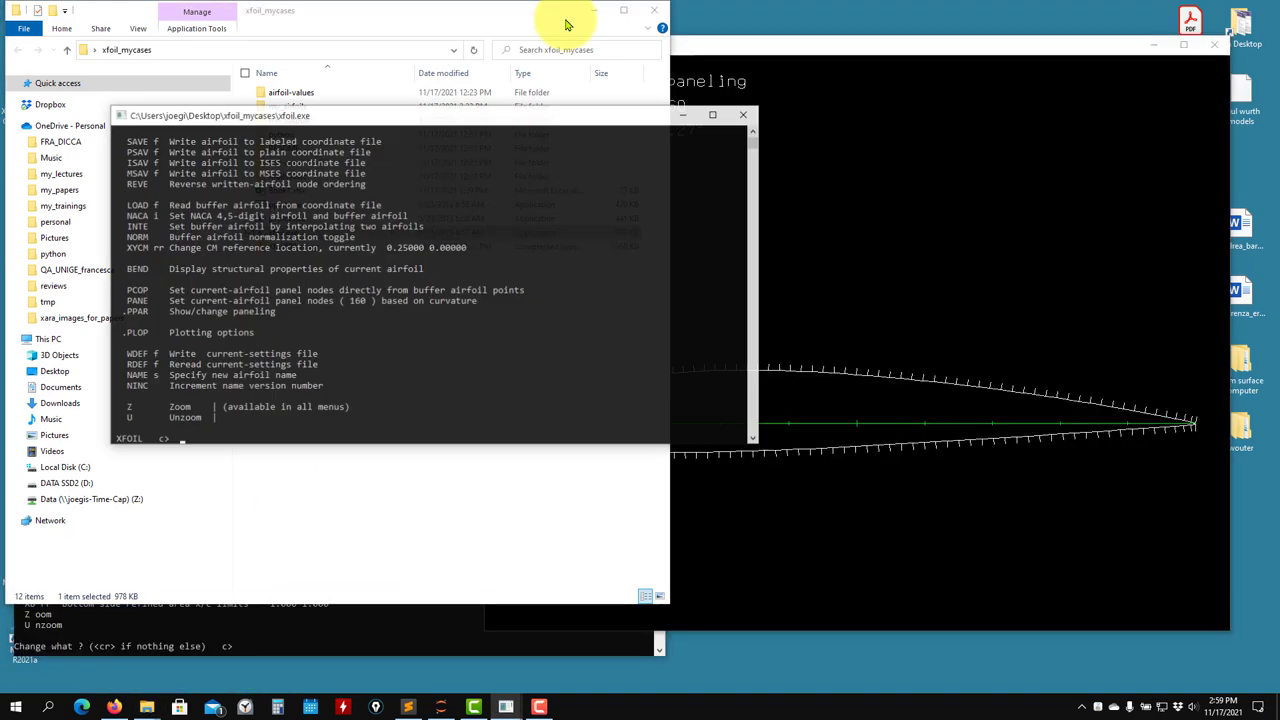
pyautogui.click(430, 250)
# In the new session, load NACA 2412 and compute its inviscid Cp at alpha 0
pyautogui.write('naca')
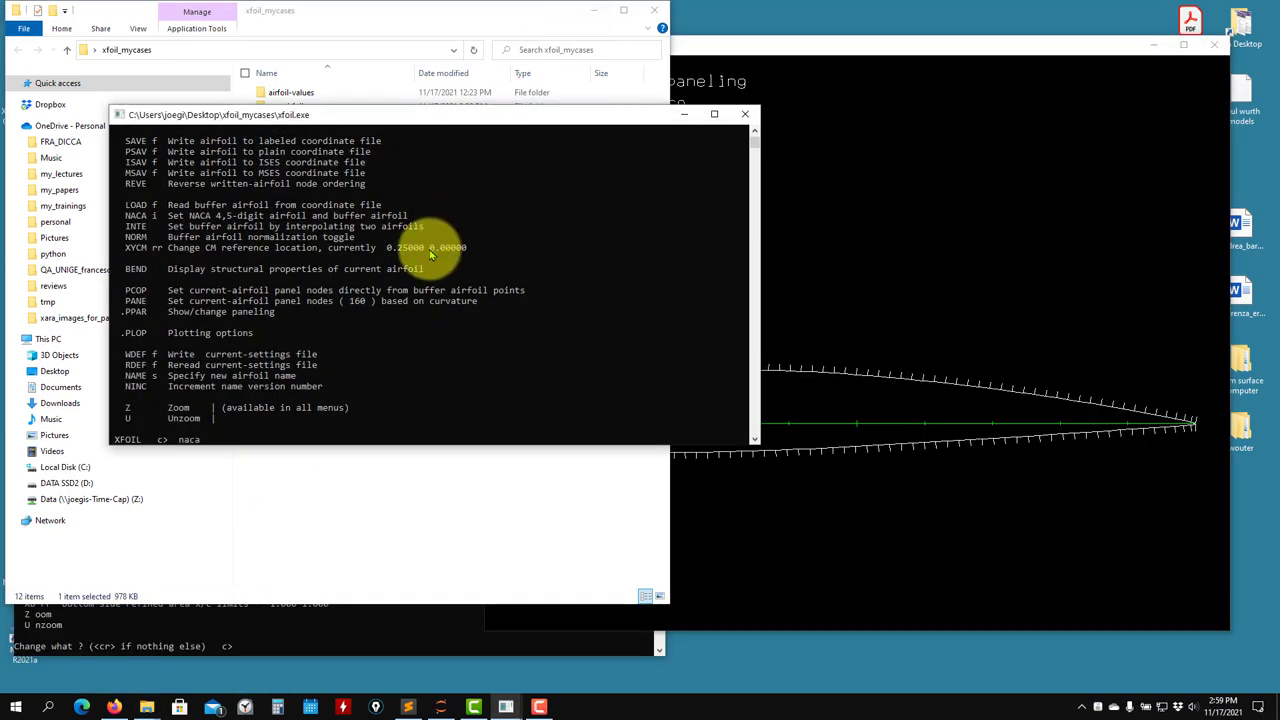
pyautogui.write(' 2412')
pyautogui.press('Return')
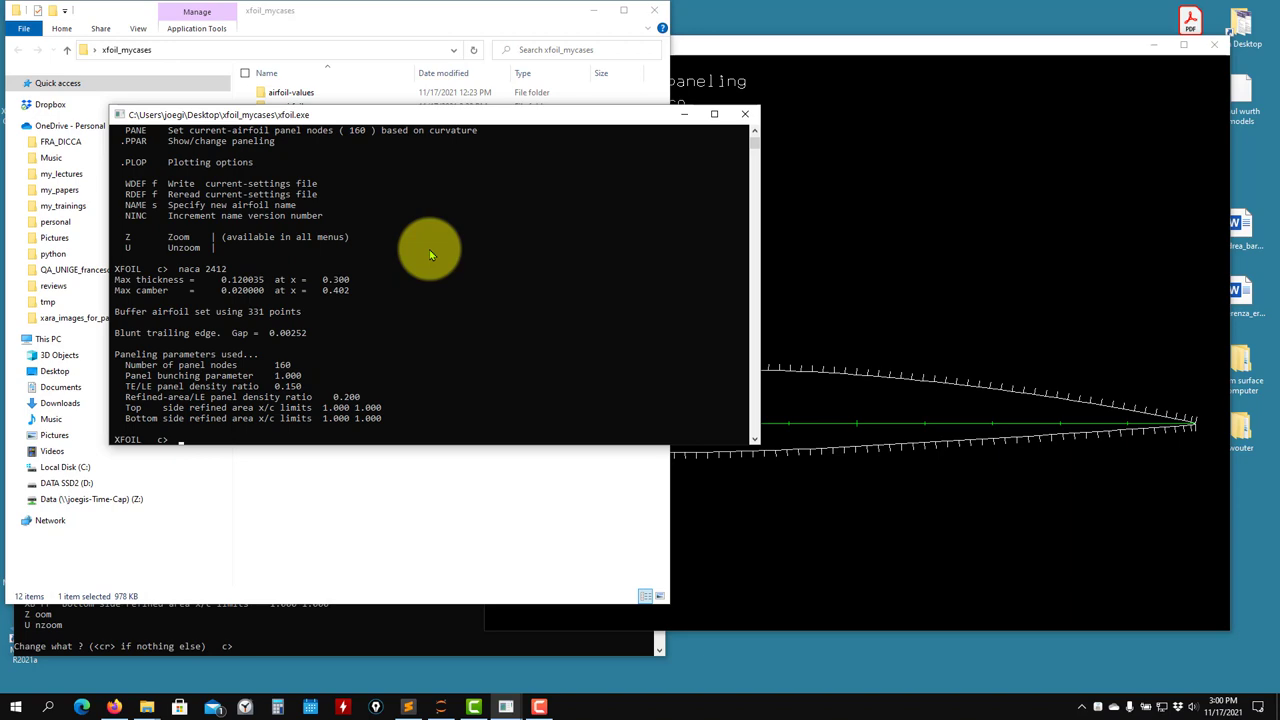
pyautogui.write('oper')
pyautogui.press('Return')
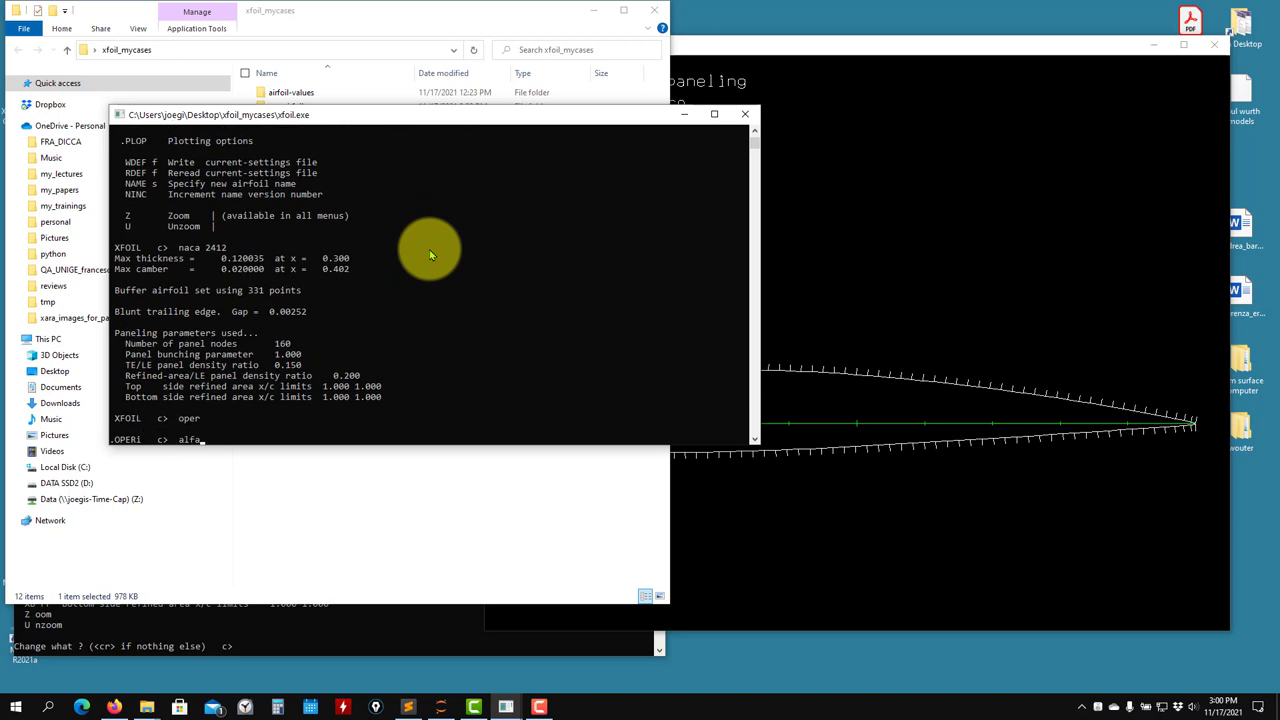
pyautogui.write('alfa 0')
pyautogui.press('Return')
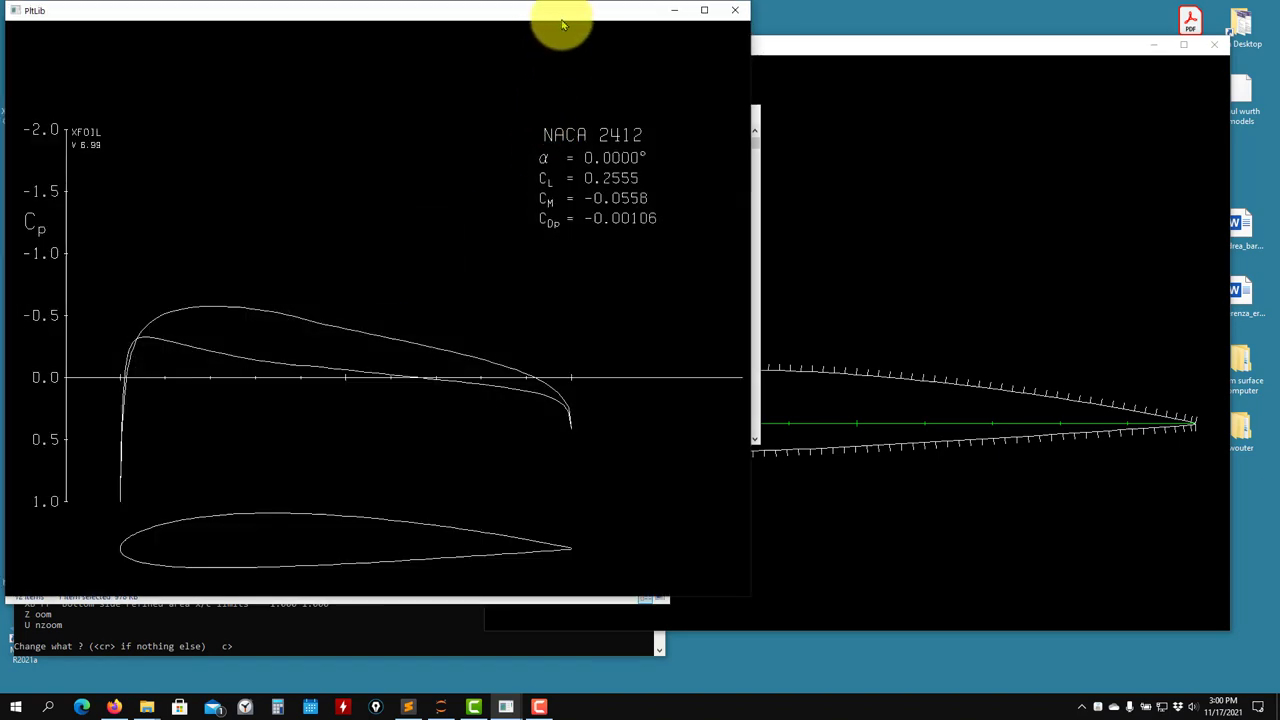
# Arrange the Cp plot, paneling plot and second console, bringing the first XFOIL console forward
pyautogui.moveTo(560, 23); pyautogui.dragTo(1060, 67)
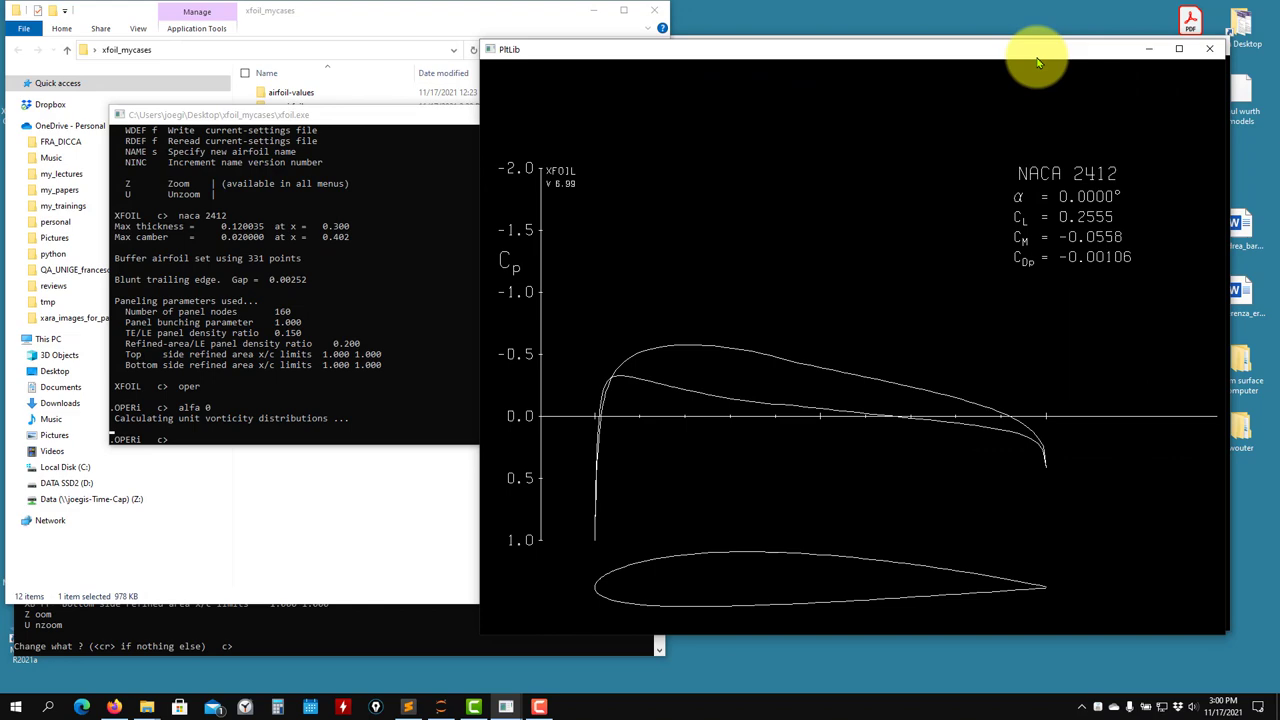
pyautogui.click(592, 12)
pyautogui.moveTo(808, 54); pyautogui.dragTo(862, 88)
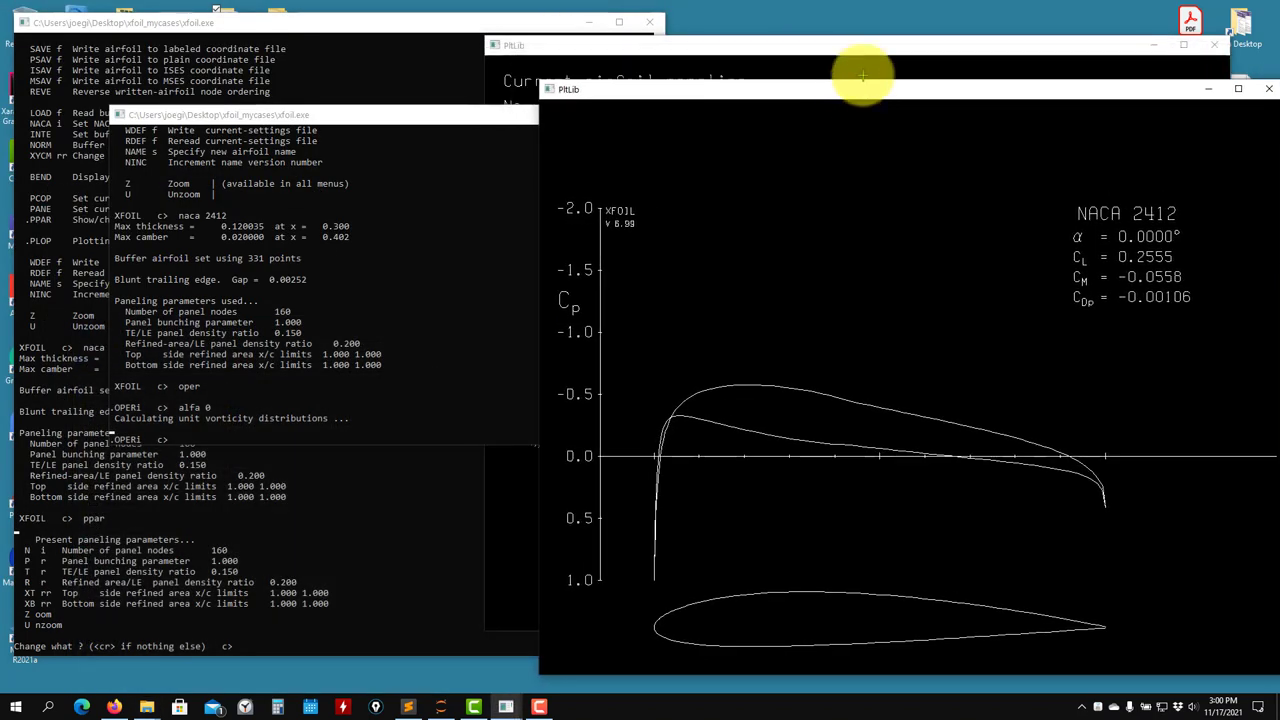
pyautogui.moveTo(367, 121); pyautogui.dragTo(1123, 51)
pyautogui.click(760, 434)
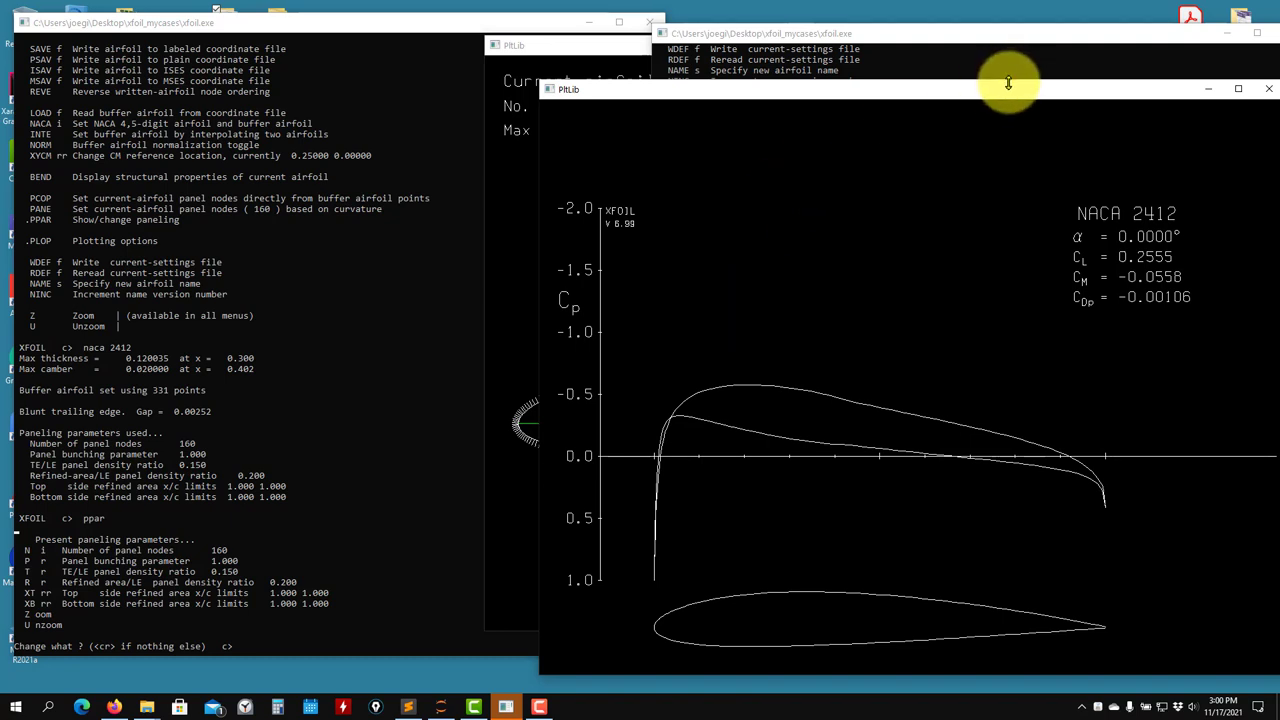
pyautogui.moveTo(1006, 92); pyautogui.dragTo(1078, 97)
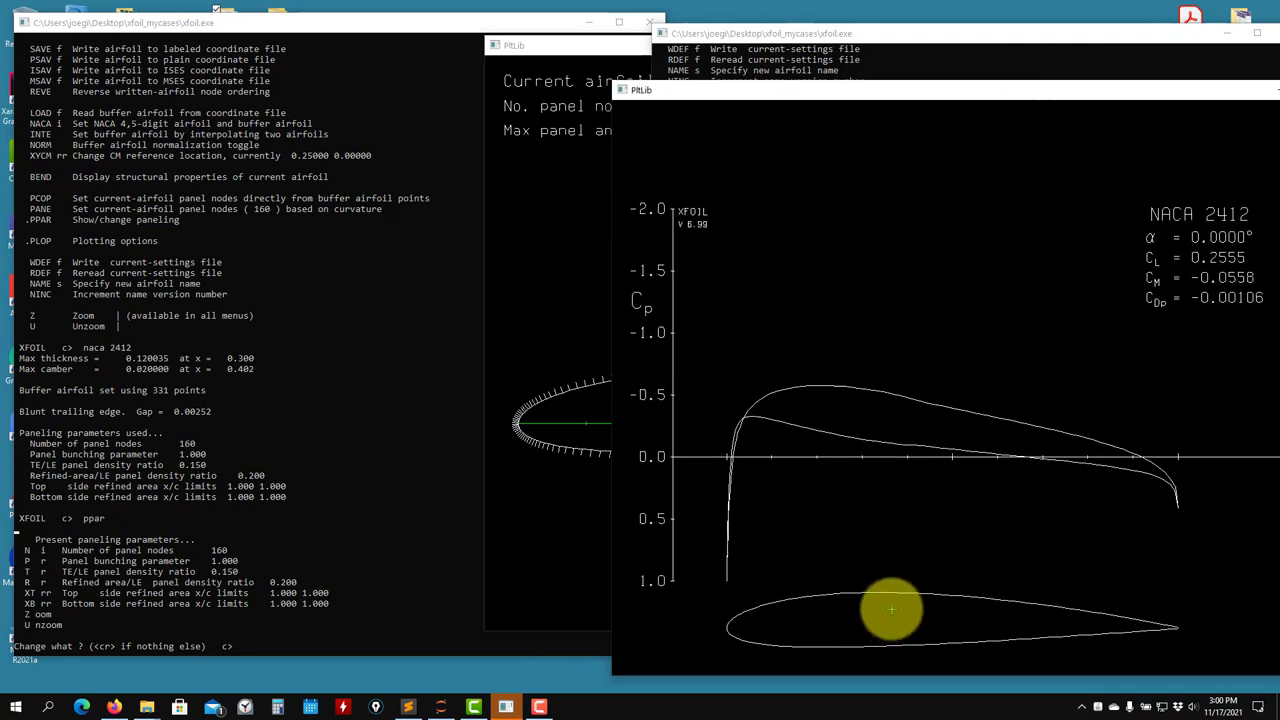
pyautogui.click(575, 60)
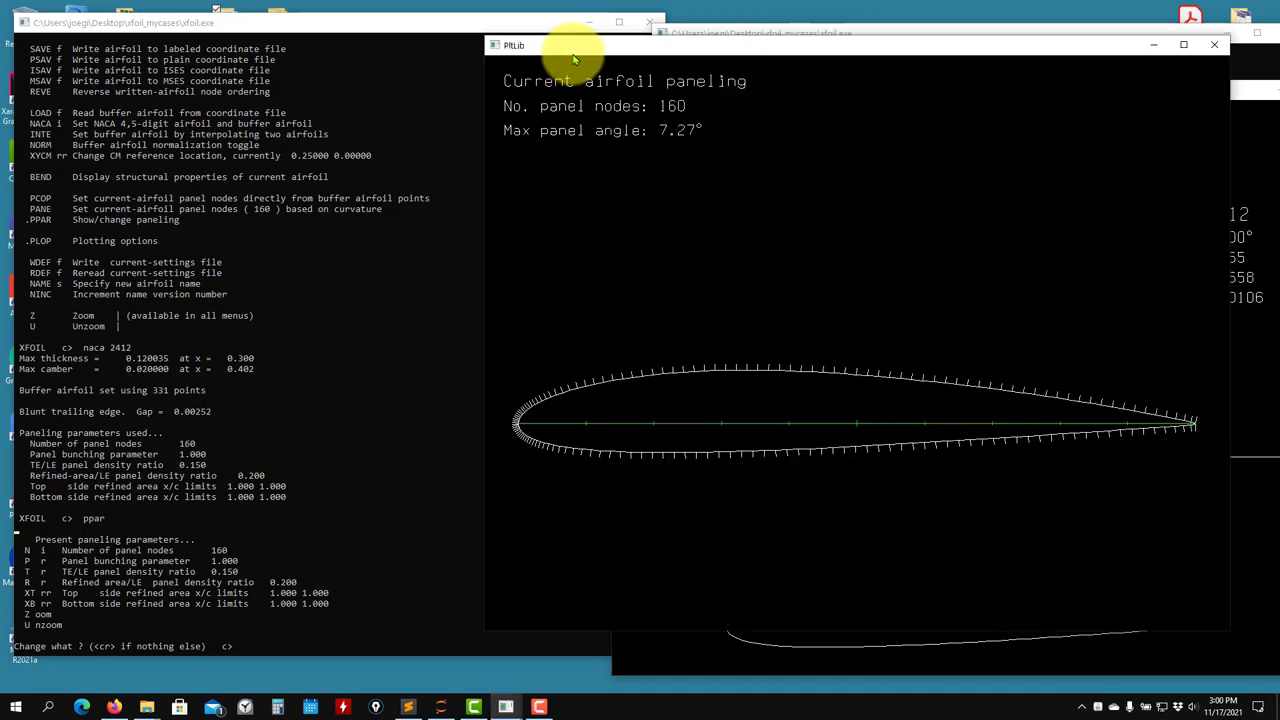
pyautogui.moveTo(575, 60); pyautogui.dragTo(300, 109)
pyautogui.click(72, 175)
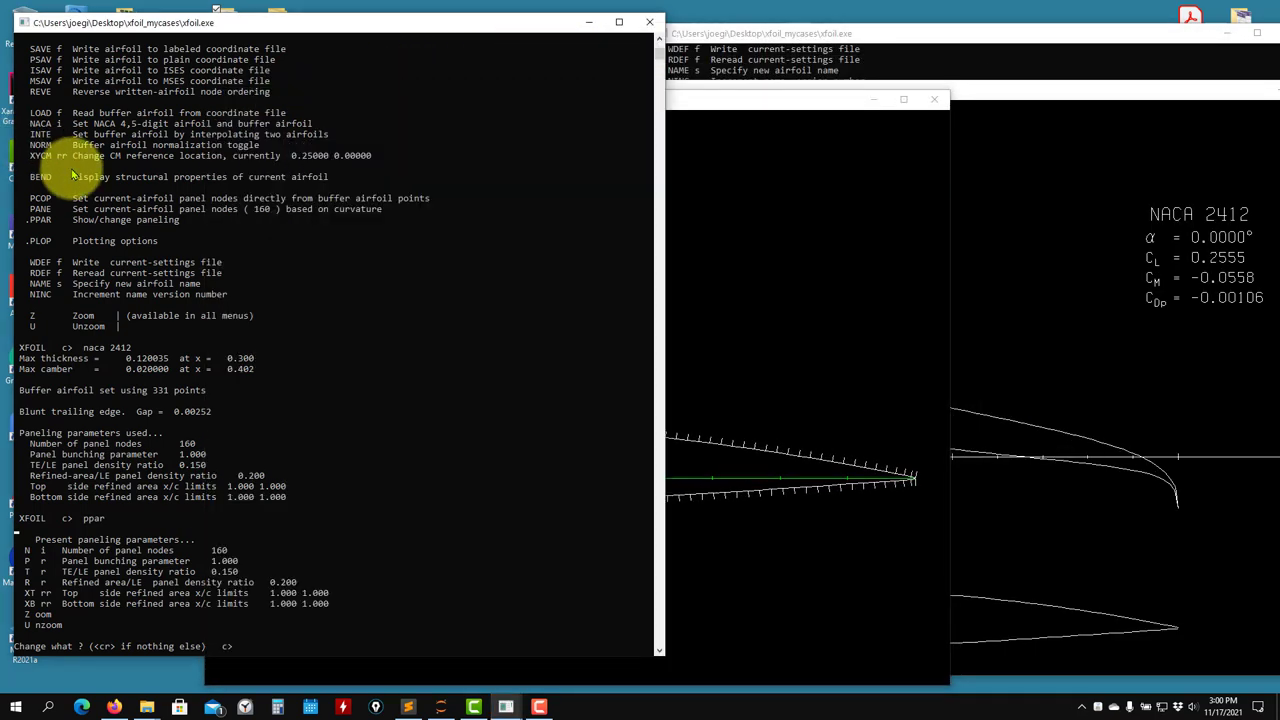
# Leave the paneling menu unchanged and list the top-level XFOIL commands
pyautogui.press('Return')
pyautogui.write('?')
pyautogui.press('Return')
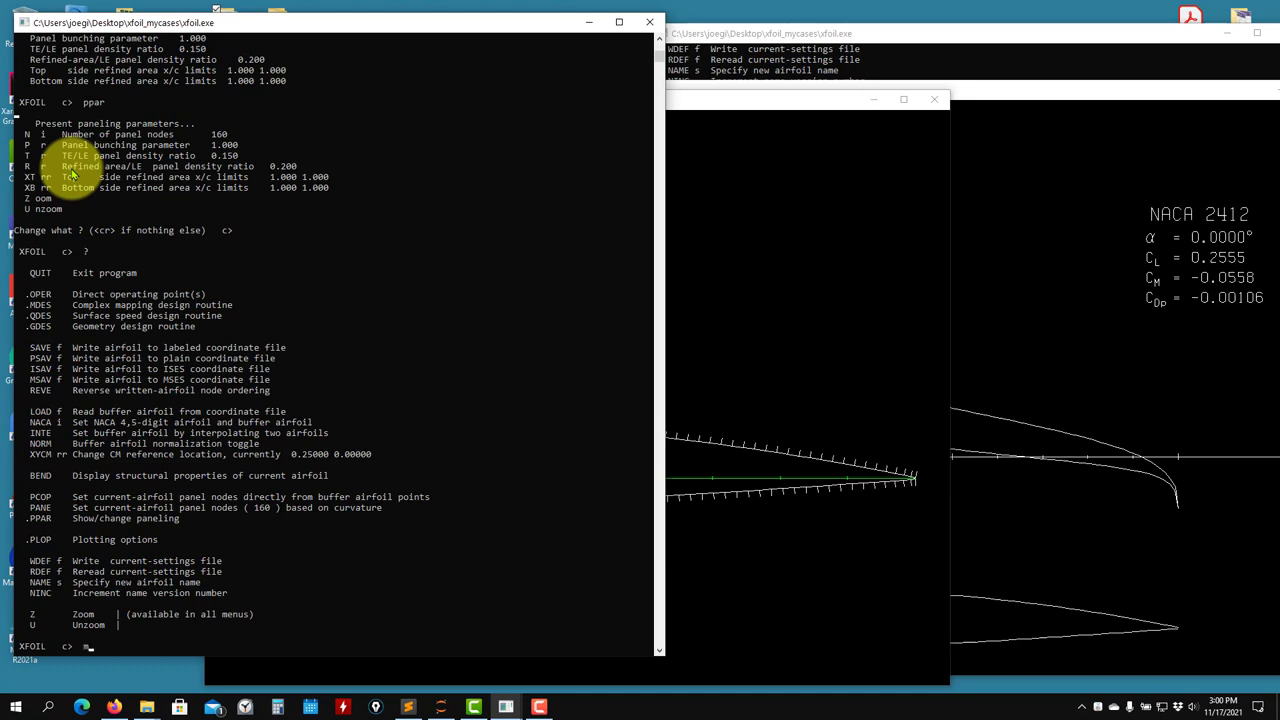
# Enter MDES, list its commands, and move the q/V∞ Qspec plot into view
pyautogui.write('mdes')
pyautogui.press('Return')
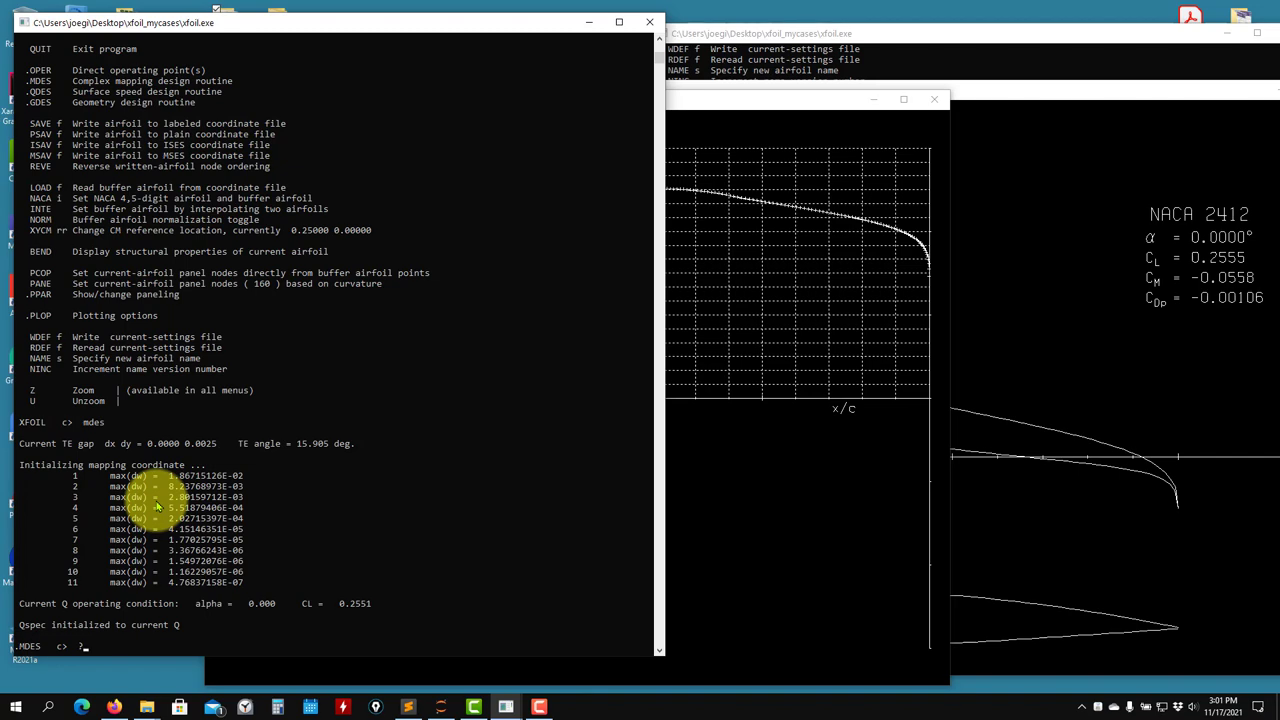
pyautogui.press('Return')
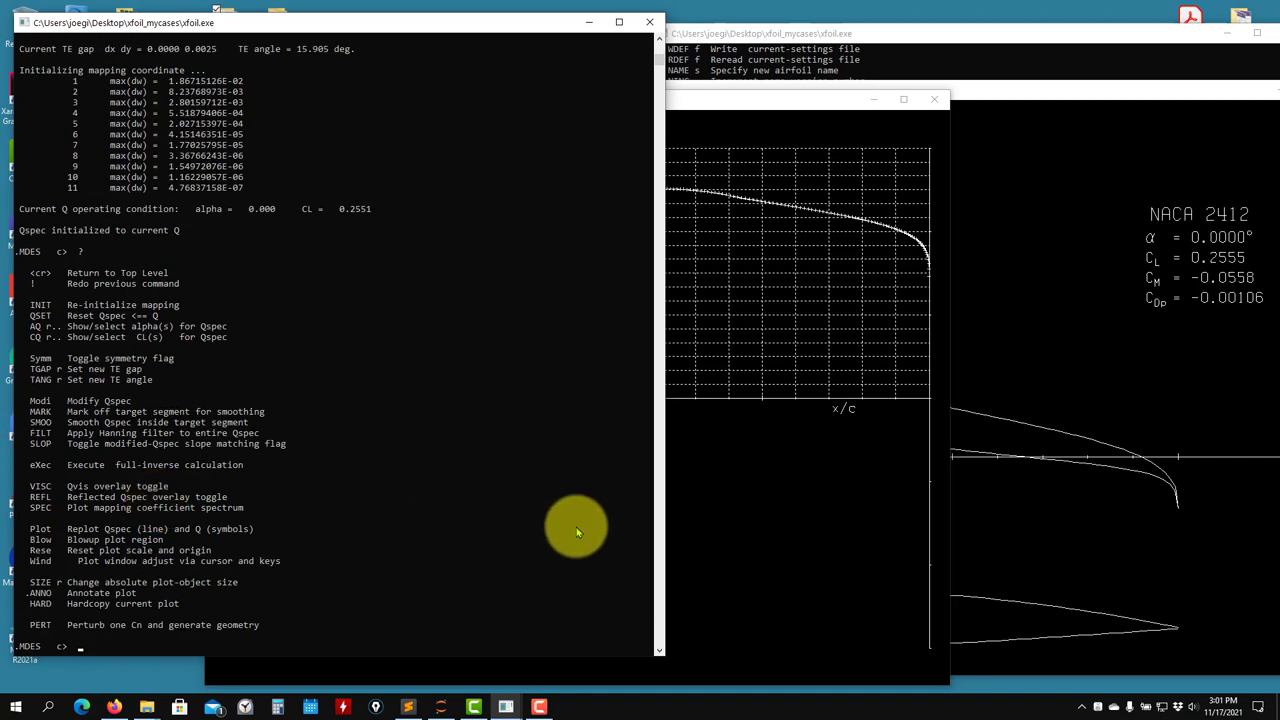
pyautogui.click(745, 542)
pyautogui.moveTo(696, 104); pyautogui.dragTo(577, 60)
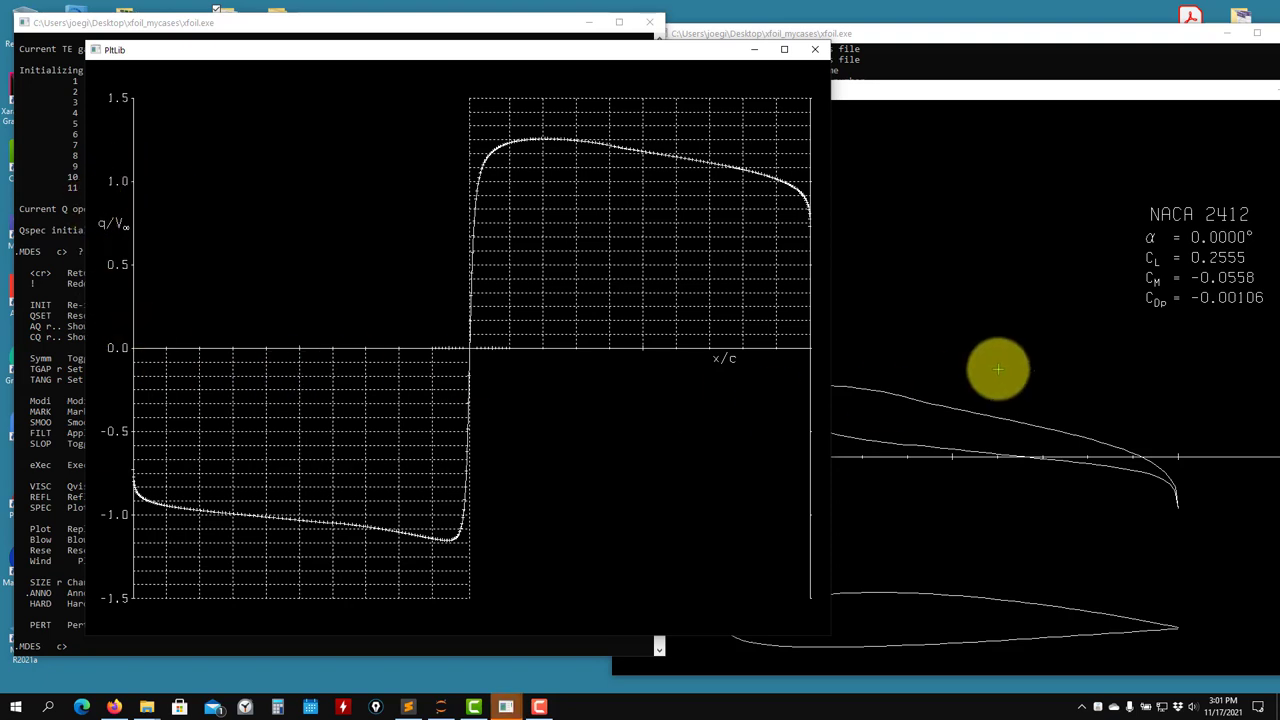
pyautogui.click(997, 368)
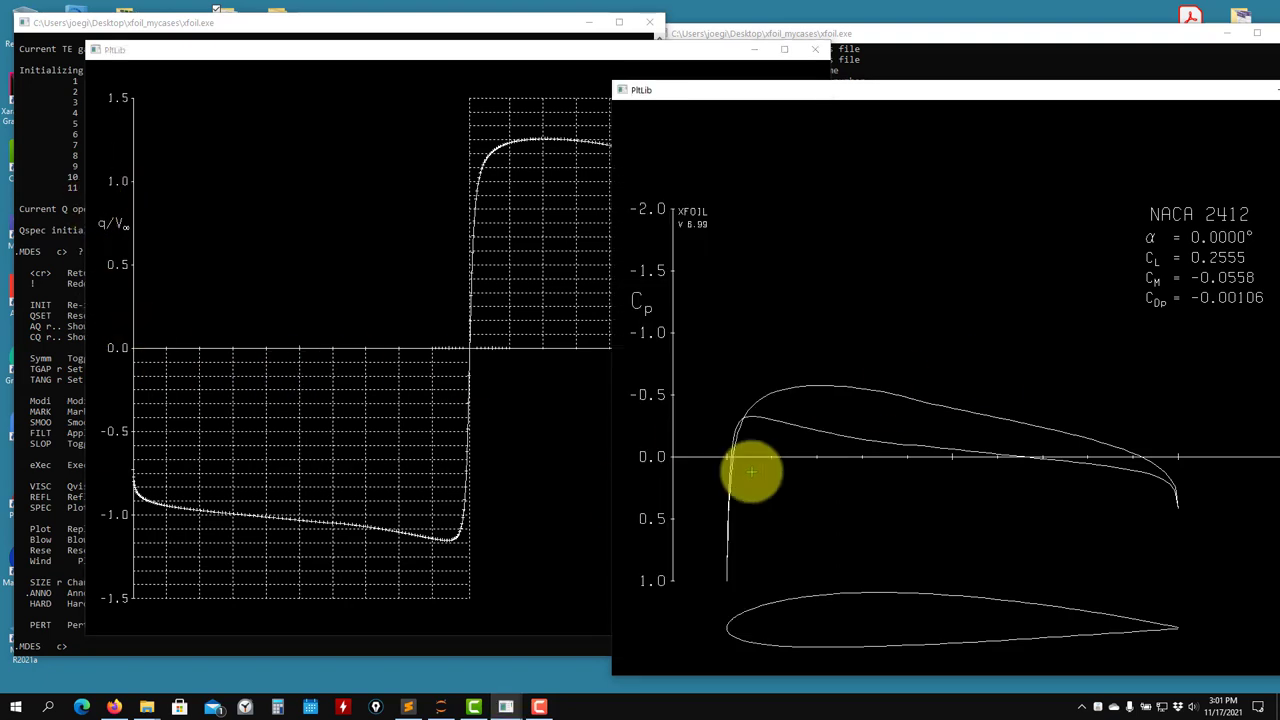
pyautogui.click(508, 443)
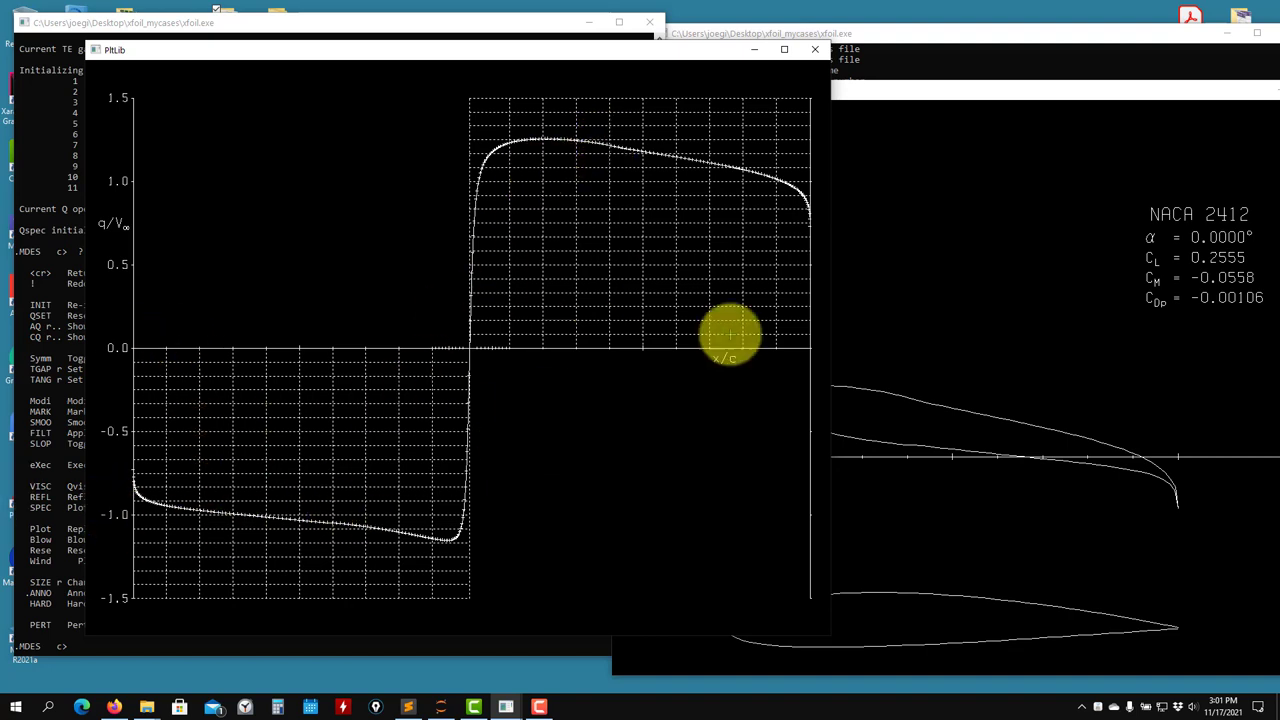
pyautogui.click(1045, 481)
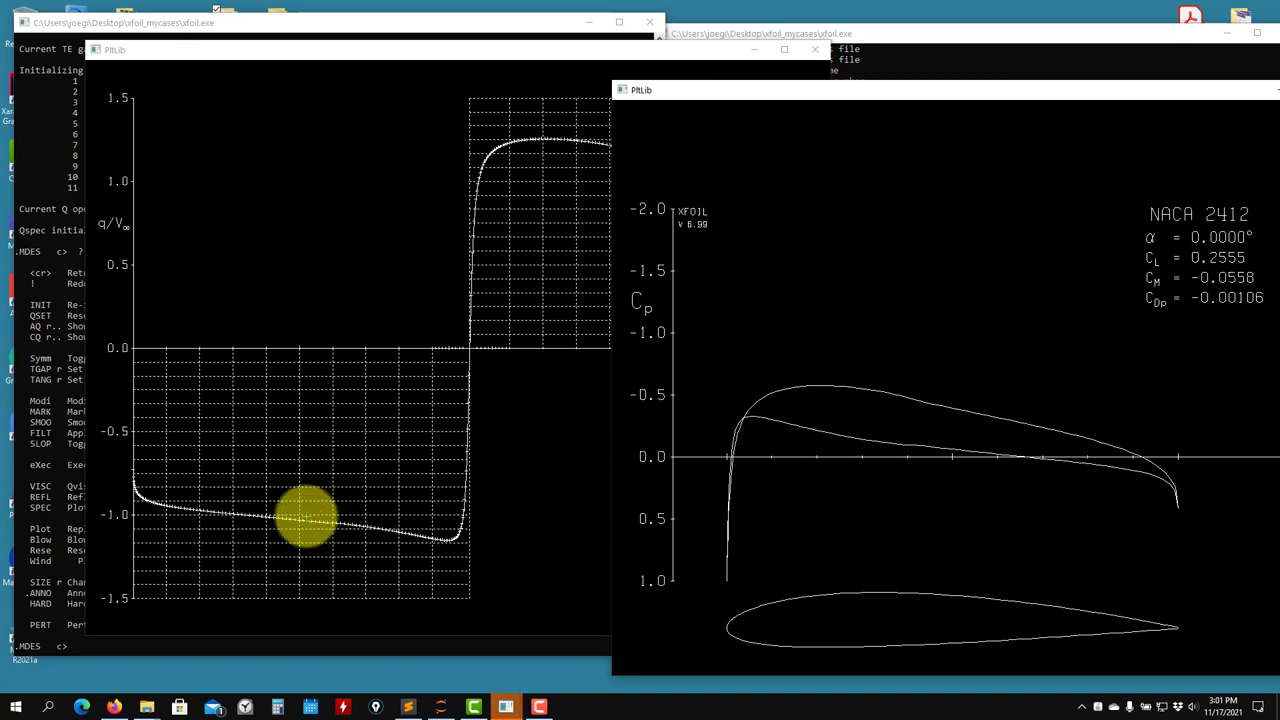
pyautogui.click(532, 527)
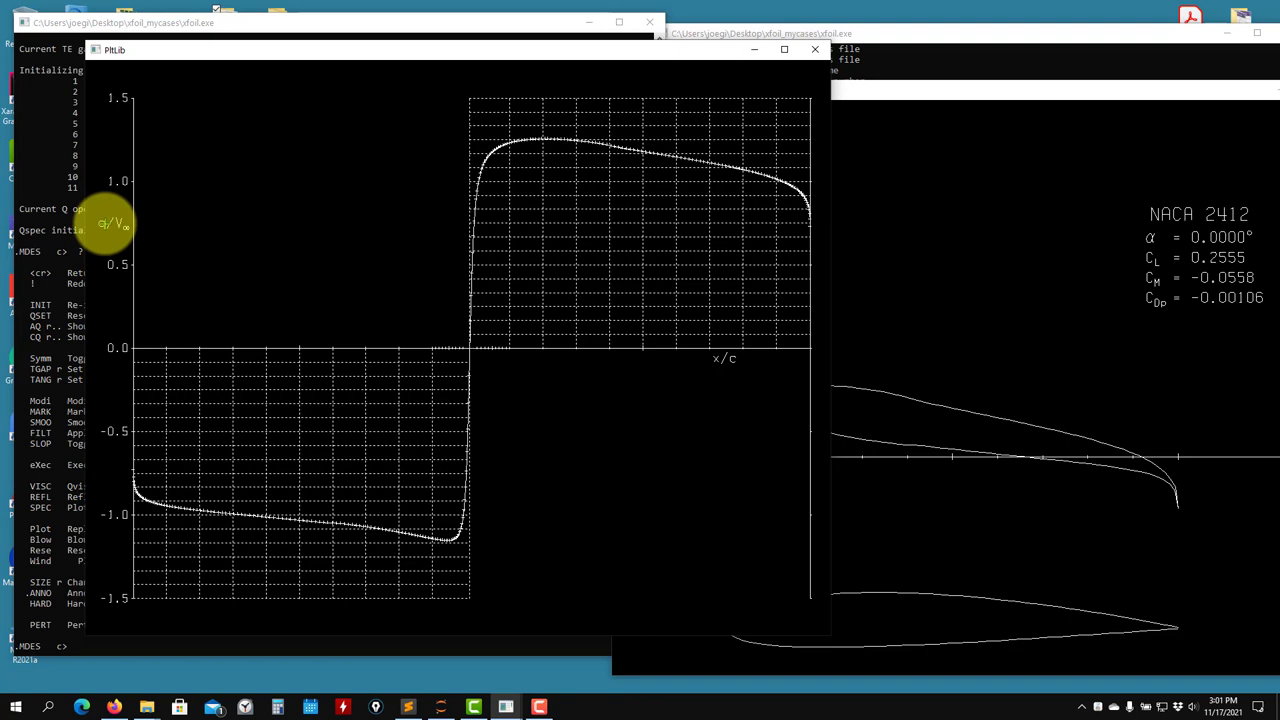
pyautogui.click(1085, 594)
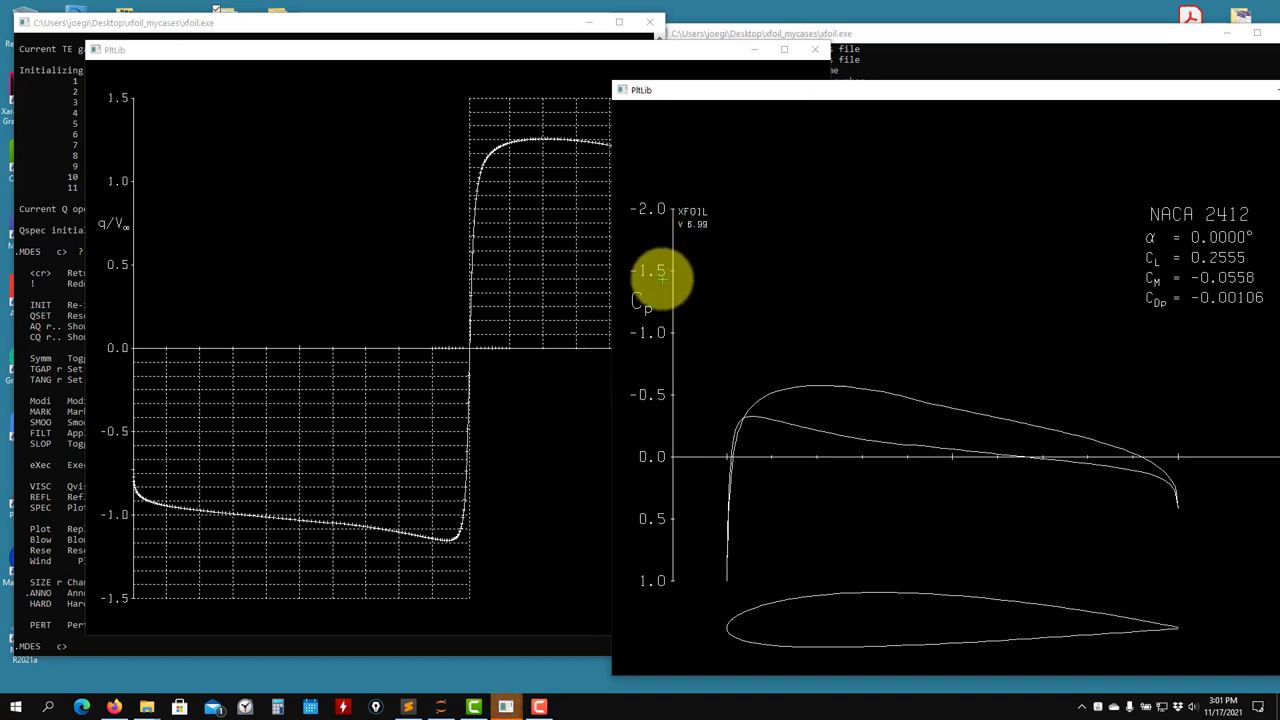
pyautogui.click(540, 366)
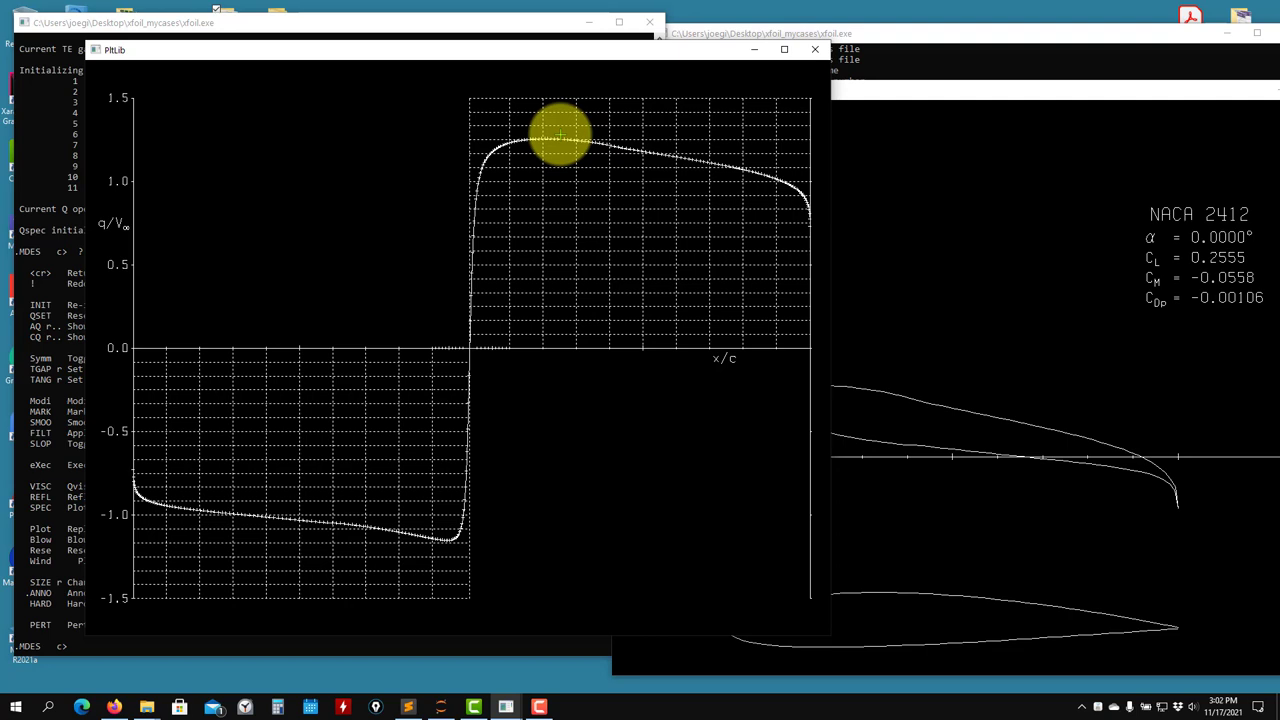
pyautogui.click(38, 307)
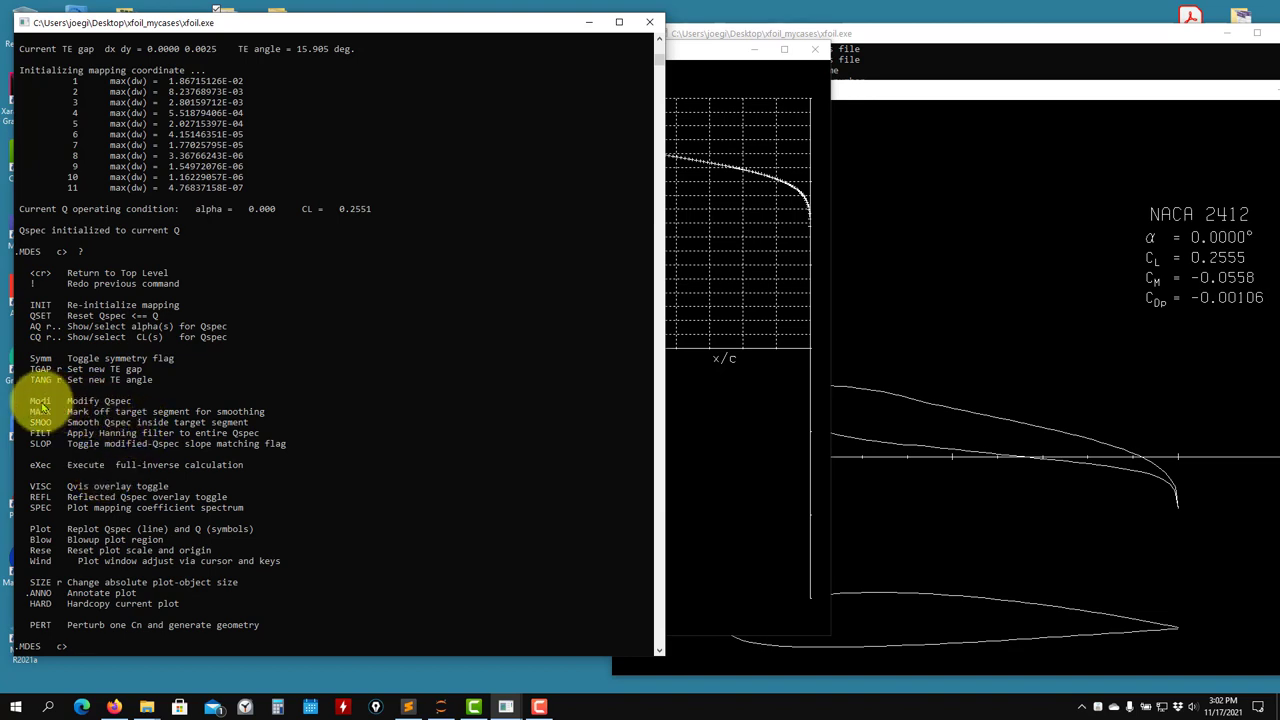
pyautogui.click(690, 369)
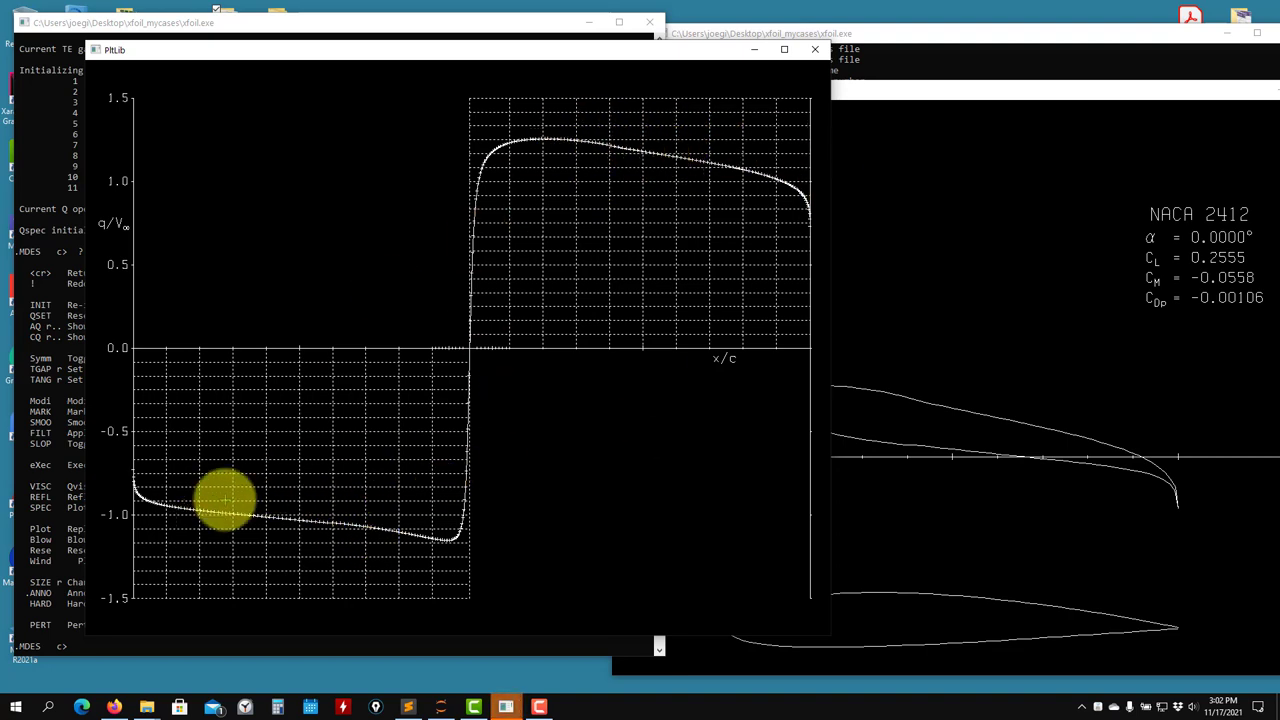
pyautogui.click(40, 305)
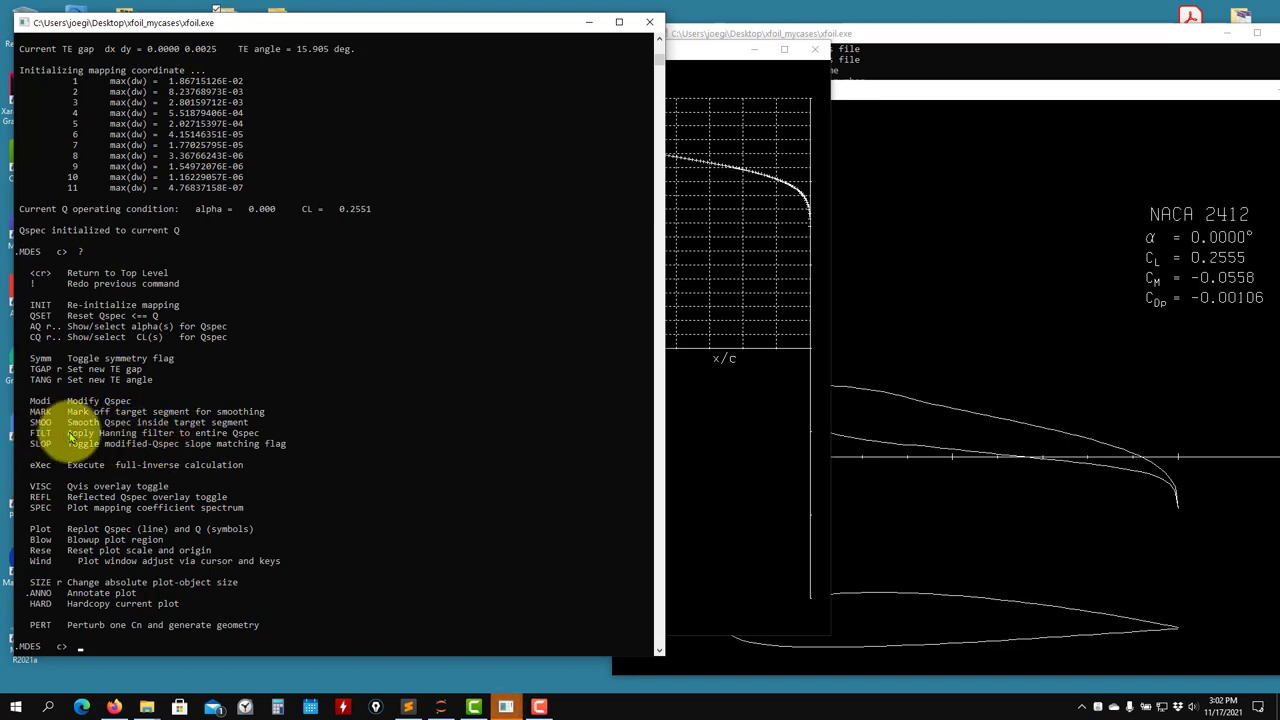
pyautogui.click(760, 560)
pyautogui.click(886, 594)
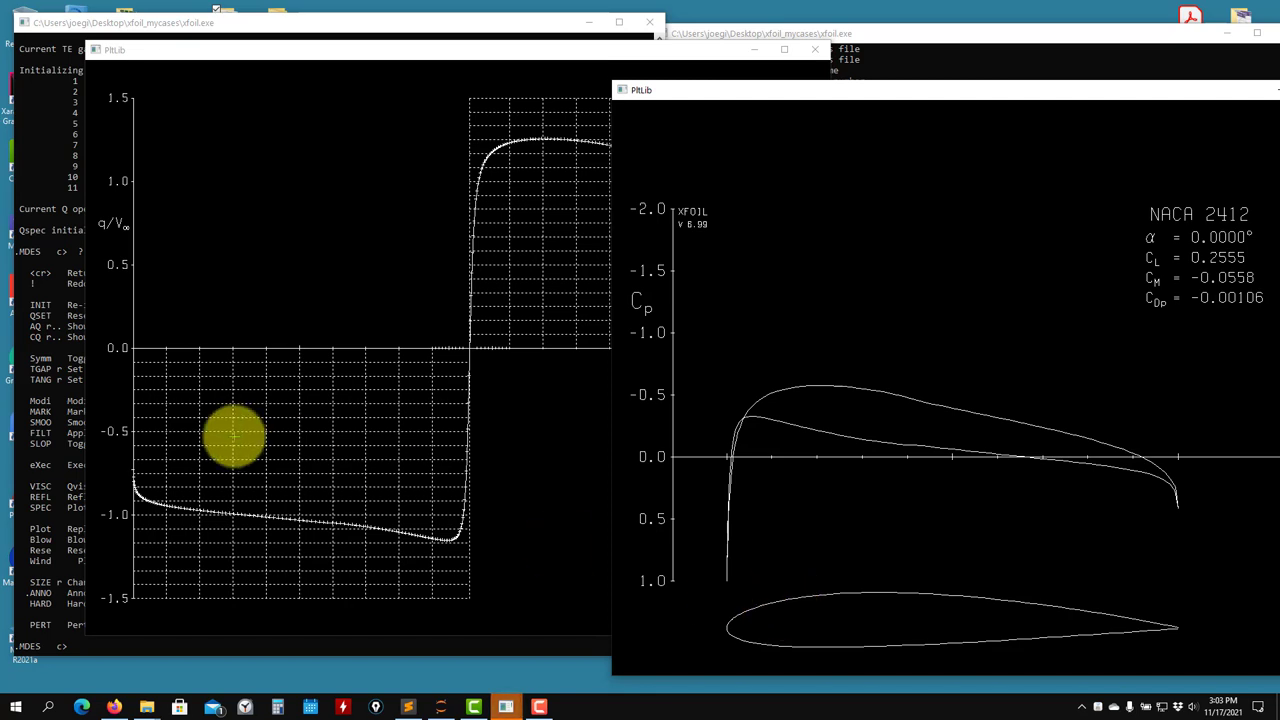
pyautogui.click(60, 397)
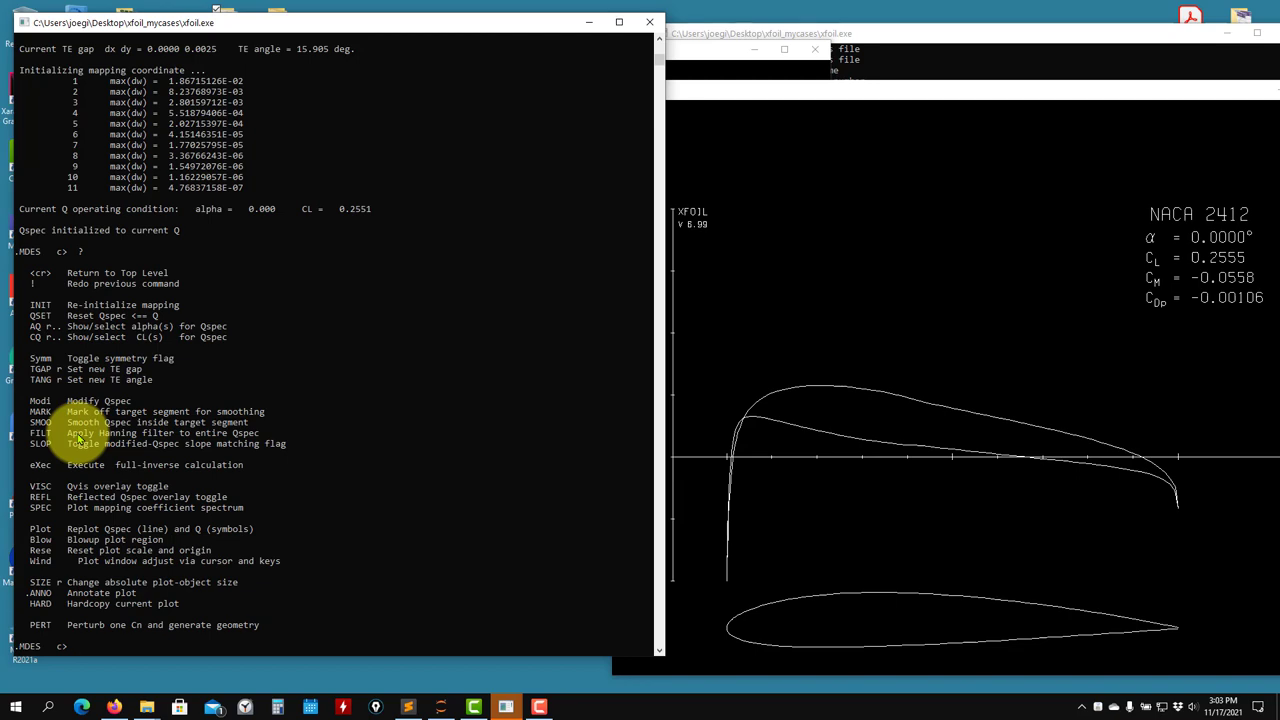
pyautogui.moveTo(466, 29)
pyautogui.mouseDown()
pyautogui.moveTo(500, 131)
pyautogui.moveTo(466, 22)
pyautogui.mouseUp()
pyautogui.click(714, 51)
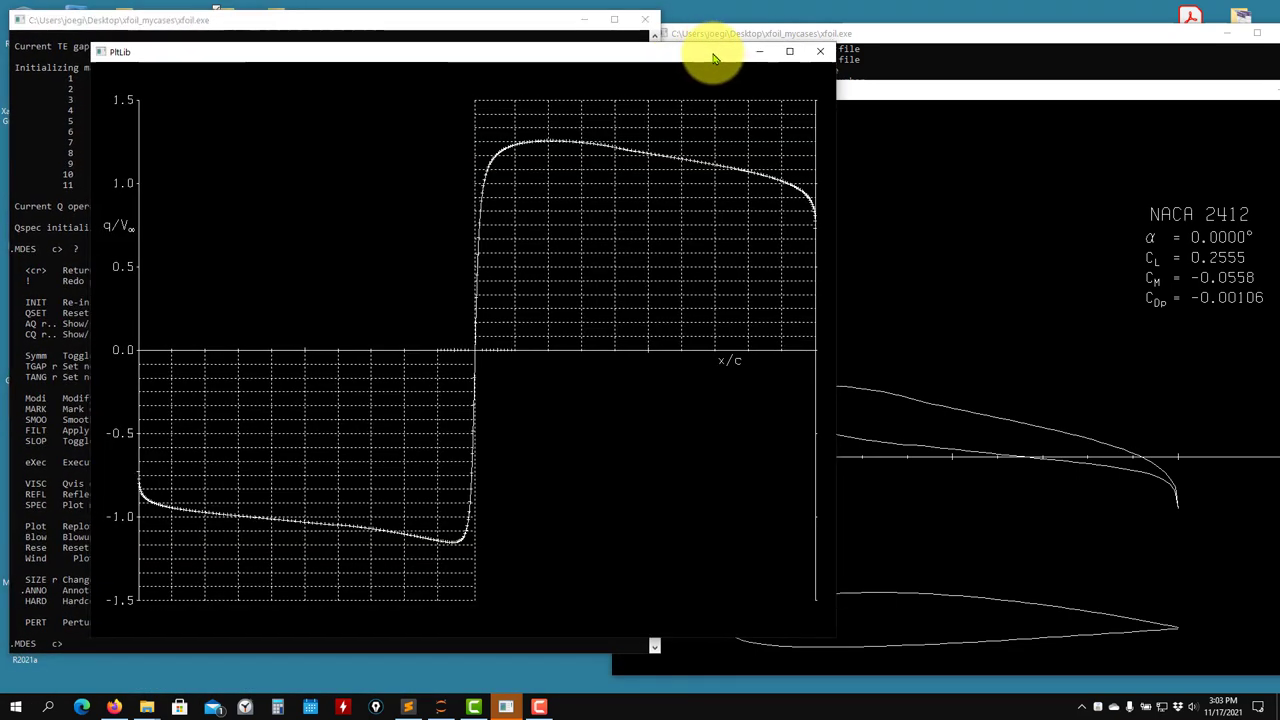
pyautogui.moveTo(714, 58); pyautogui.dragTo(763, 104)
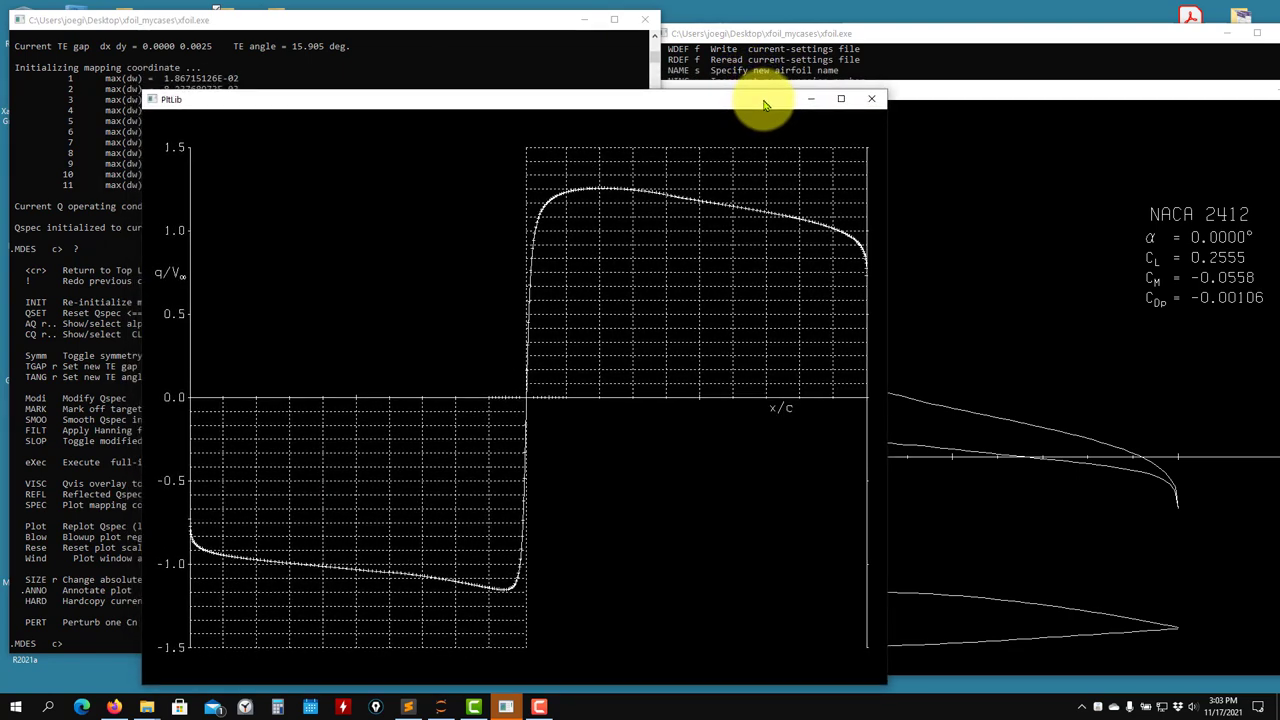
pyautogui.click(60, 378)
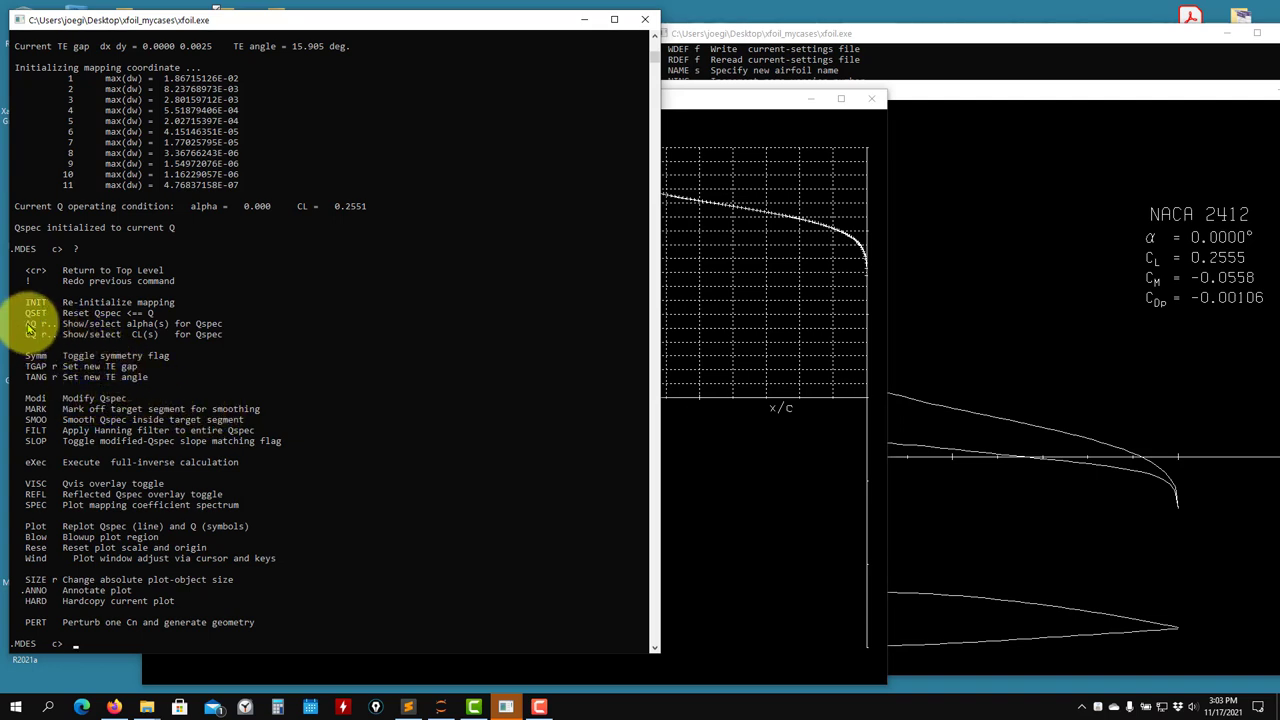
pyautogui.click(721, 455)
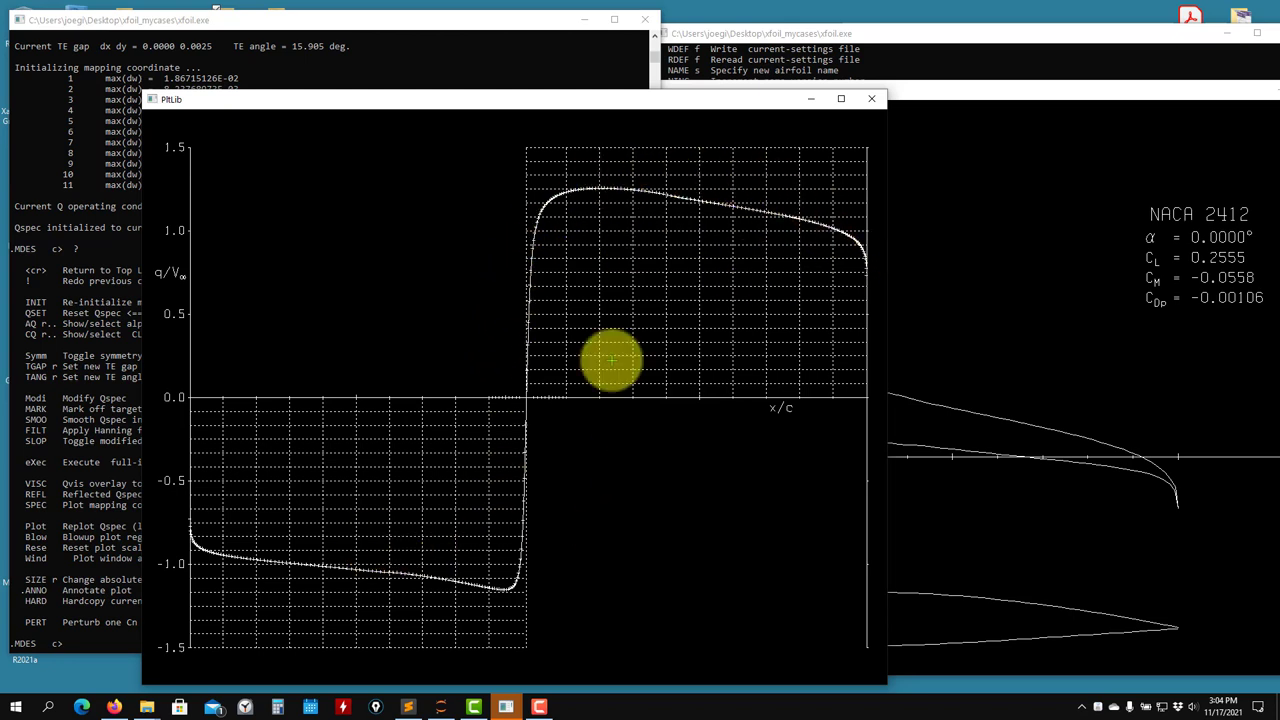
pyautogui.click(104, 352)
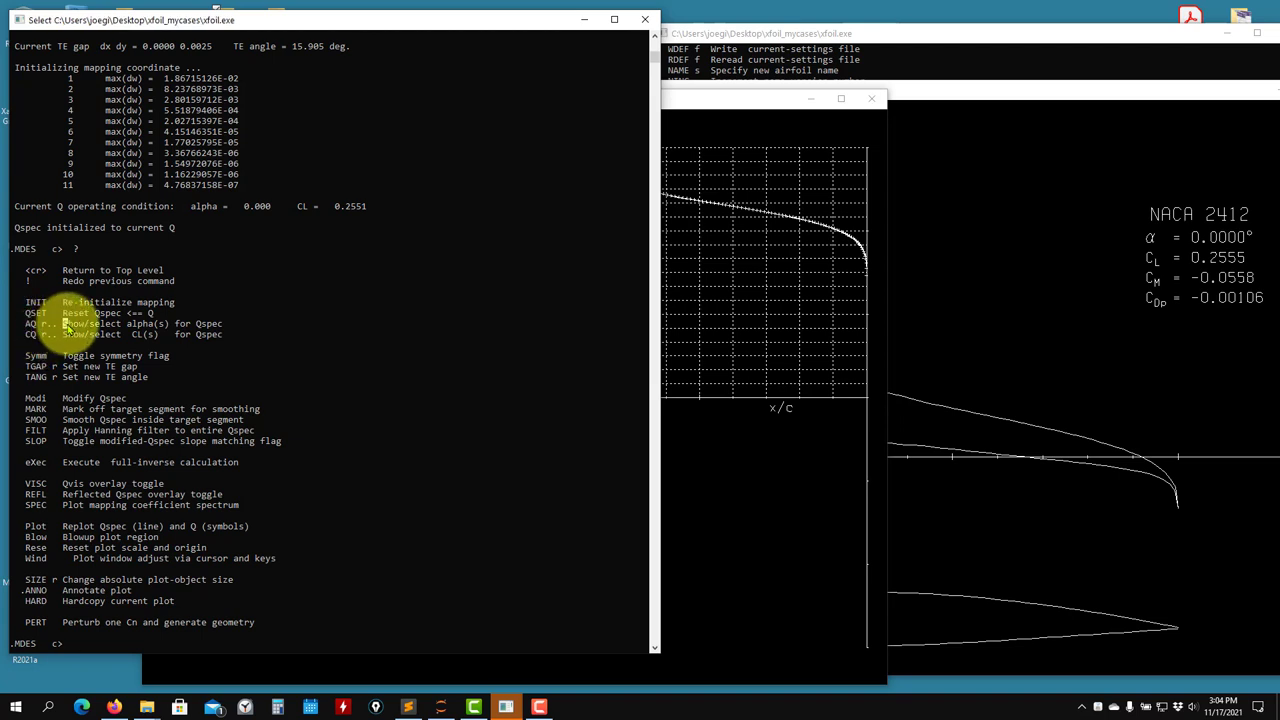
# Compare the Qspec plots at alpha 2 and alpha 0, ending with alpha 0 selected
pyautogui.write('aq')
pyautogui.press('Return')
pyautogui.write('2')
pyautogui.press('Return')
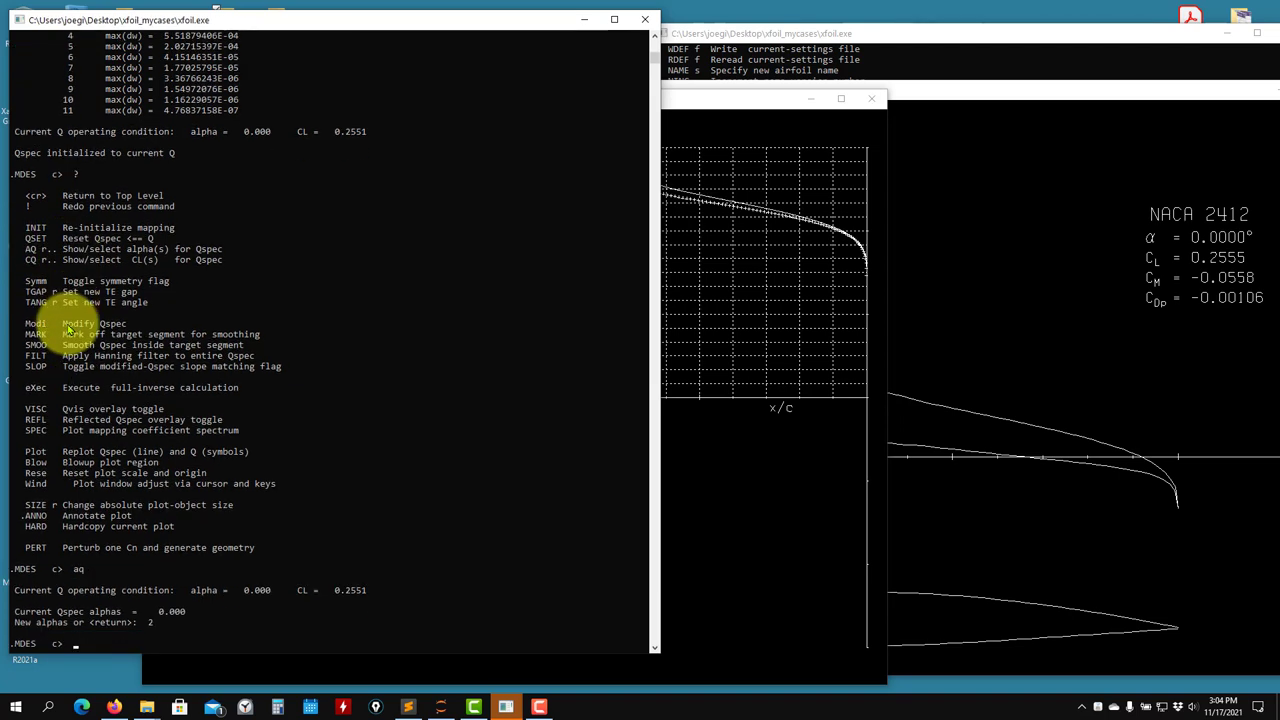
pyautogui.click(861, 177)
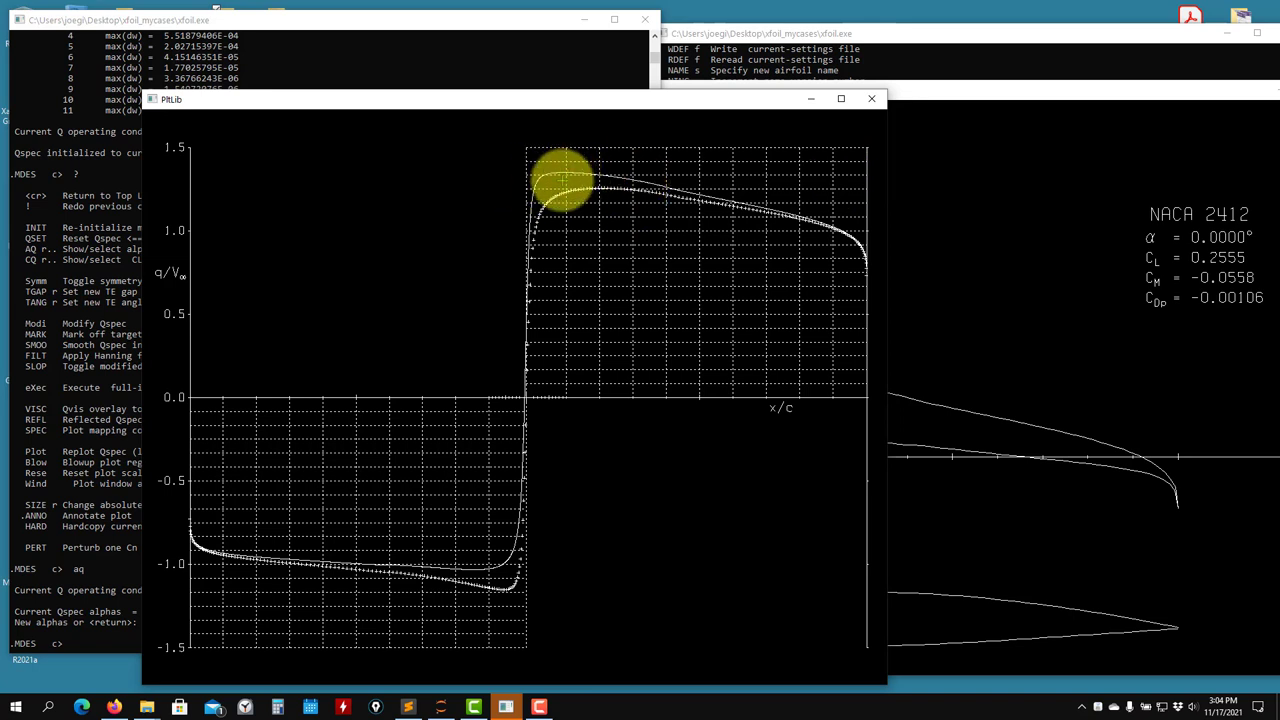
pyautogui.click(73, 313)
pyautogui.write('aq')
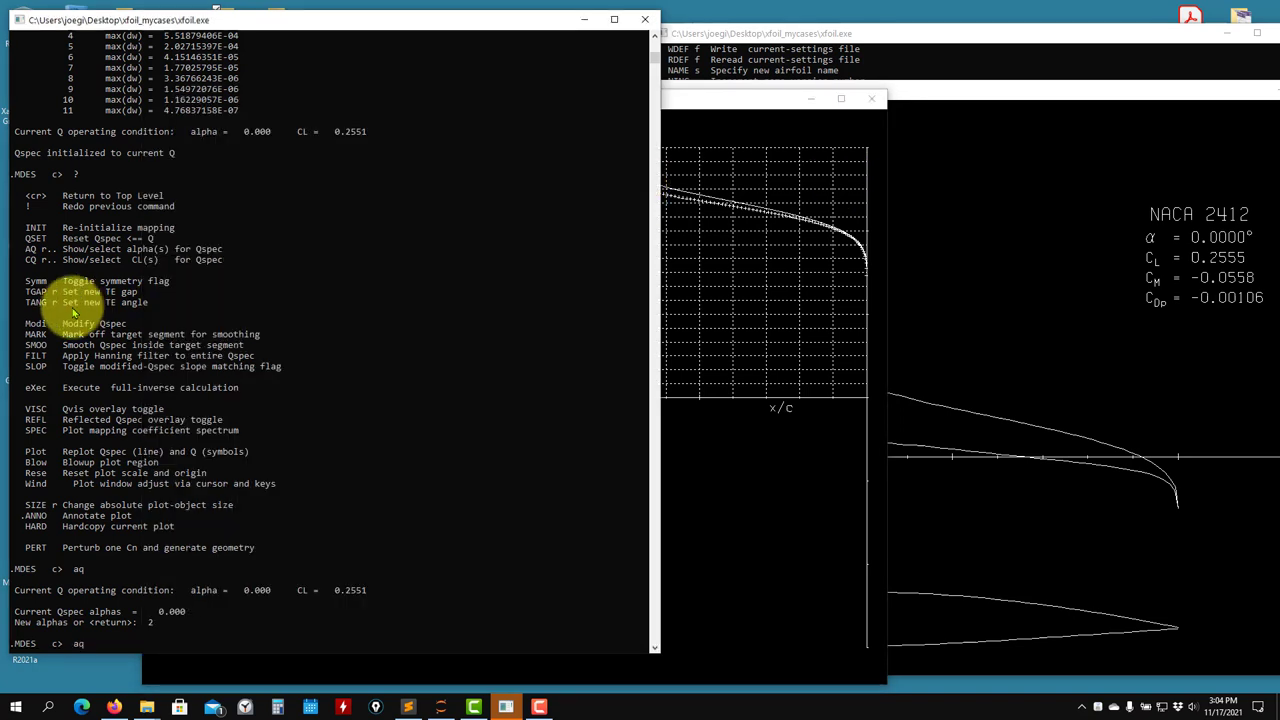
pyautogui.press('Return')
pyautogui.write('0')
pyautogui.press('Return')
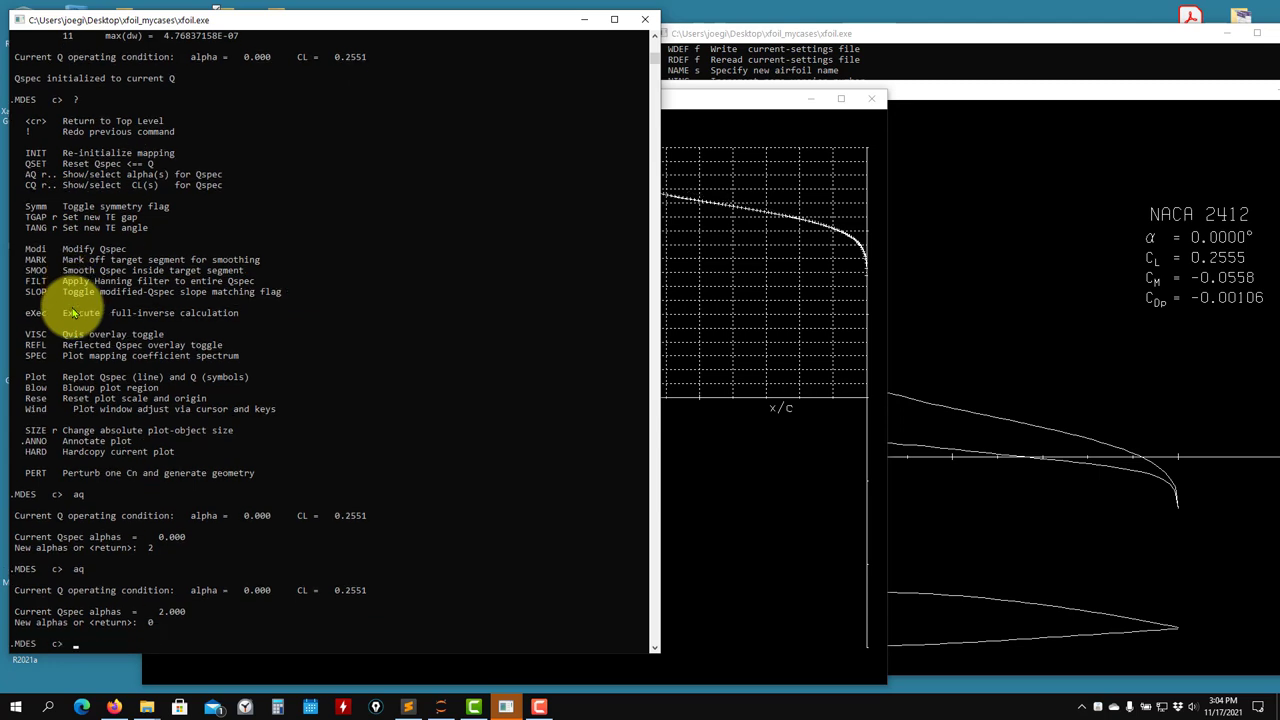
pyautogui.click(687, 257)
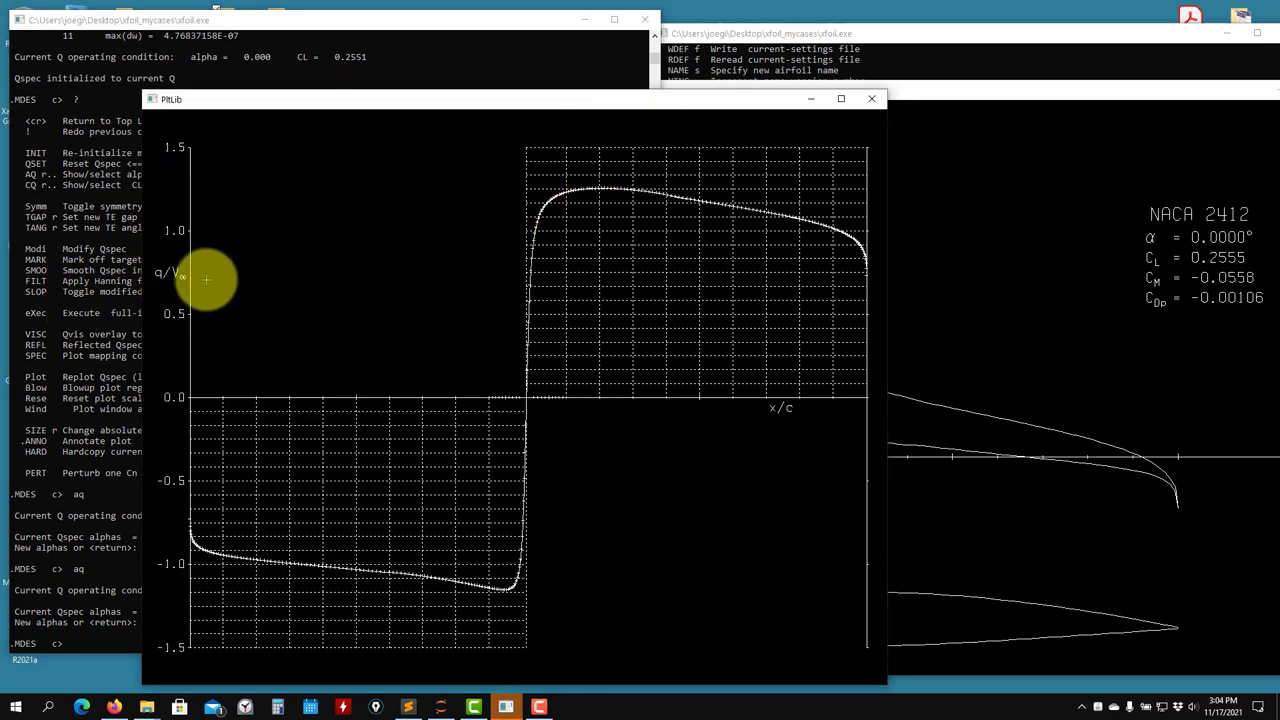
pyautogui.click(45, 262)
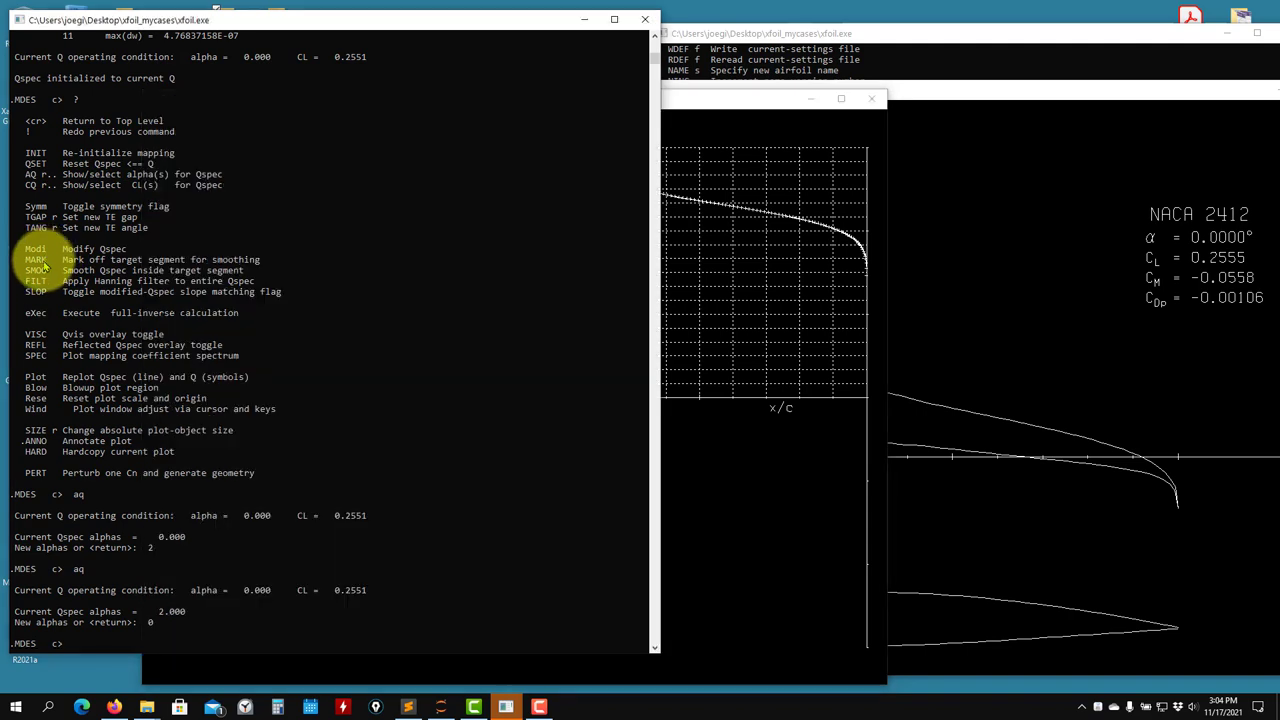
# Raise the aft upper-surface Qspec with an 8-point MODI spline edit
pyautogui.write('modi')
pyautogui.press('Return')
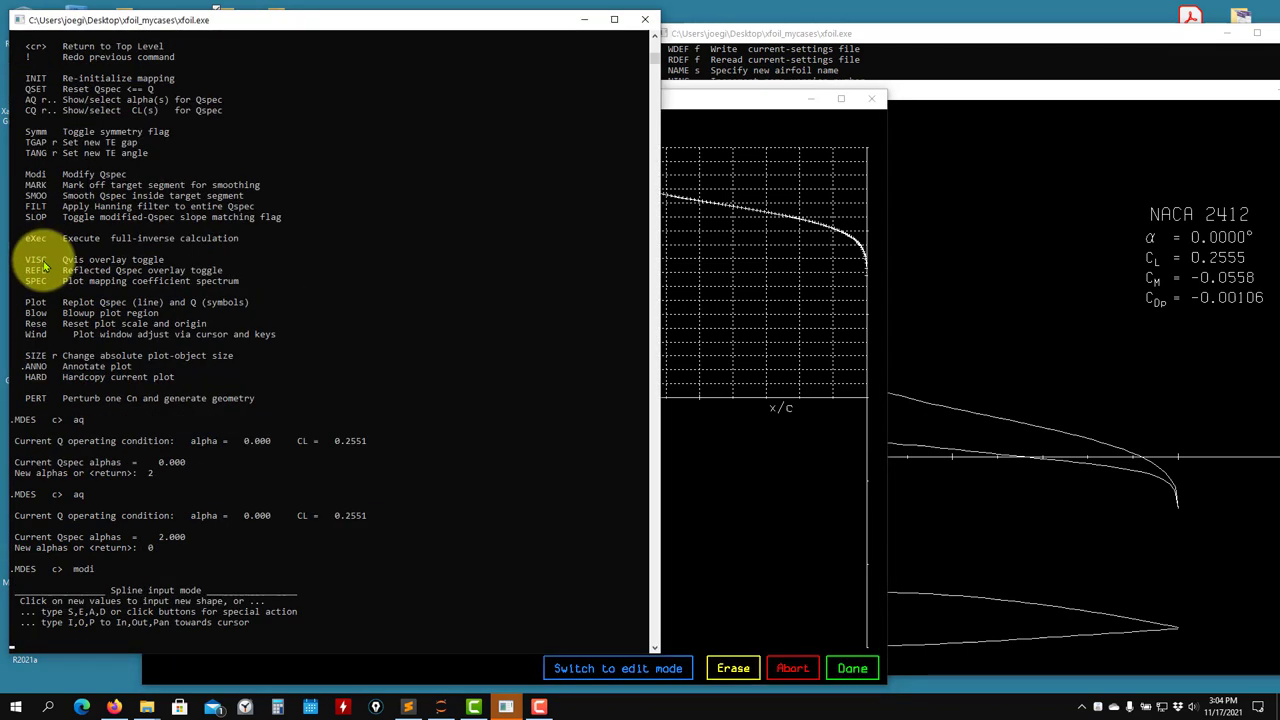
pyautogui.click(706, 99)
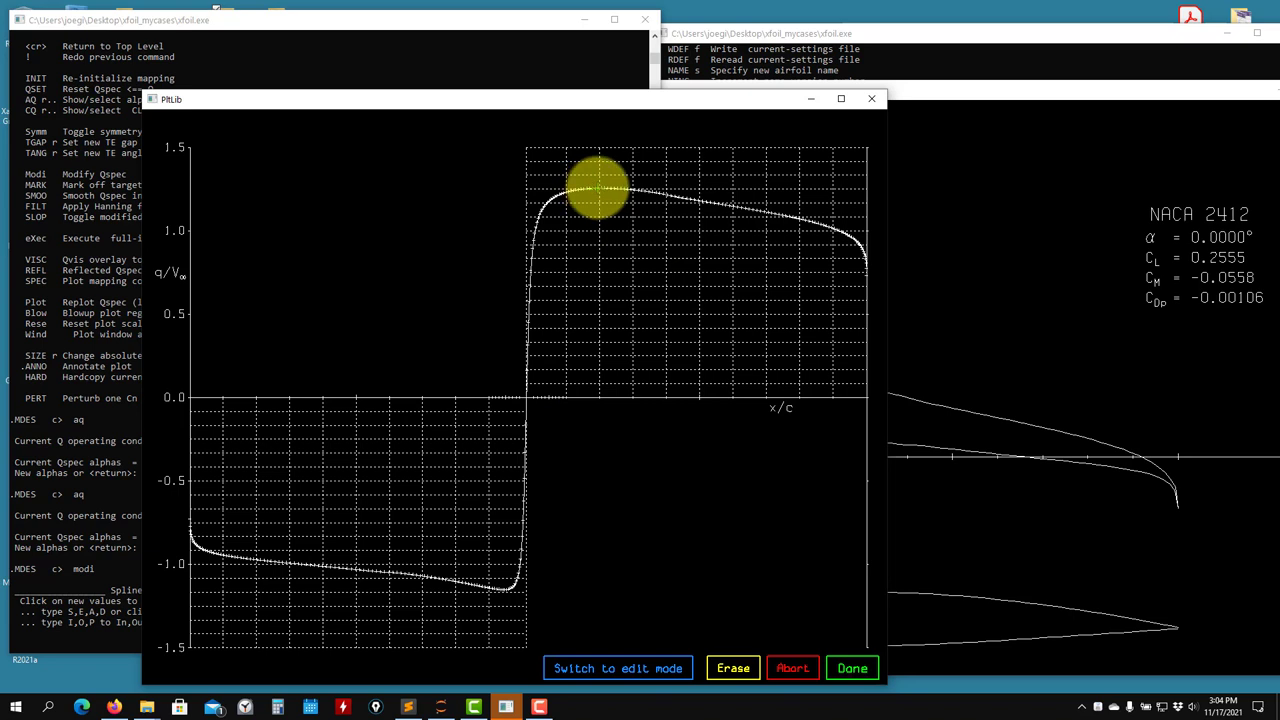
pyautogui.click(597, 187)
pyautogui.click(628, 187)
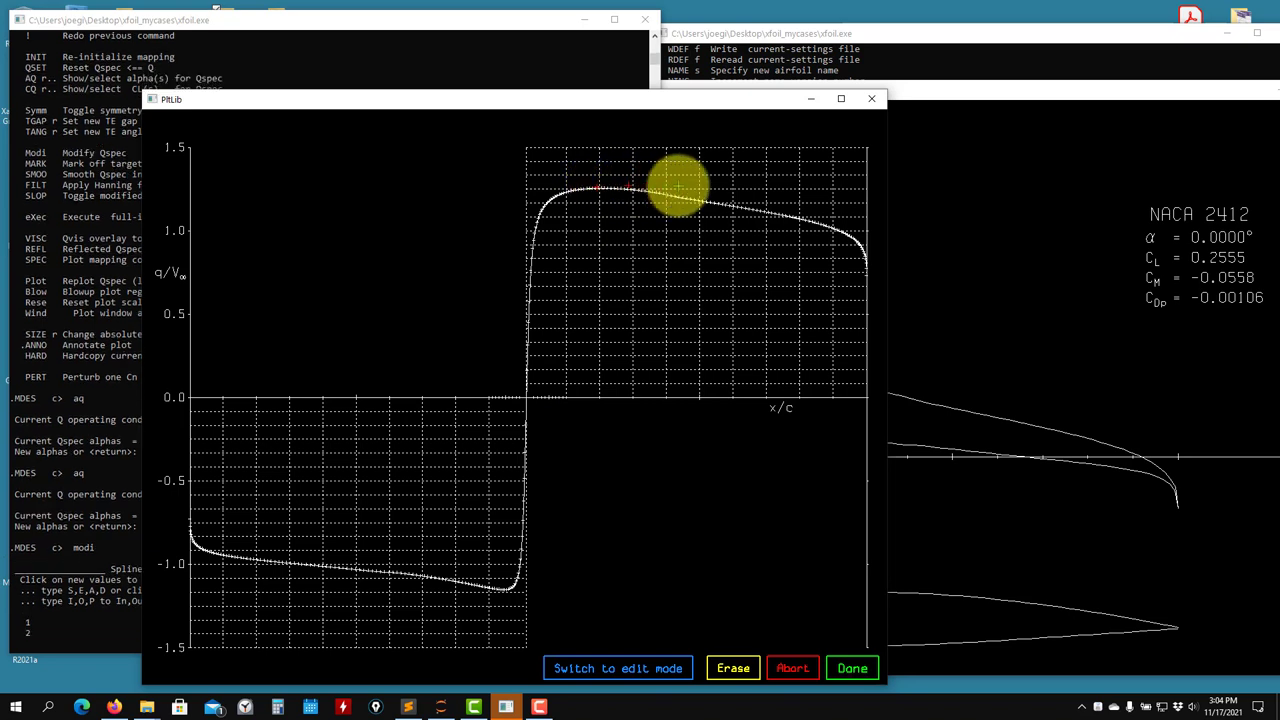
pyautogui.click(678, 188)
pyautogui.click(719, 188)
pyautogui.click(745, 193)
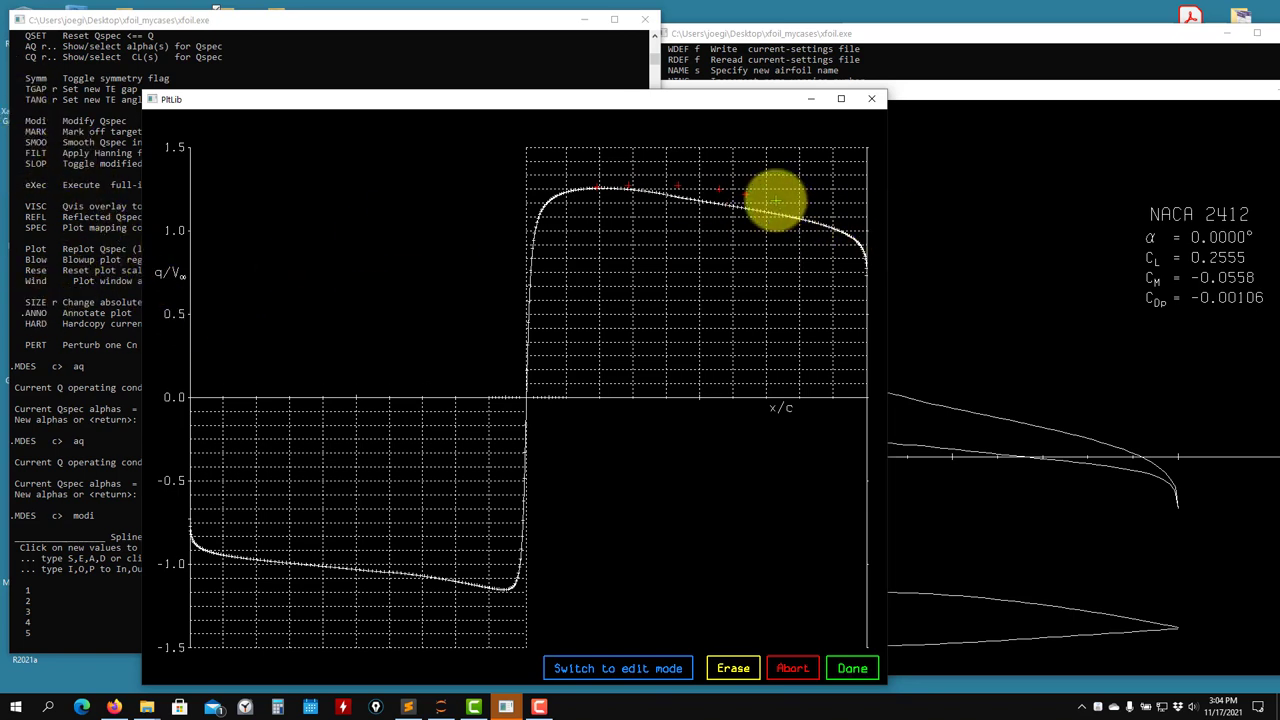
pyautogui.click(775, 200)
pyautogui.click(810, 209)
pyautogui.click(838, 225)
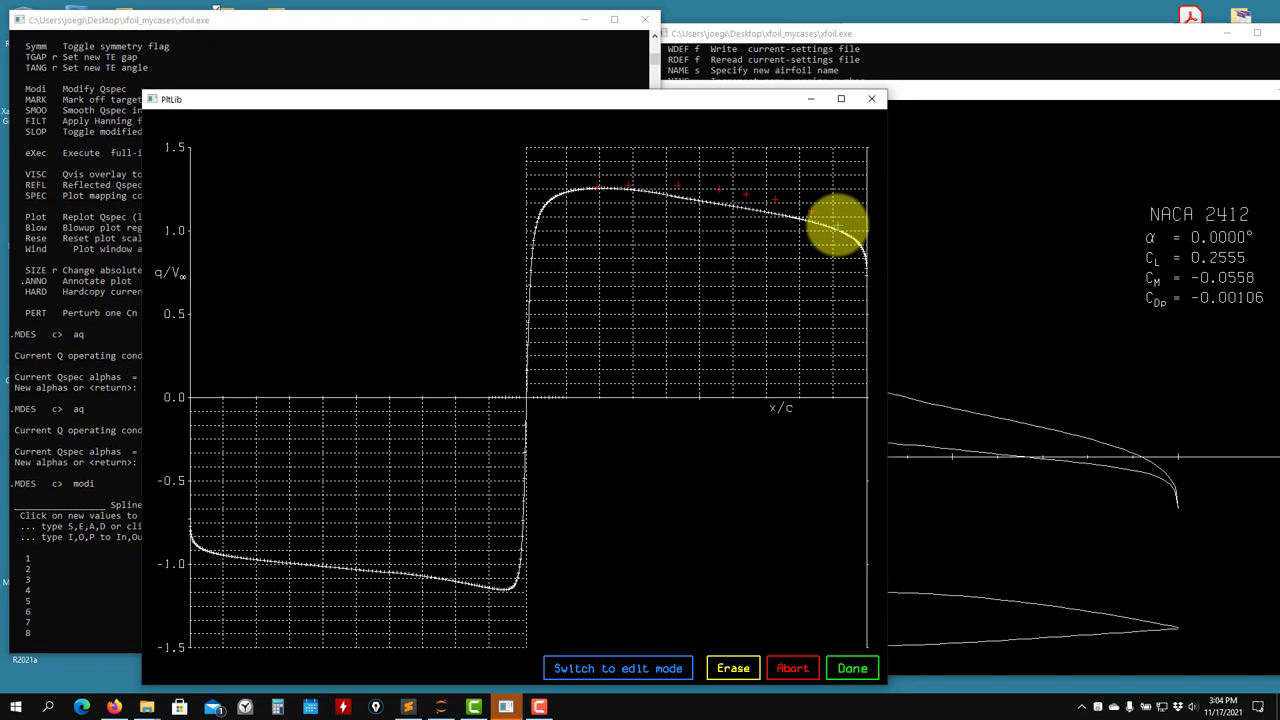
pyautogui.click(852, 668)
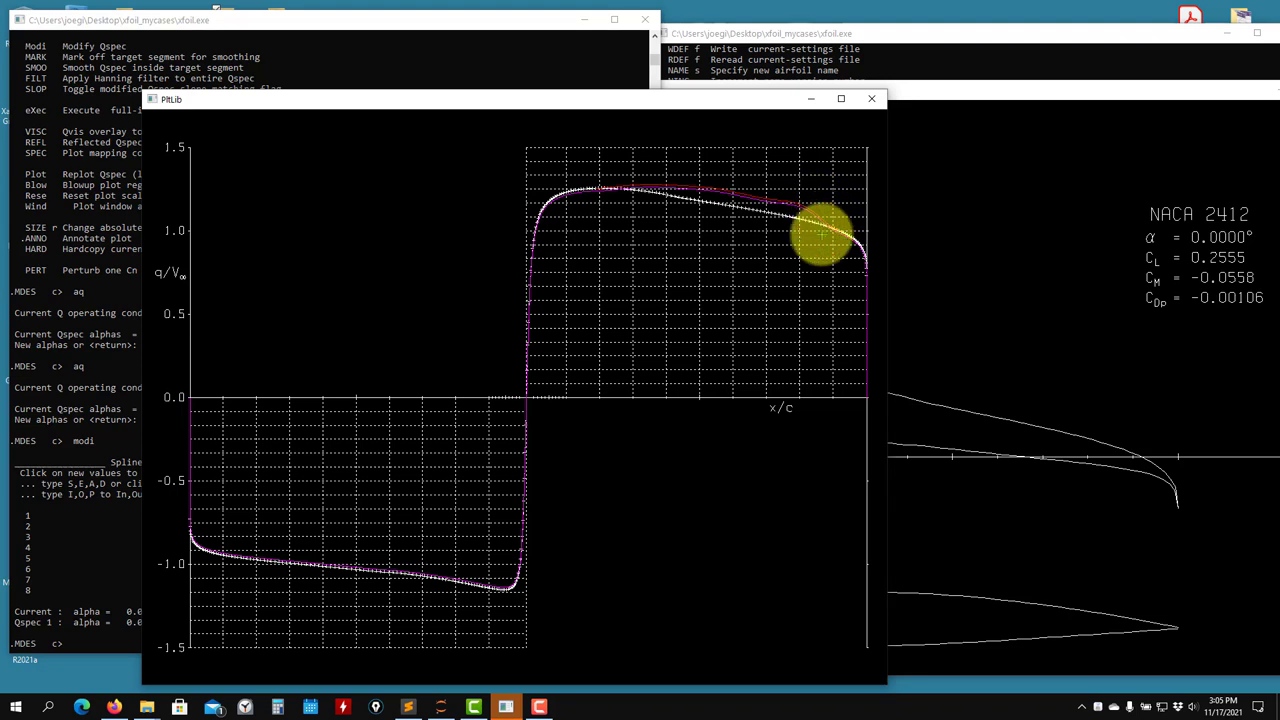
# Run EXEC to generate a buffer airfoil: thickness 0.127114, camber 0.022563, CL 0.2879
pyautogui.click(75, 383)
pyautogui.scroll(3, 115, 355)
pyautogui.click(707, 207)
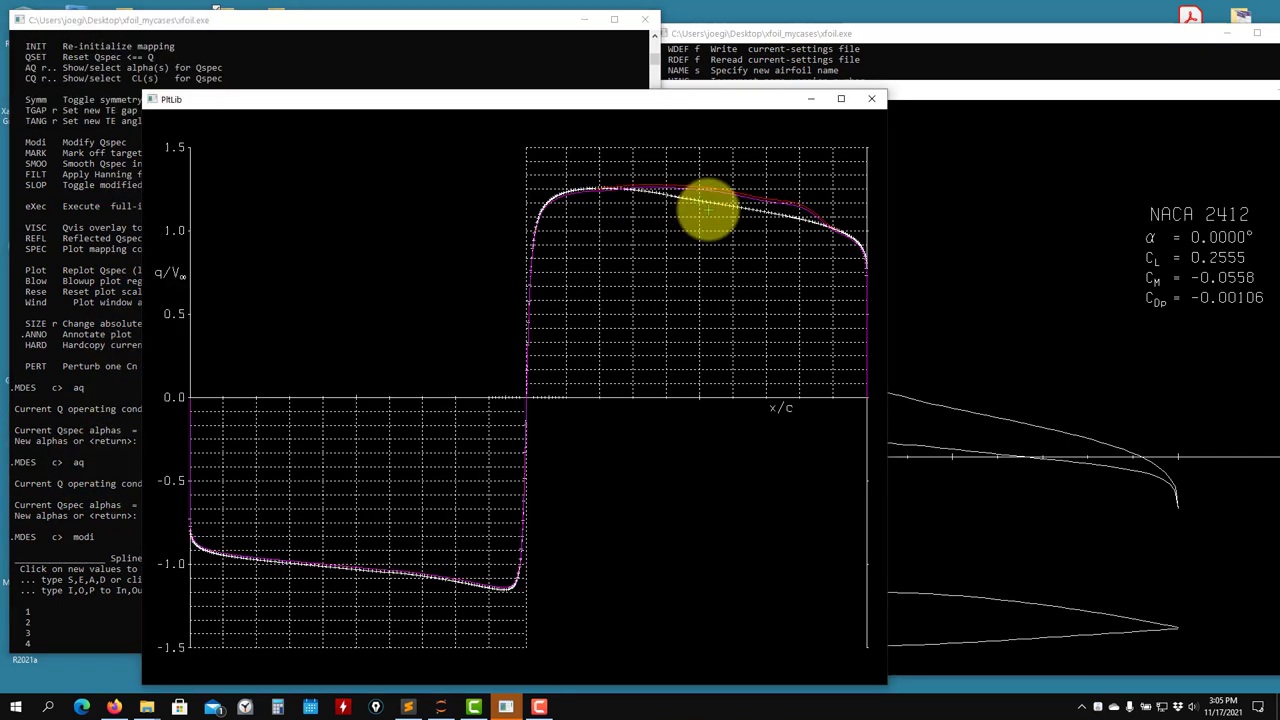
pyautogui.click(67, 324)
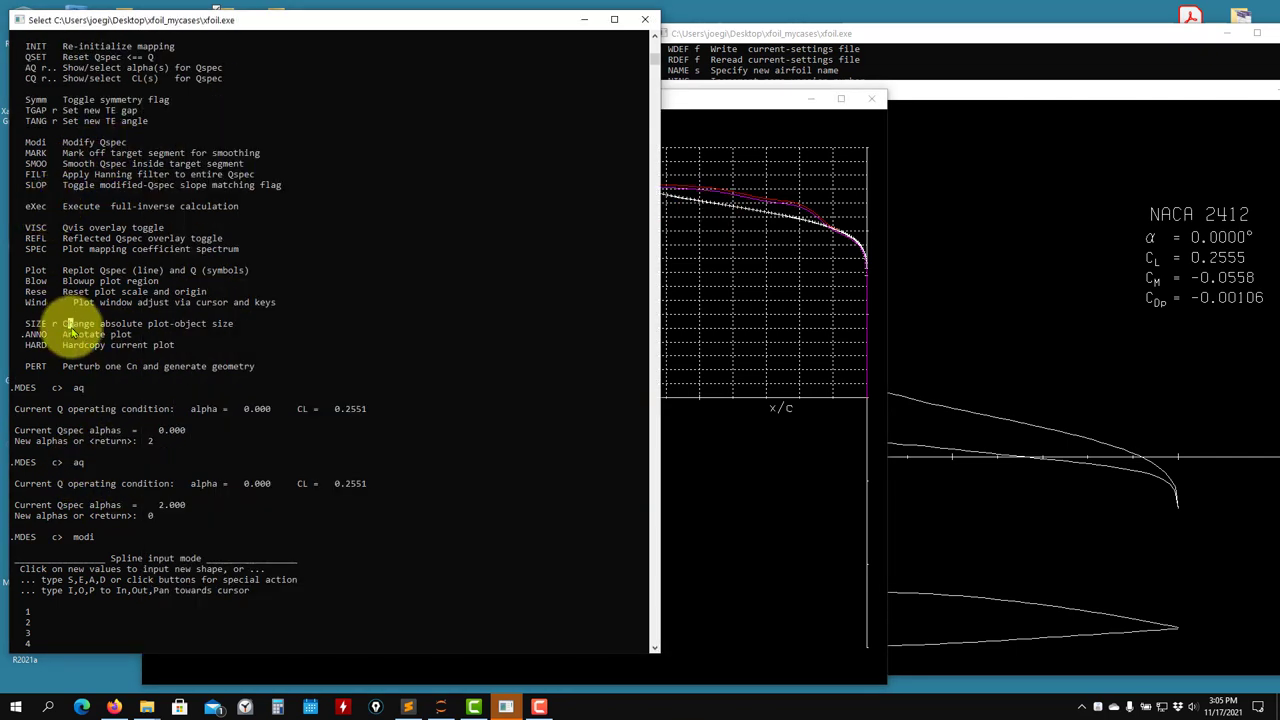
pyautogui.write('exec')
pyautogui.press('Return')
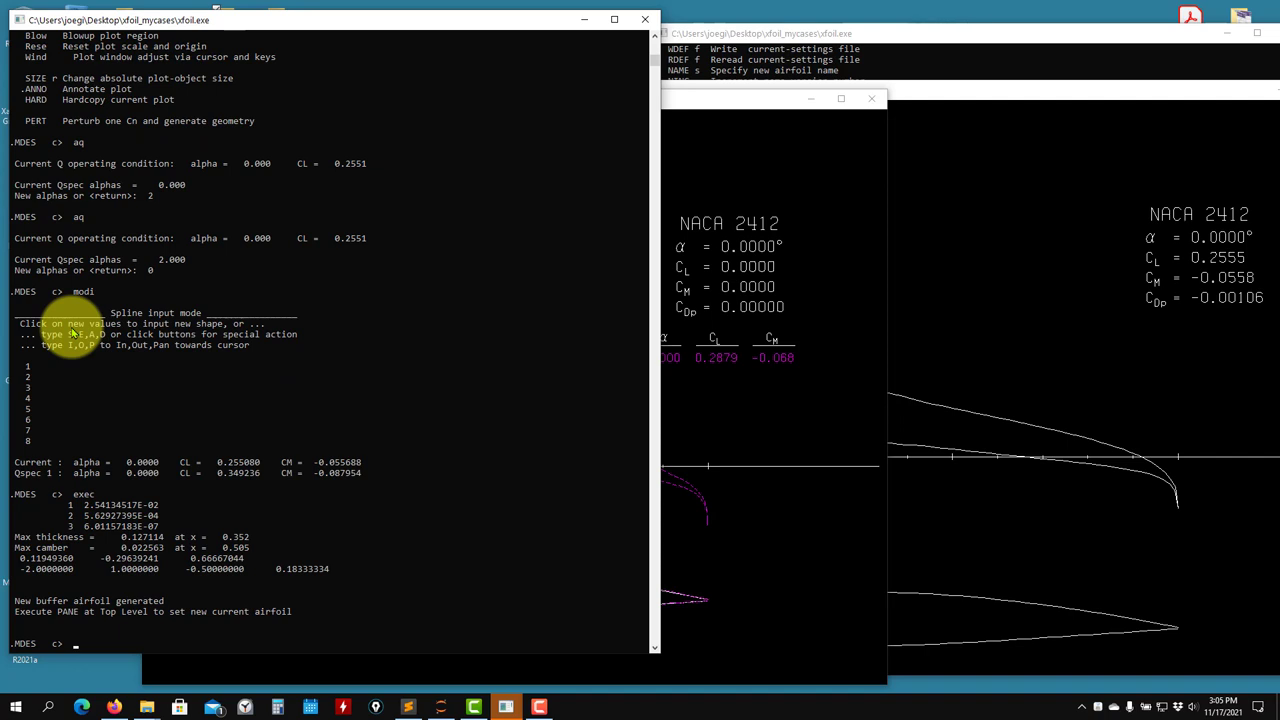
pyautogui.click(678, 229)
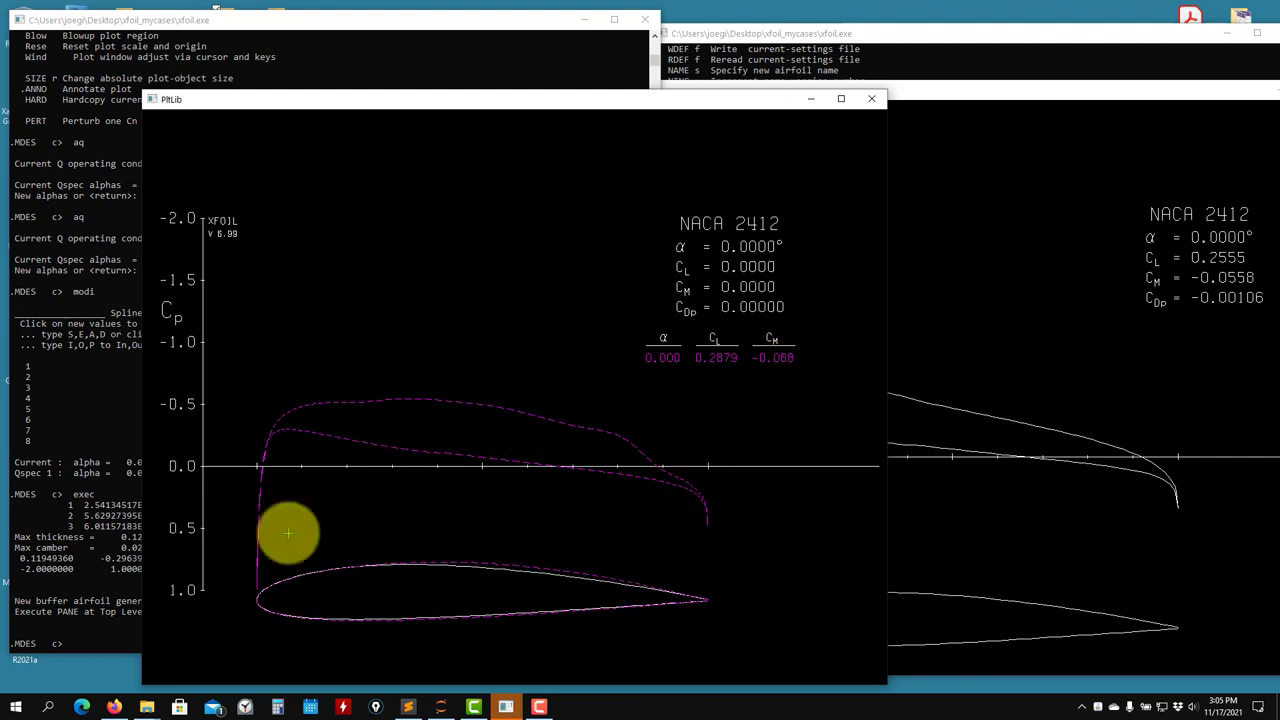
pyautogui.click(88, 526)
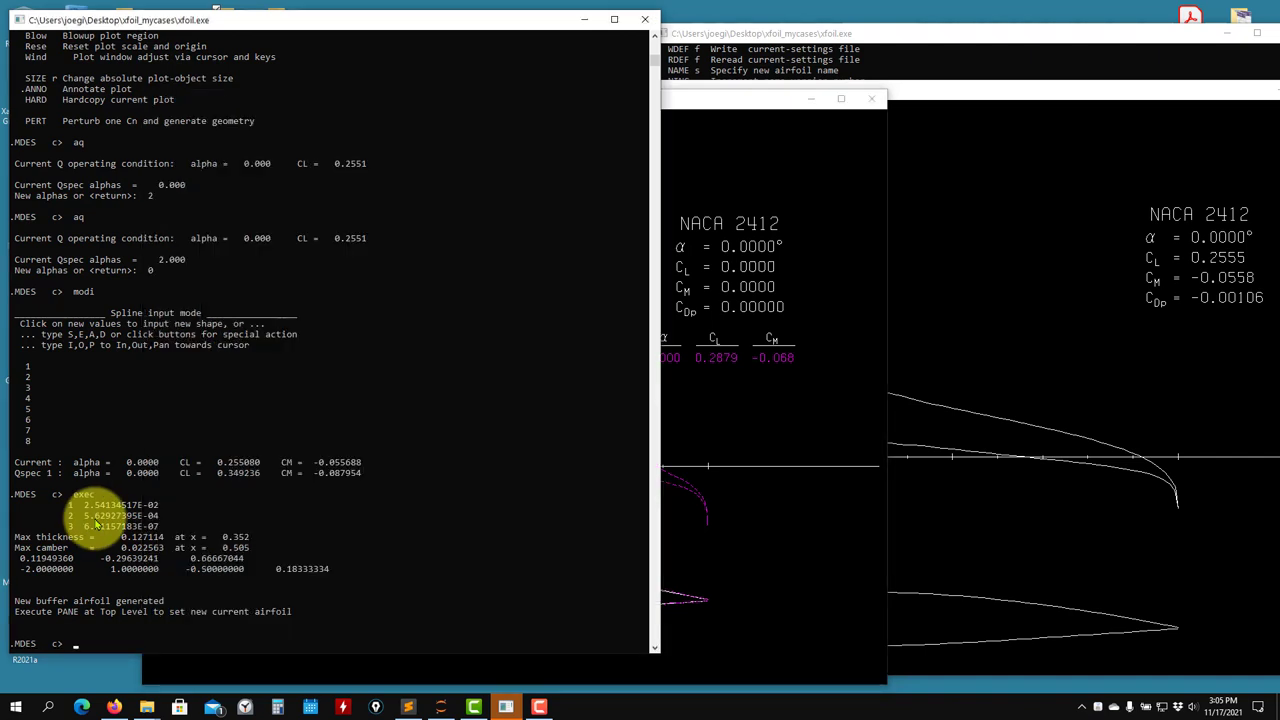
# List the MDES design commands and review the new Cp plot and airfoil shape
pyautogui.write('?')
pyautogui.press('Return')
pyautogui.click(786, 449)
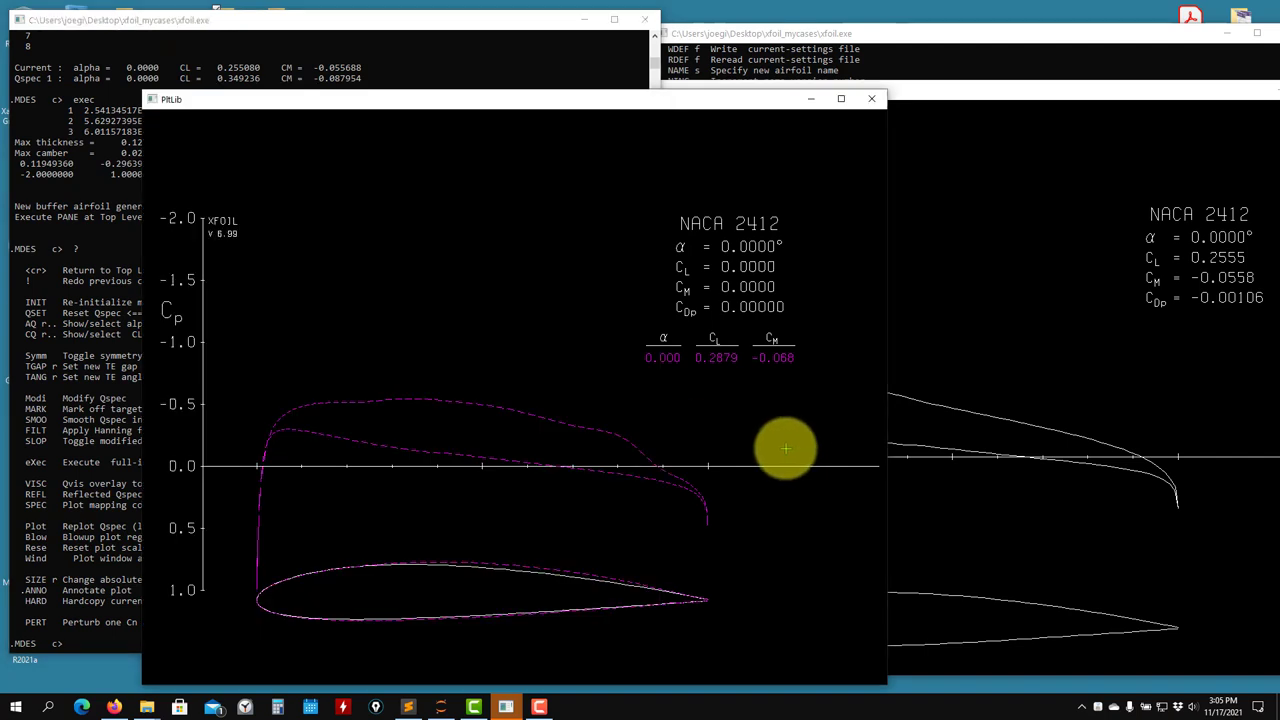
pyautogui.click(48, 333)
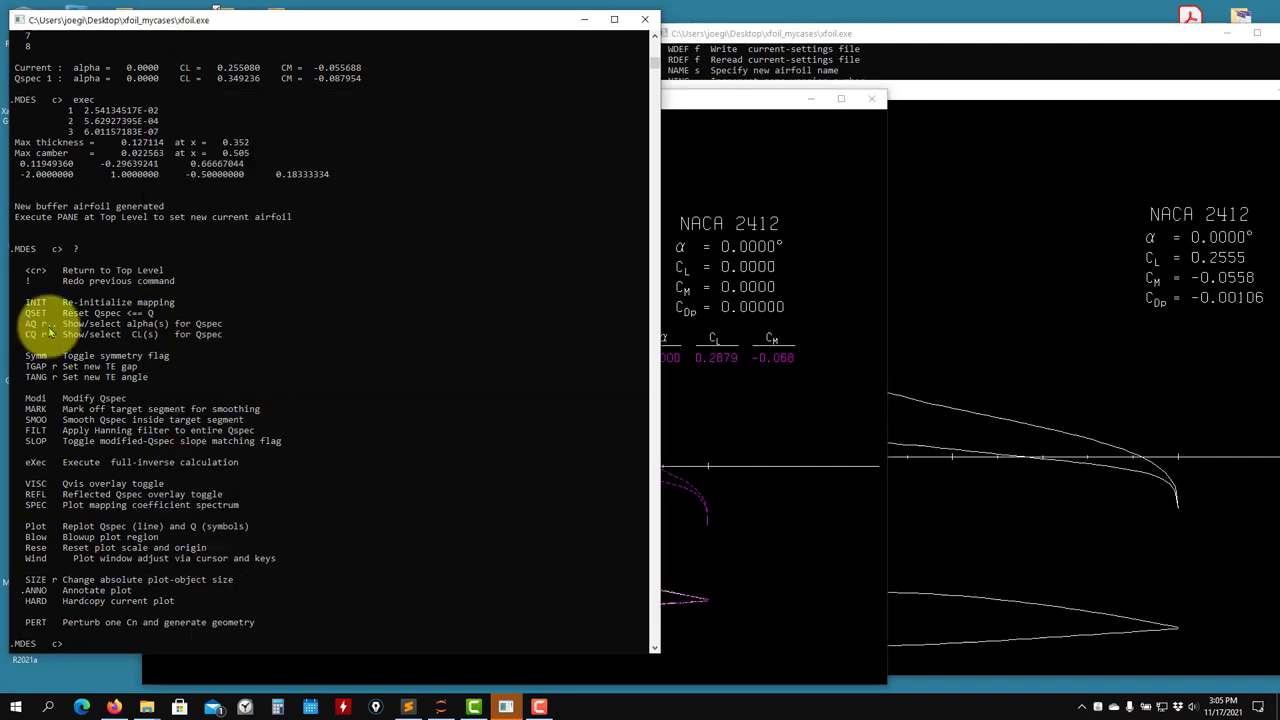
pyautogui.click(686, 390)
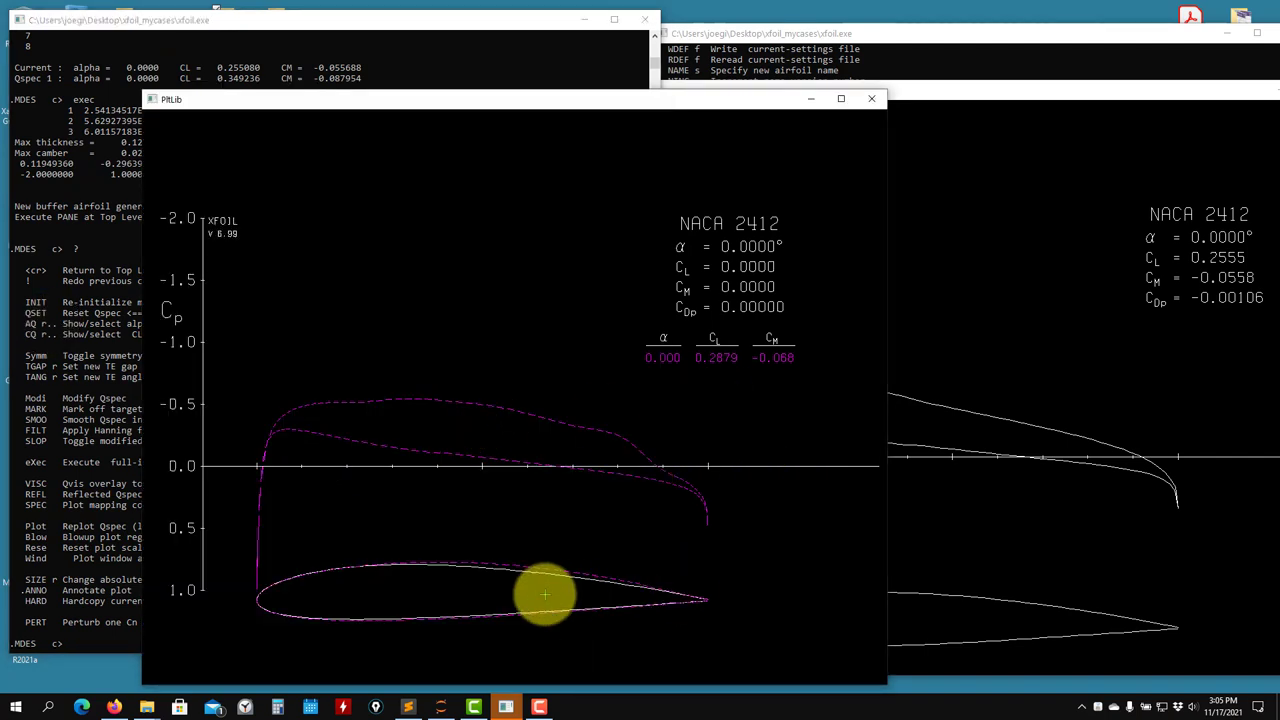
pyautogui.click(60, 455)
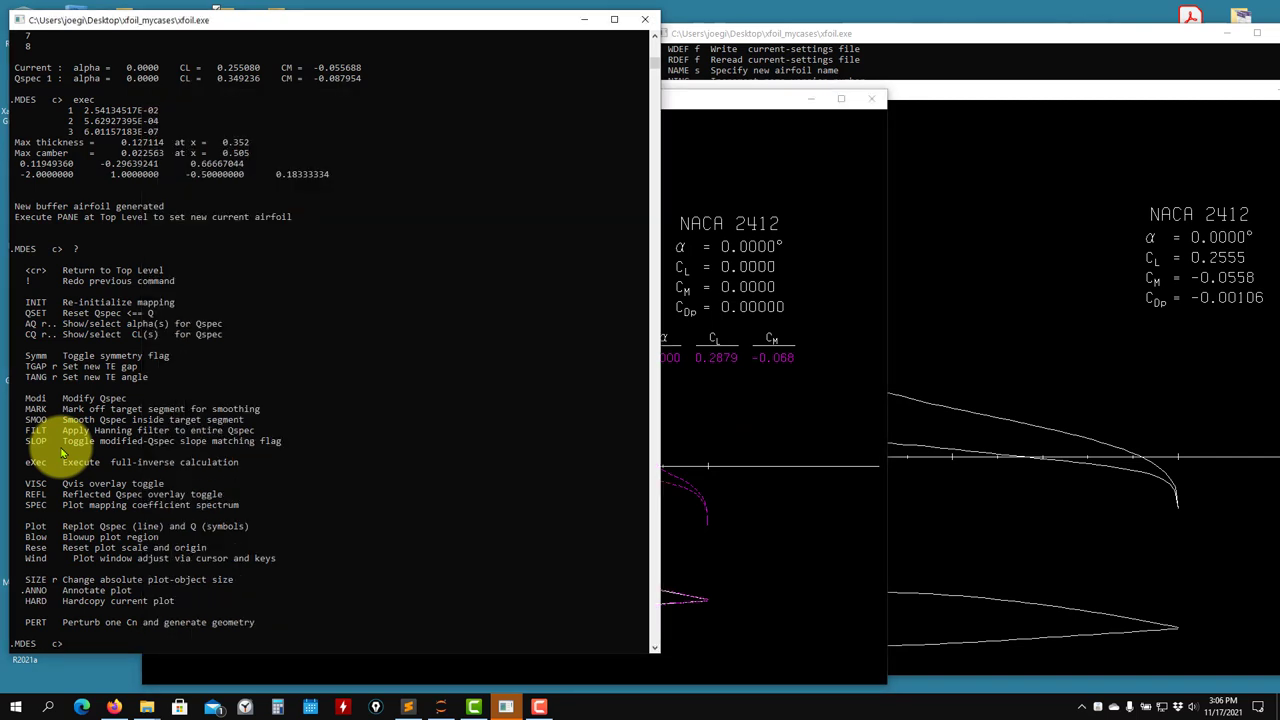
pyautogui.click(707, 453)
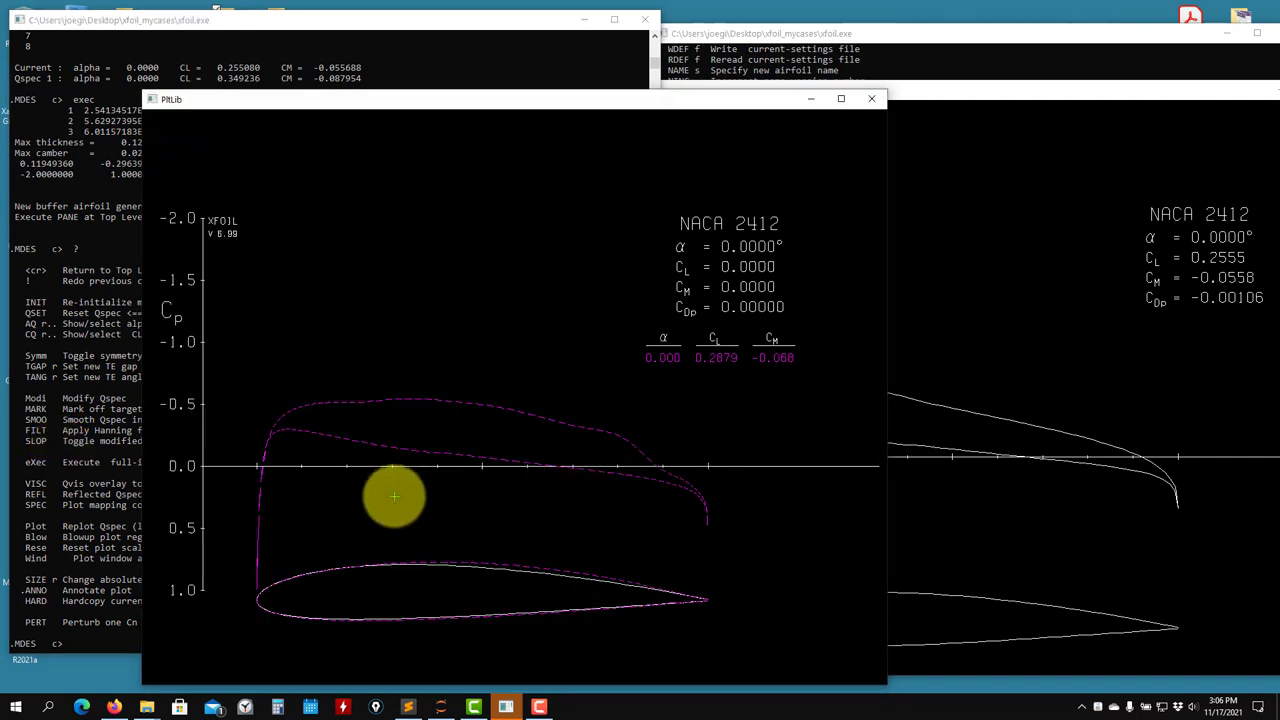
pyautogui.click(92, 456)
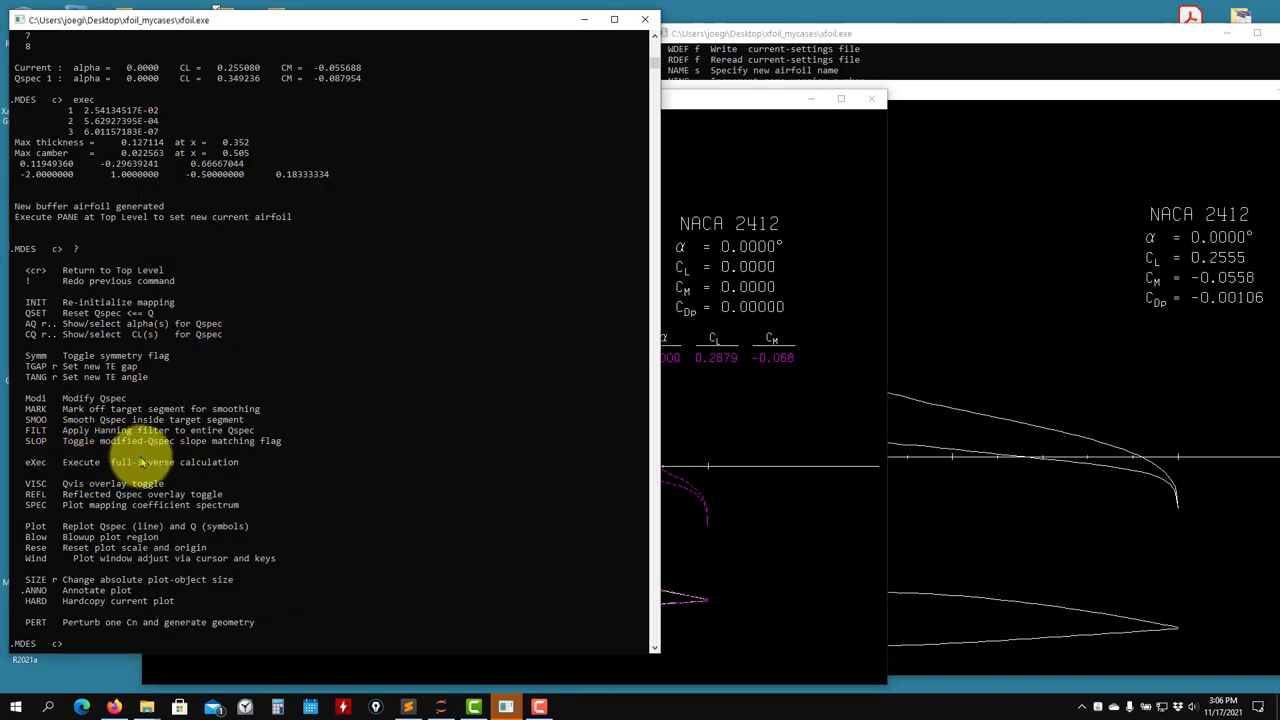
# Reshape the trailing-edge speed bump with a five-point spline on the upper q/V curve
pyautogui.press('Return')
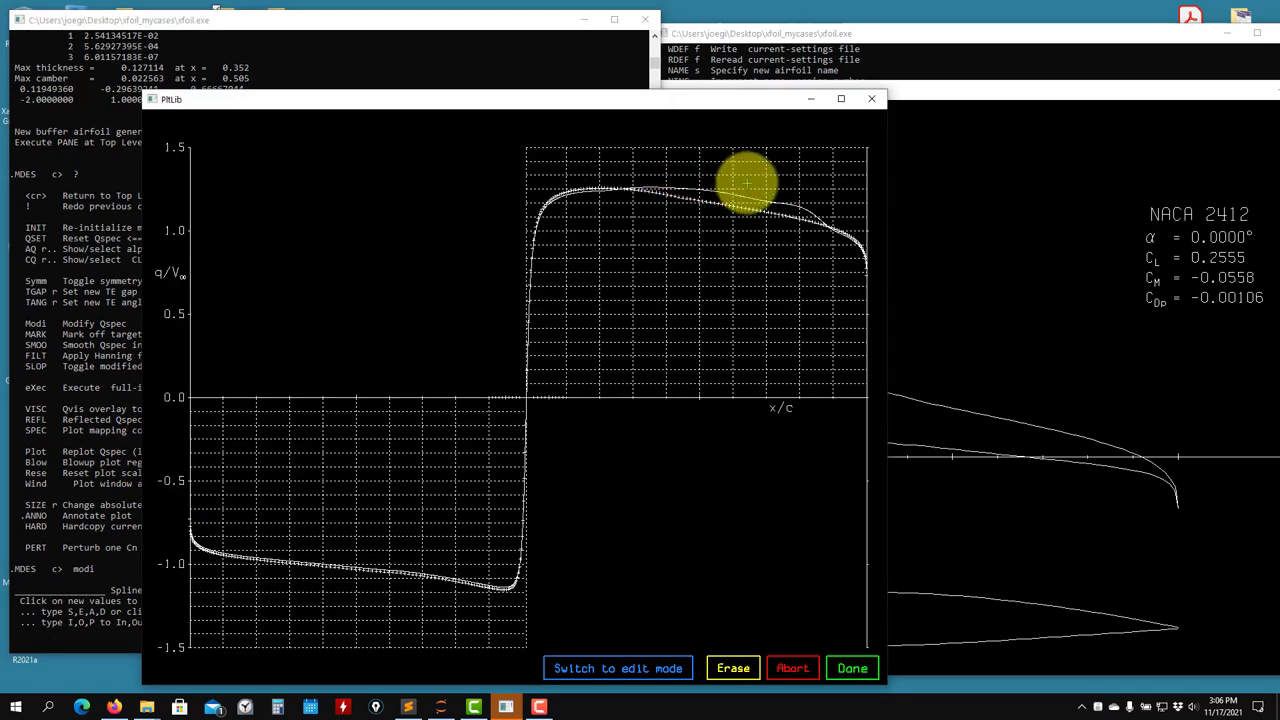
pyautogui.click(769, 190)
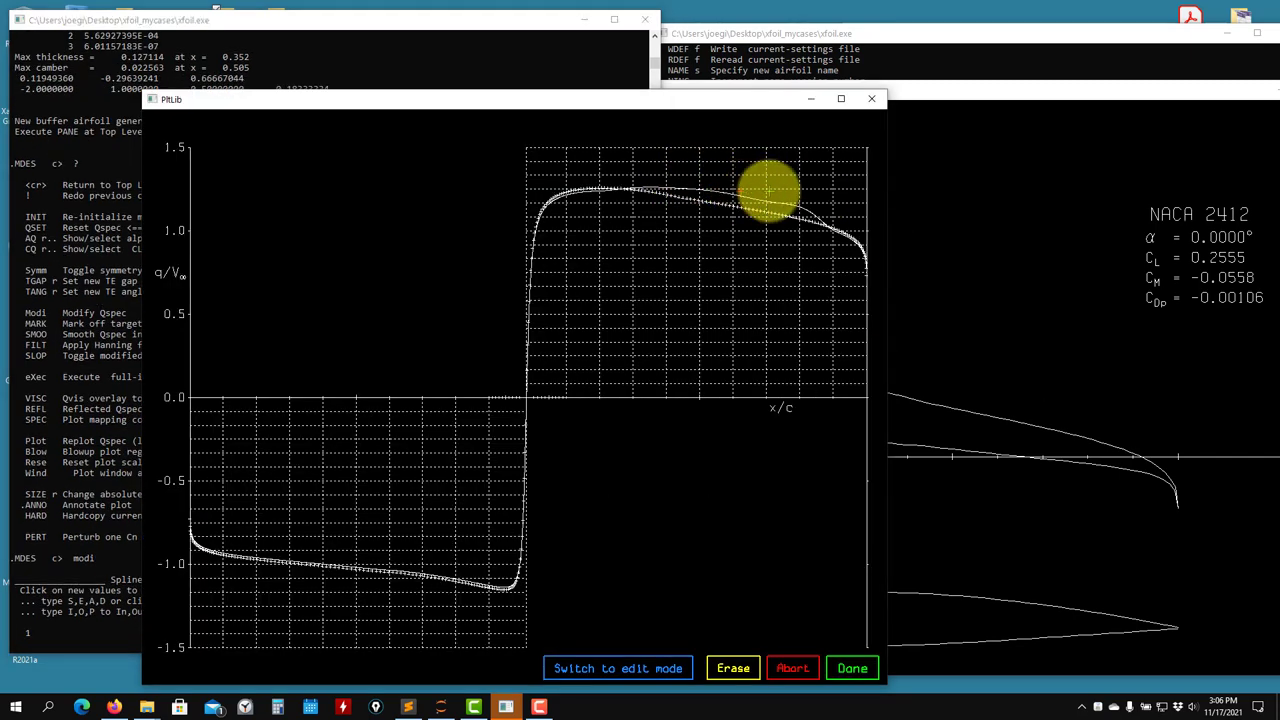
pyautogui.click(771, 191)
pyautogui.click(789, 194)
pyautogui.click(845, 215)
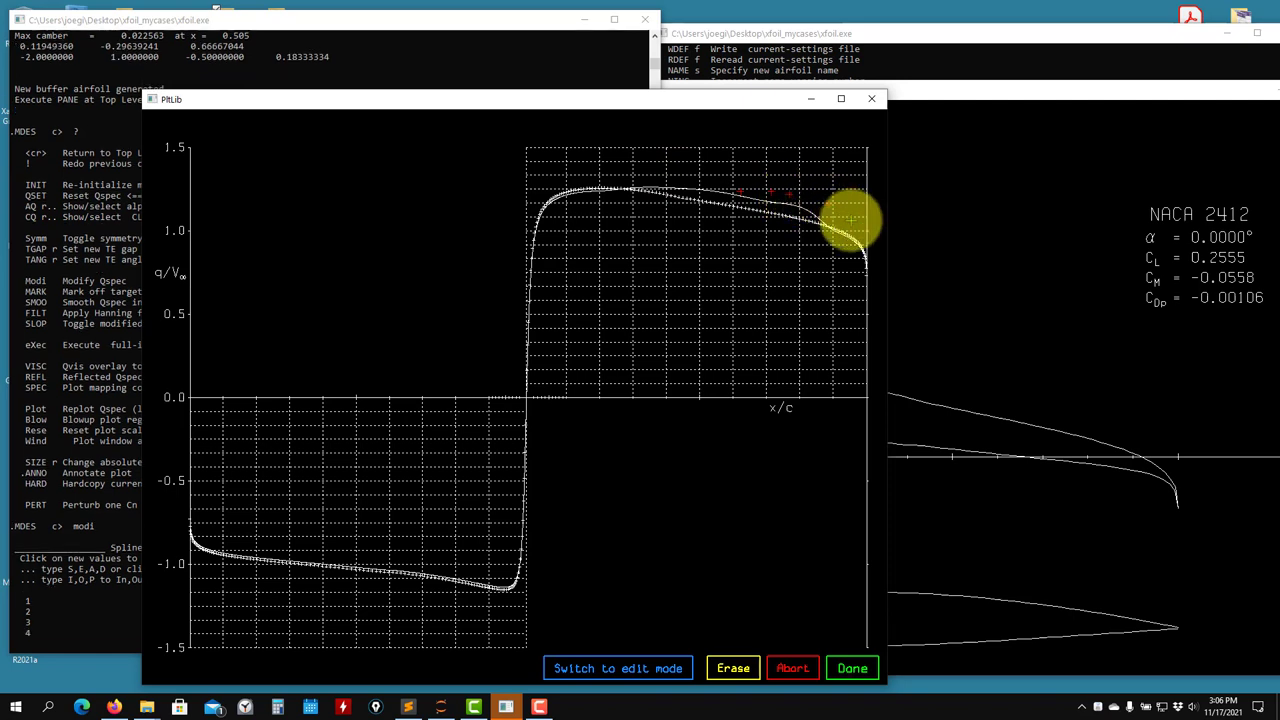
pyautogui.click(849, 228)
pyautogui.click(849, 670)
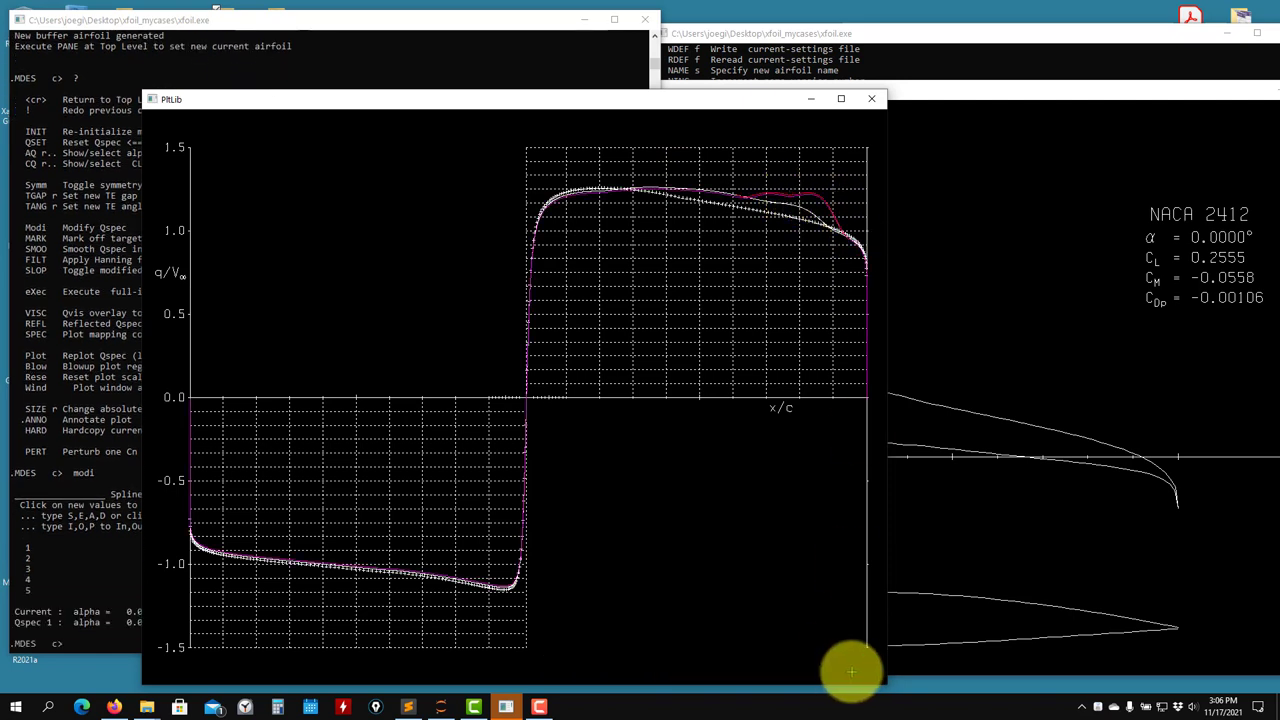
# Run EXEC for a buffer airfoil with thickness 0.124221, camber 0.020533, CL 0.3297, then list commands
pyautogui.click(46, 457)
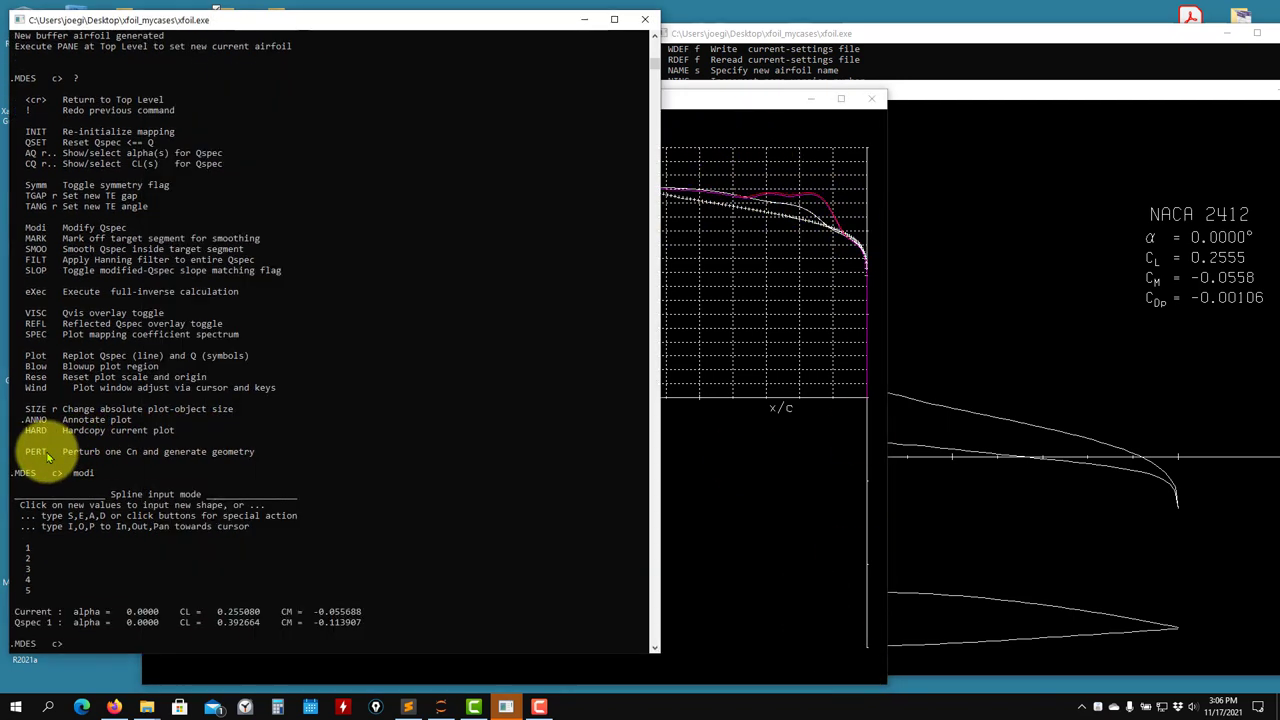
pyautogui.write('exec')
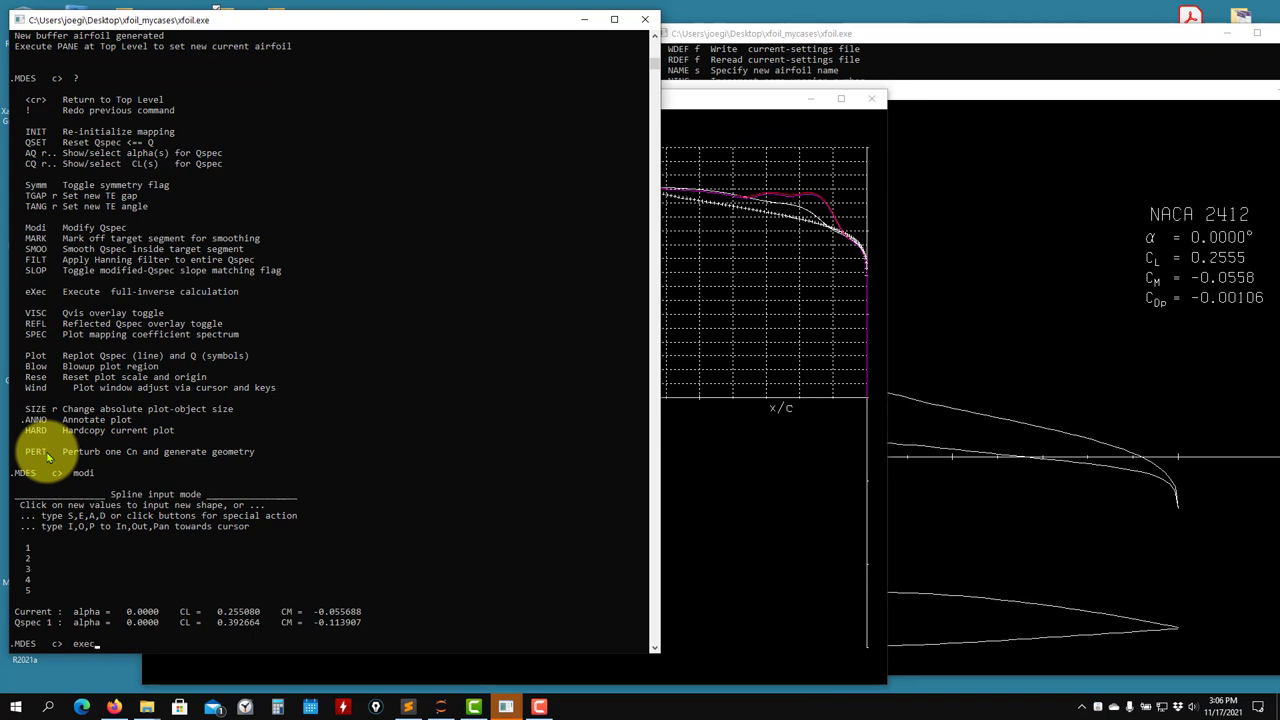
pyautogui.press('Return')
pyautogui.click(739, 461)
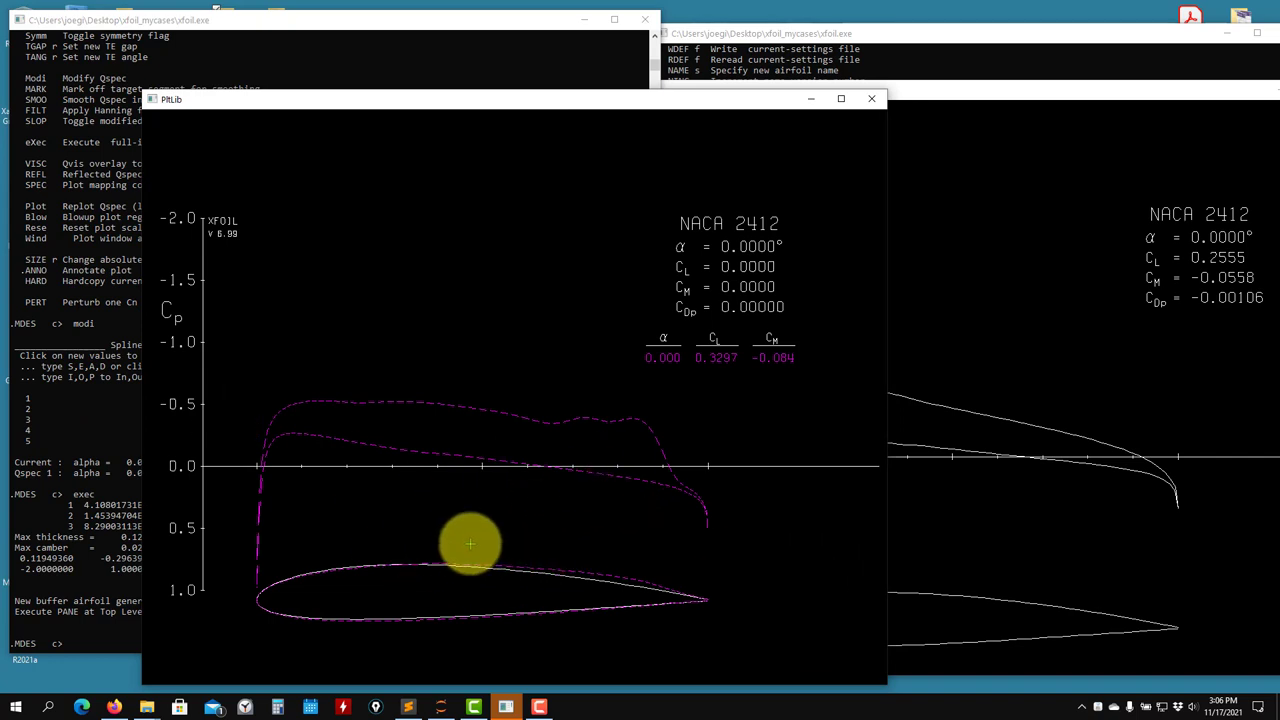
pyautogui.click(111, 466)
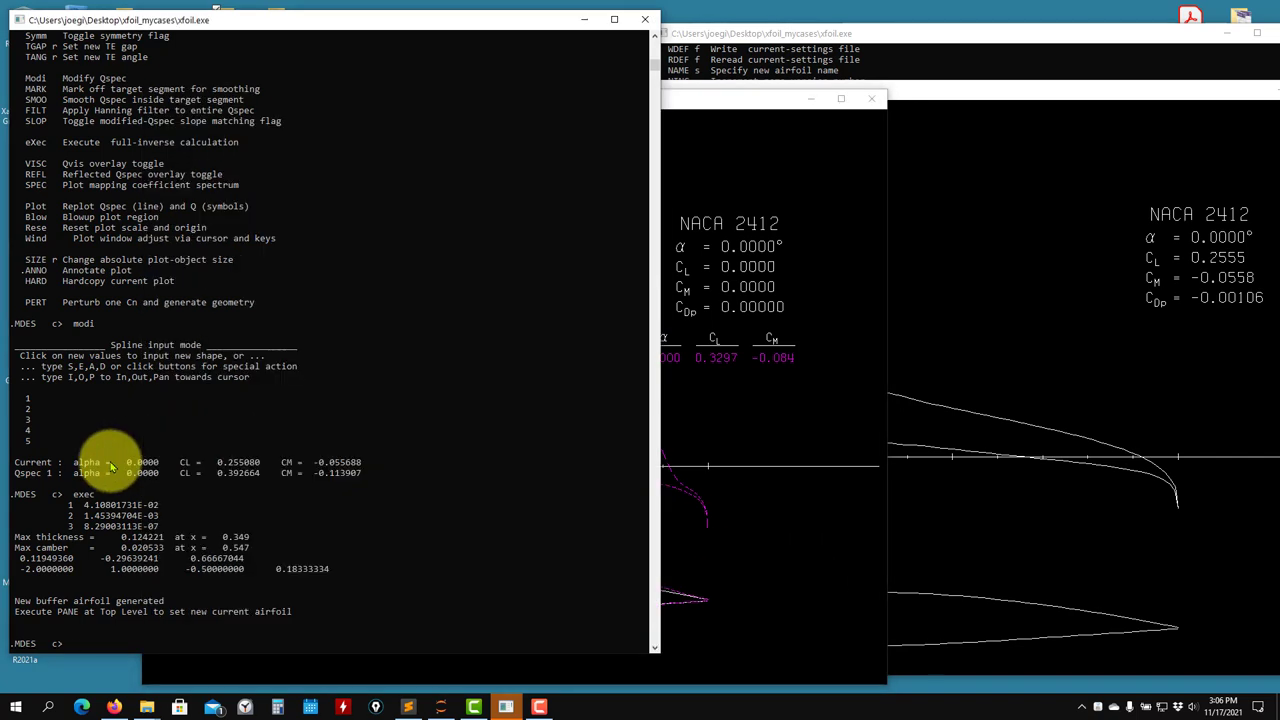
pyautogui.write('?')
pyautogui.press('Return')
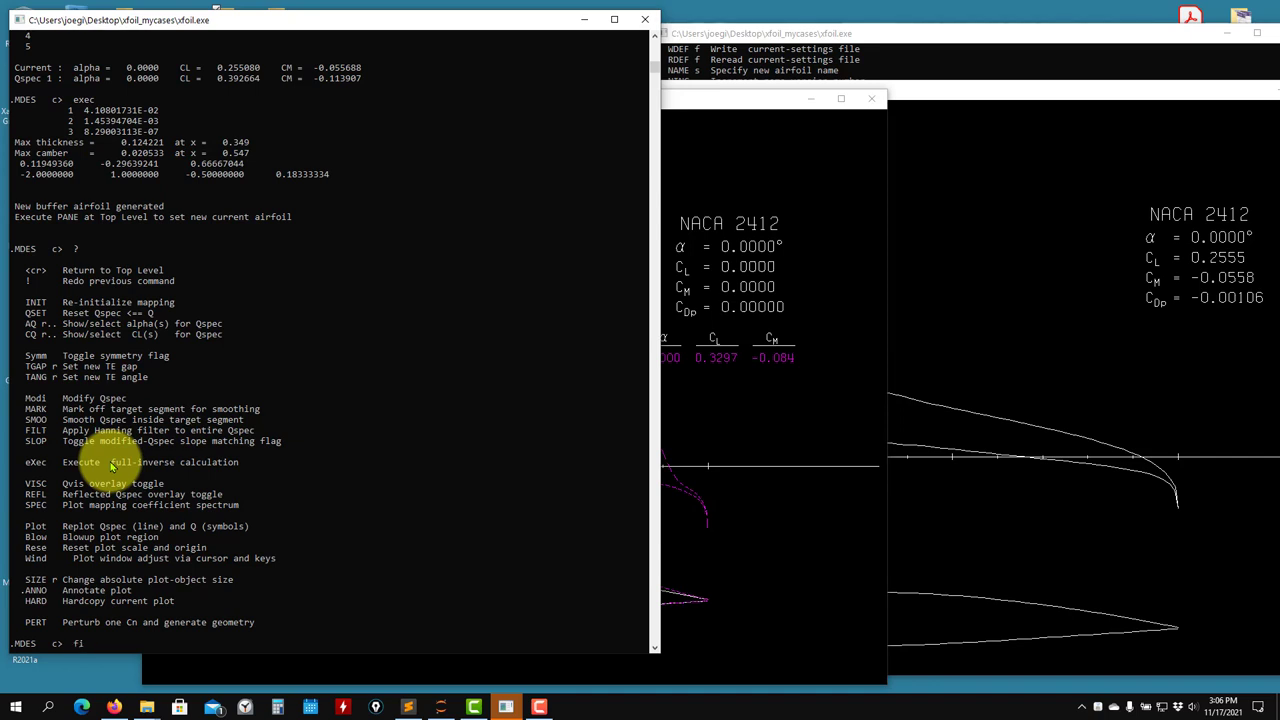
# Hanning-filter the Qspec three times, then end a MODI edit without adding points
pyautogui.write('filt')
pyautogui.press('Return')
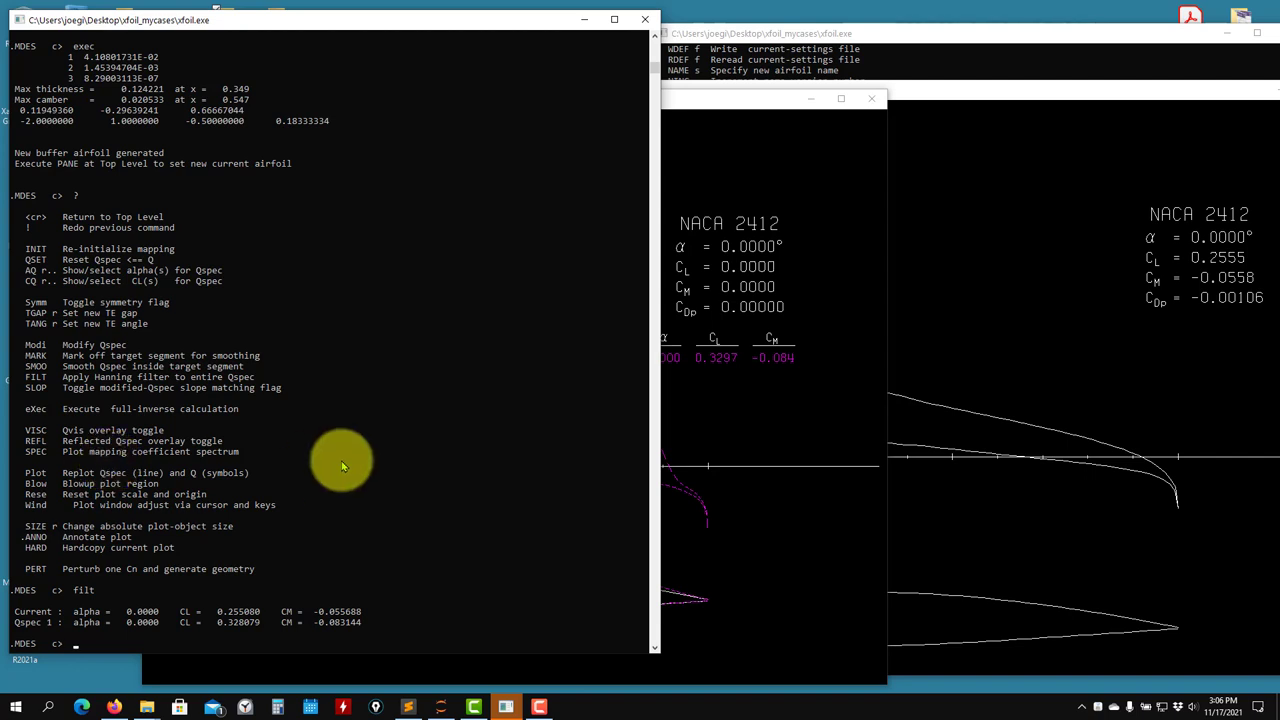
pyautogui.write('filt')
pyautogui.press('Return')
pyautogui.write('filt')
pyautogui.press('Return')
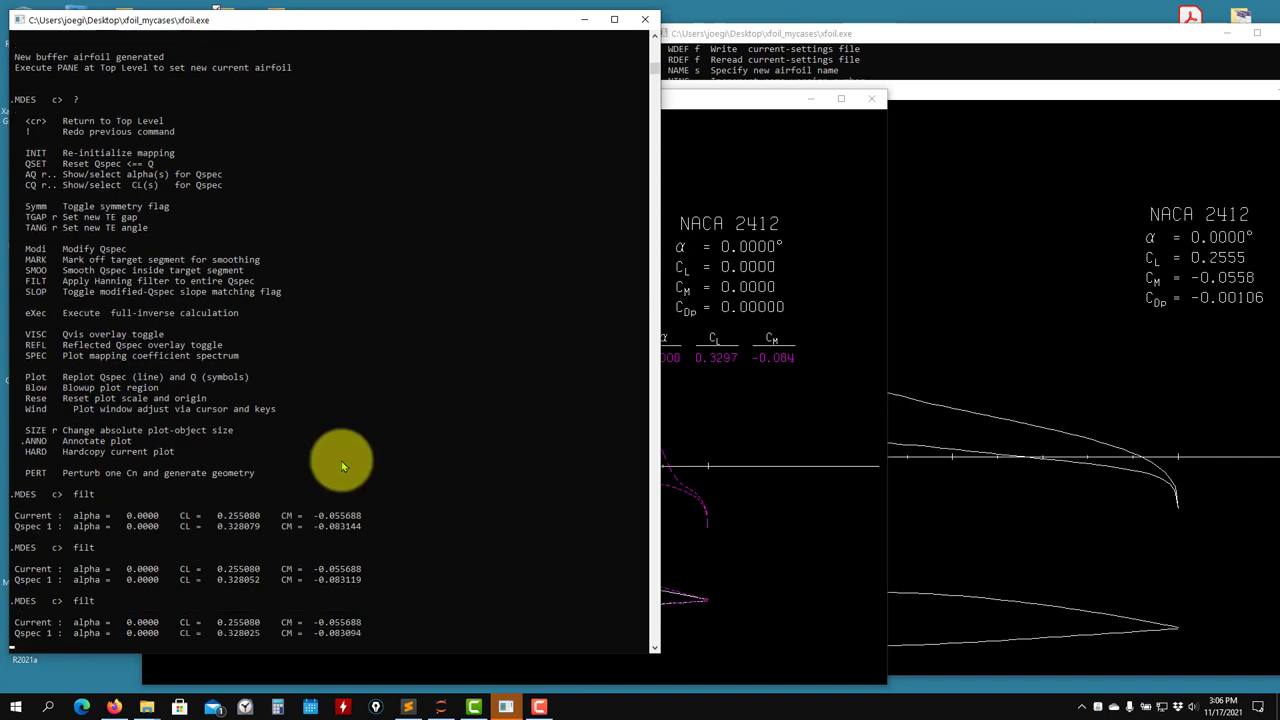
pyautogui.write('modi')
pyautogui.press('Return')
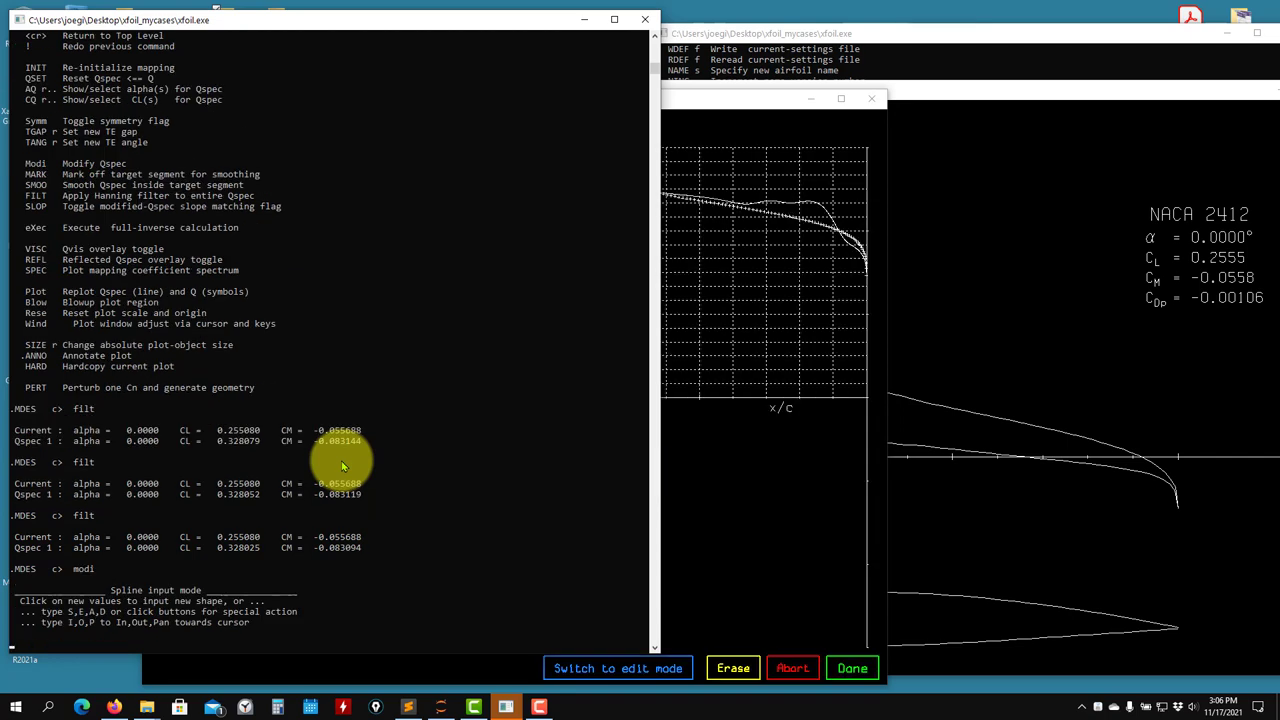
pyautogui.click(850, 238)
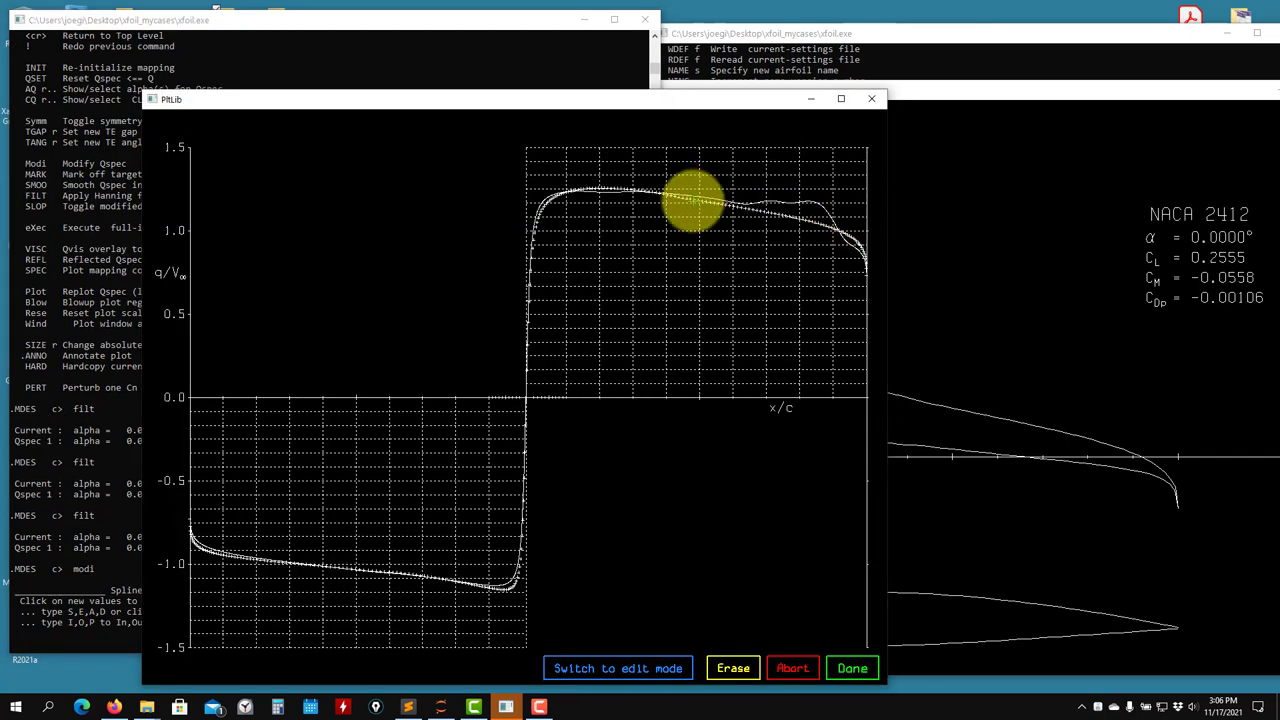
pyautogui.click(72, 366)
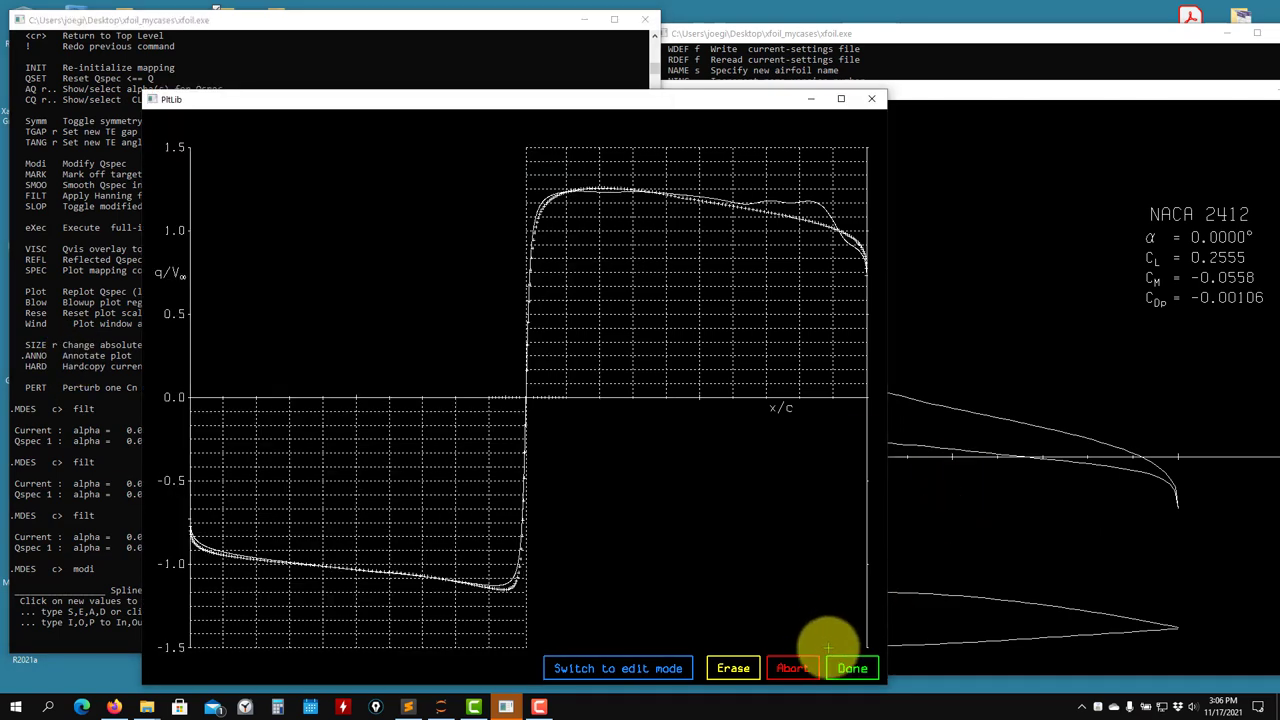
pyautogui.click(833, 664)
pyautogui.click(125, 410)
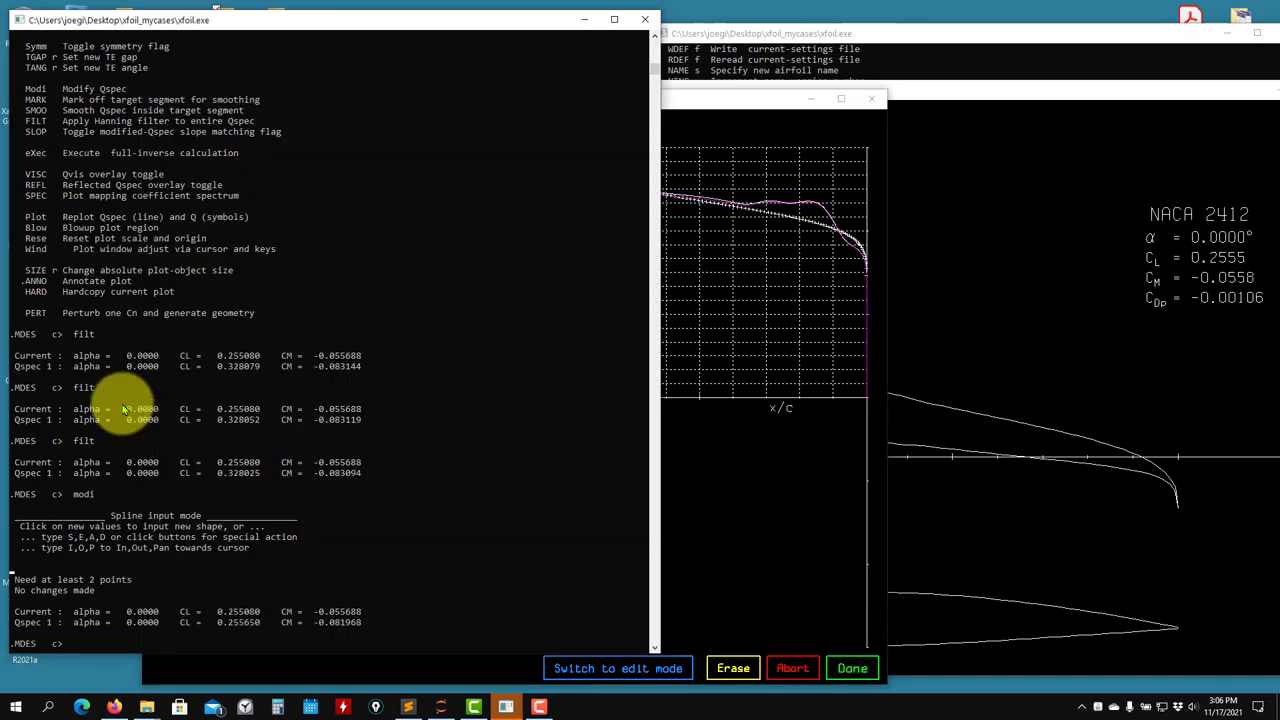
# Filter the Qspec twice more, checking the speed plot after each pass
pyautogui.write('filt')
pyautogui.press('Return')
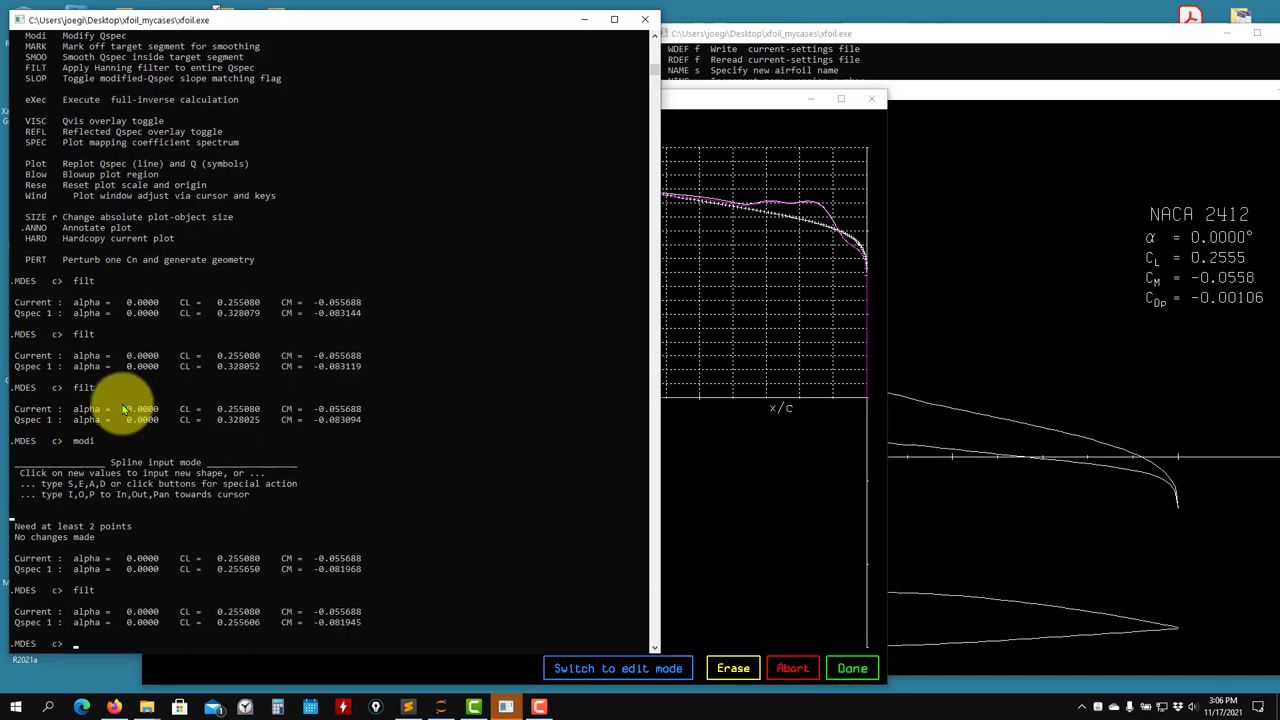
pyautogui.click(703, 254)
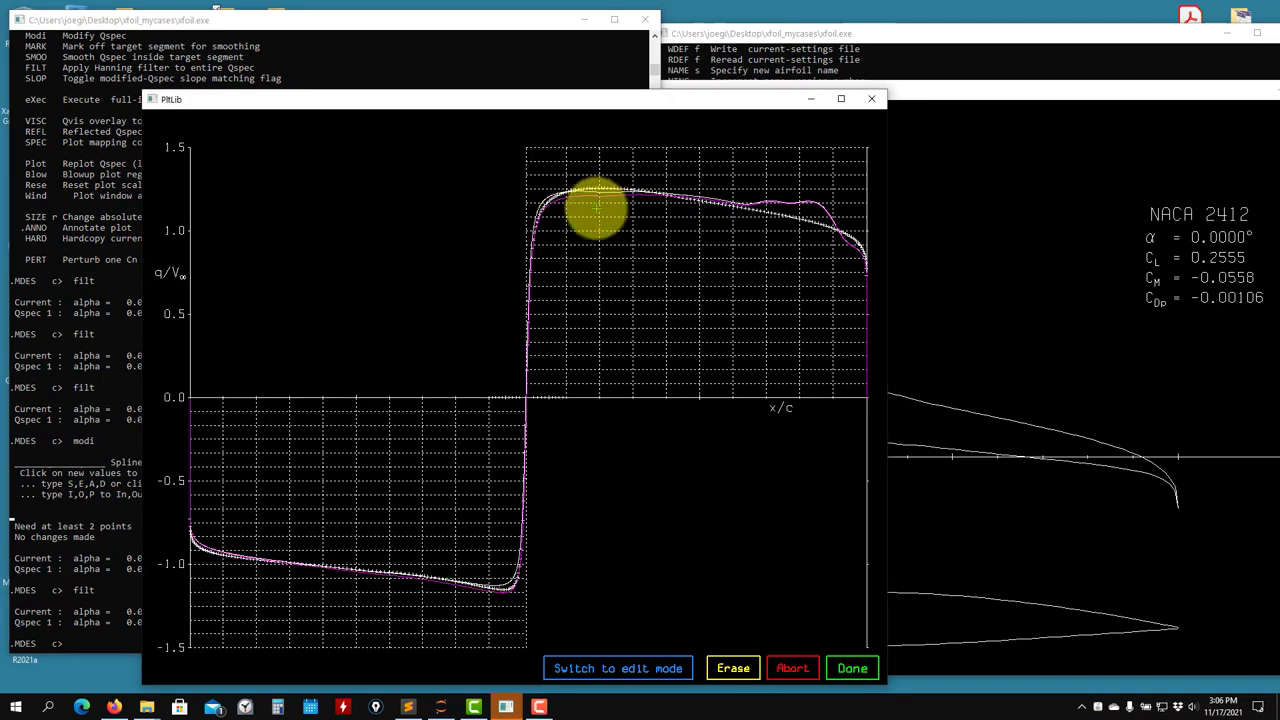
pyautogui.click(88, 420)
pyautogui.write('filt')
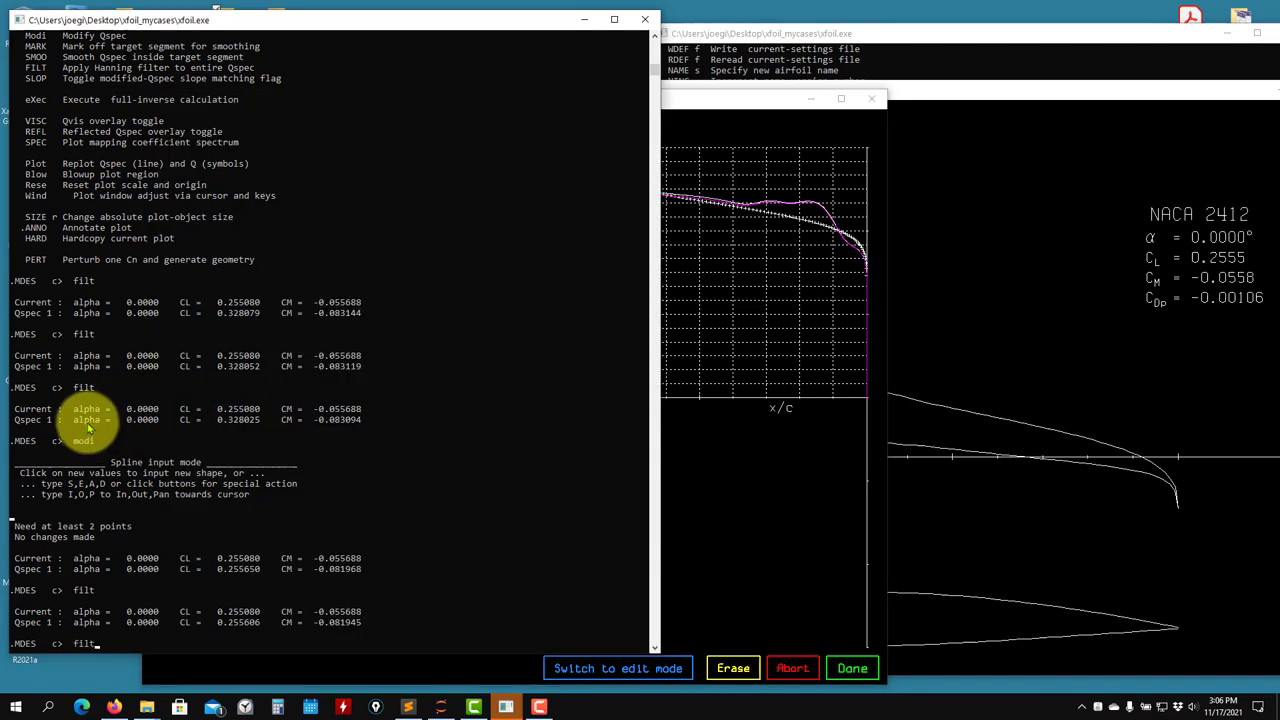
pyautogui.click(693, 102)
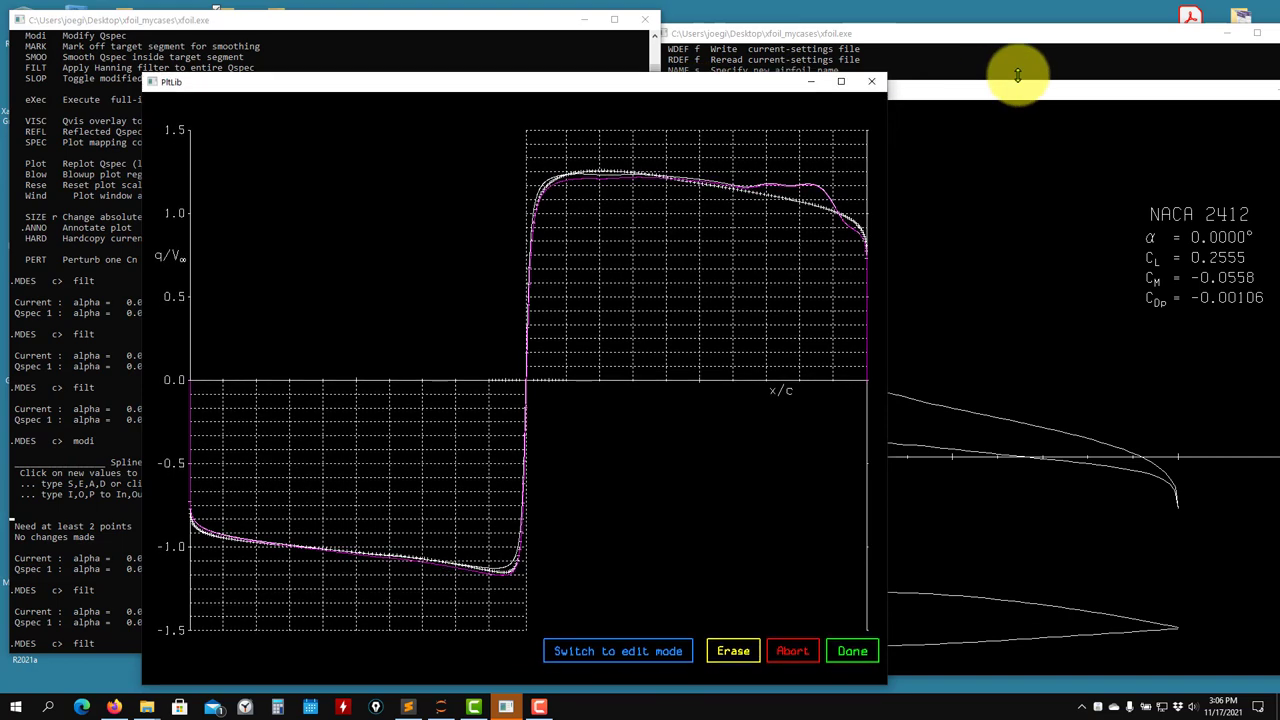
pyautogui.click(110, 300)
pyautogui.press('Return')
# Apply a final filter bringing Qspec CL to 0.255563, then exit MDES to the top level
pyautogui.write('modi')
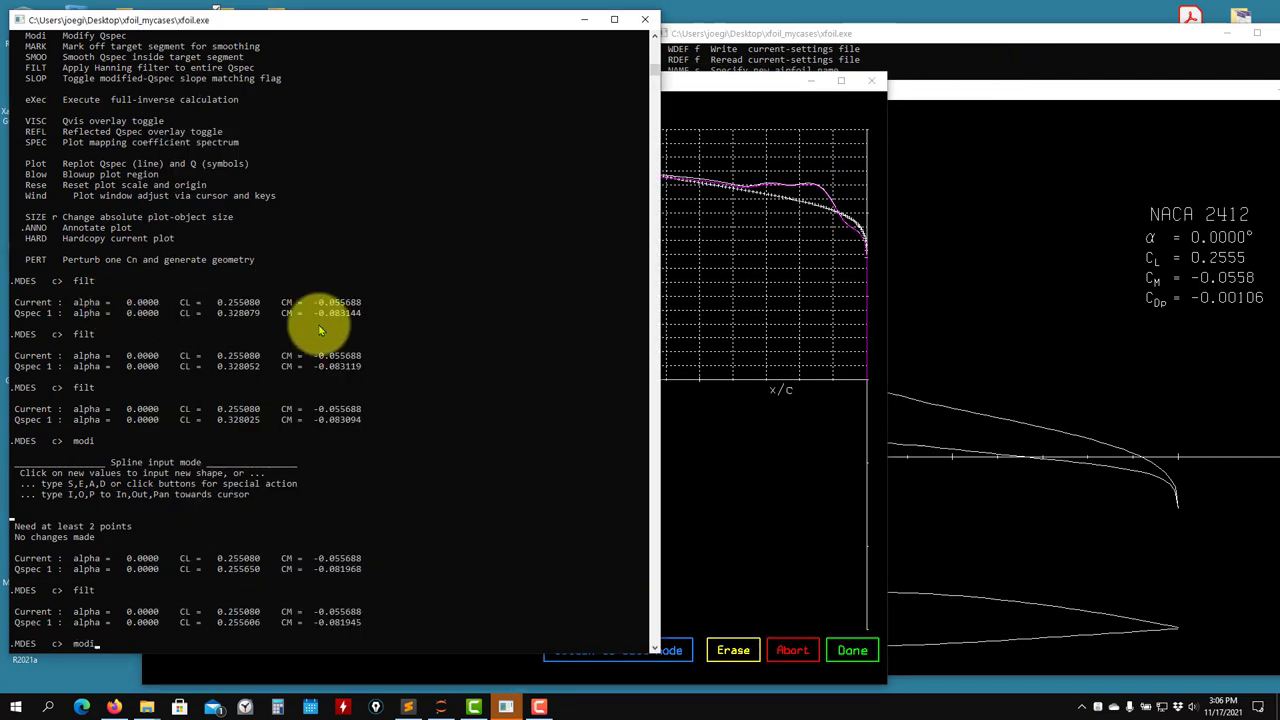
pyautogui.click(714, 358)
pyautogui.click(86, 386)
pyautogui.press('BackSpace')
pyautogui.press('BackSpace')
pyautogui.press('BackSpace')
pyautogui.press('BackSpace')
pyautogui.write('filt')
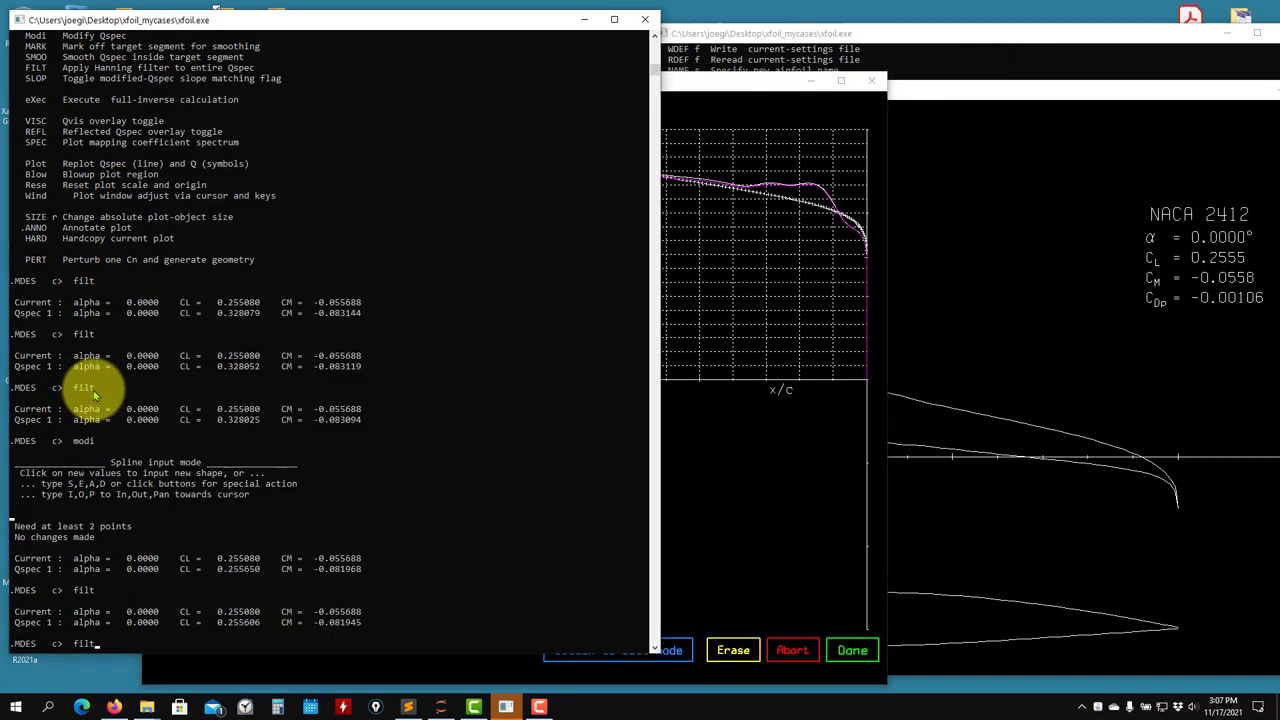
pyautogui.click(718, 415)
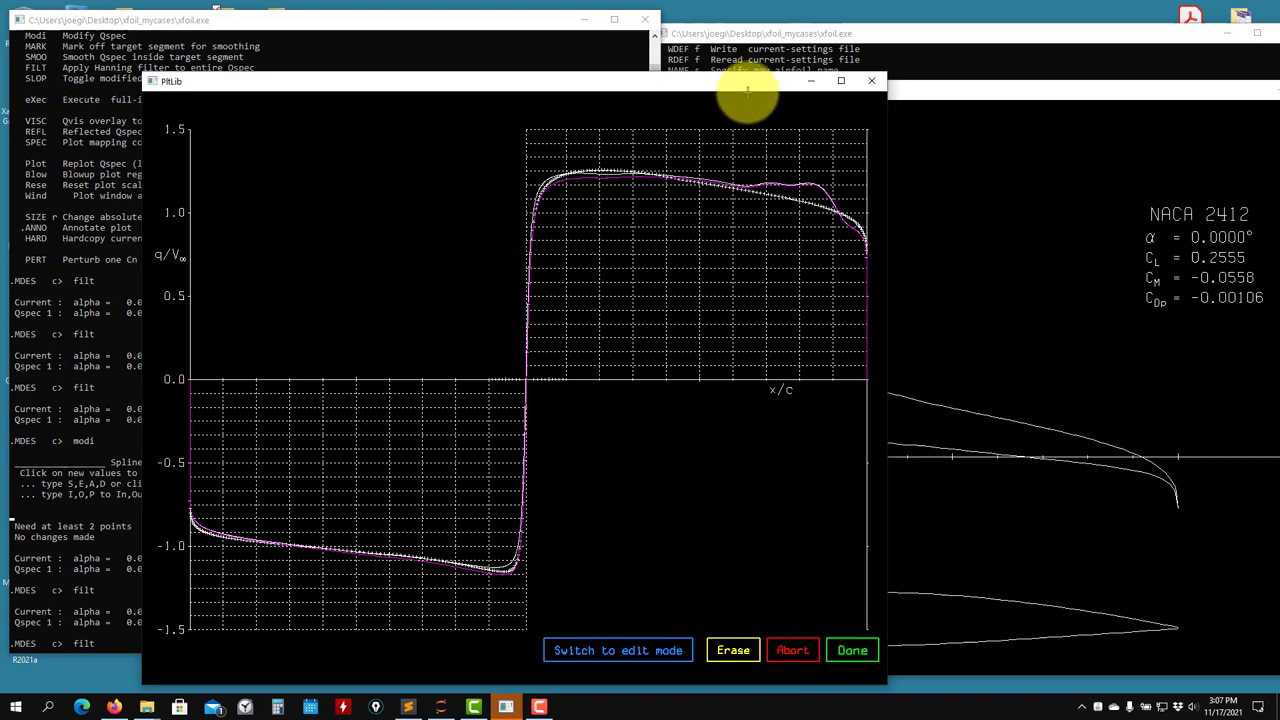
pyautogui.moveTo(760, 90); pyautogui.dragTo(982, 55)
pyautogui.click(243, 383)
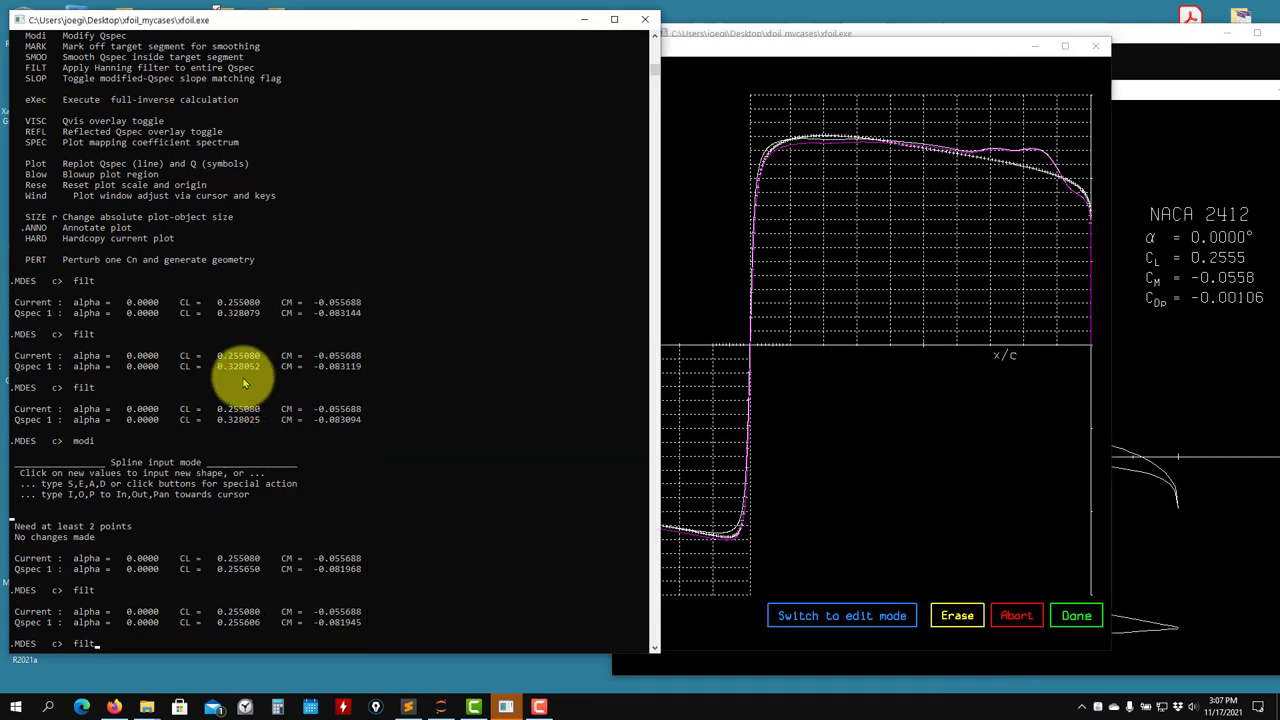
pyautogui.press('Return')
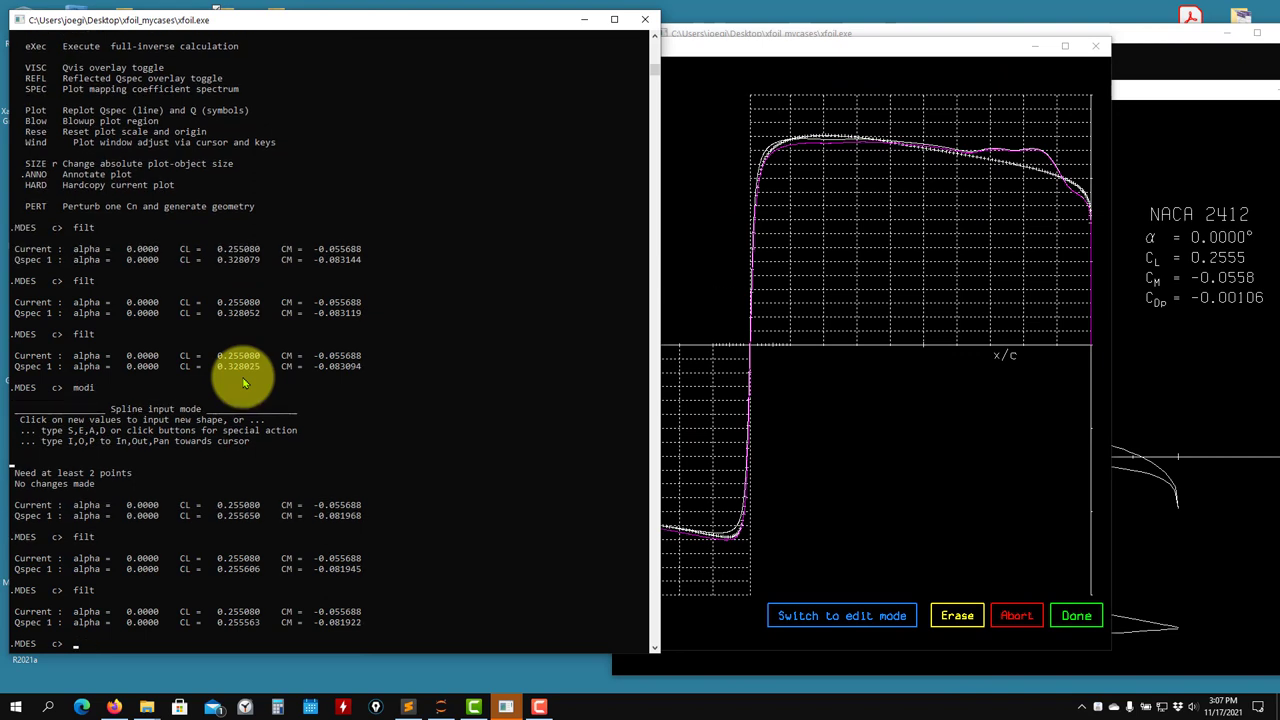
pyautogui.press('Return')
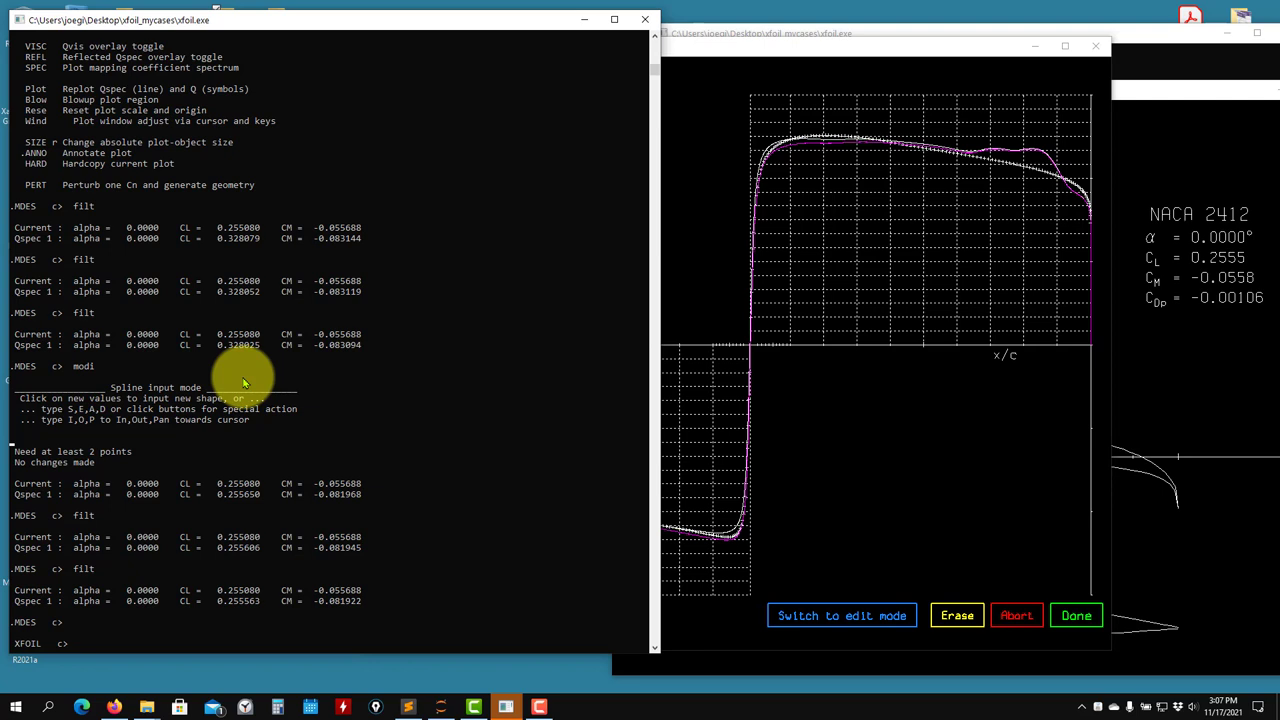
# Show the buffer airfoil's paneling parameters and leave them unchanged
pyautogui.write('ppa')
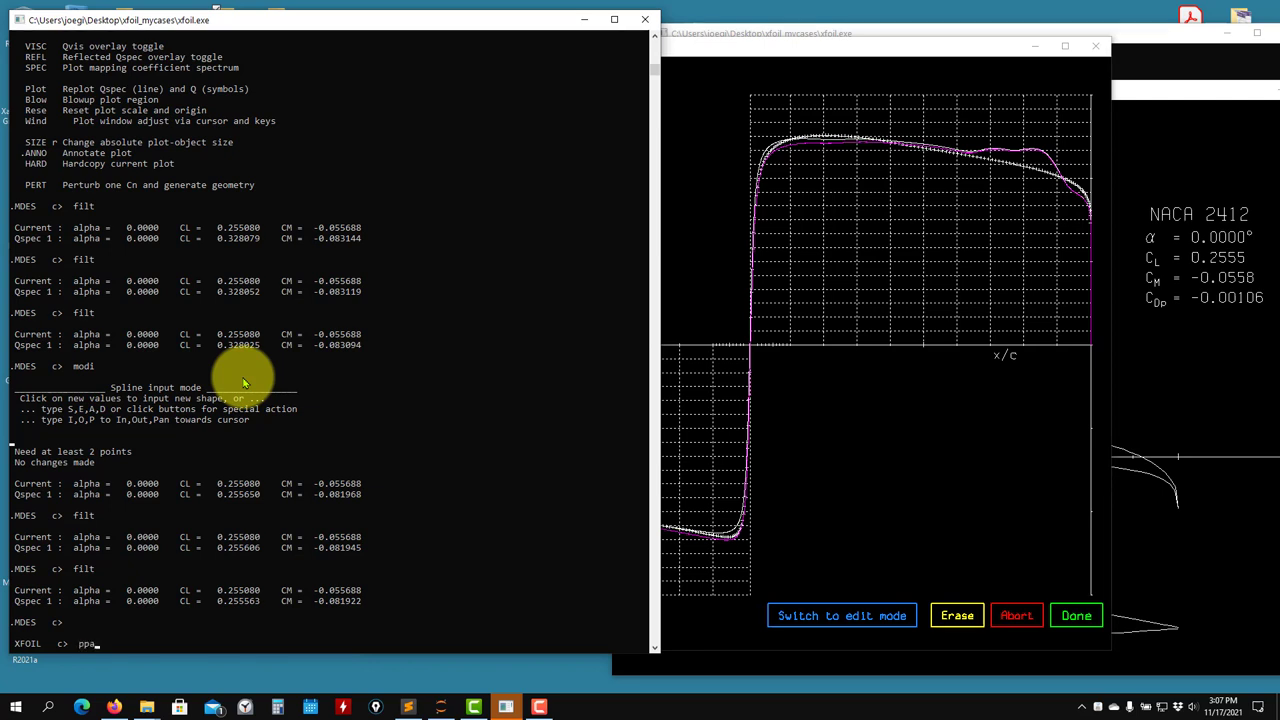
pyautogui.write('r')
pyautogui.press('Return')
pyautogui.click(1075, 440)
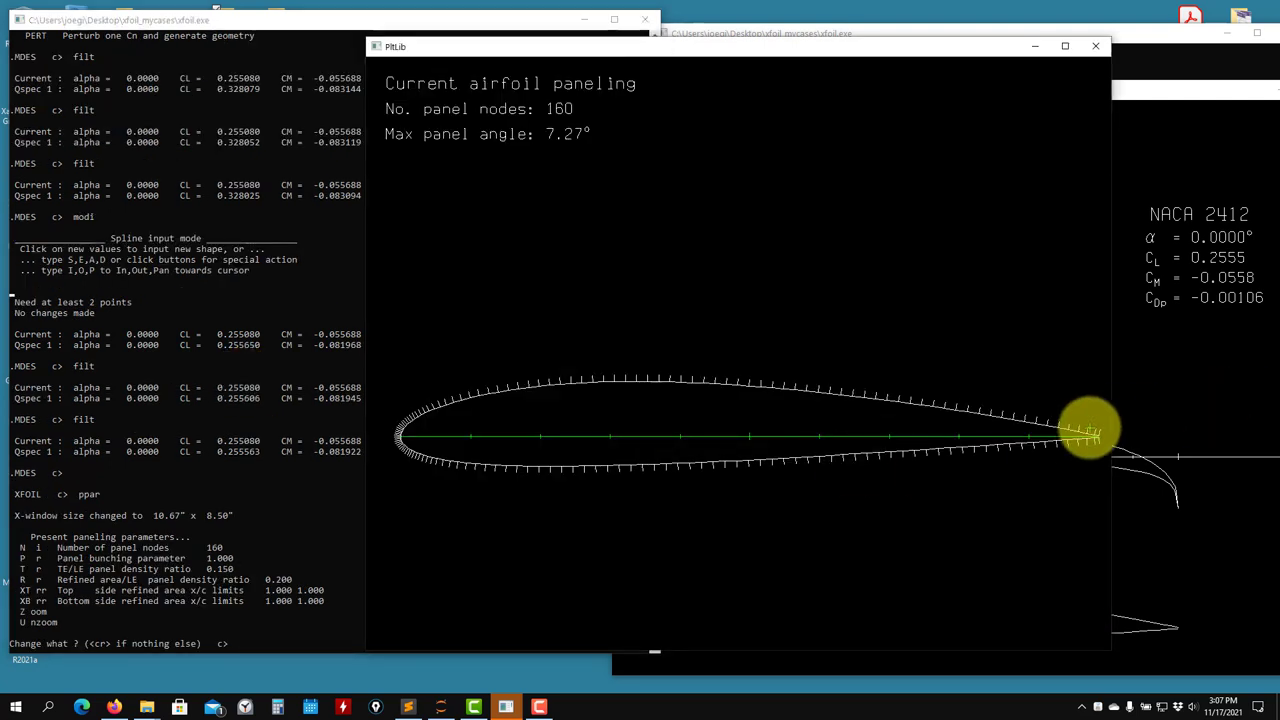
pyautogui.click(152, 418)
pyautogui.press('Return')
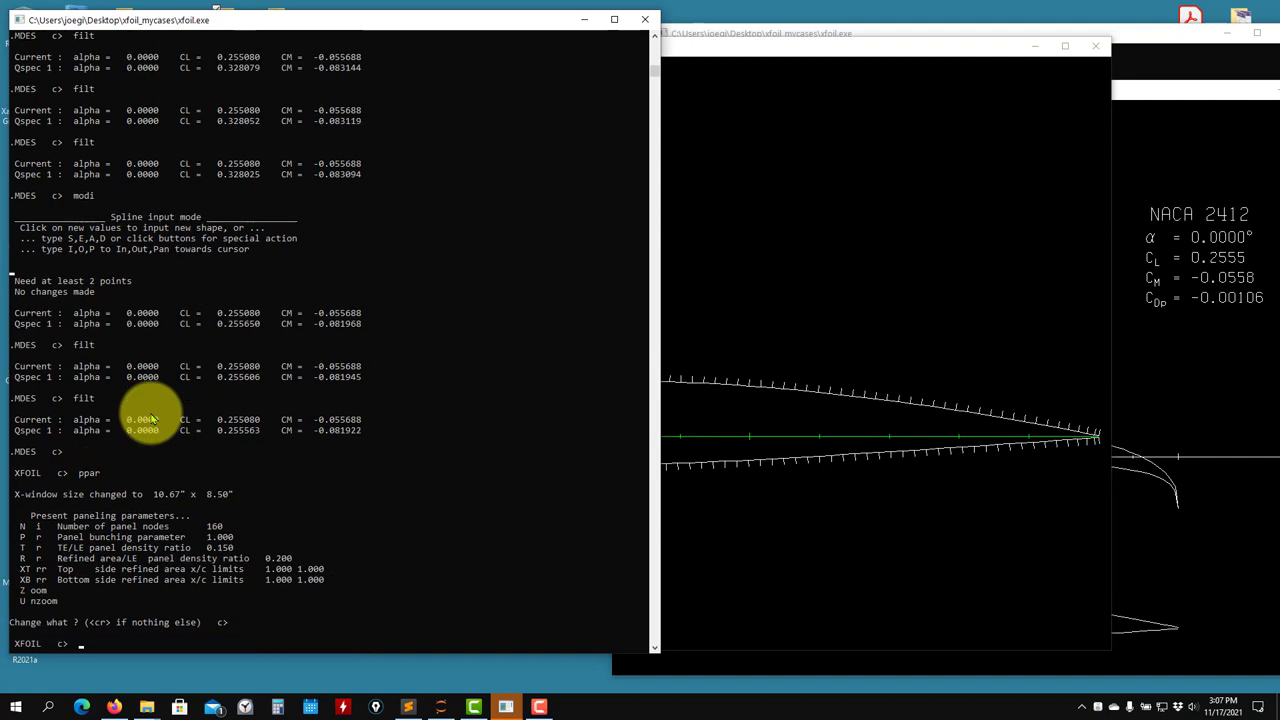
# List the top-level commands and enter GDES for the buffer airfoil
pyautogui.write('?')
pyautogui.press('Return')
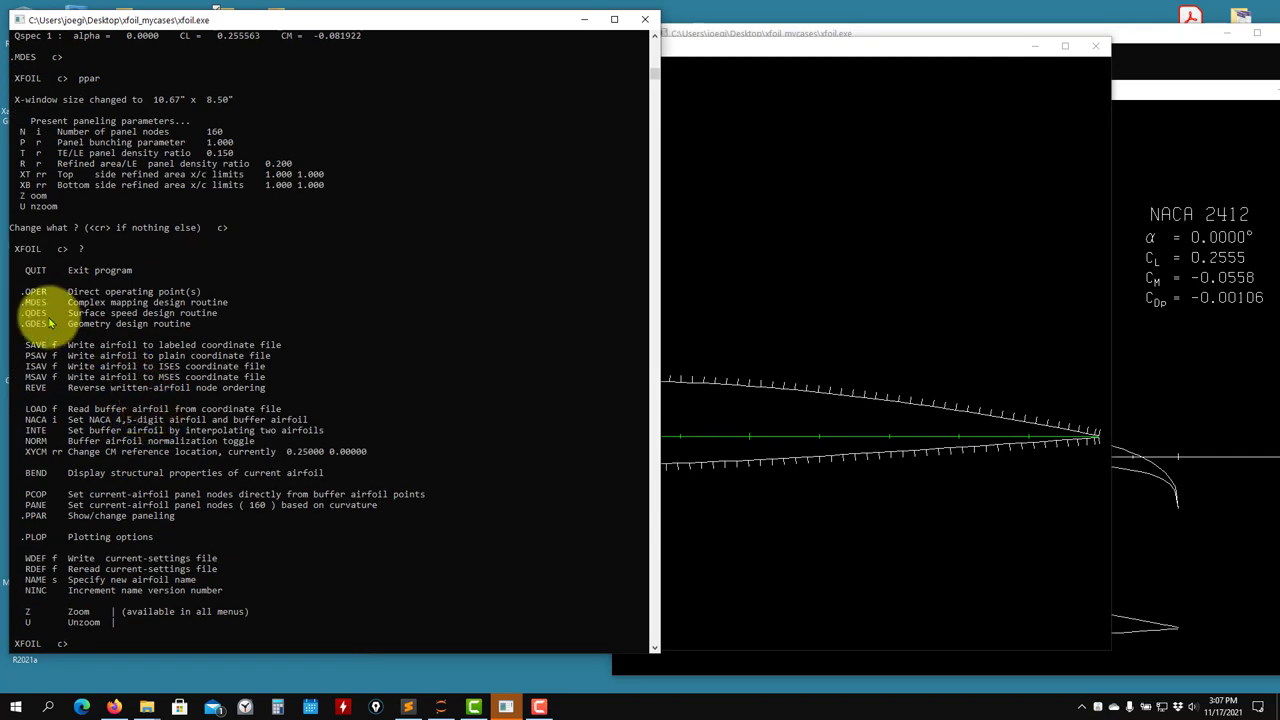
pyautogui.write('g')
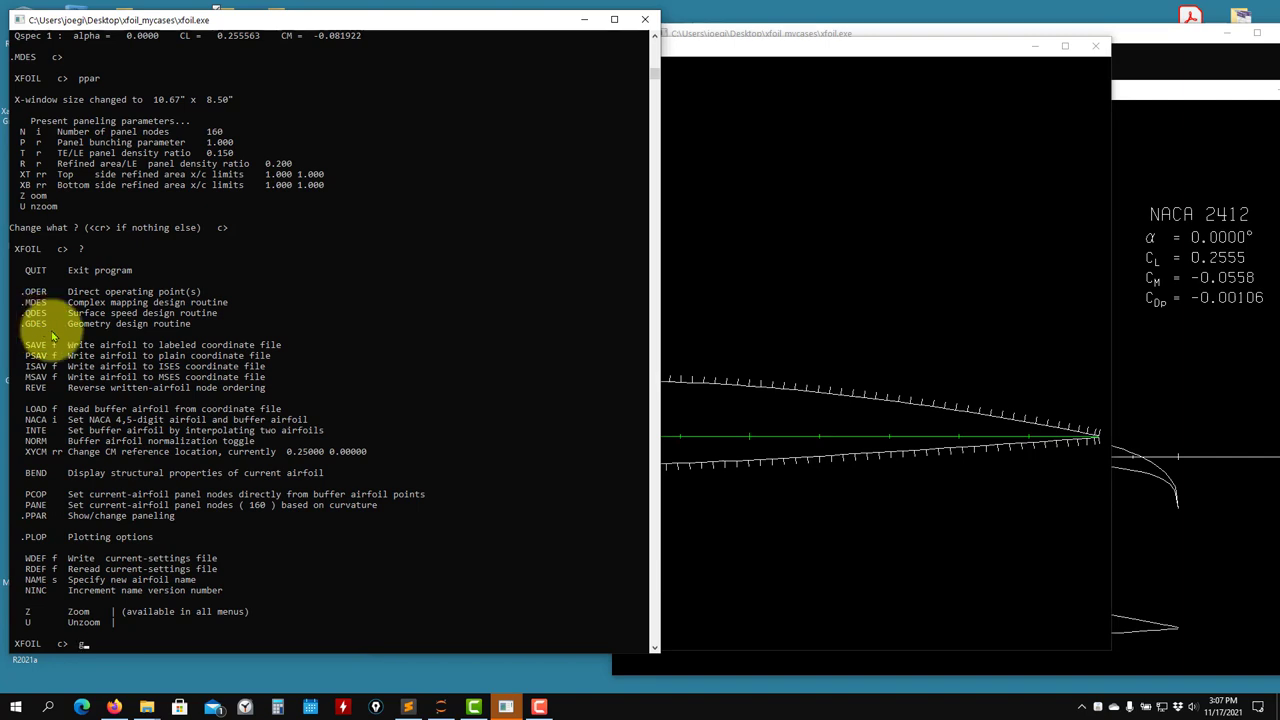
pyautogui.write('des')
pyautogui.press('Return')
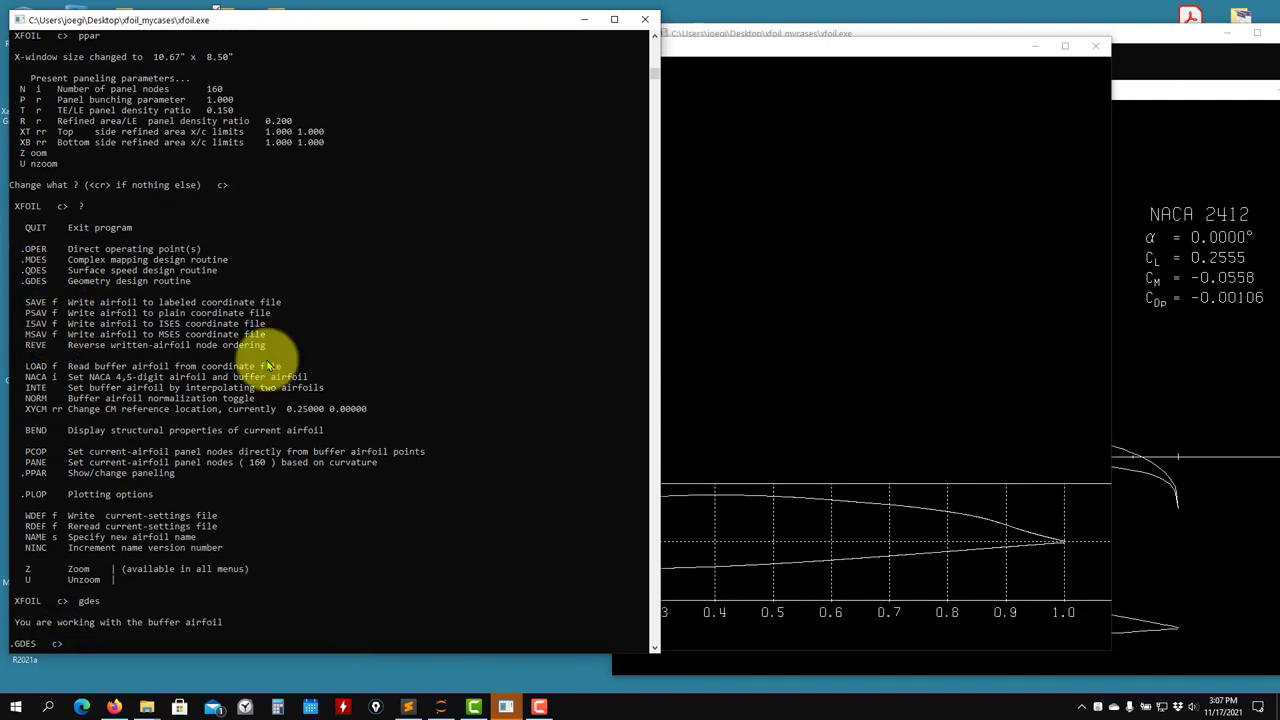
# Set the current airfoil nodes from the 257-node buffer airfoil with GDES exec
pyautogui.click(874, 534)
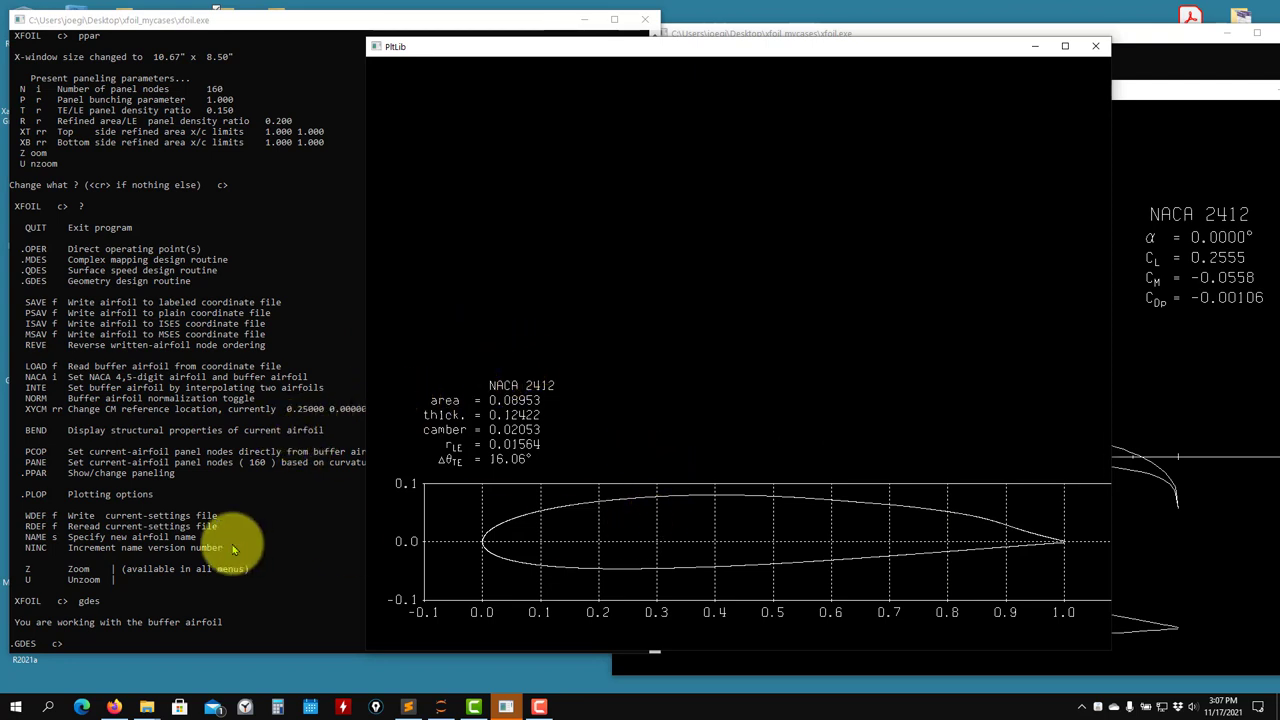
pyautogui.click(160, 455)
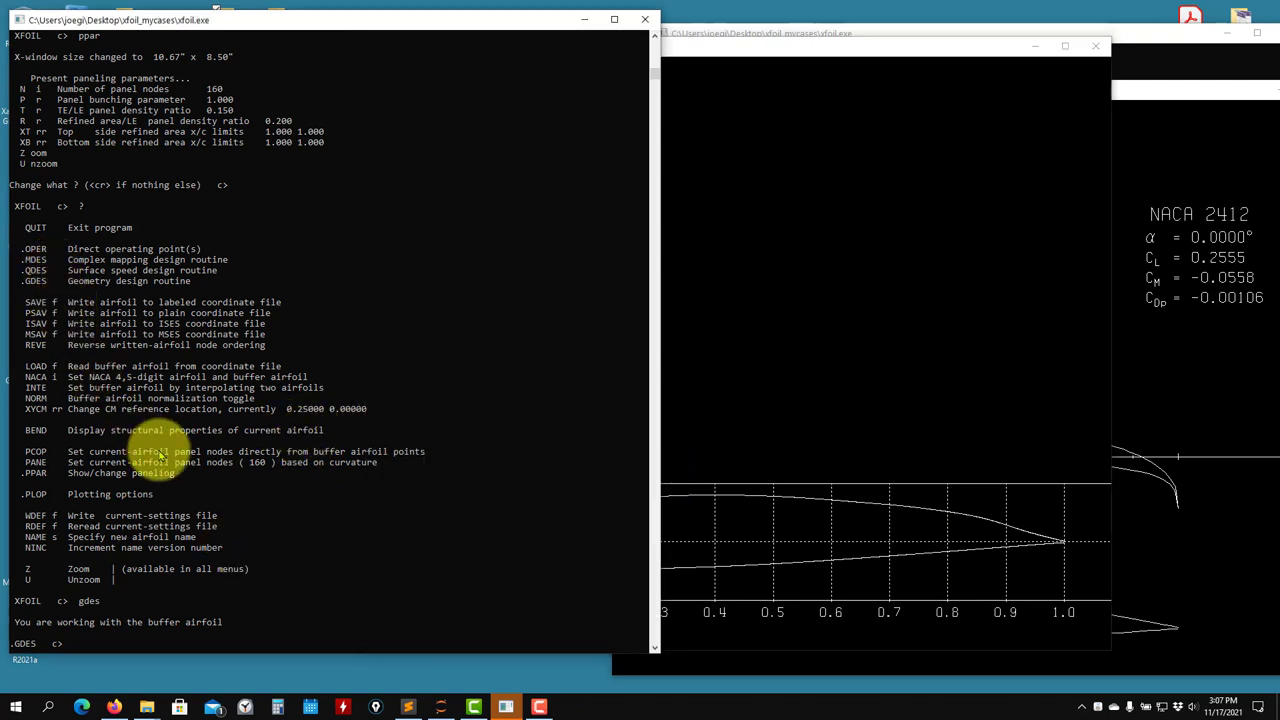
pyautogui.press('Return')
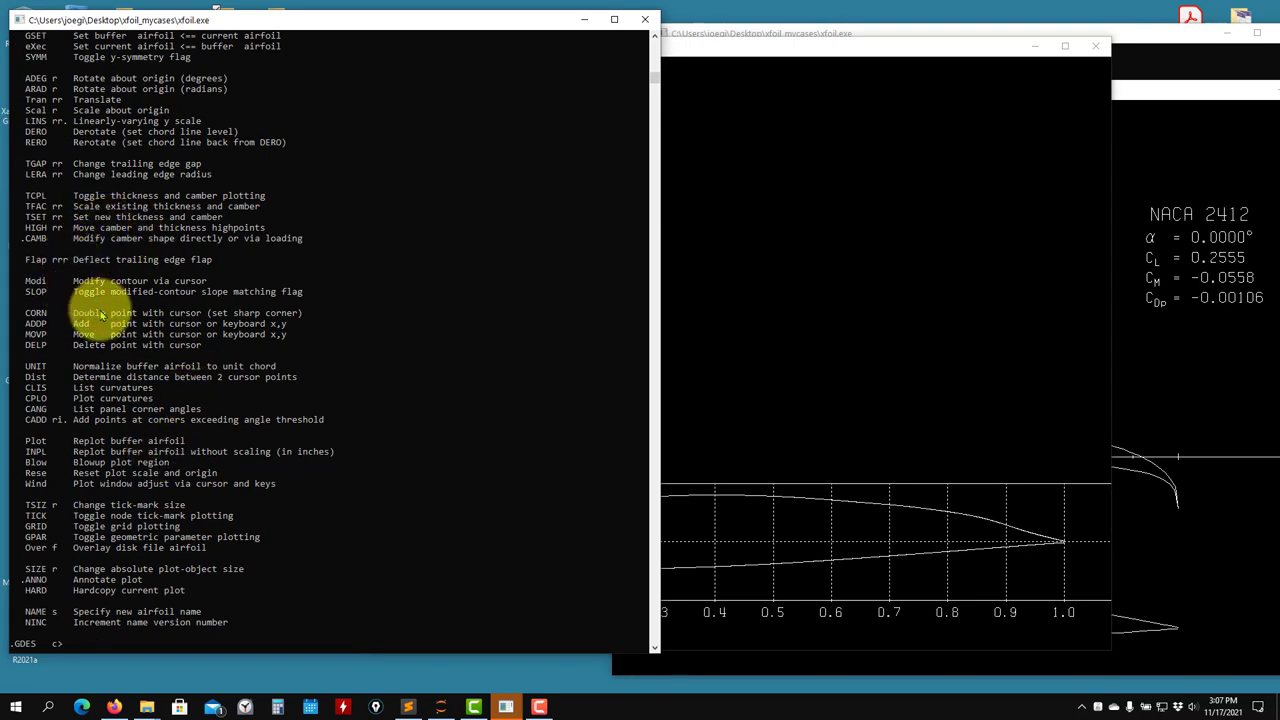
pyautogui.scroll(5, 85, 305)
pyautogui.click(833, 511)
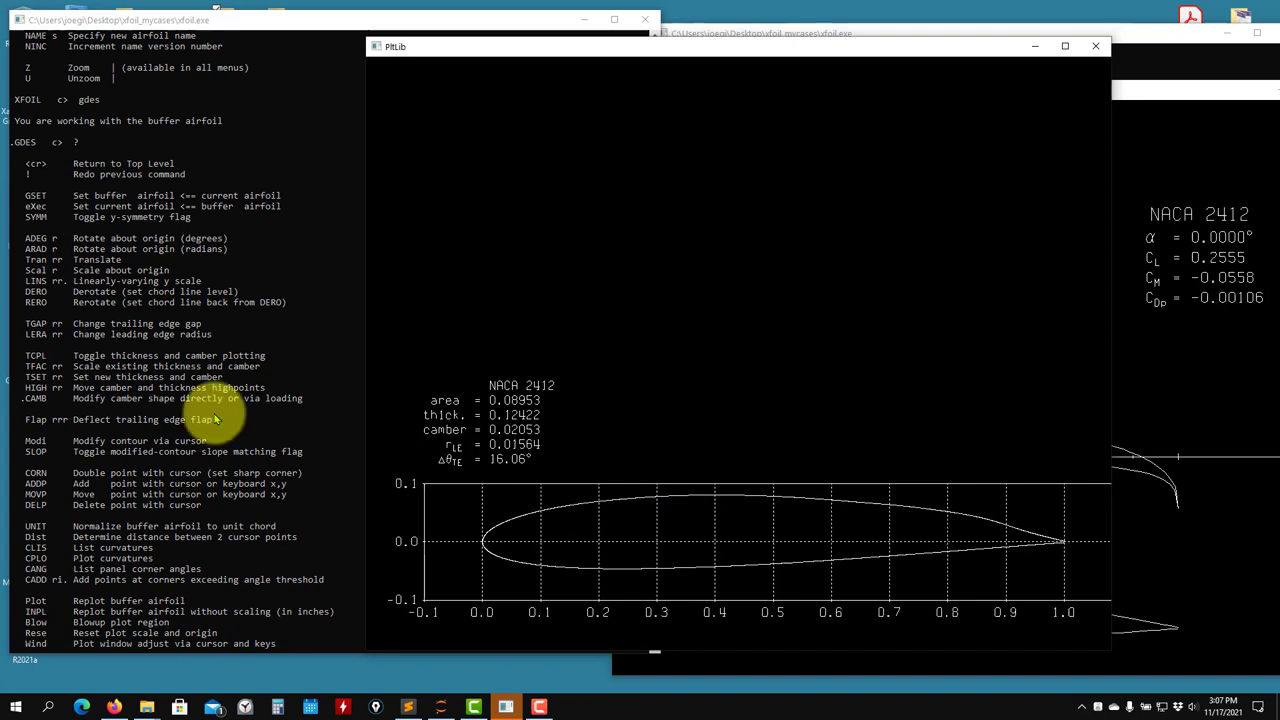
pyautogui.click(152, 410)
pyautogui.write('exec')
pyautogui.press('Return')
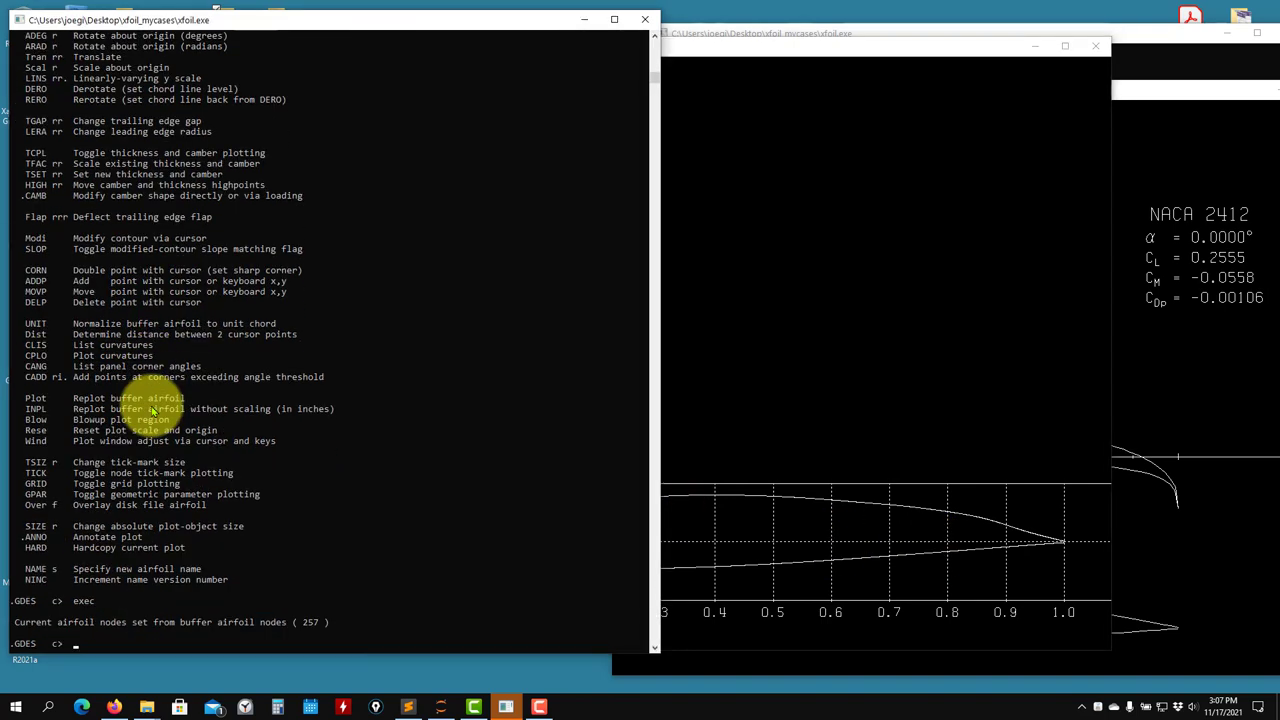
# Back at top level, review the paneling with ppar unchanged and enter OPER
pyautogui.click(935, 473)
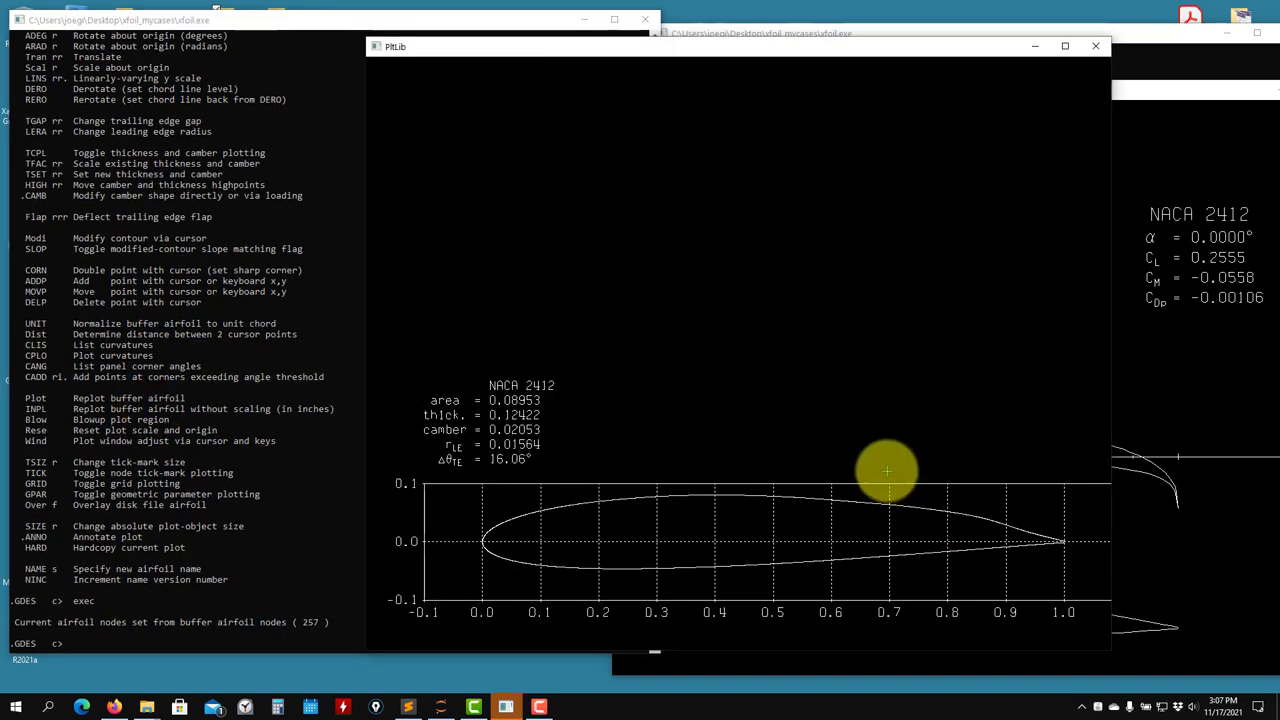
pyautogui.click(237, 330)
pyautogui.press('Return')
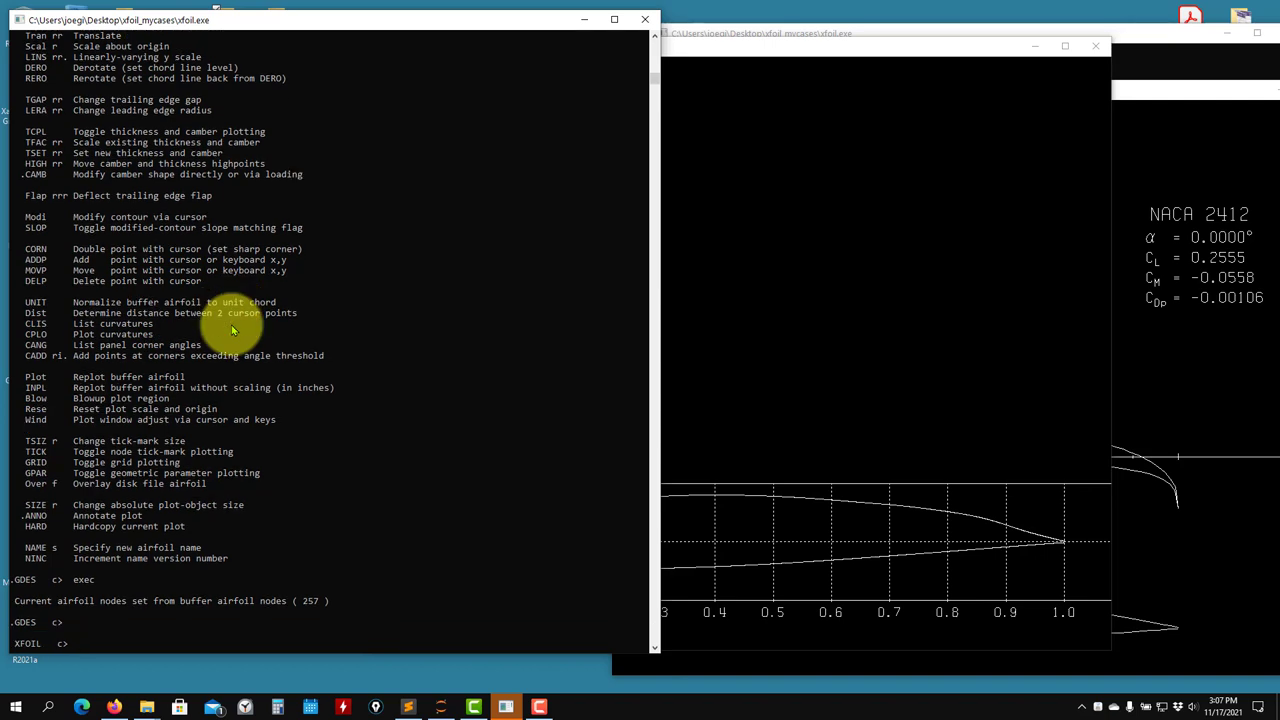
pyautogui.write('ppar')
pyautogui.press('Return')
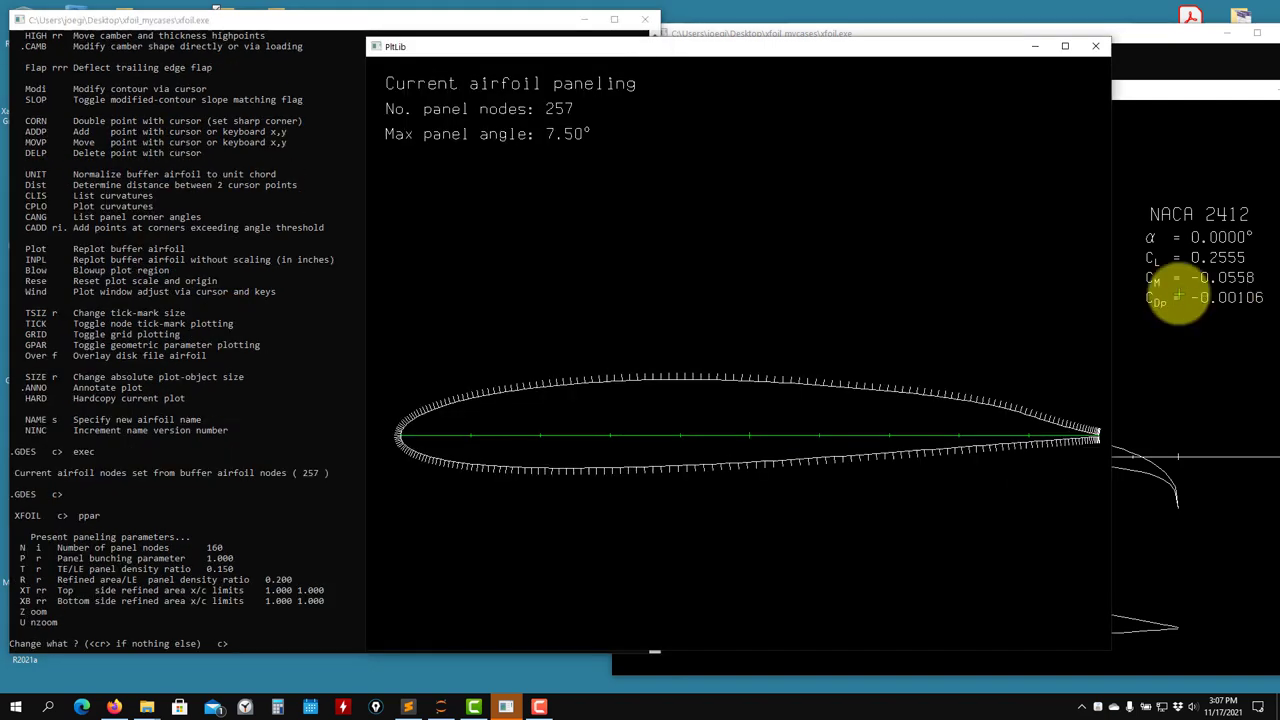
pyautogui.click(242, 385)
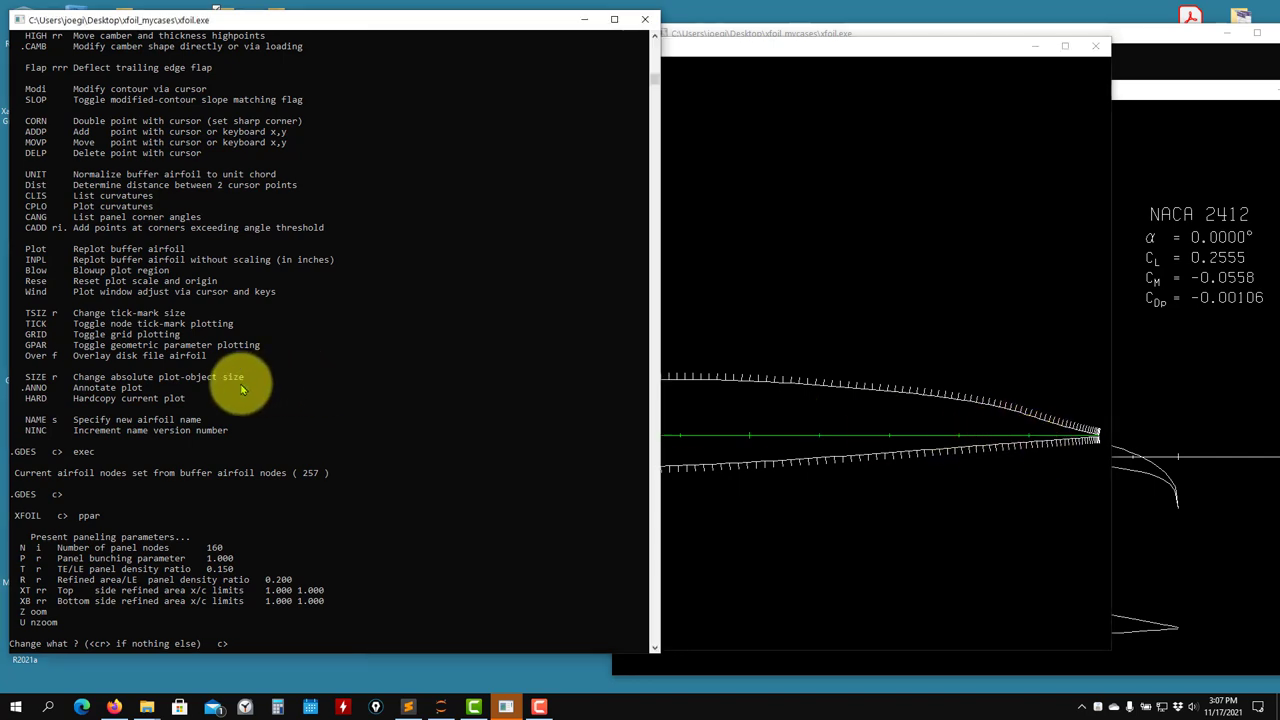
pyautogui.press('Return')
pyautogui.write('o')
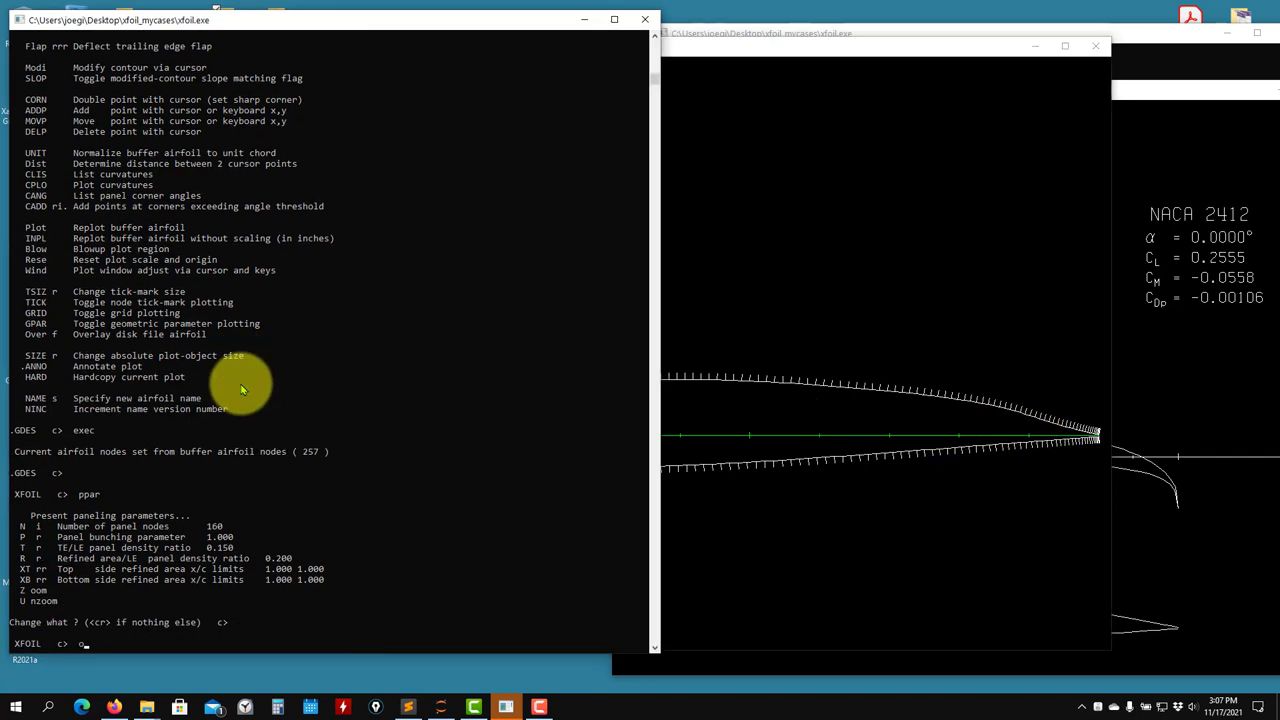
pyautogui.write('per')
pyautogui.press('Return')
# Run inviscid alpha 0 (CL 0.3295, CM -0.0841), compare with the earlier Cp plot, exit OPER
pyautogui.write('alfa ')
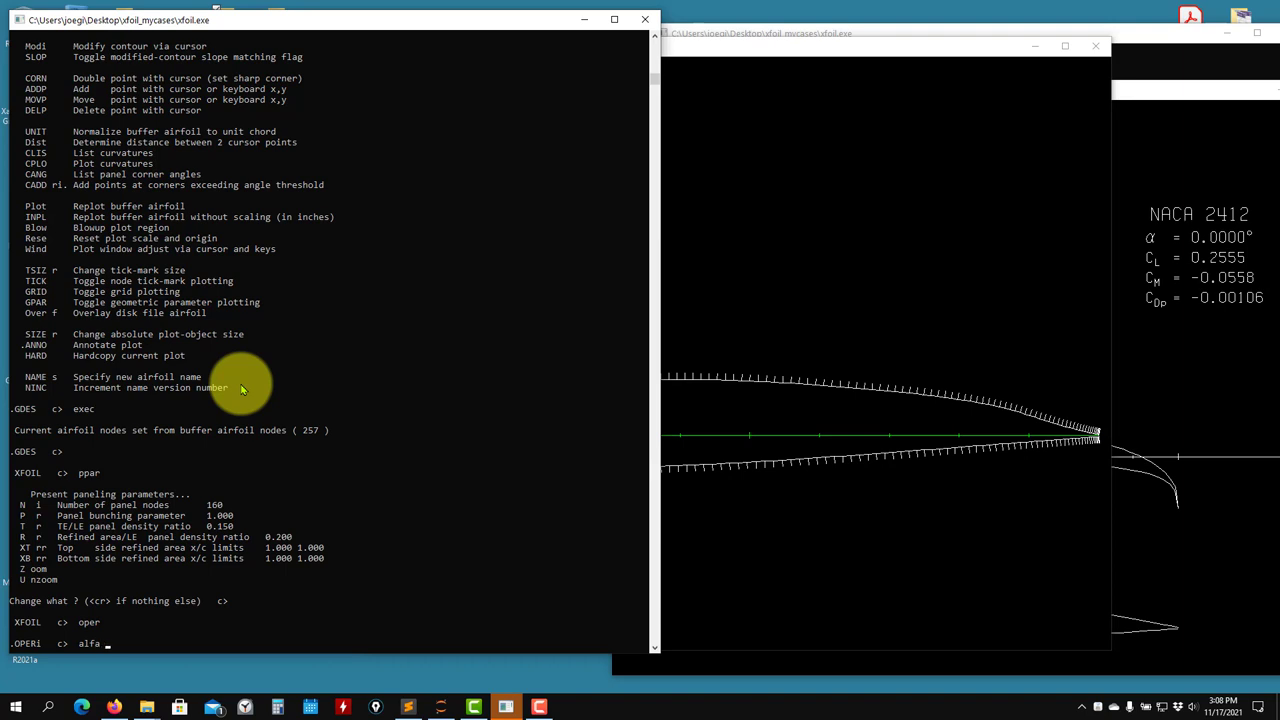
pyautogui.write('0')
pyautogui.press('Return')
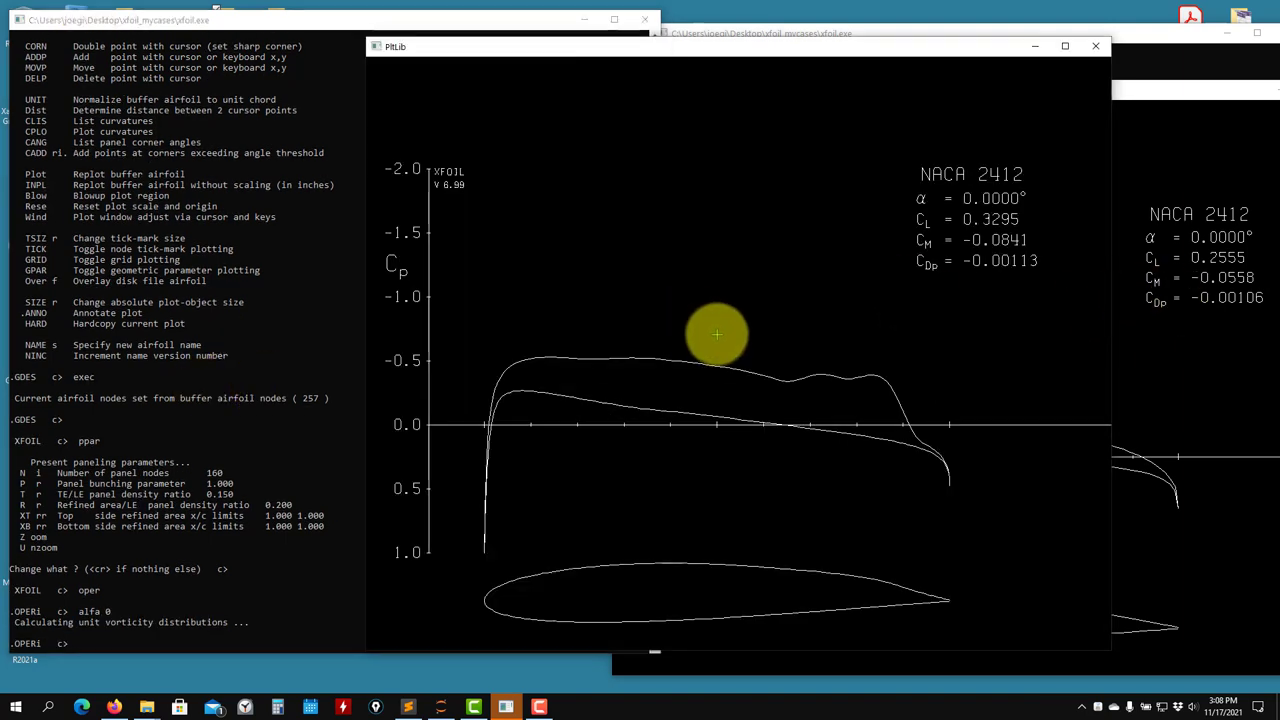
pyautogui.click(1159, 475)
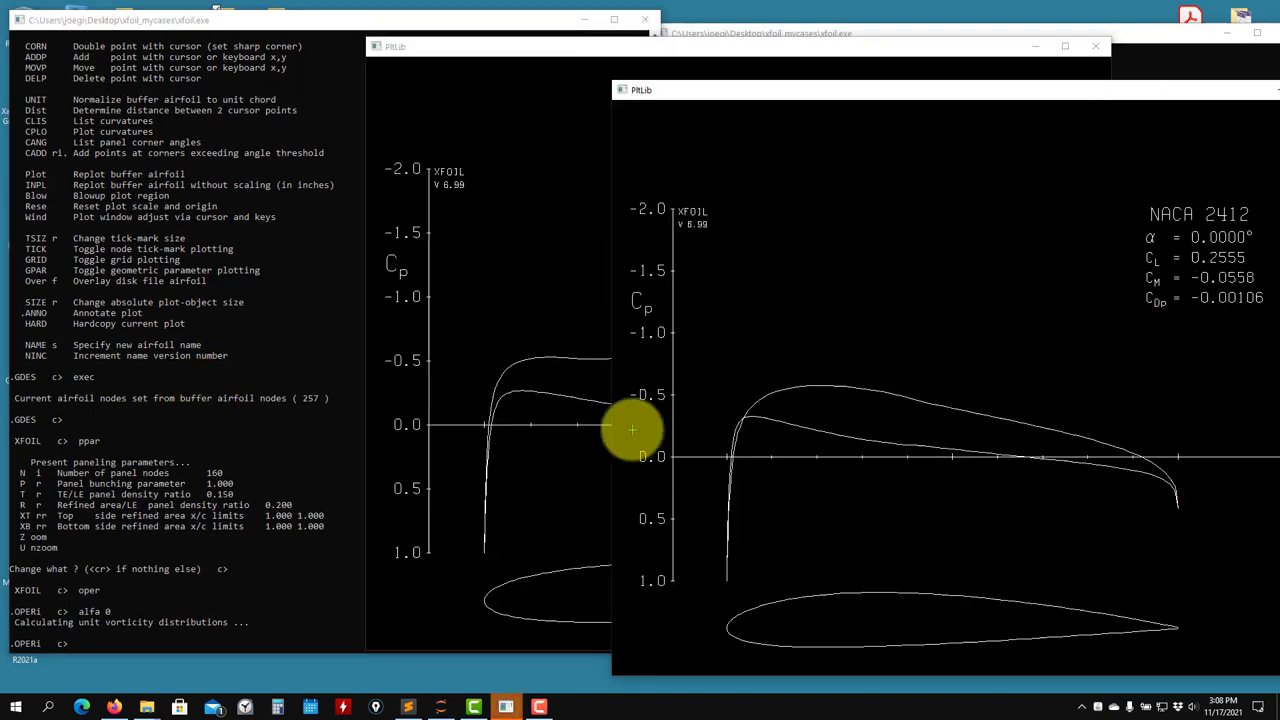
pyautogui.click(545, 53)
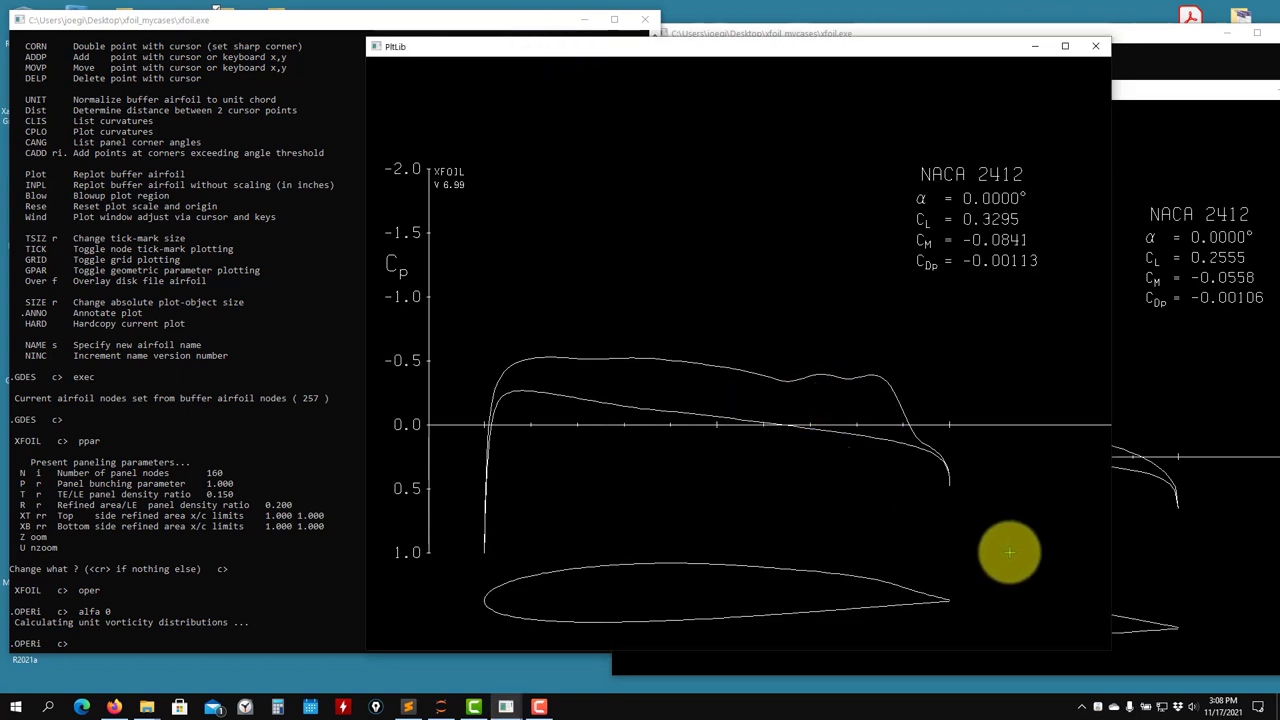
pyautogui.click(1168, 564)
pyautogui.click(450, 445)
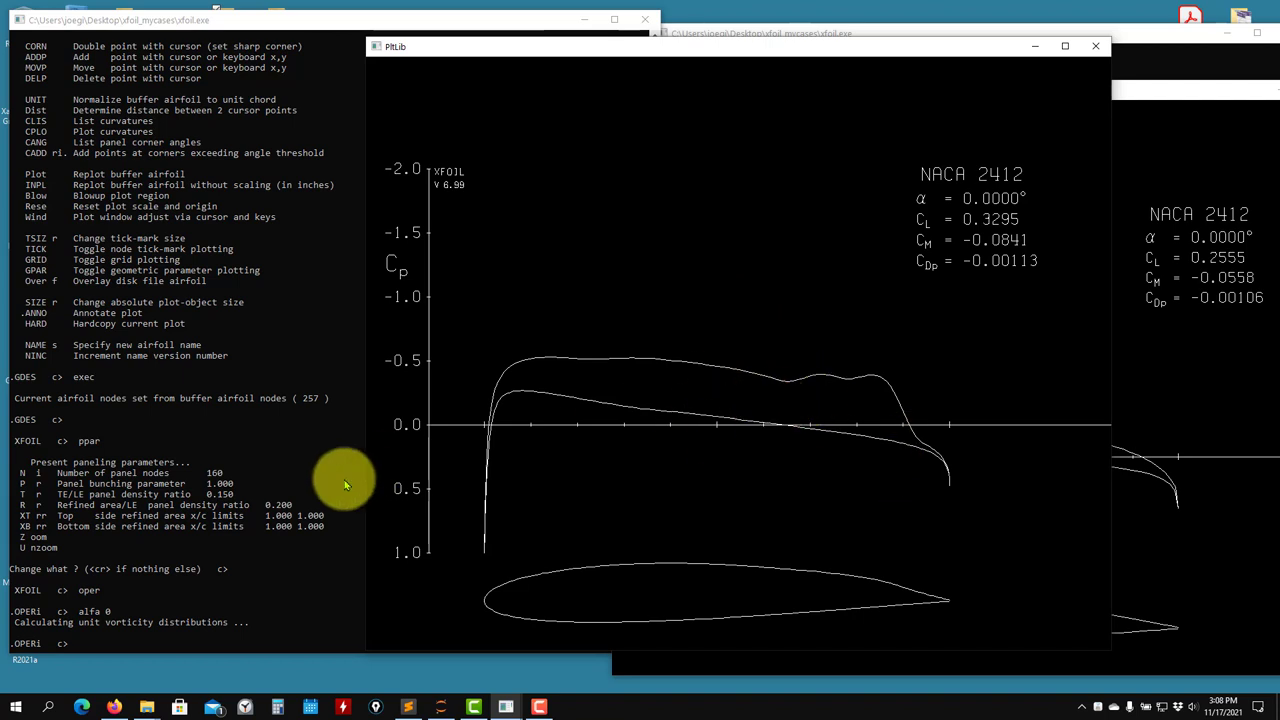
pyautogui.click(240, 487)
pyautogui.press('Return')
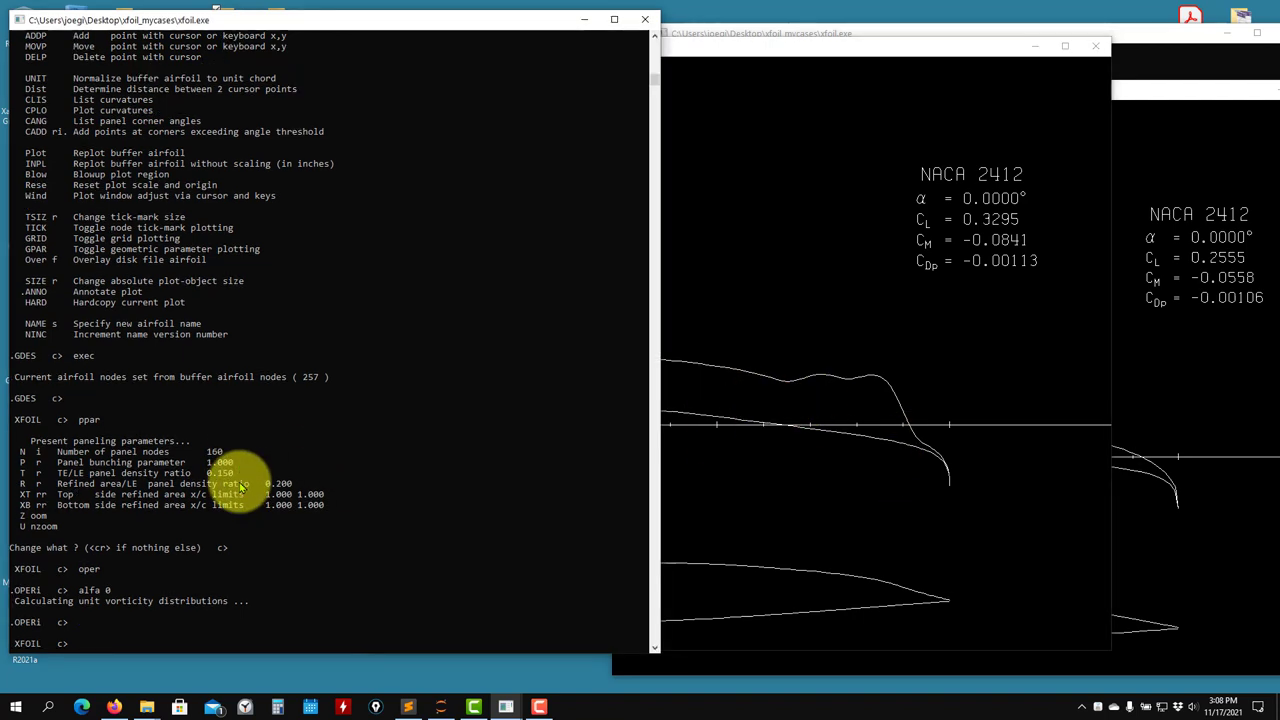
# Run viscous alpha 0 at Re 1000000 (CL 0.3176, CD 0.00573, L/D 55.39), then exit OPER
pyautogui.write('oper')
pyautogui.press('Return')
pyautogui.write('v')
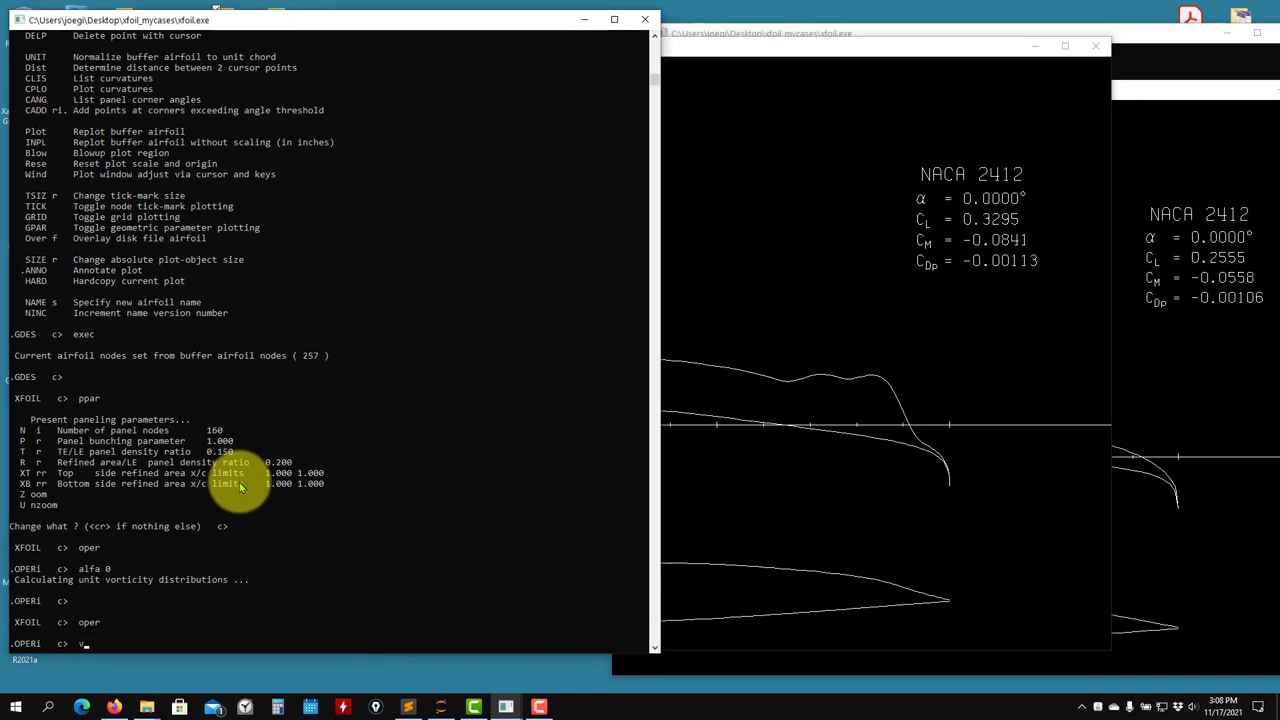
pyautogui.write('isc')
pyautogui.press('Return')
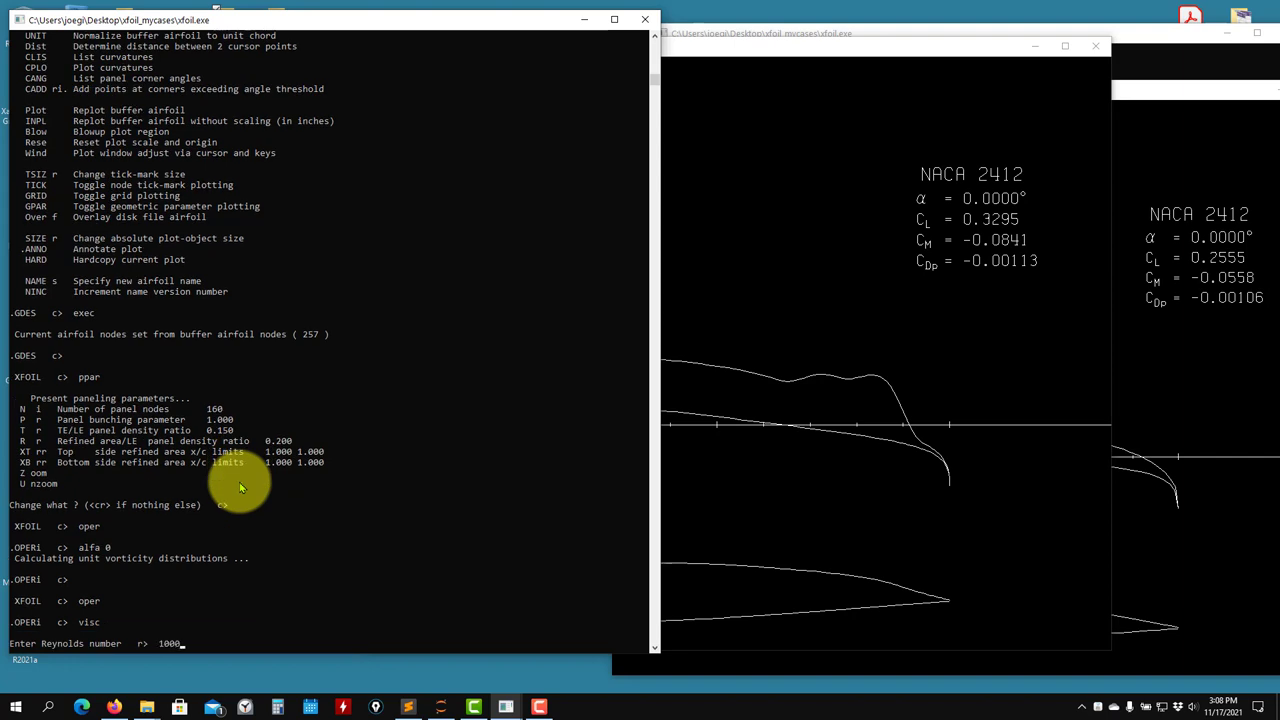
pyautogui.write('1000000')
pyautogui.press('Return')
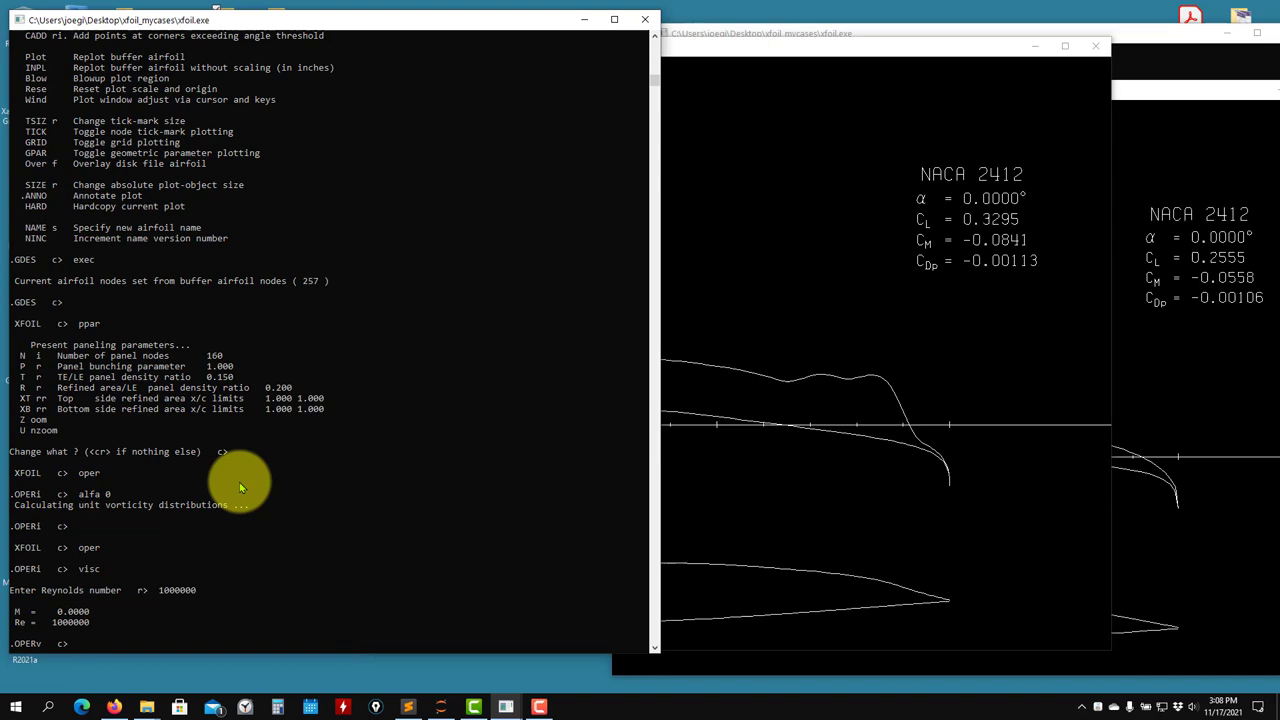
pyautogui.write('alfa 0')
pyautogui.press('Return')
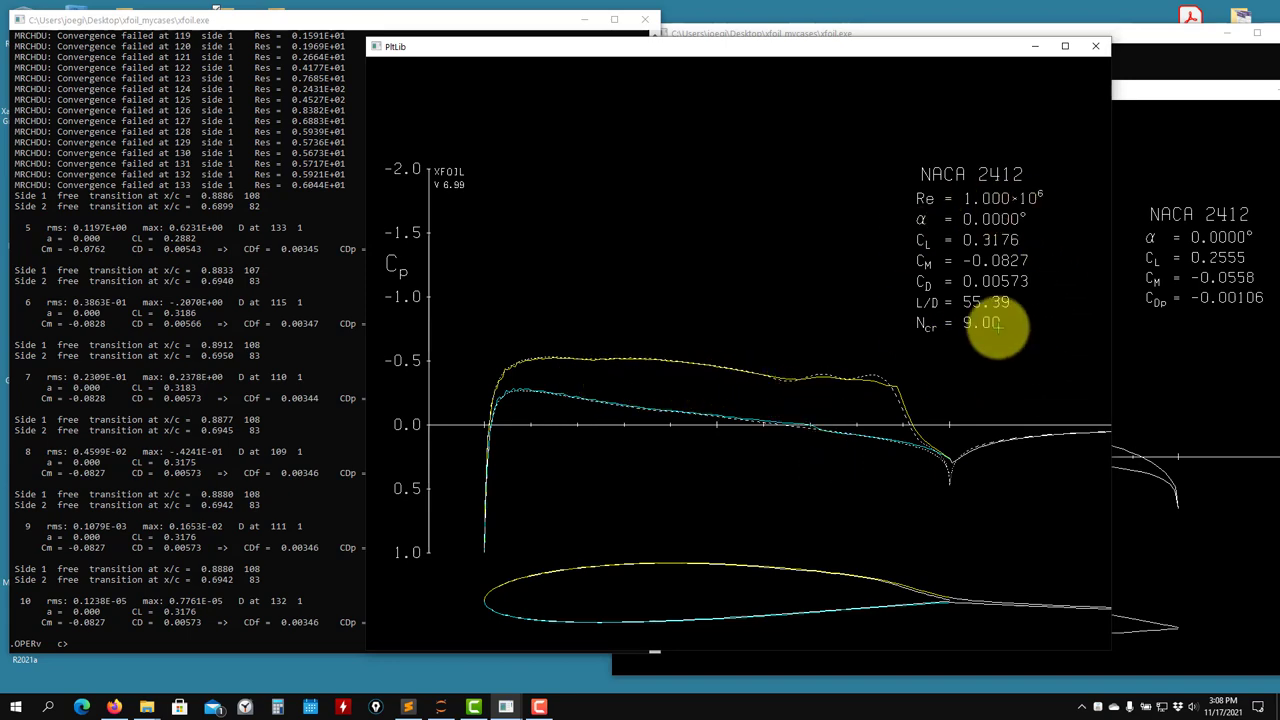
pyautogui.click(185, 459)
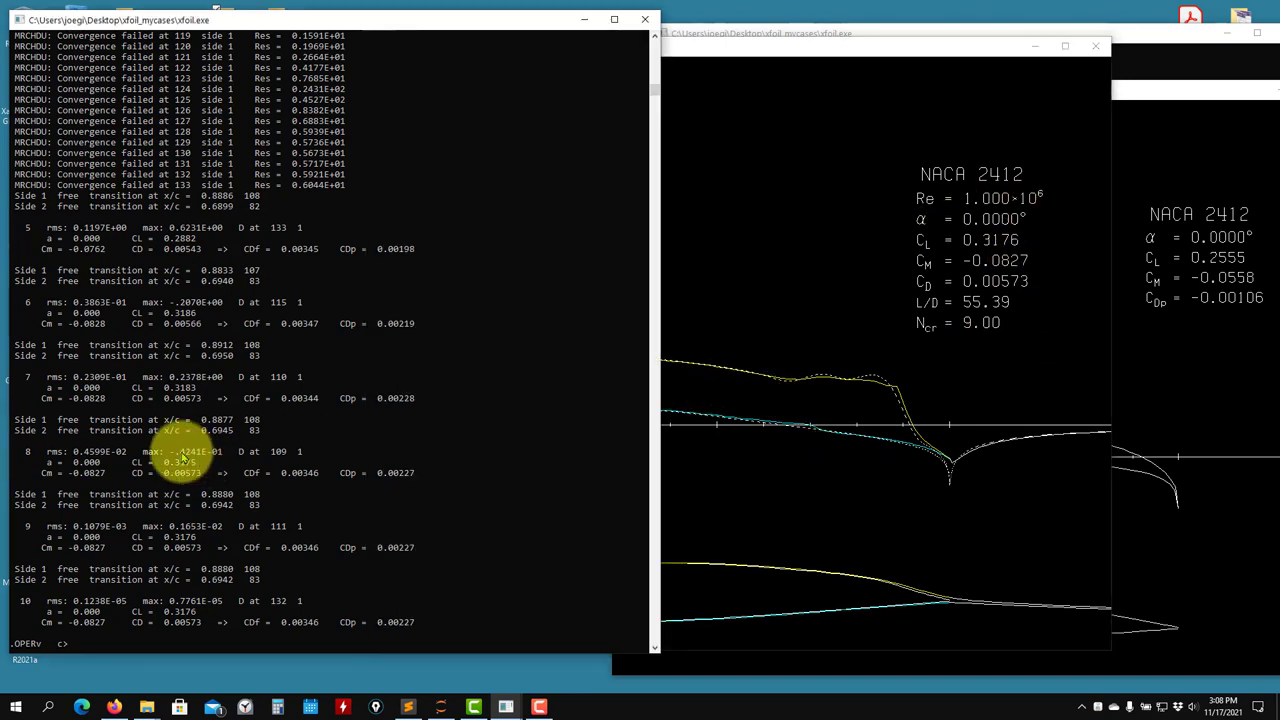
pyautogui.press('Return')
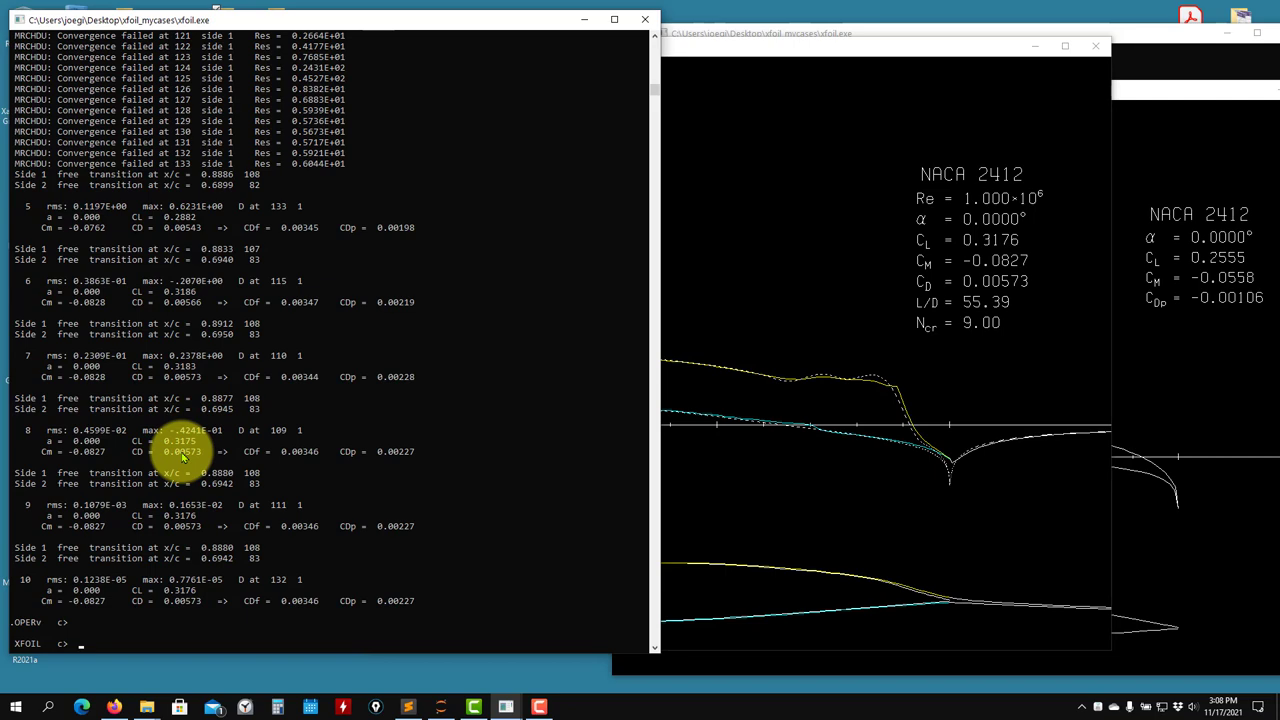
# Open MDES with Qspec from the current solution and overlay the alpha 2 curve via 'aq 2'
pyautogui.write('mdes')
pyautogui.press('Return')
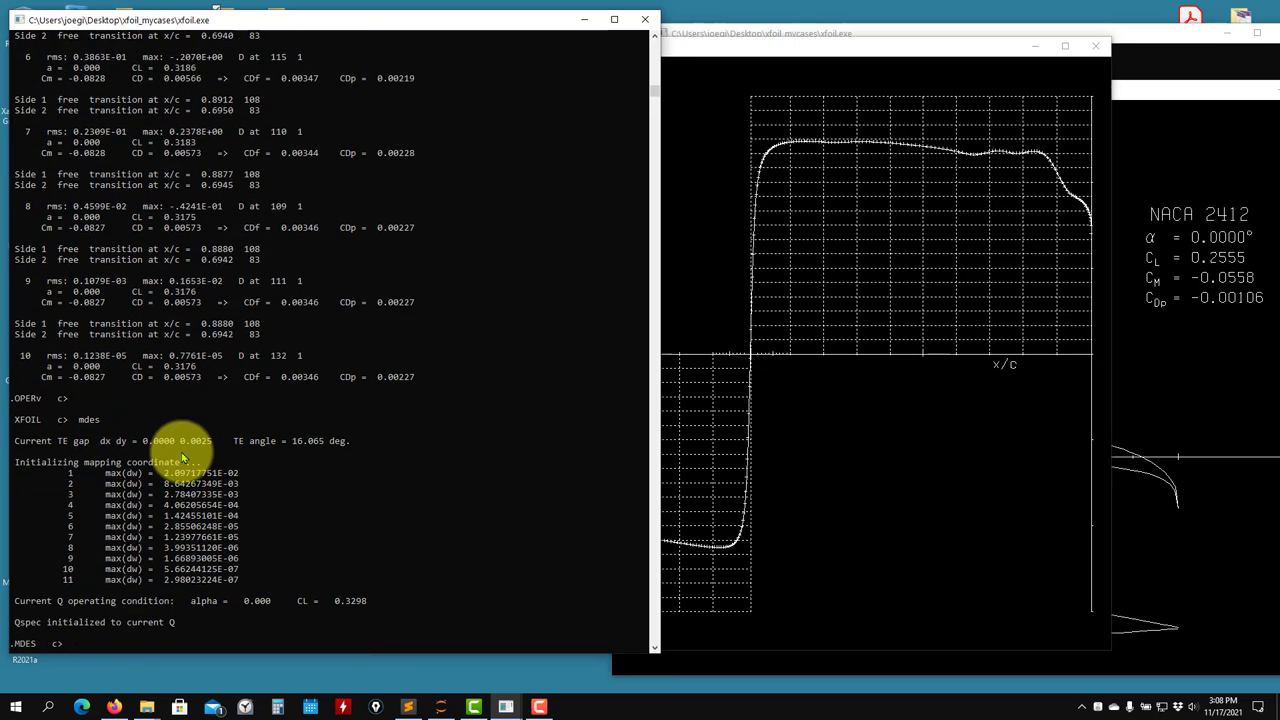
pyautogui.click(193, 400)
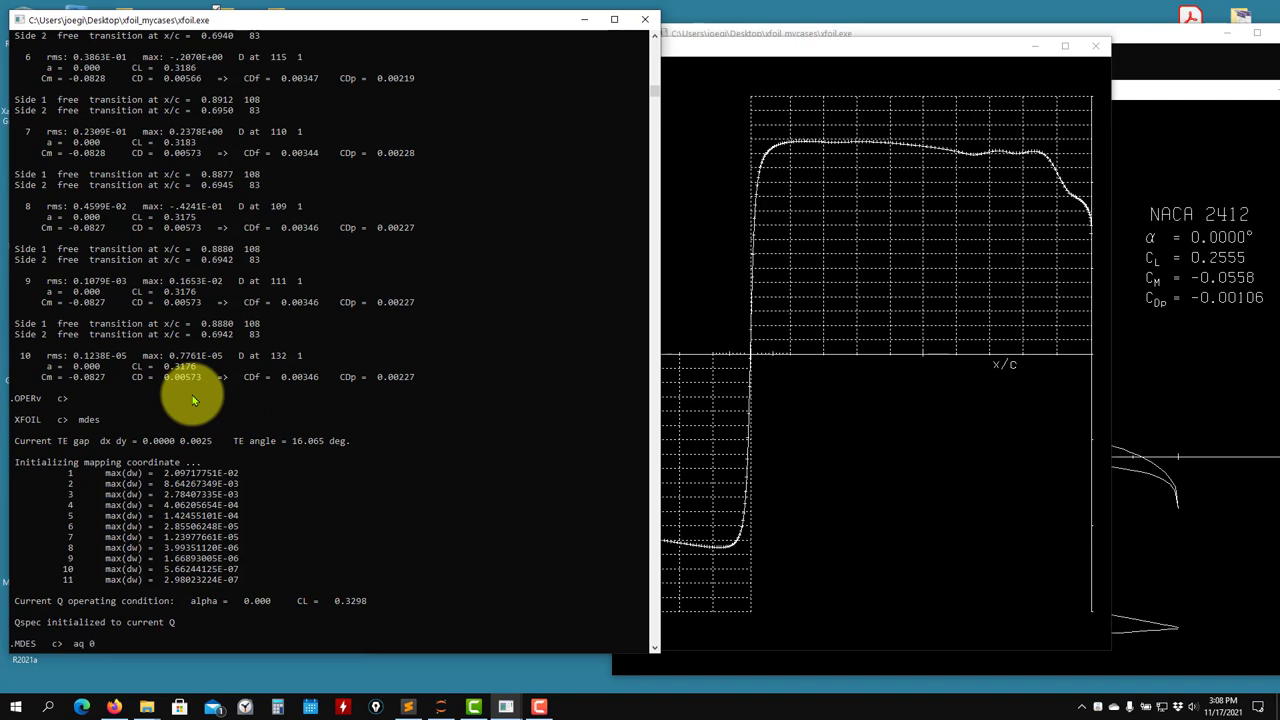
pyautogui.write('aq 2')
pyautogui.press('Return')
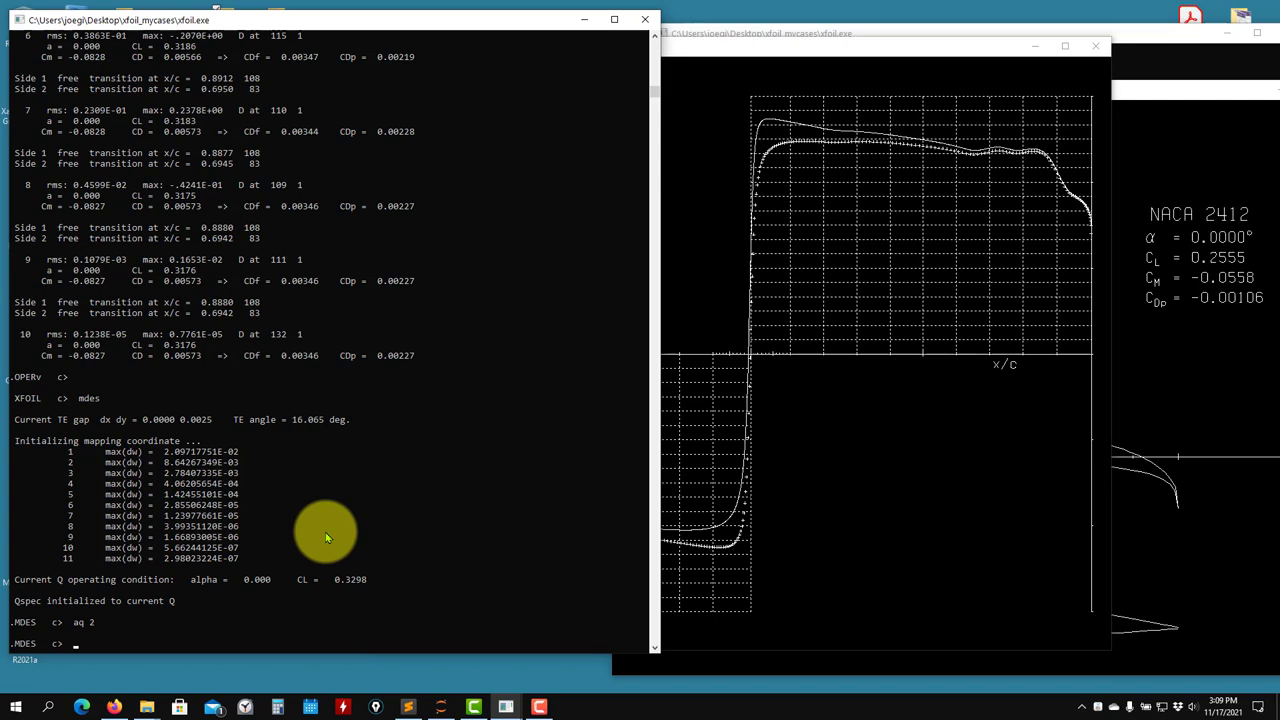
pyautogui.click(1057, 121)
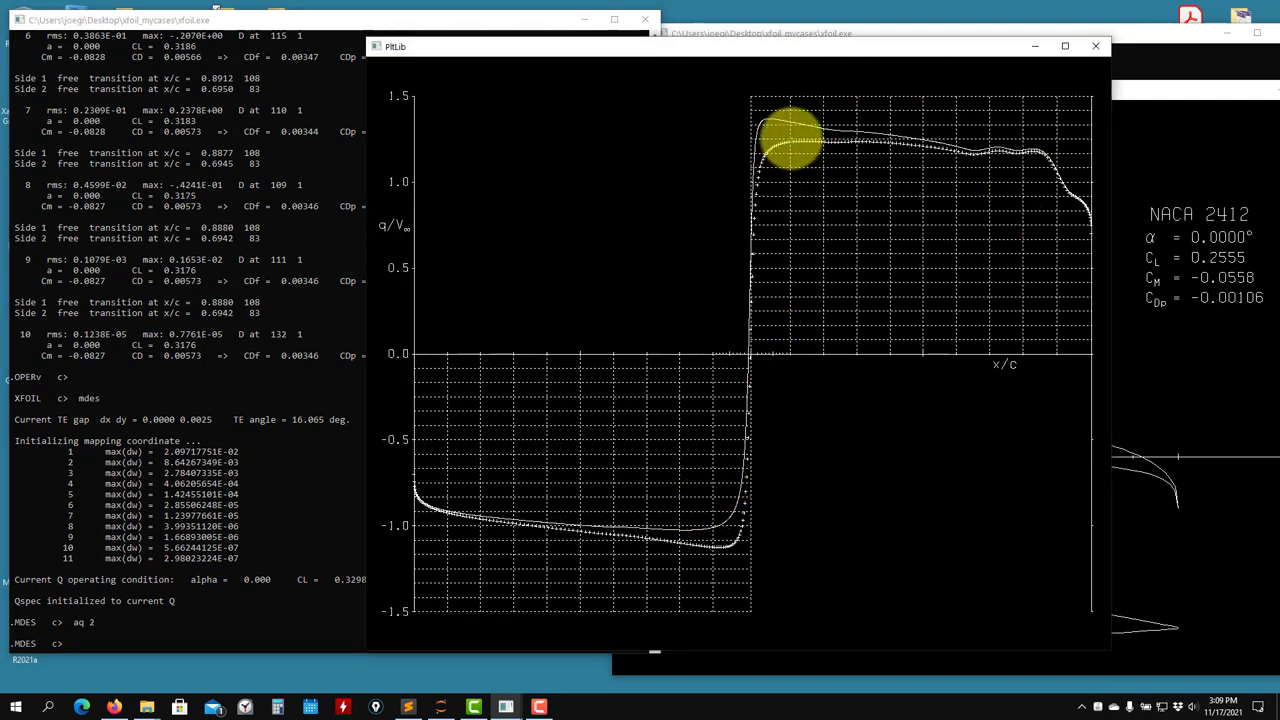
pyautogui.click(272, 340)
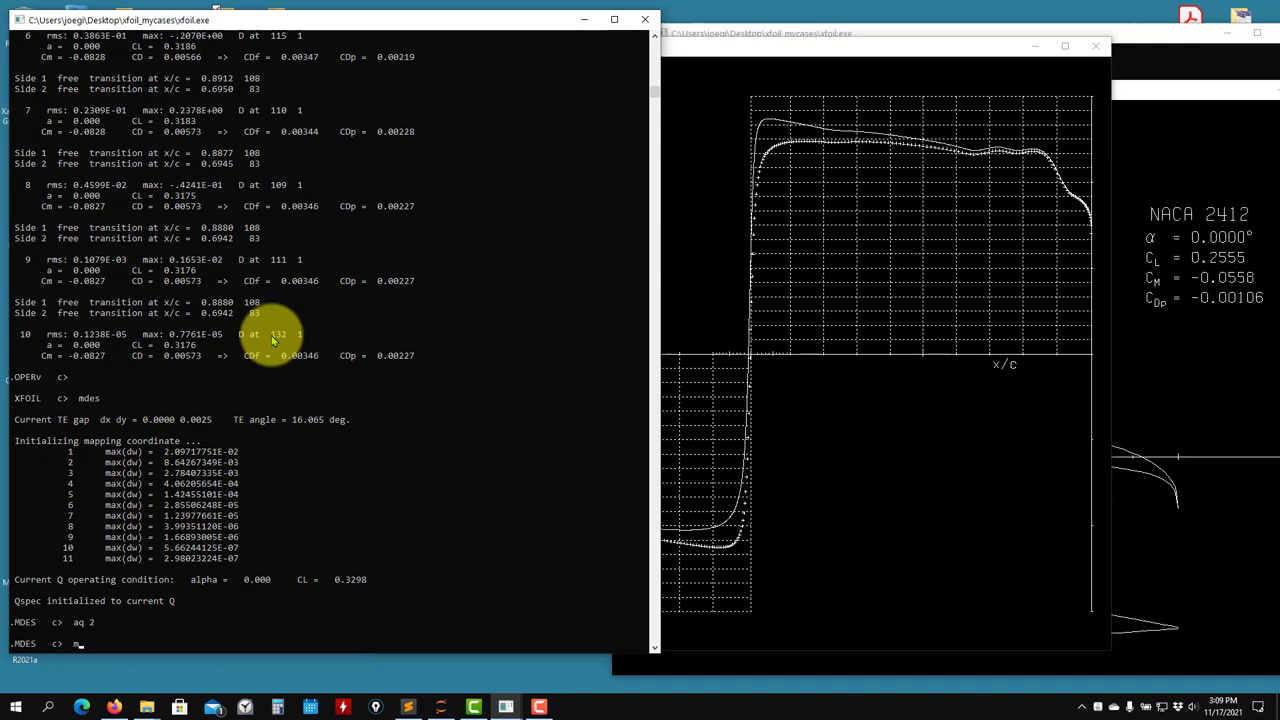
# Start a modi spline edit, abandon it unchanged, and list the MDES commands
pyautogui.write('modi')
pyautogui.press('Return')
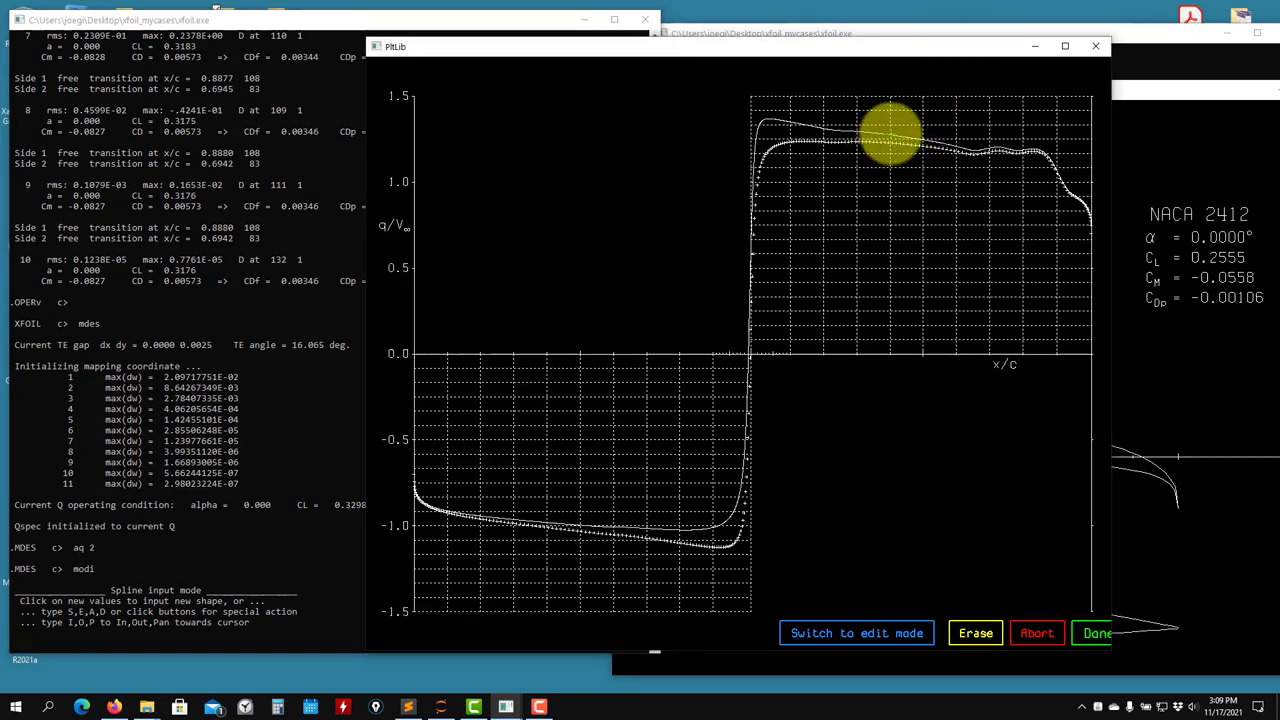
pyautogui.click(260, 386)
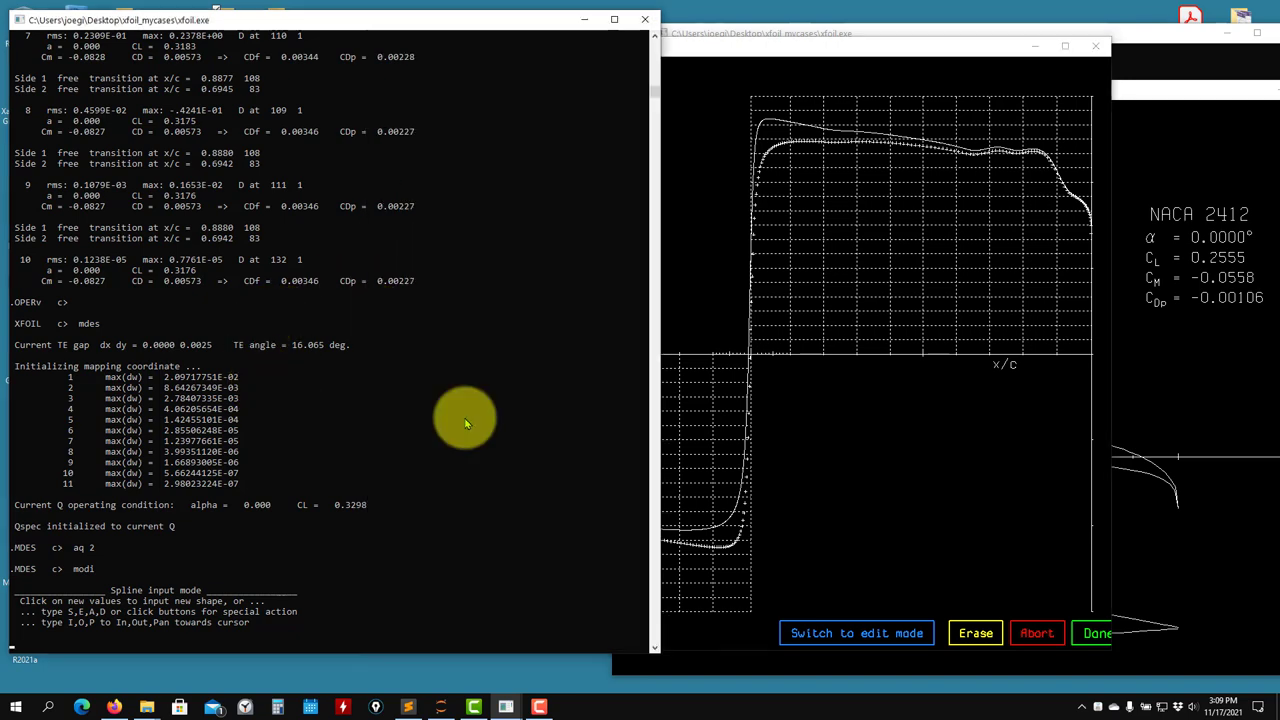
pyautogui.click(1138, 643)
pyautogui.click(95, 430)
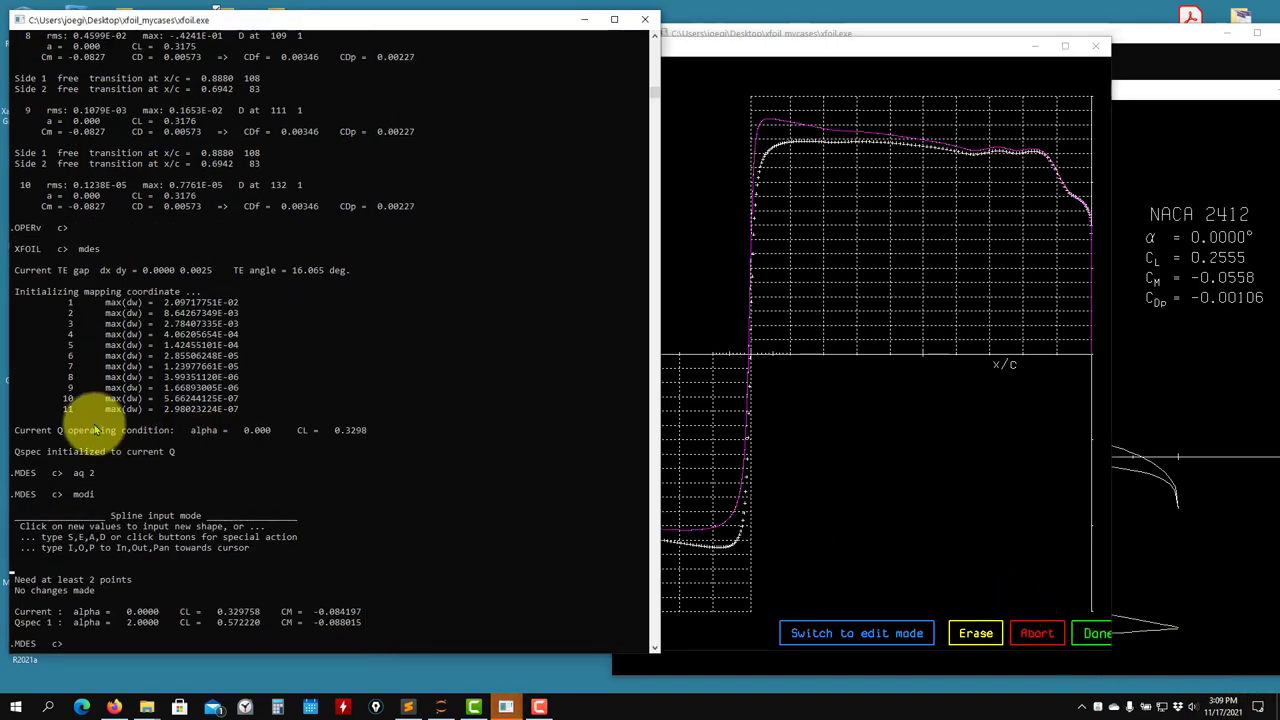
pyautogui.write('?')
pyautogui.press('Return')
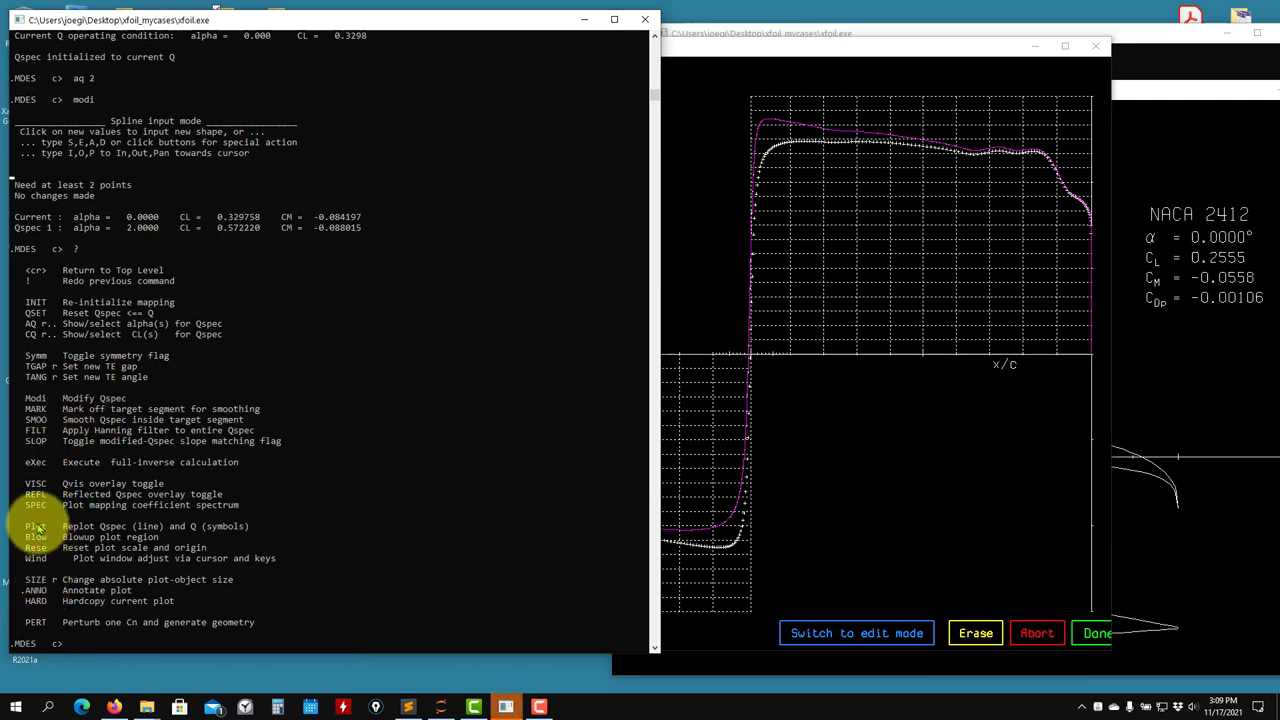
# Zoom the speed plot with blow onto the aft upper-surface region
pyautogui.write('blow')
pyautogui.press('Return')
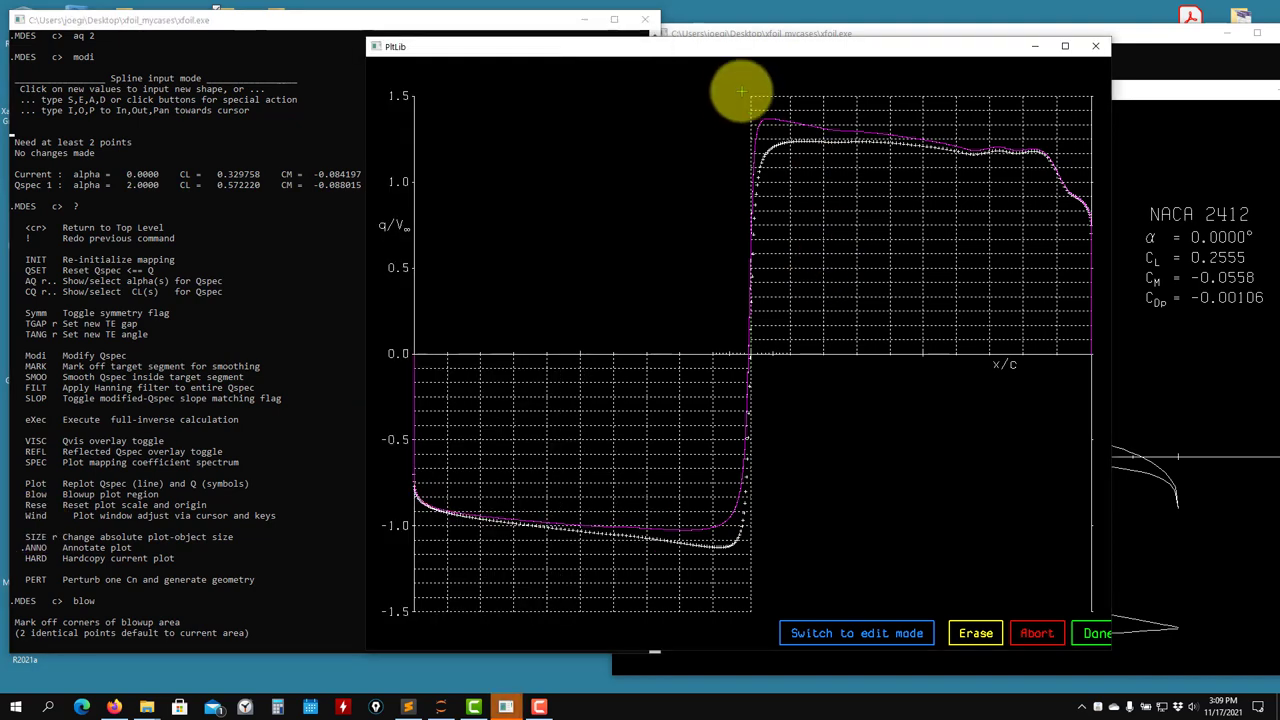
pyautogui.click(716, 95)
pyautogui.click(1083, 194)
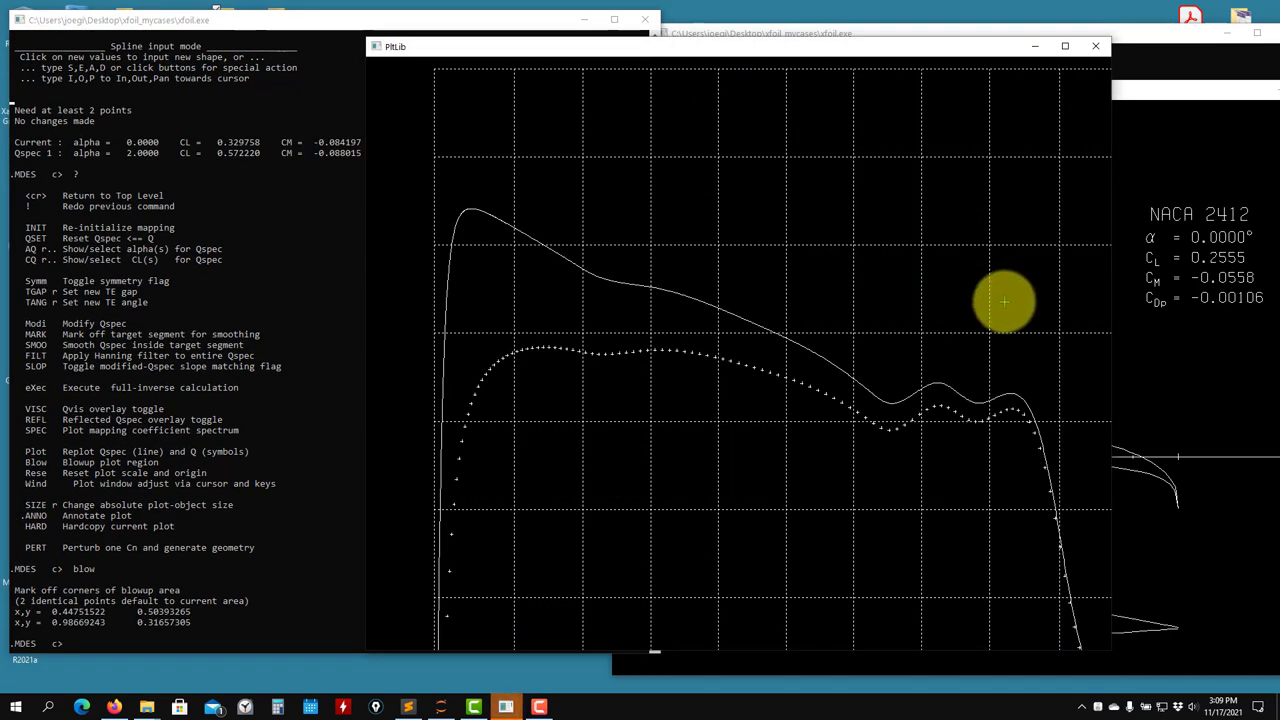
pyautogui.click(80, 450)
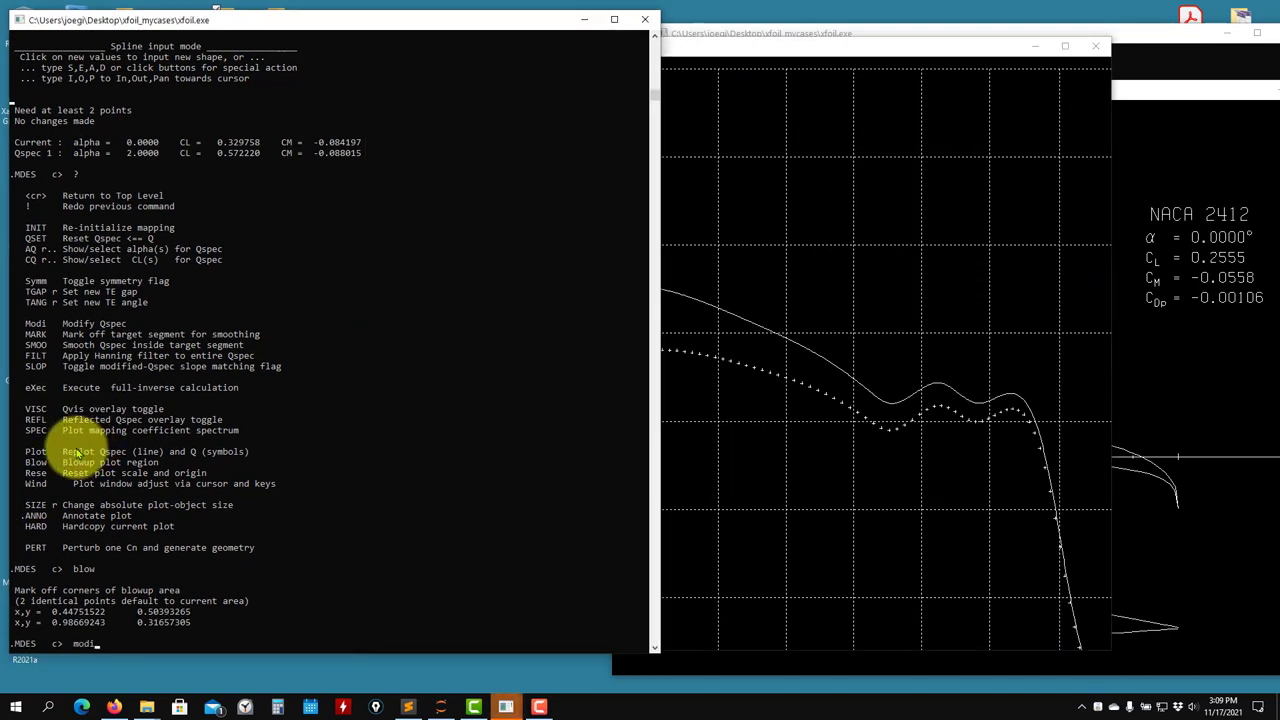
# Respline the alpha 2 Qspec through four points, giving CL 0.598204, CM -0.099157
pyautogui.write('modi')
pyautogui.press('Return')
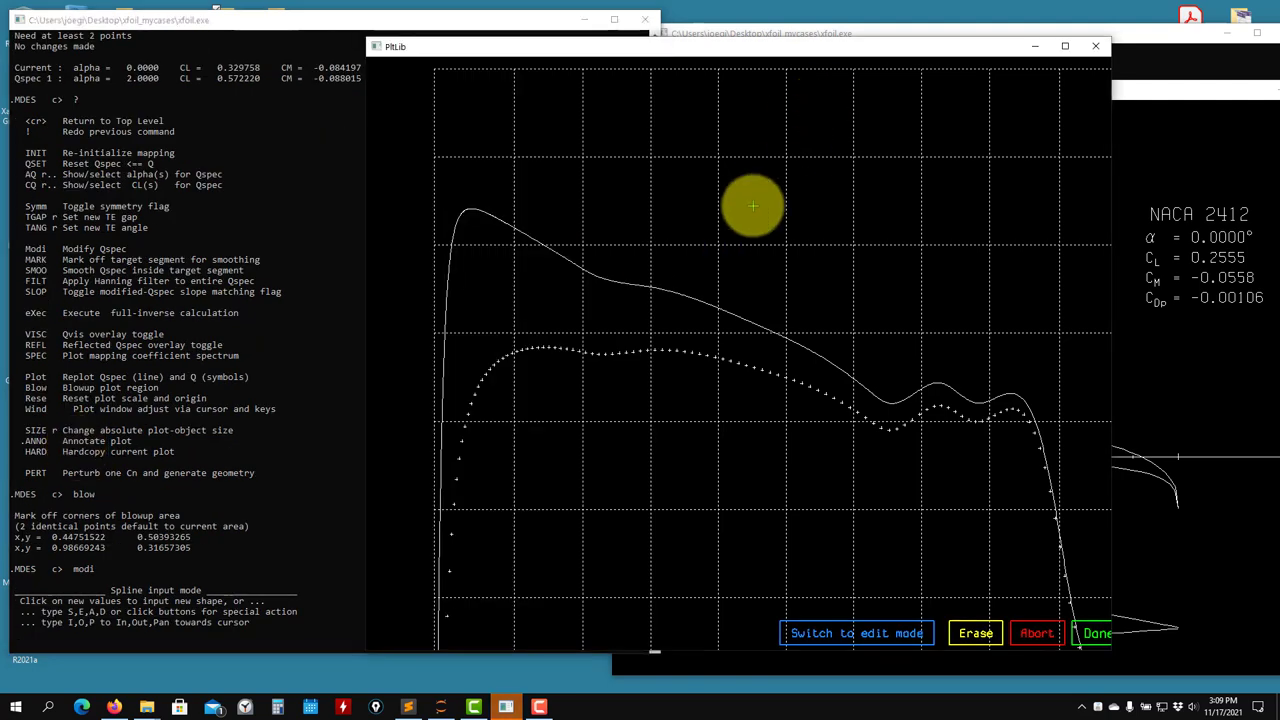
pyautogui.click(704, 301)
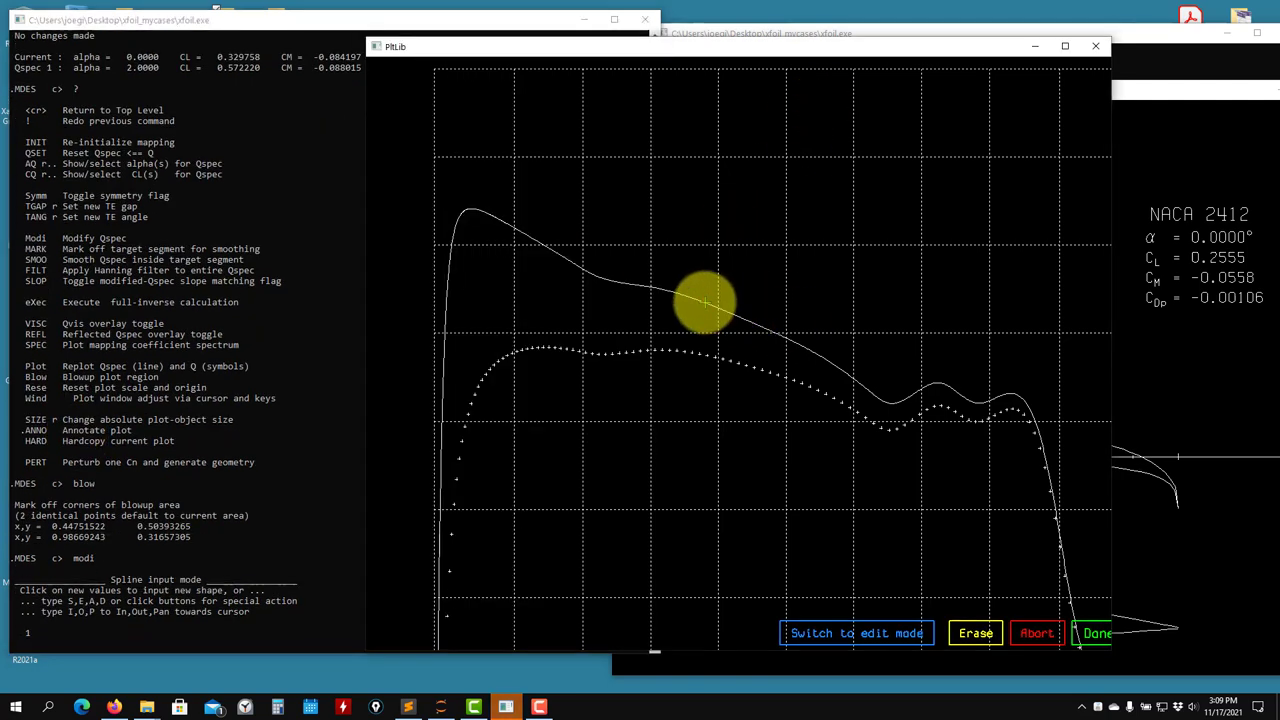
pyautogui.click(800, 322)
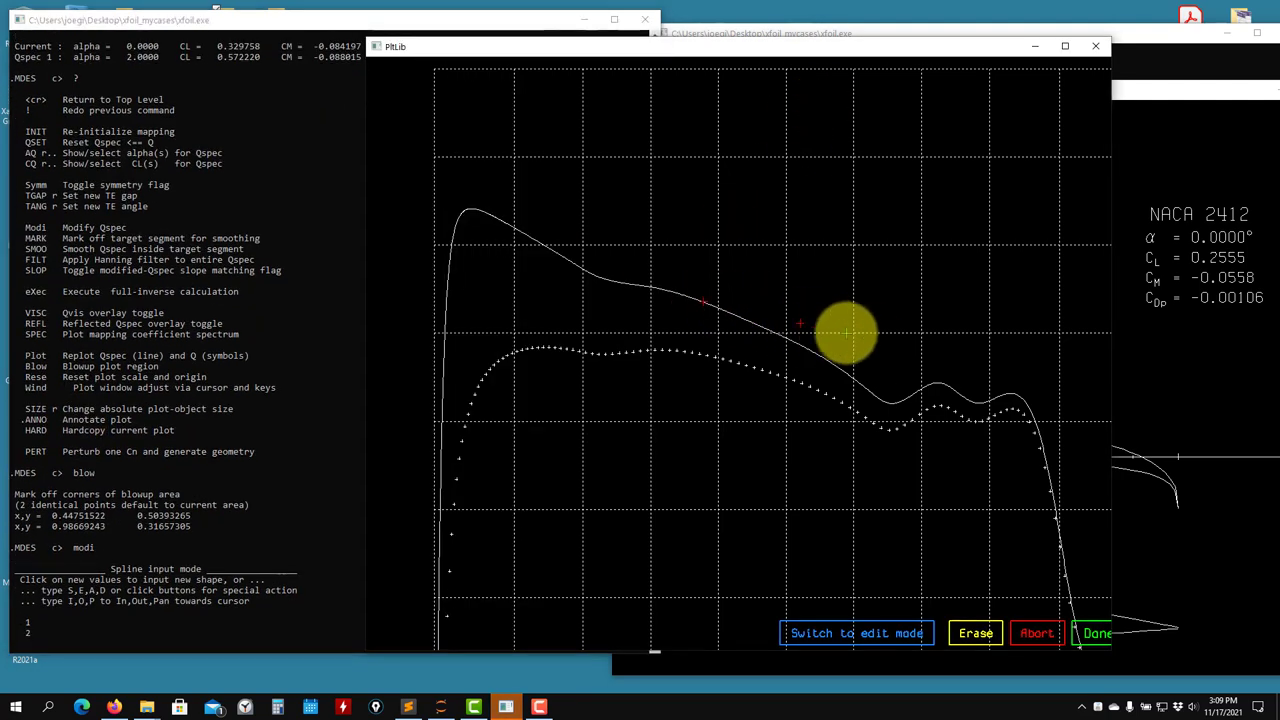
pyautogui.click(937, 352)
pyautogui.click(1018, 396)
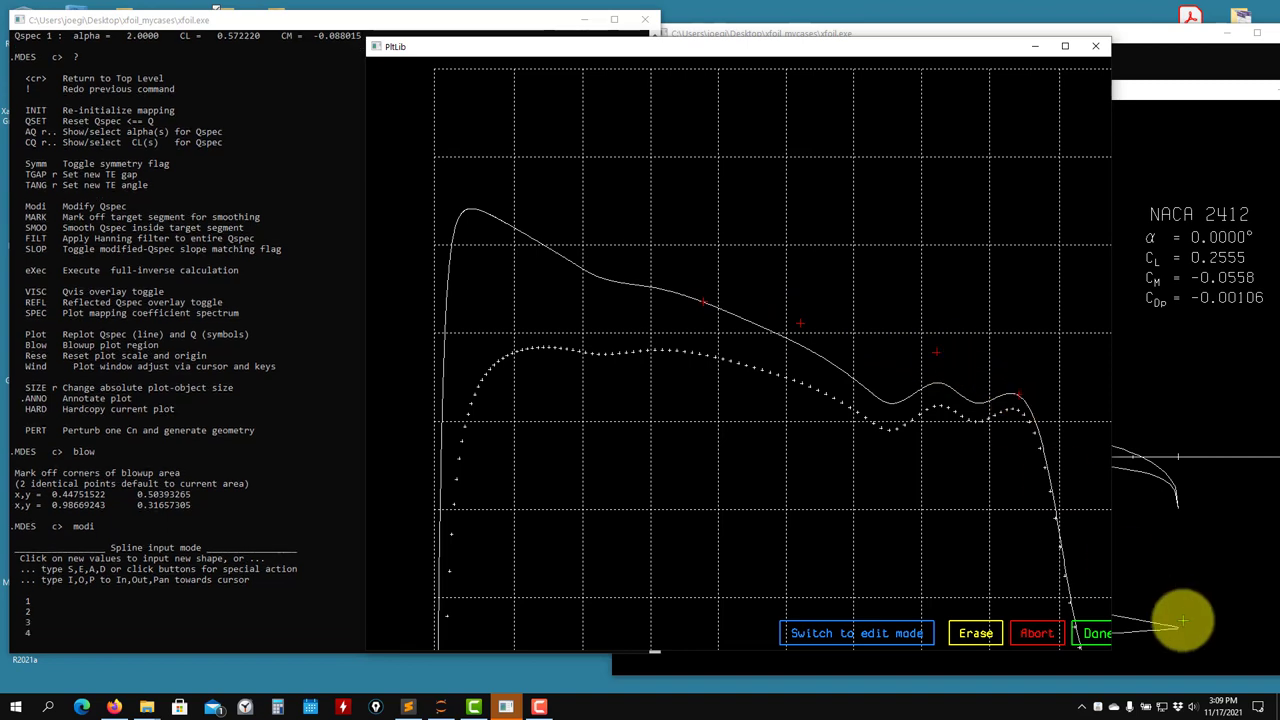
pyautogui.click(1094, 628)
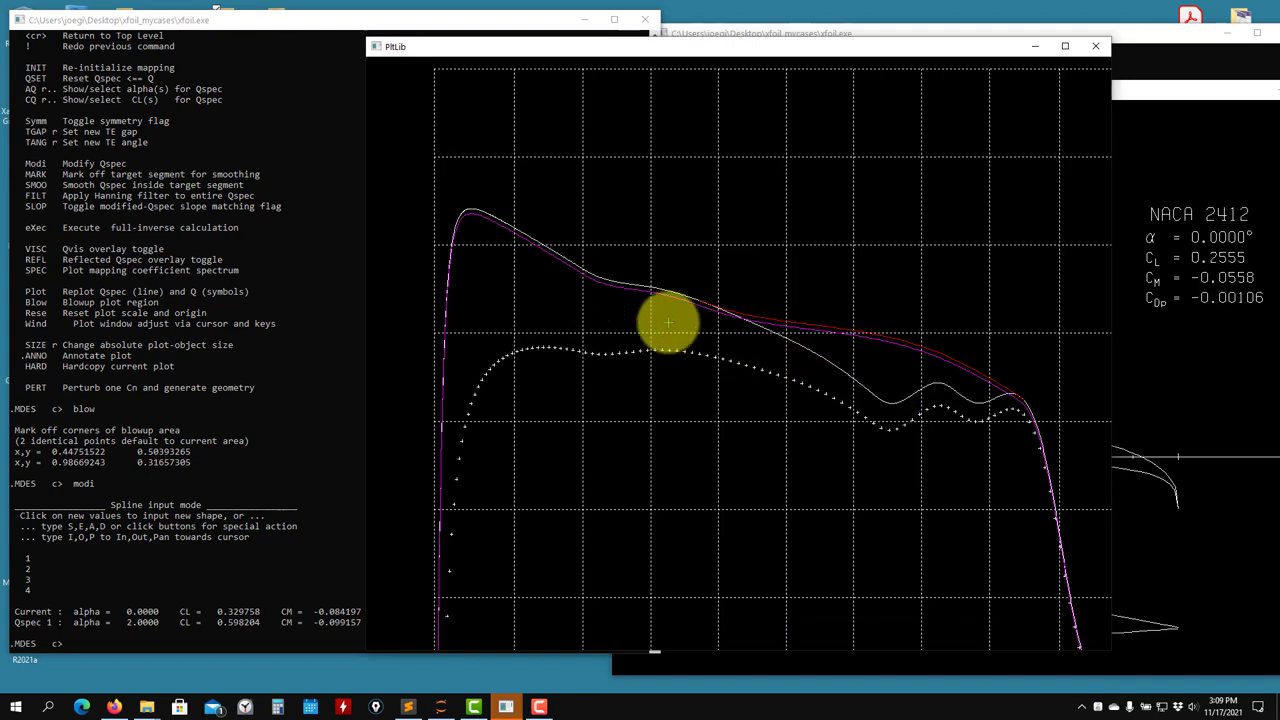
pyautogui.click(118, 433)
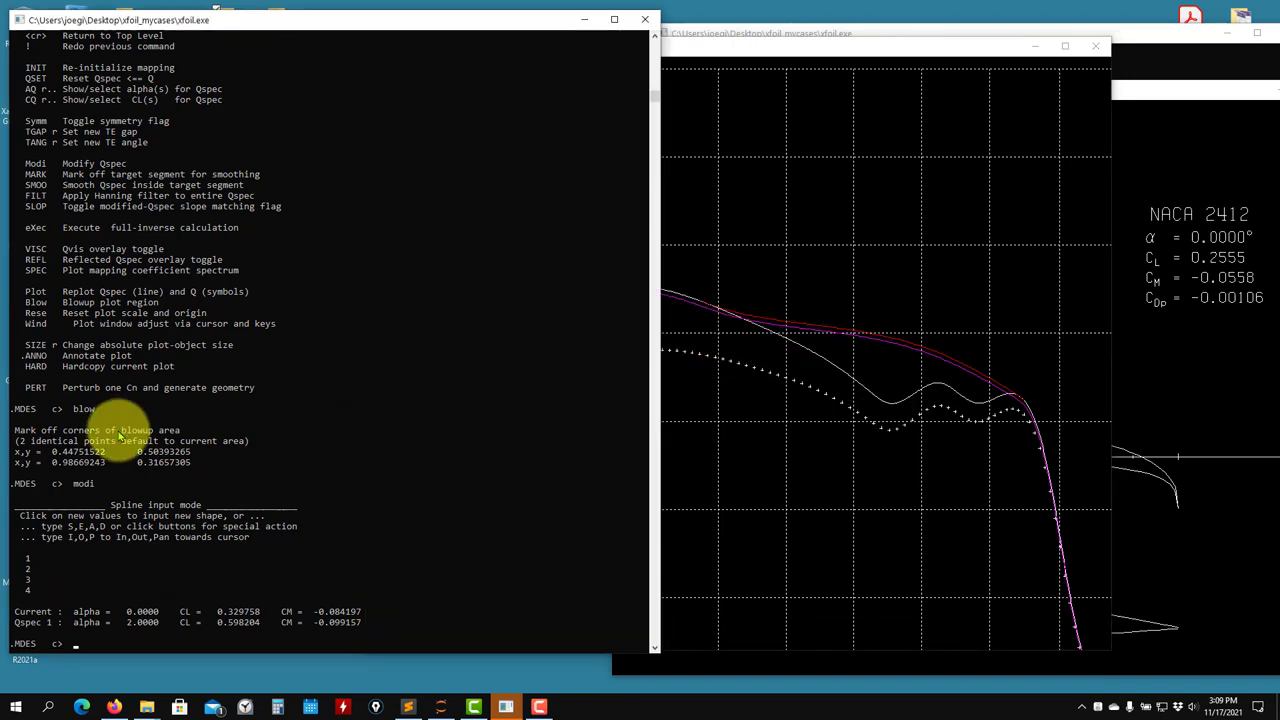
# Run the full-inverse exec for a new buffer airfoil (thickness 0.125374, camber 0.022497)
pyautogui.write('?')
pyautogui.press('Return')
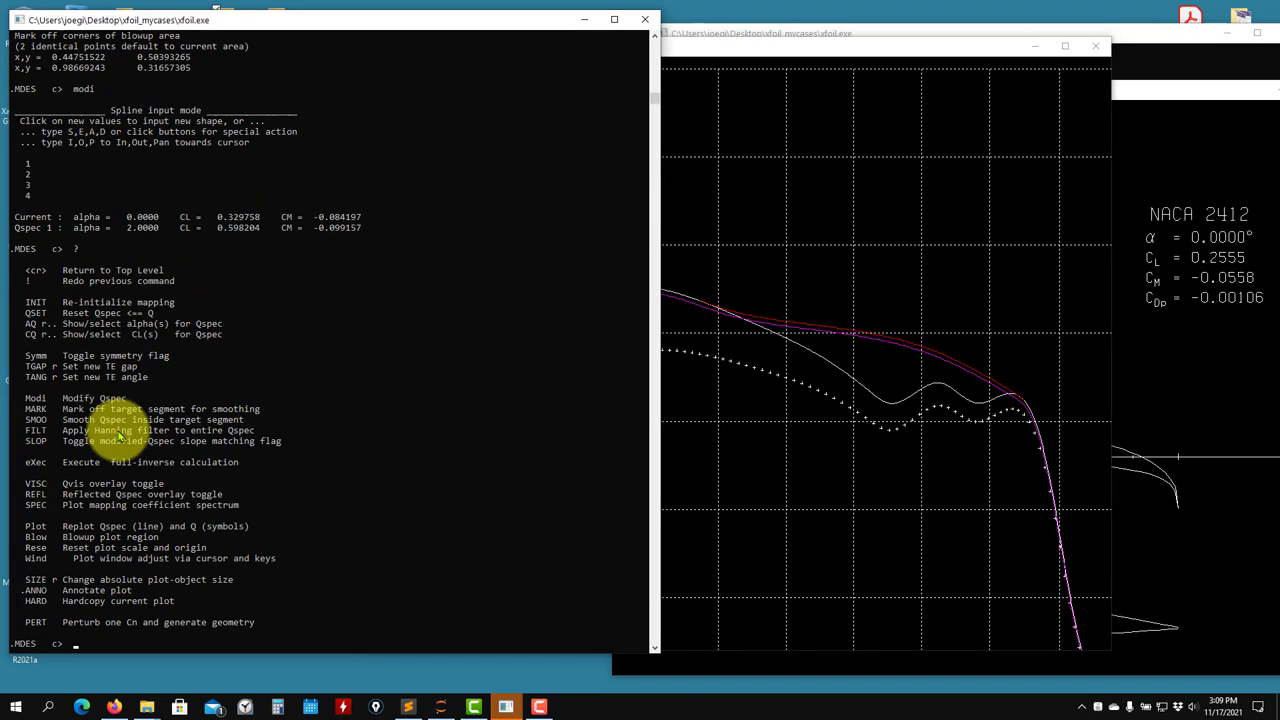
pyautogui.click(166, 389)
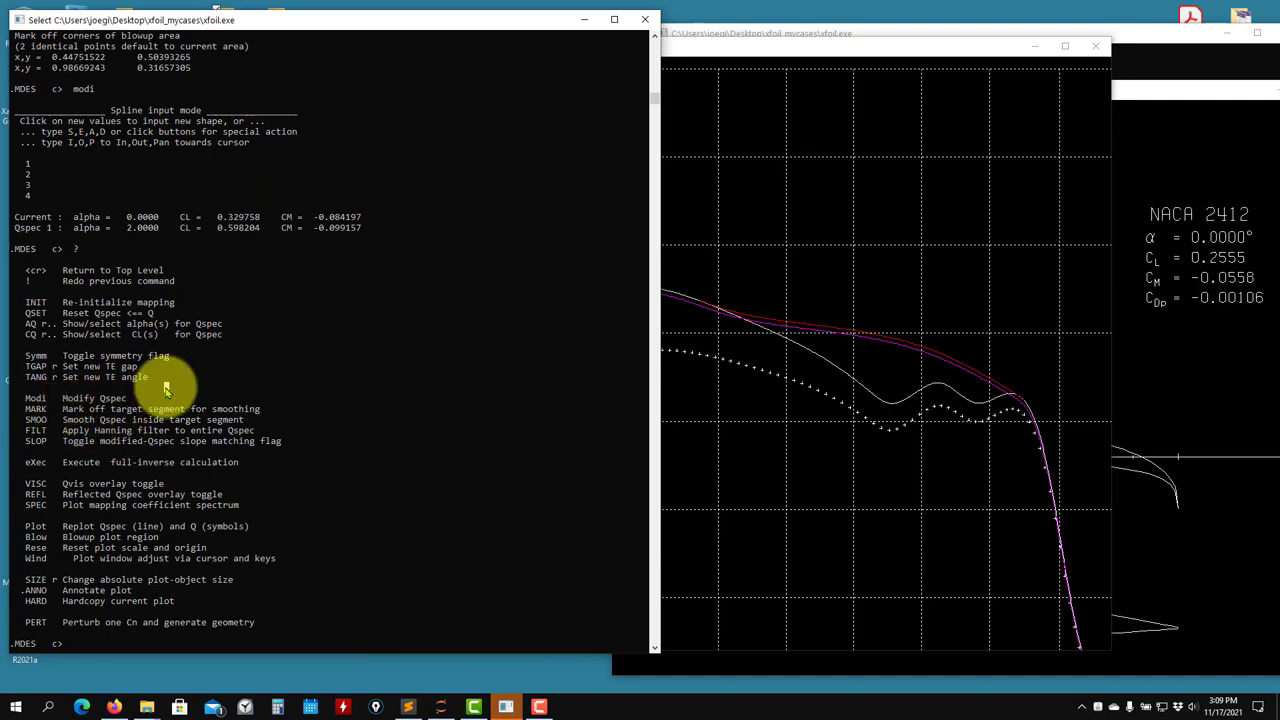
pyautogui.write('exec')
pyautogui.press('Return')
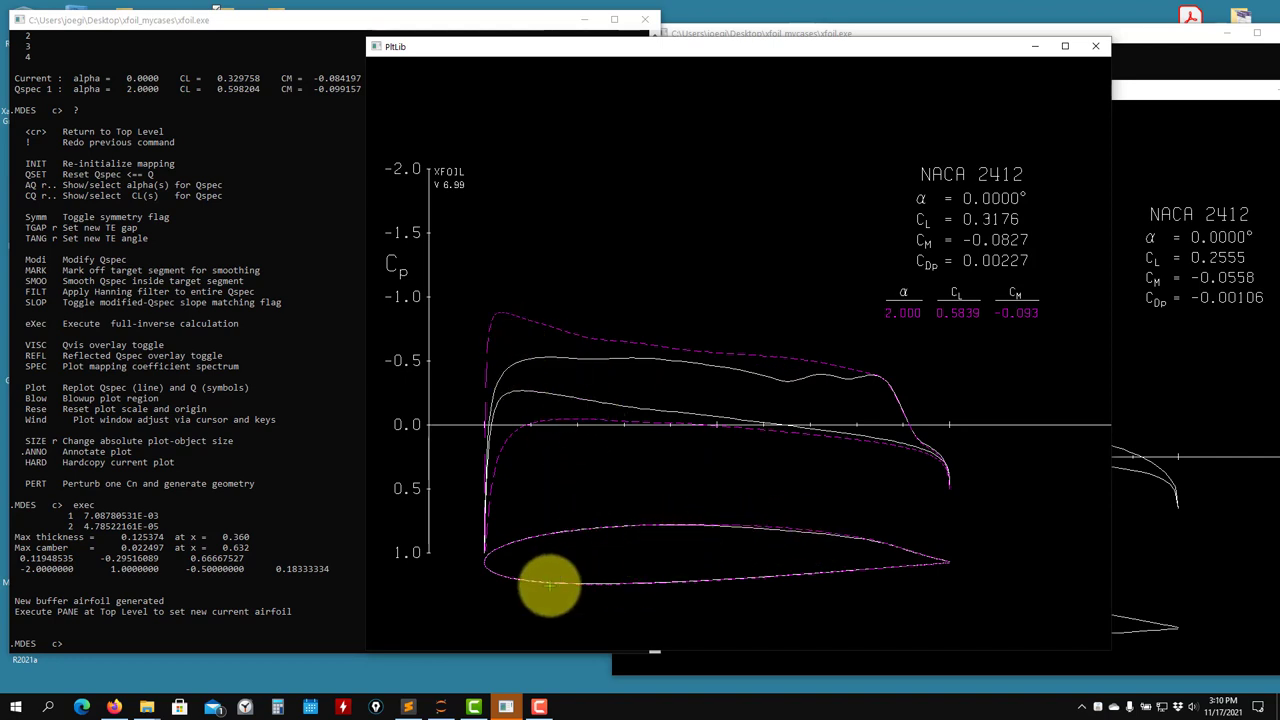
# Try several MDES prompt entries, rerun exec, and return to the top-level menu
pyautogui.click(228, 545)
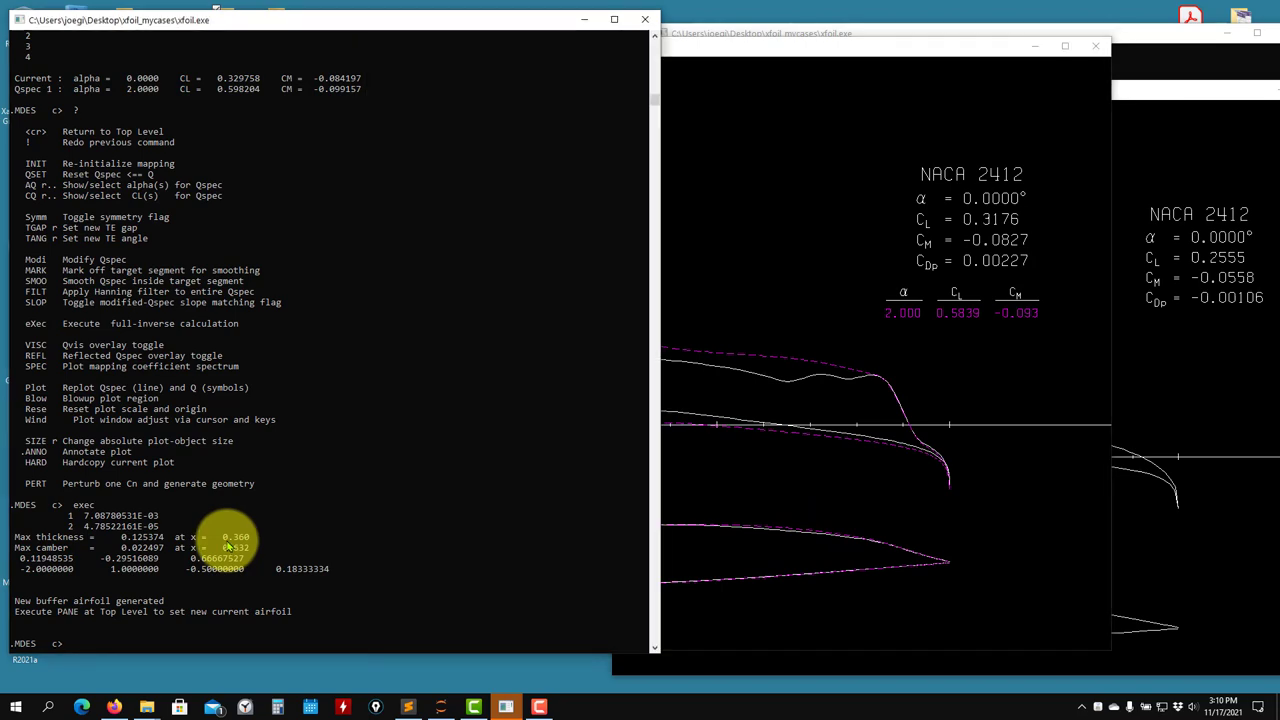
pyautogui.write('?')
pyautogui.press('Return')
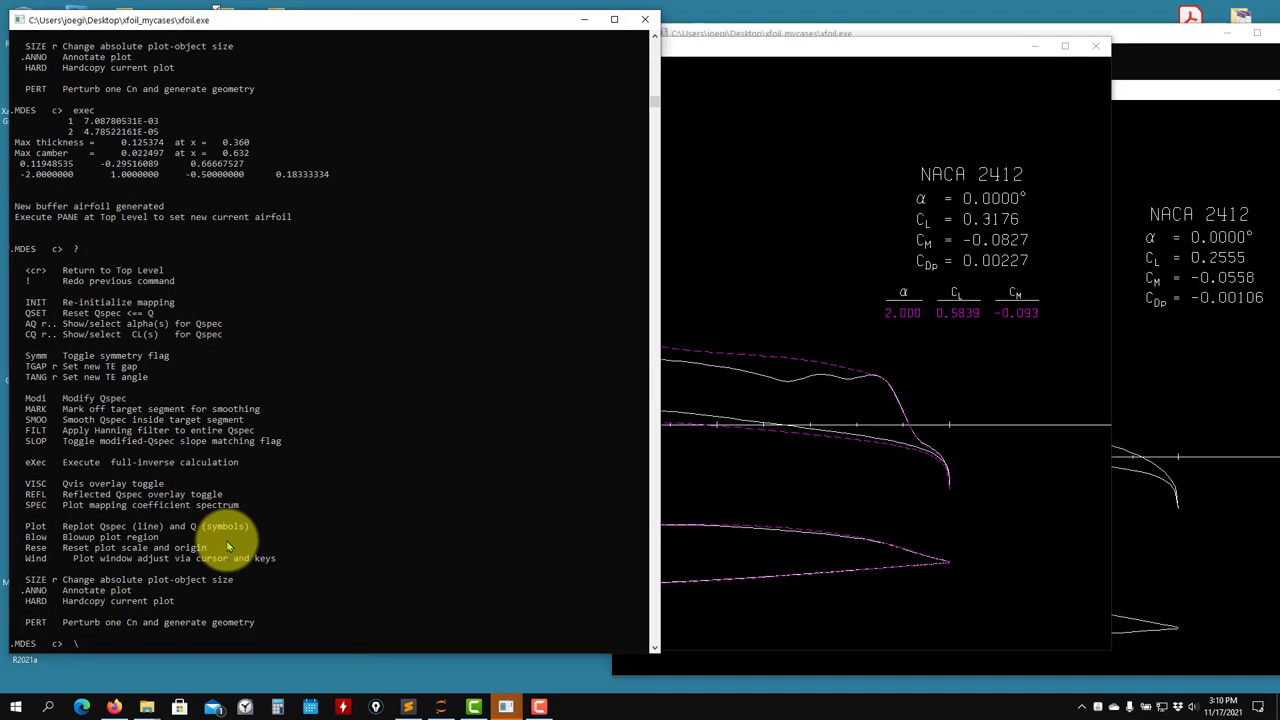
pyautogui.write('\\')
pyautogui.press('Return')
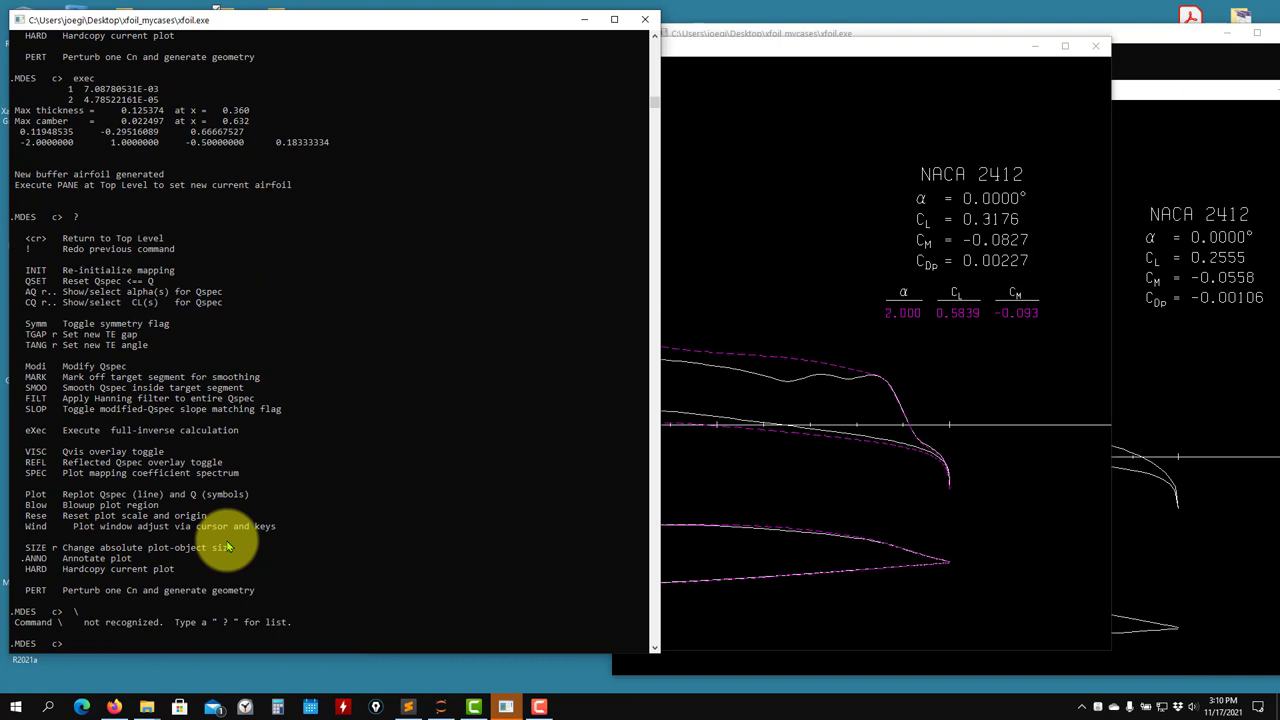
pyautogui.write('gdes')
pyautogui.press('Return')
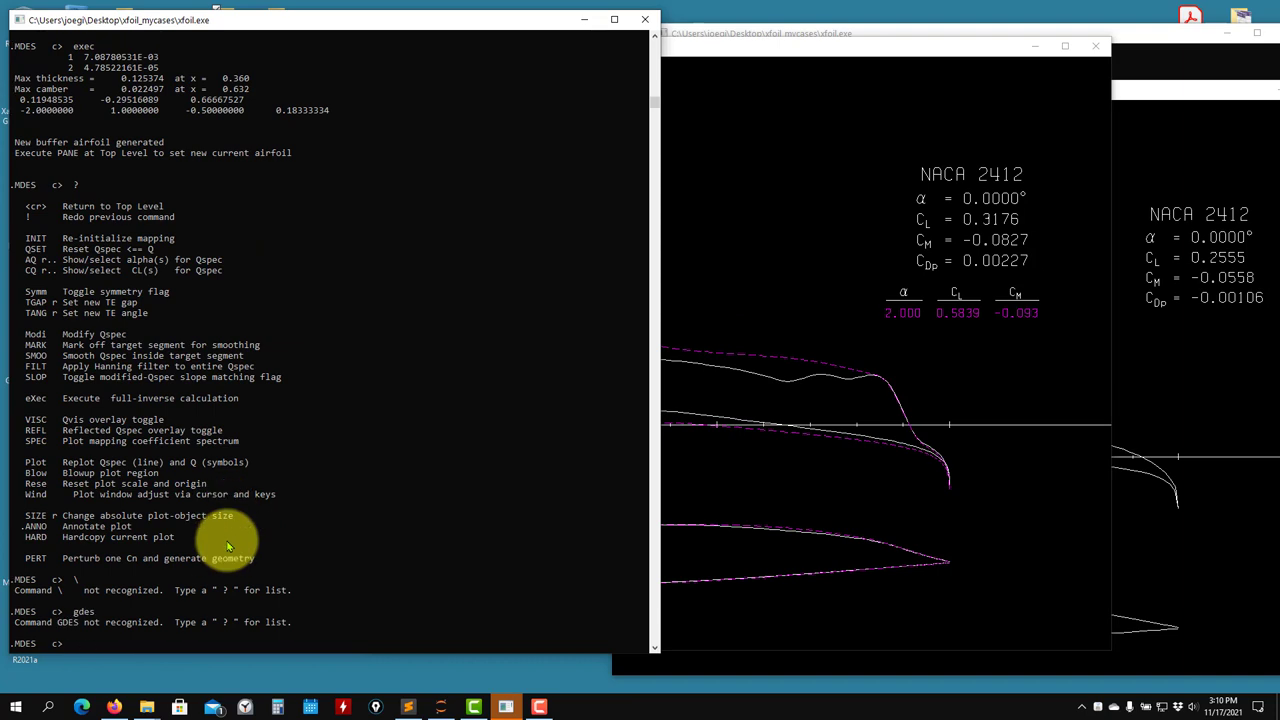
pyautogui.write('exec')
pyautogui.press('Return')
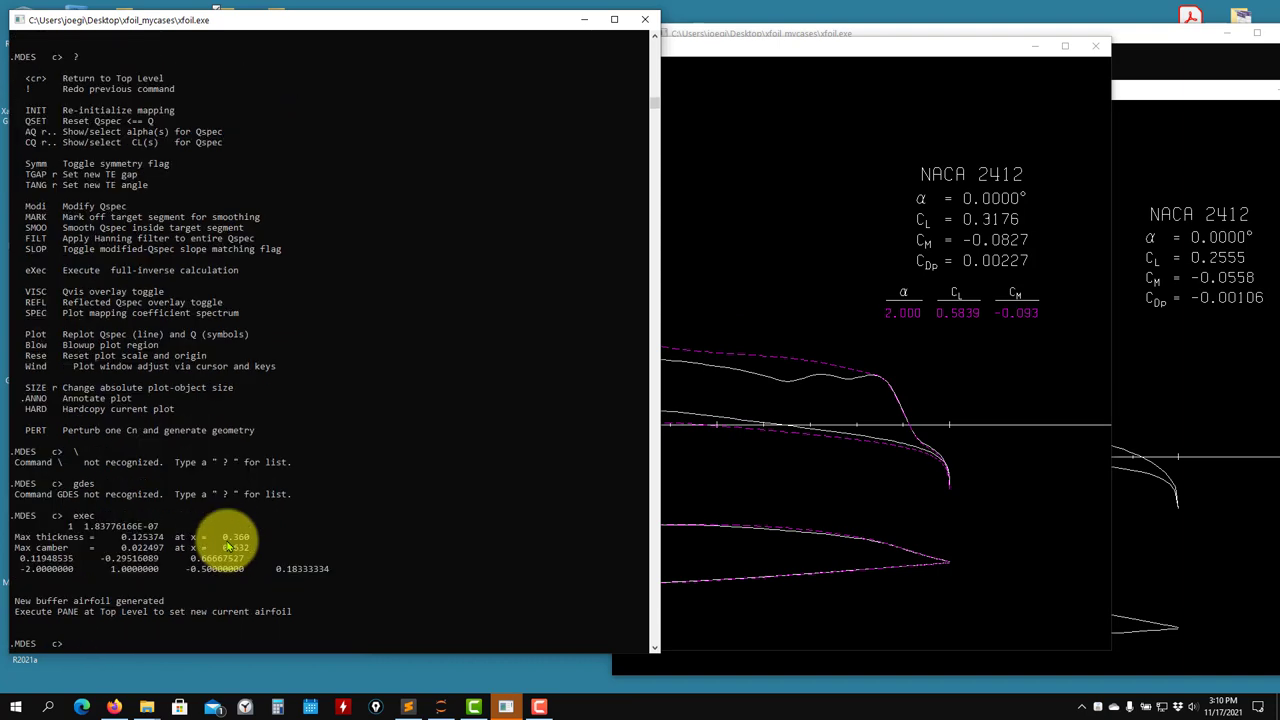
pyautogui.press('Return')
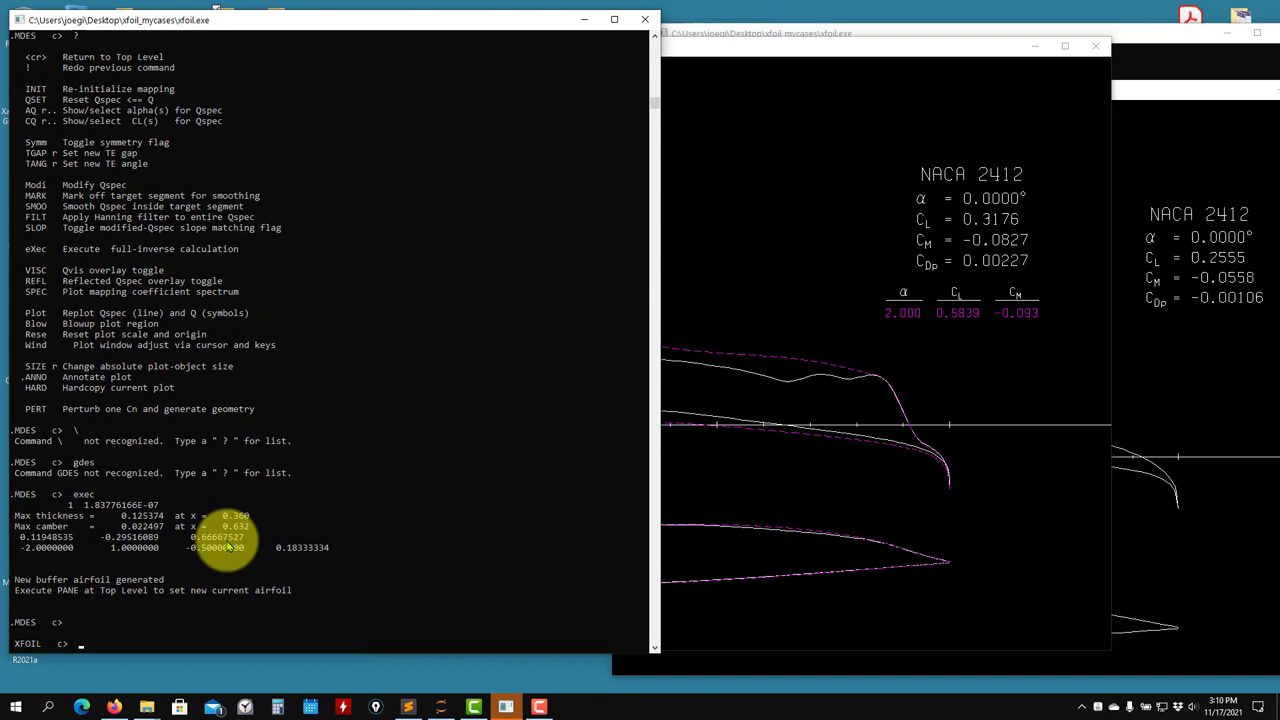
# Make the new buffer airfoil current with GDES exec
pyautogui.write('gd')
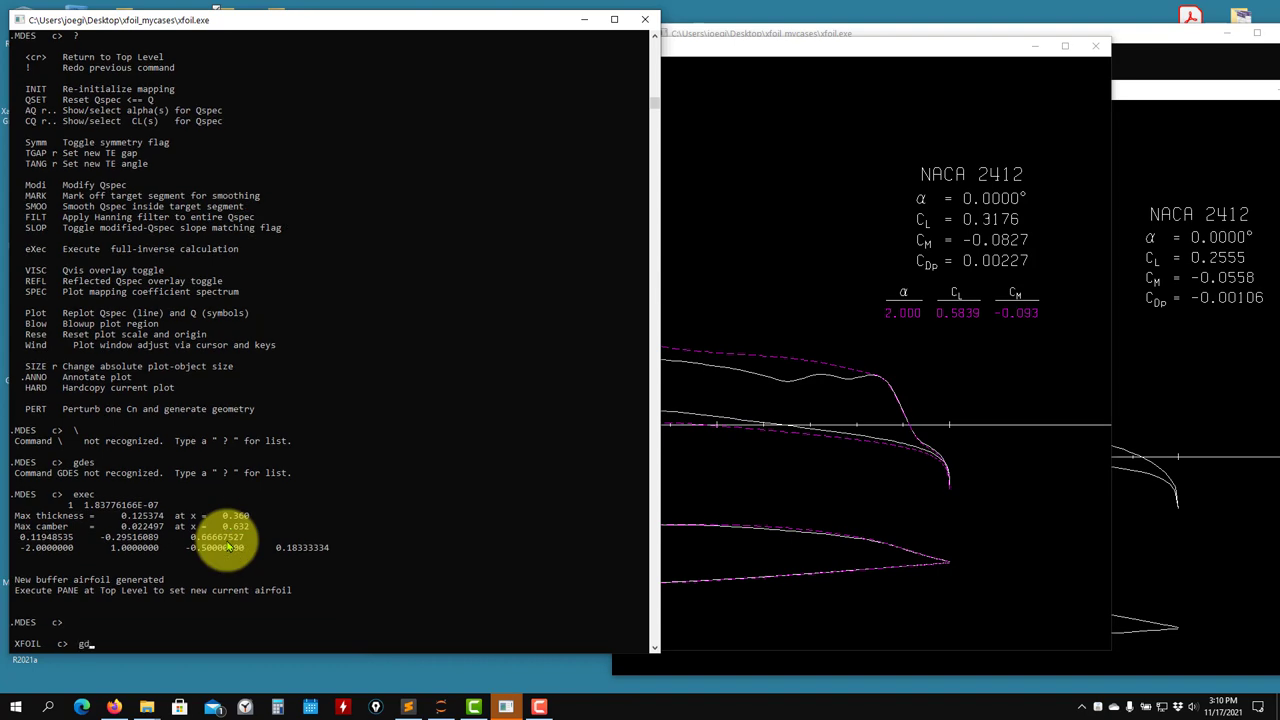
pyautogui.write('es')
pyautogui.press('Return')
pyautogui.write('exe')
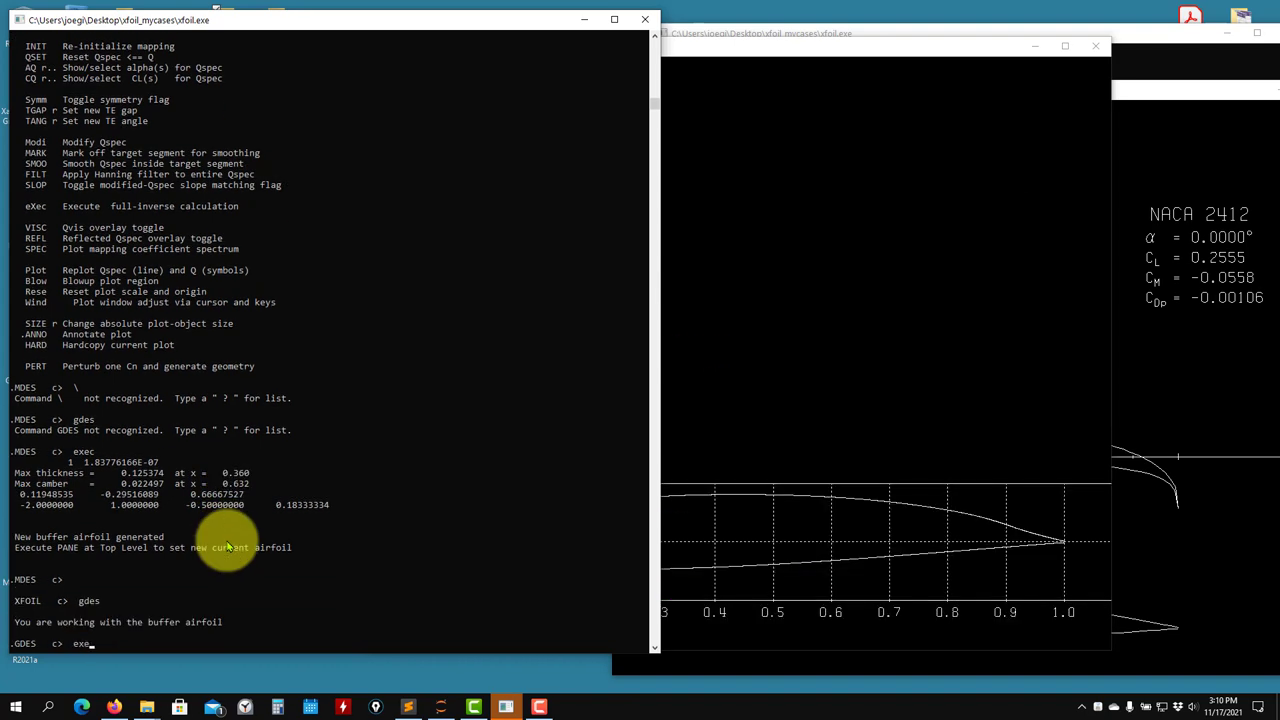
pyautogui.write('c')
pyautogui.press('Return')
pyautogui.press('Return')
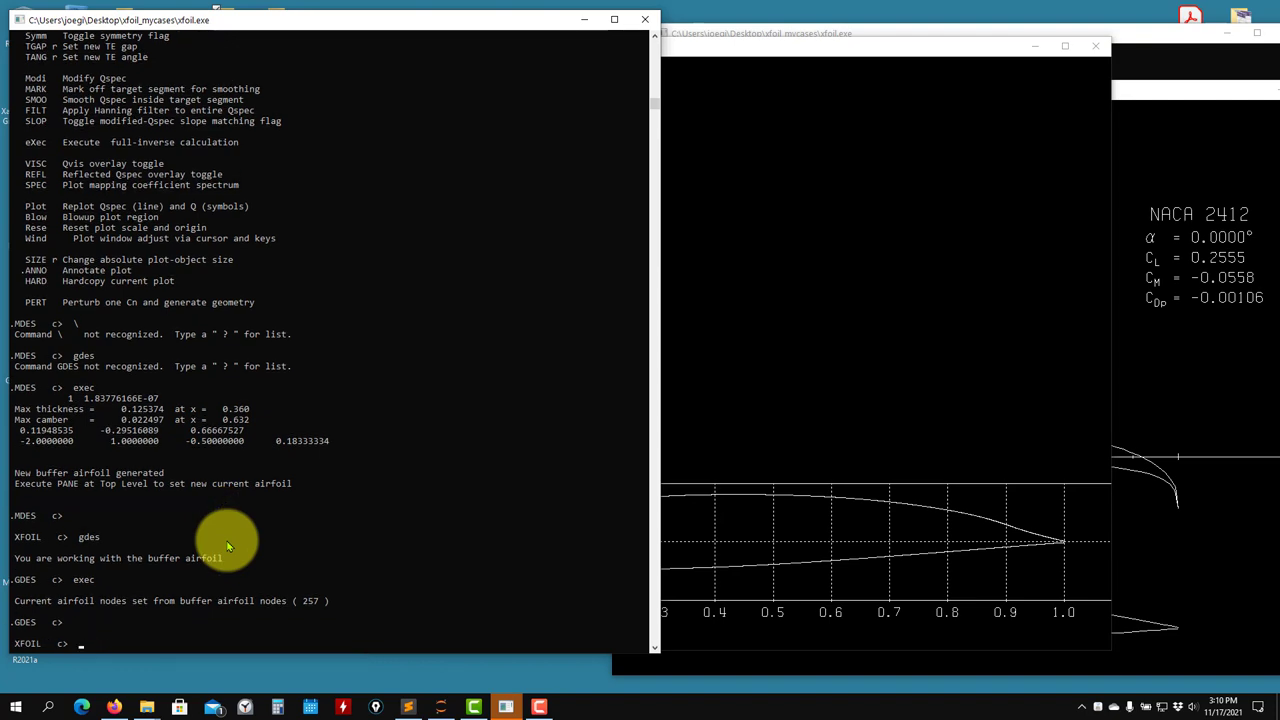
# Run viscous alpha 2 (CL 0.5464, CD 0.00479, L/D 114.15), then list top-level commands
pyautogui.write('oper')
pyautogui.press('Return')
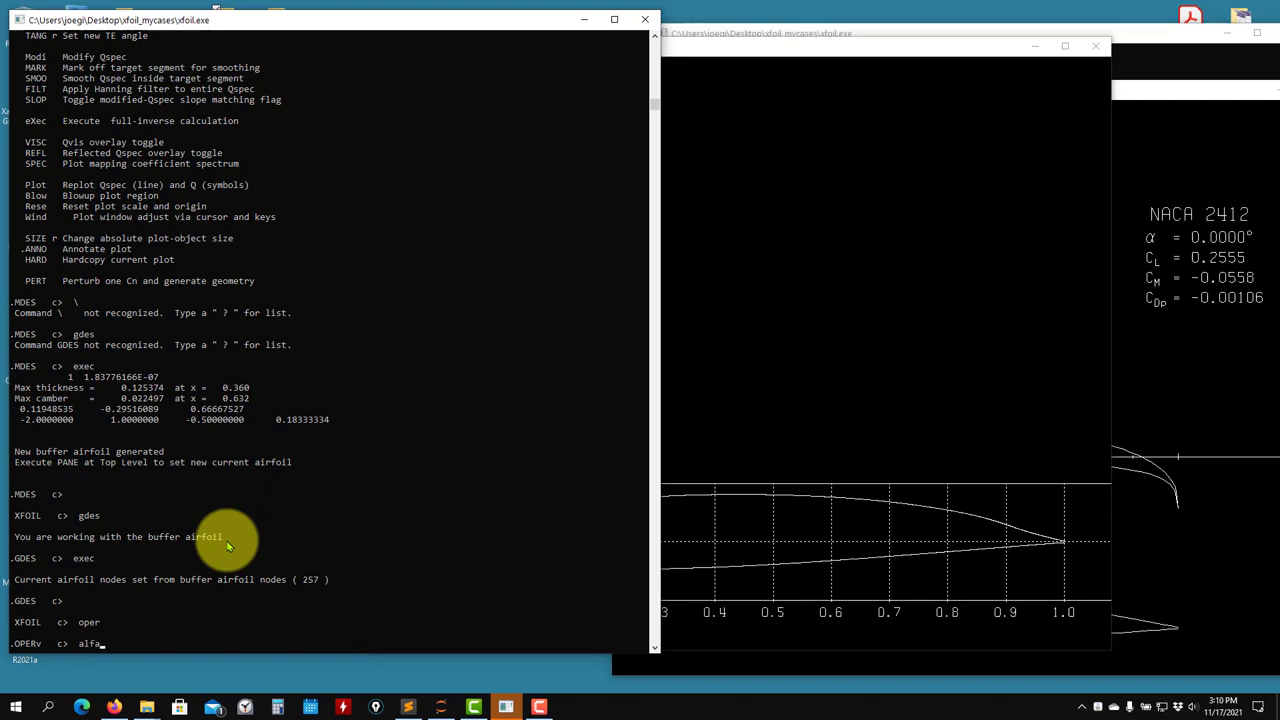
pyautogui.write('alfa 2')
pyautogui.press('Return')
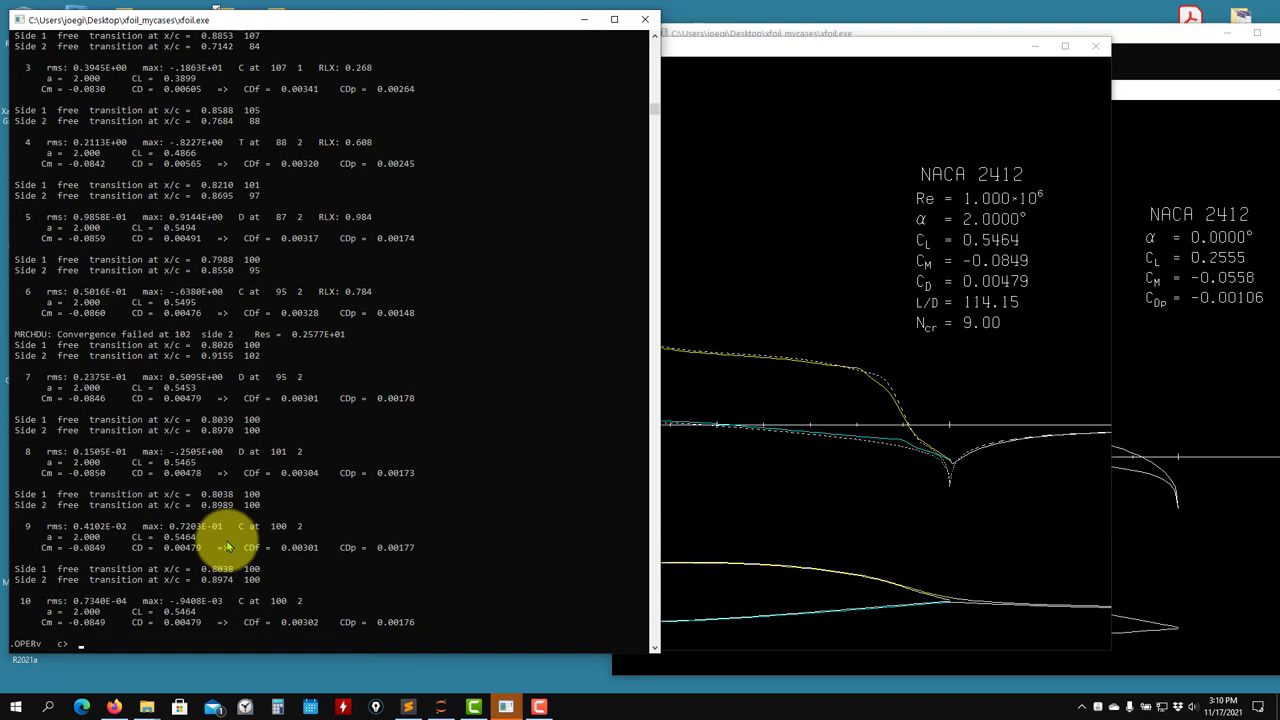
pyautogui.click(806, 402)
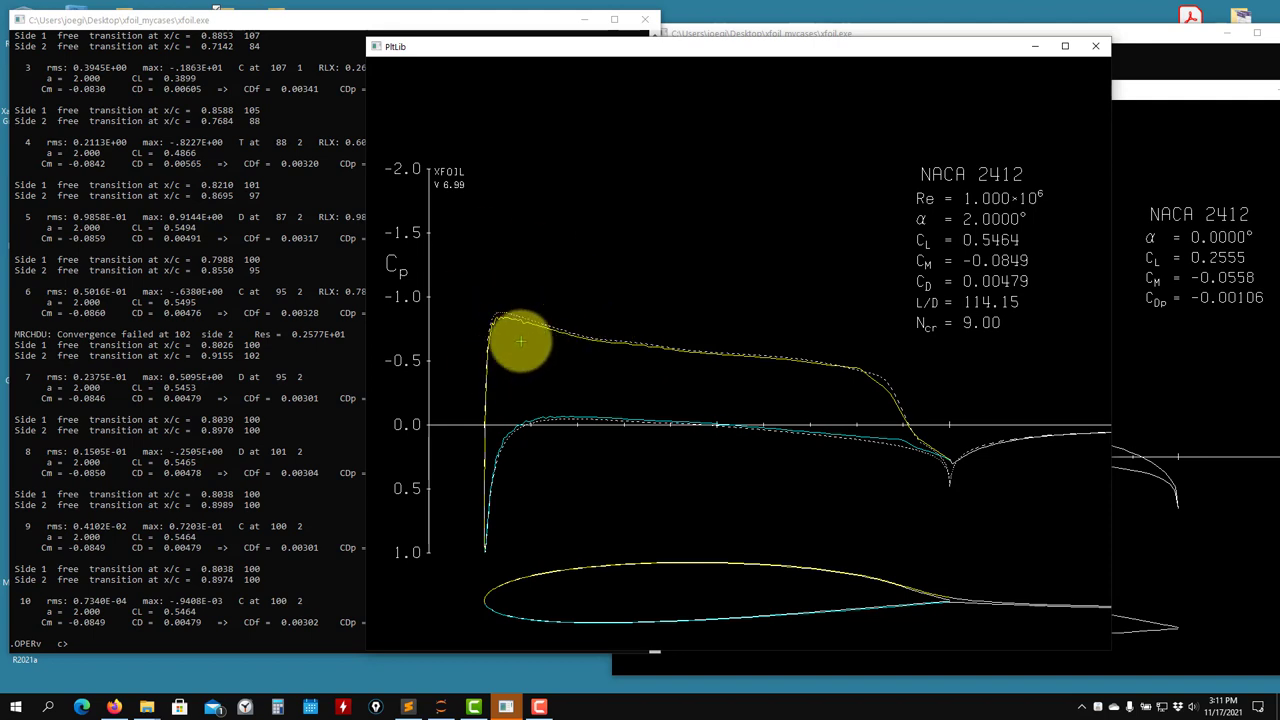
pyautogui.click(76, 385)
pyautogui.press('Return')
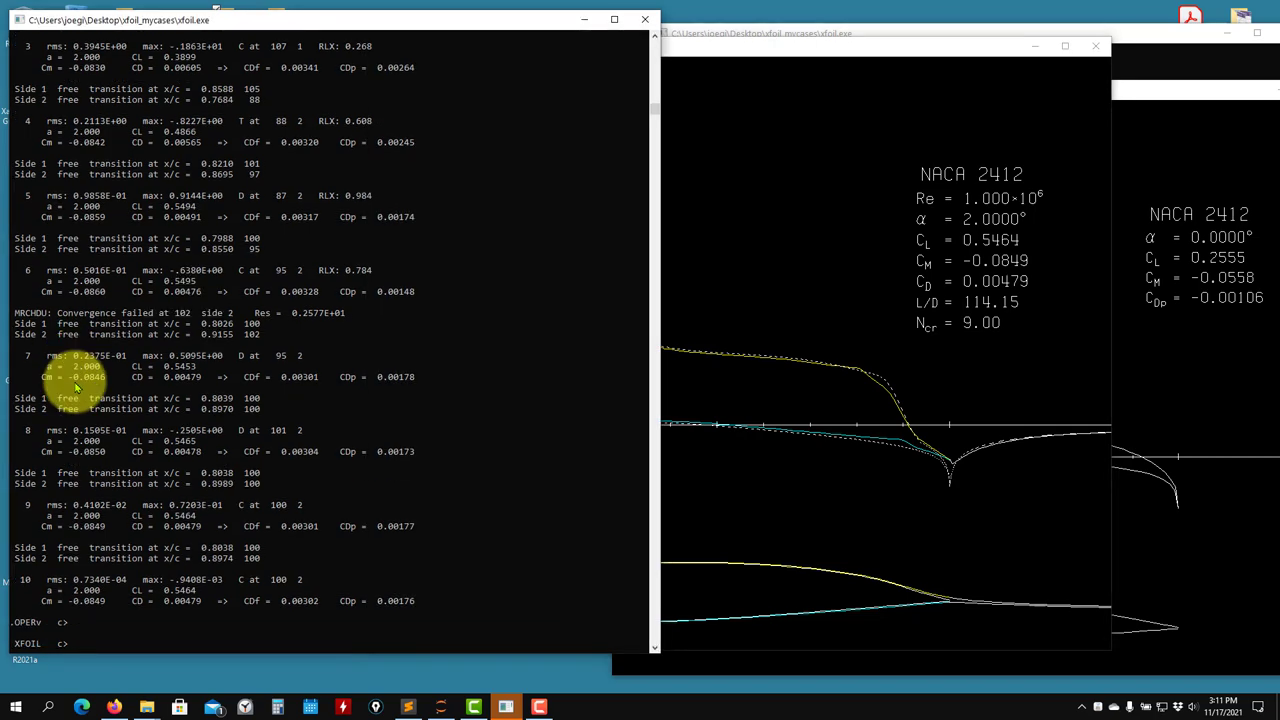
pyautogui.write('?')
pyautogui.press('Return')
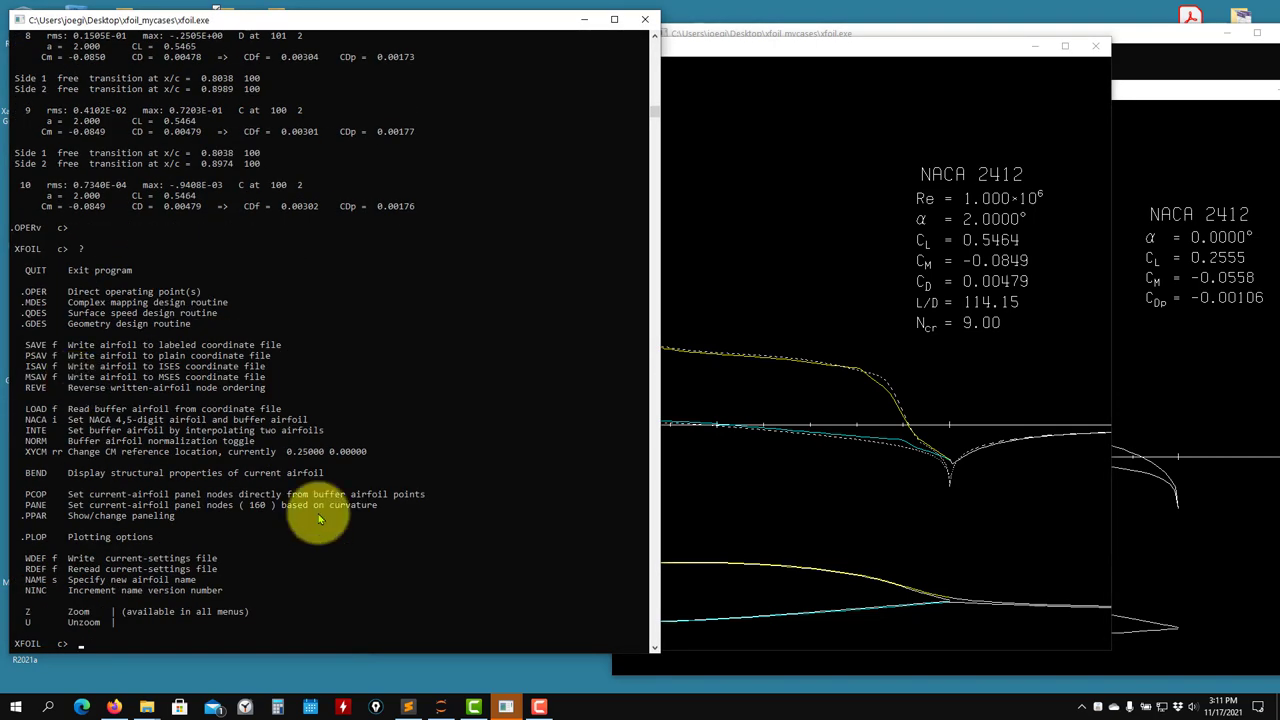
pyautogui.click(147, 708)
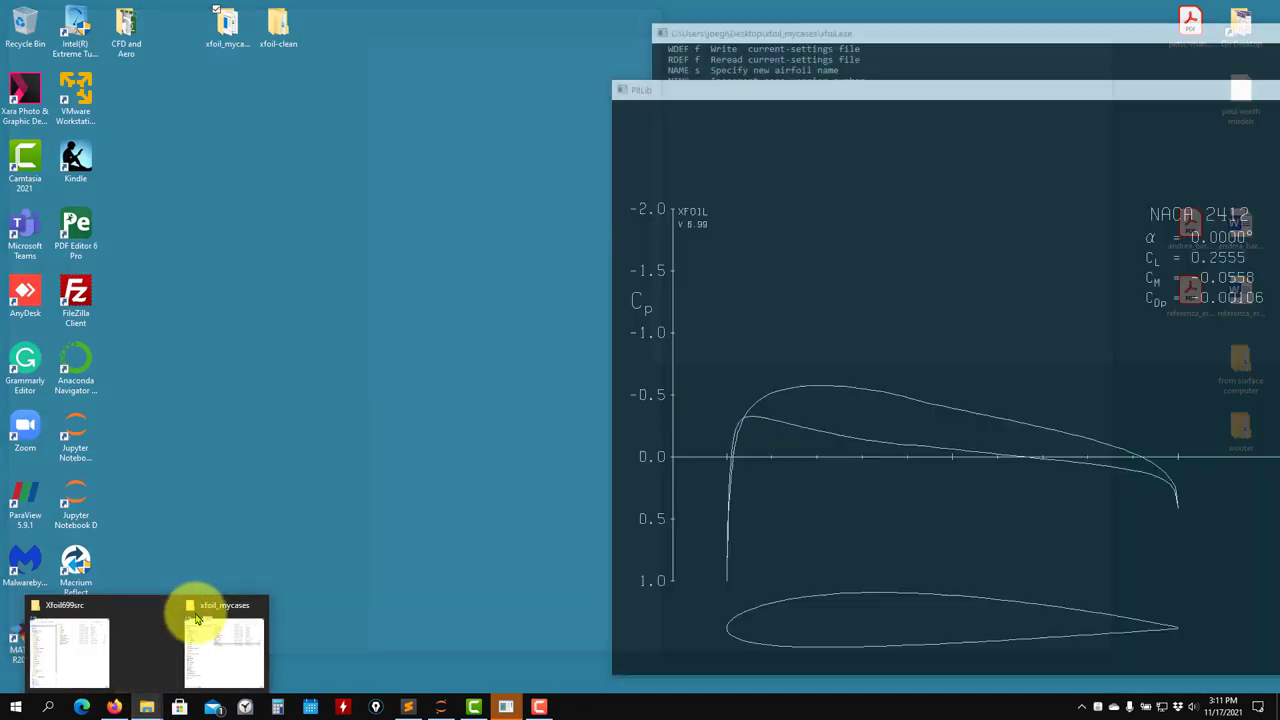
pyautogui.click(200, 620)
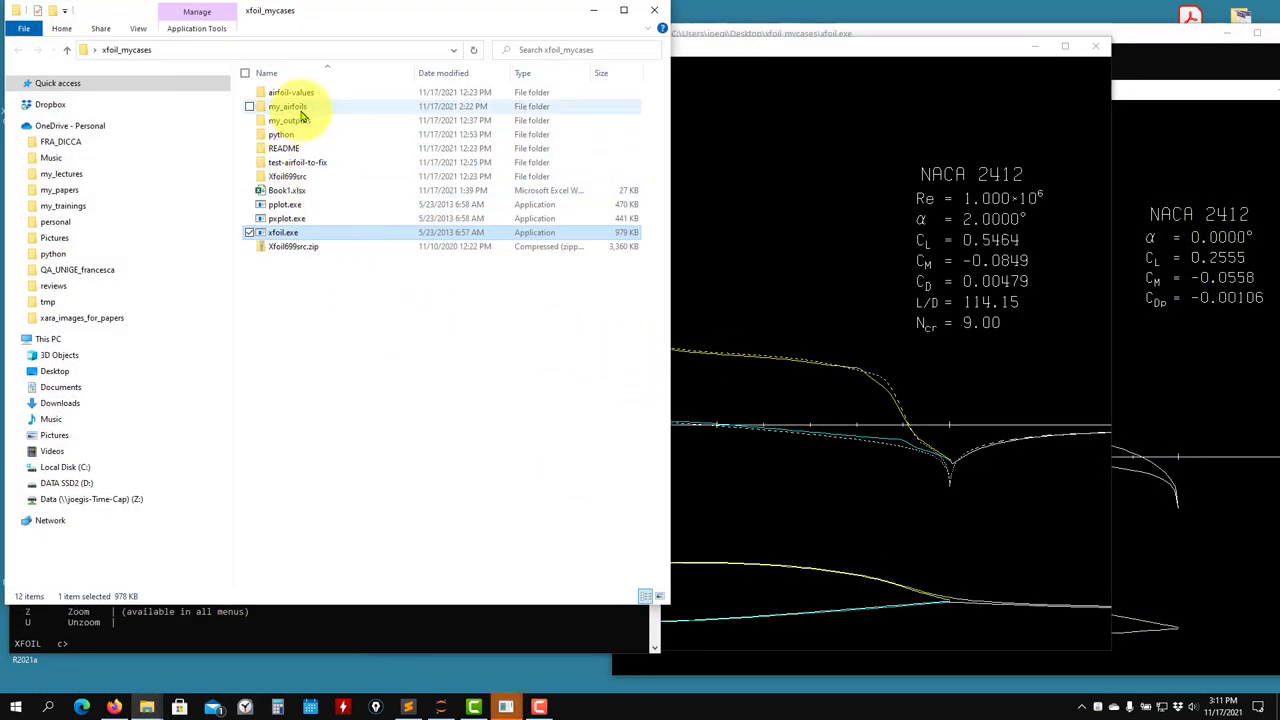
pyautogui.doubleClick(300, 106)
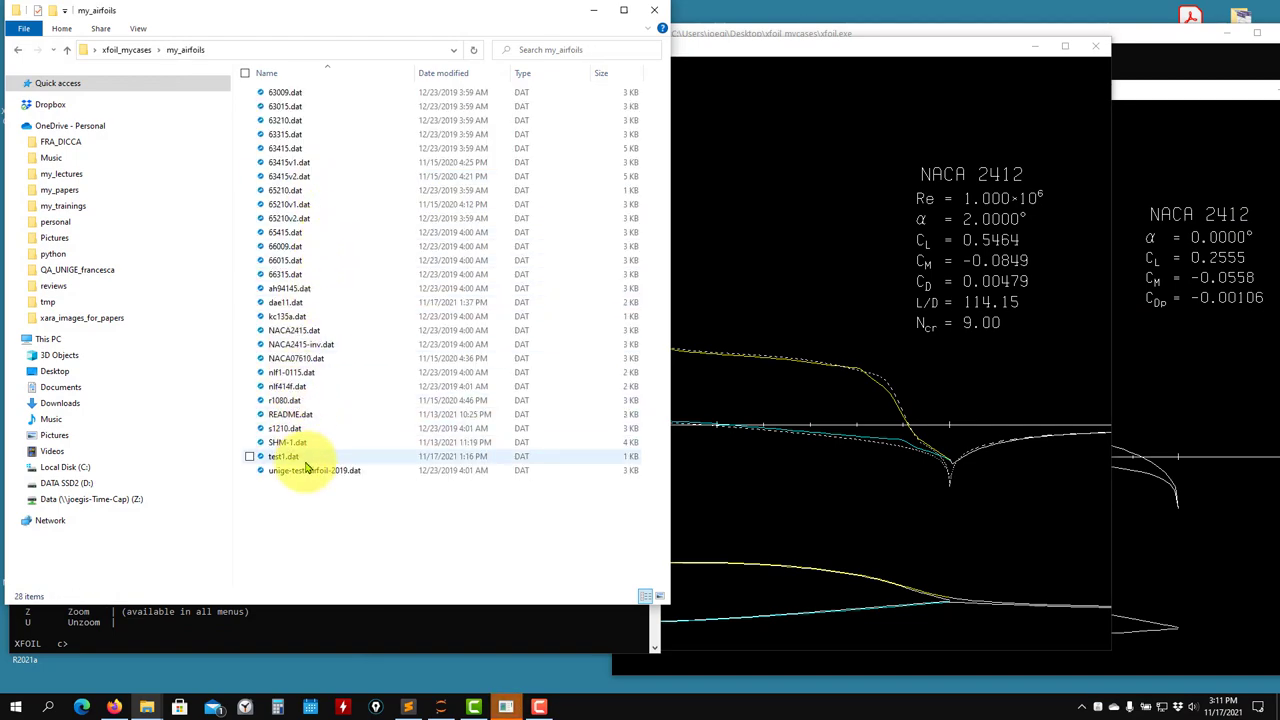
pyautogui.click(594, 16)
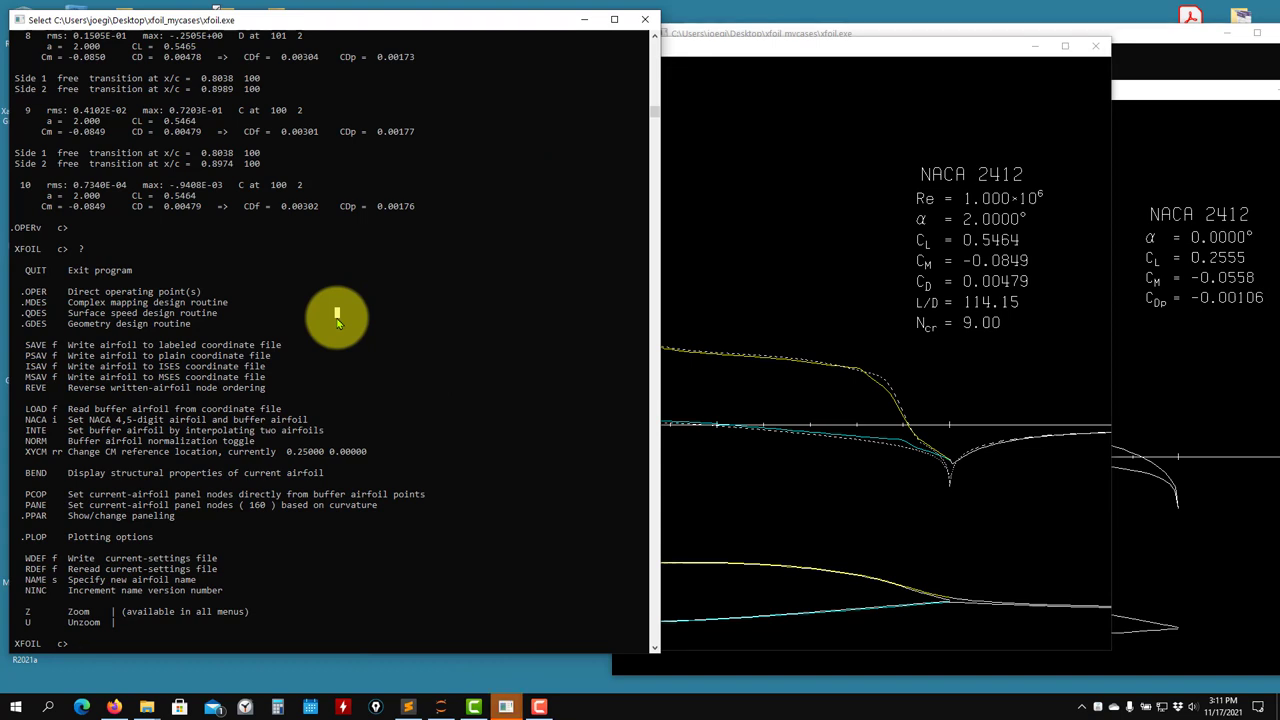
# Load my_airfoils/SHM-1.dat (129 nodes) and display its paneling parameters
pyautogui.write('load')
pyautogui.press('Return')
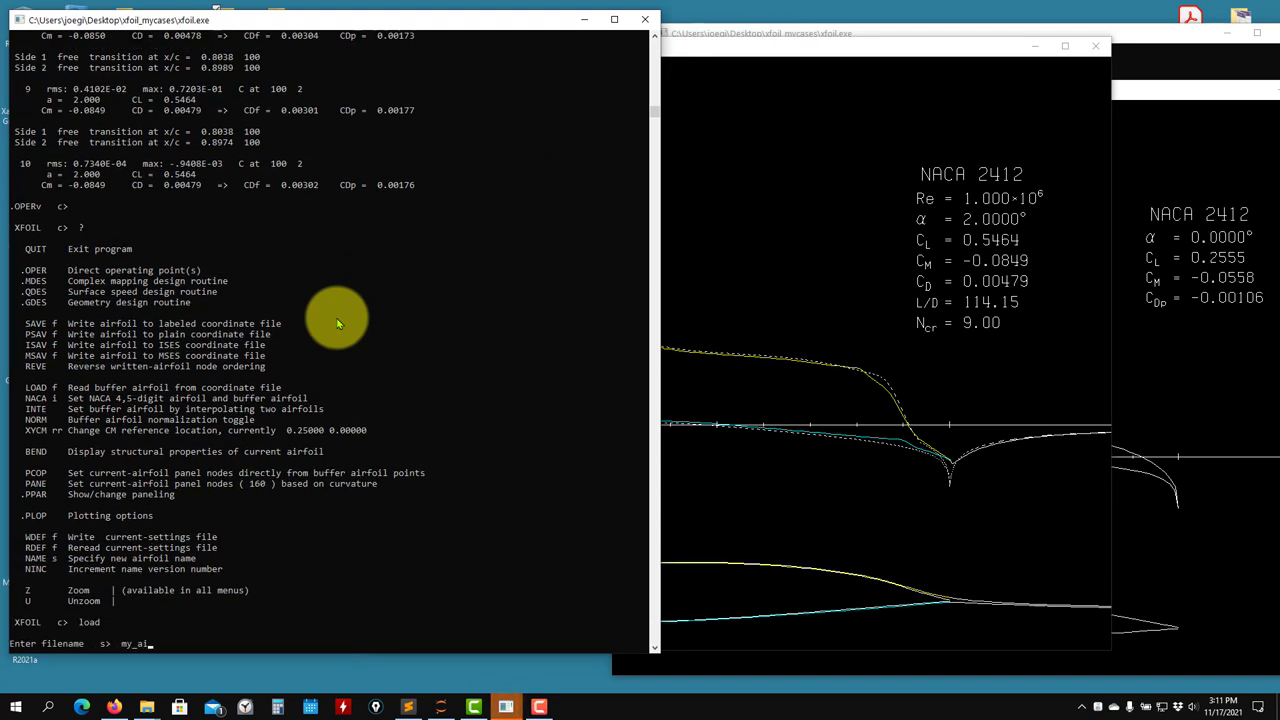
pyautogui.write('my_airfoils/SHM1.dat')
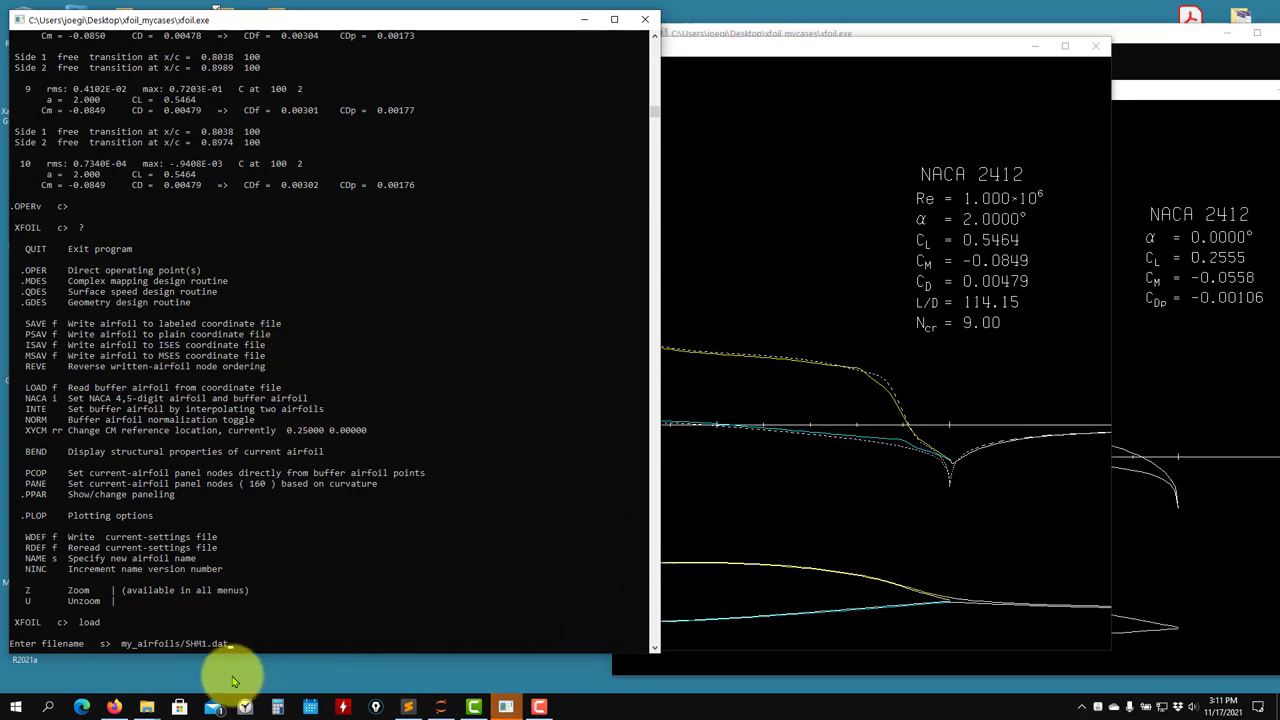
pyautogui.moveTo(147, 707)
pyautogui.click(200, 672)
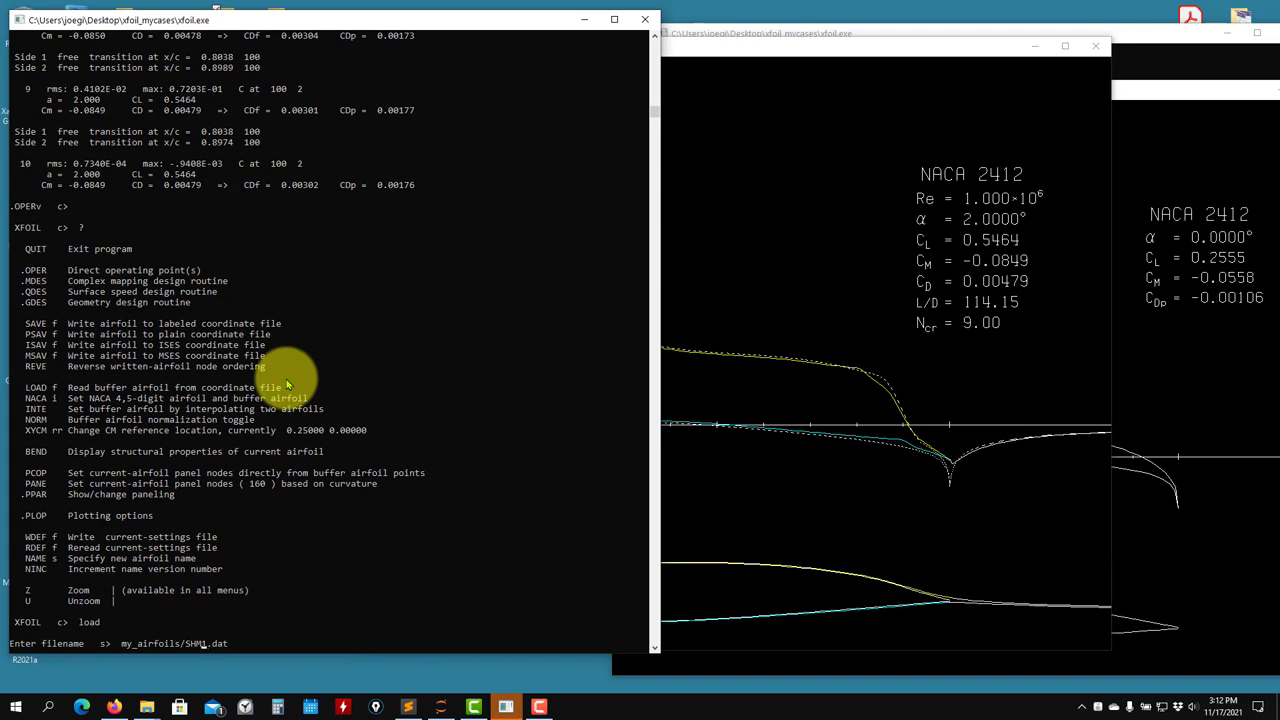
pyautogui.write('-')
pyautogui.press('Return')
pyautogui.write('ppar')
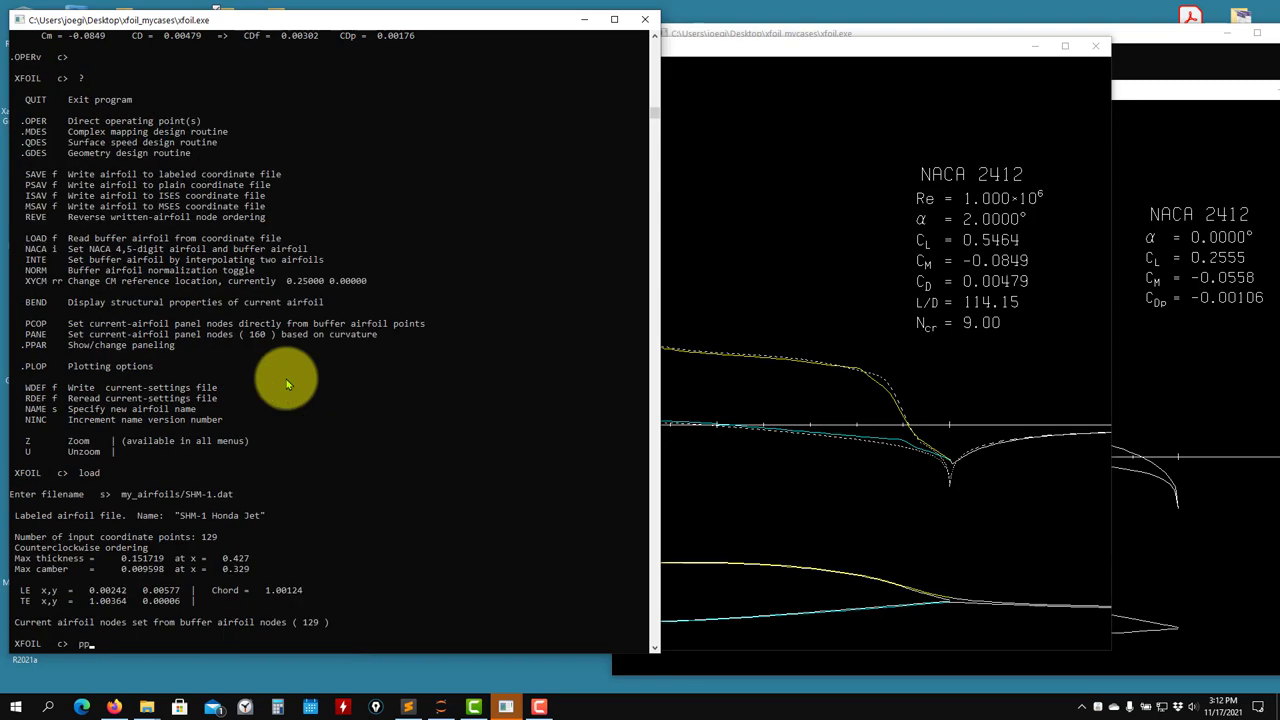
pyautogui.press('Return')
# Review the SHM-1 paneling plot and accept it unchanged
pyautogui.click(715, 299)
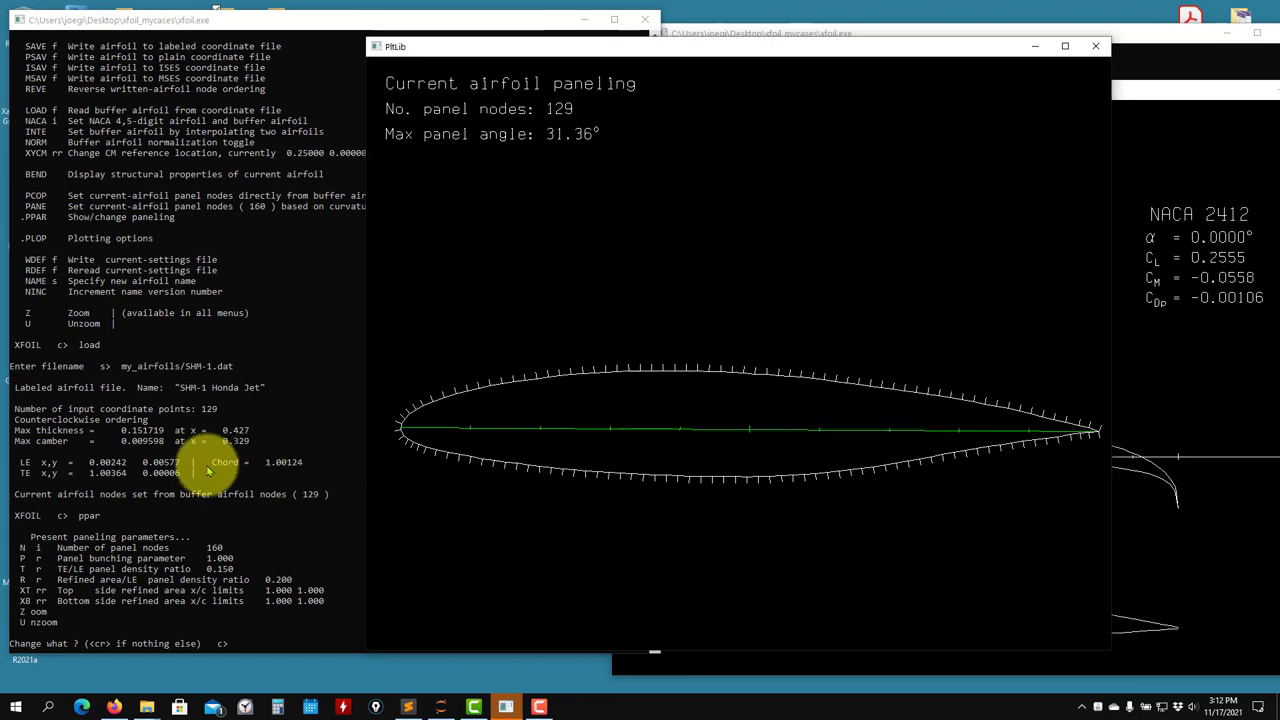
pyautogui.click(185, 473)
pyautogui.press('Return')
# Toggle viscous mode off, run alpha 0 (CL 0.2664), and view the Cp plot
pyautogui.write('oper')
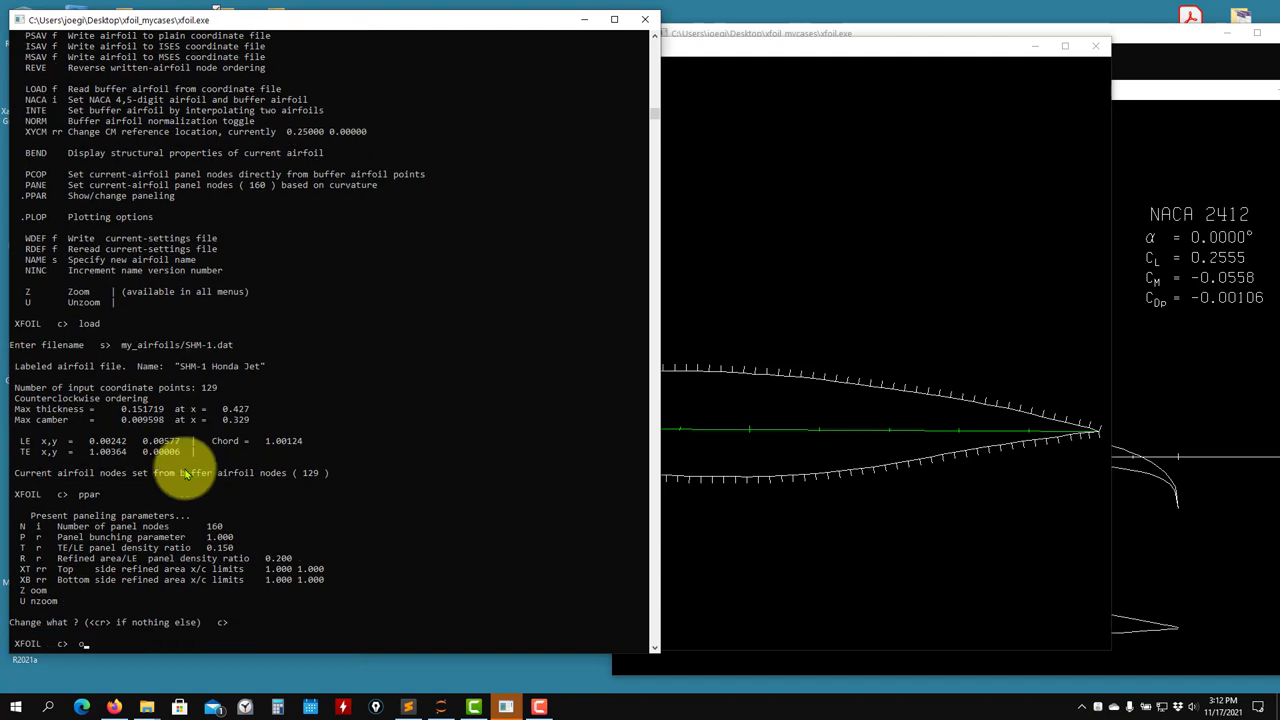
pyautogui.press('Return')
pyautogui.write('visc')
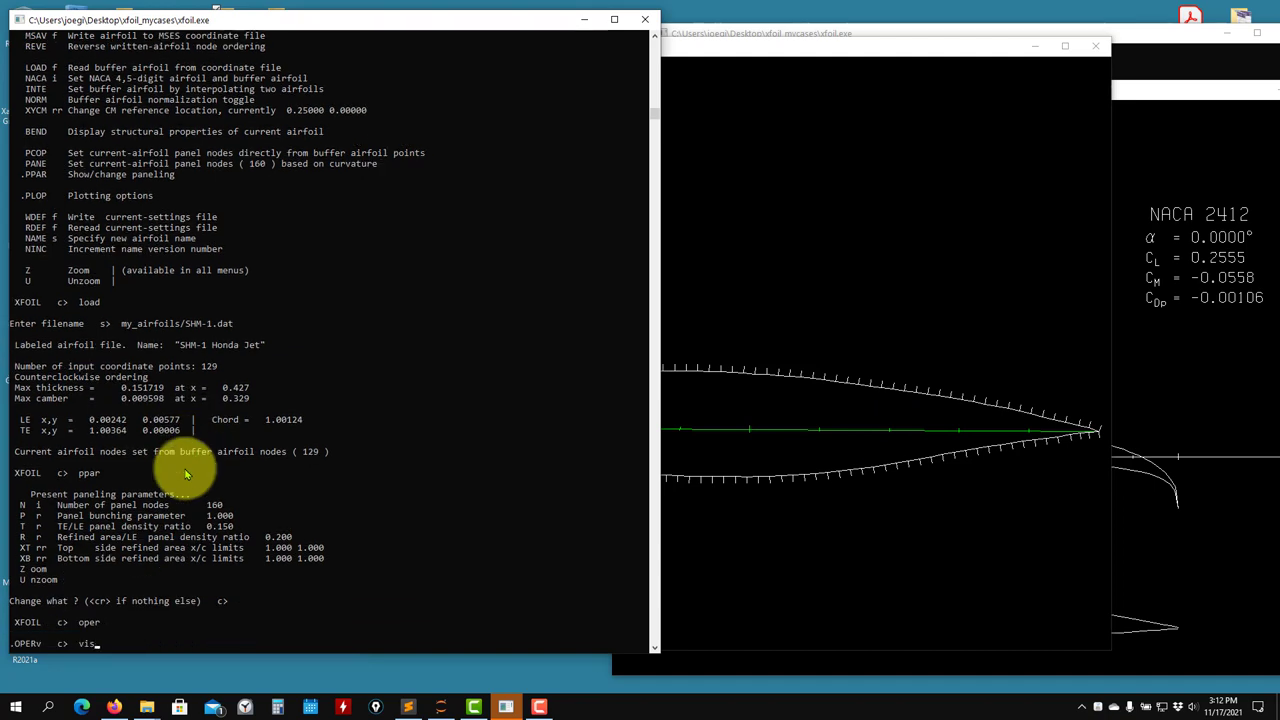
pyautogui.press('Return')
pyautogui.write('ala')
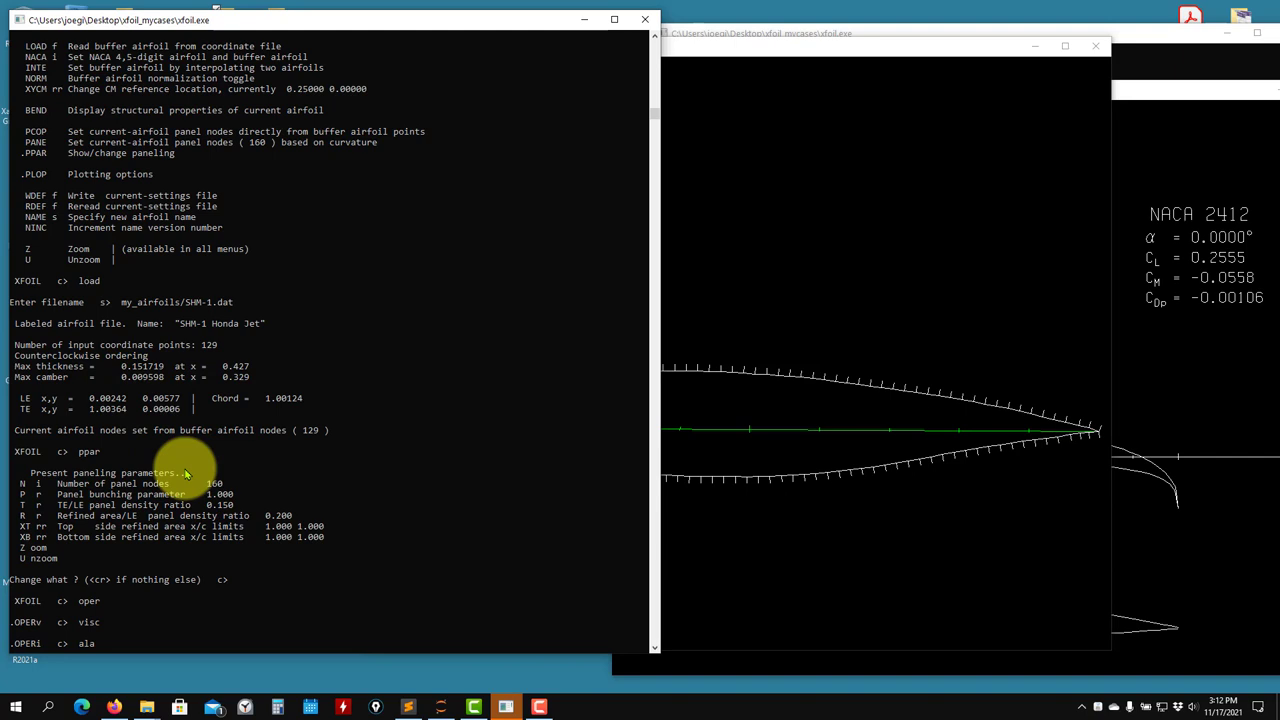
pyautogui.write('fa')
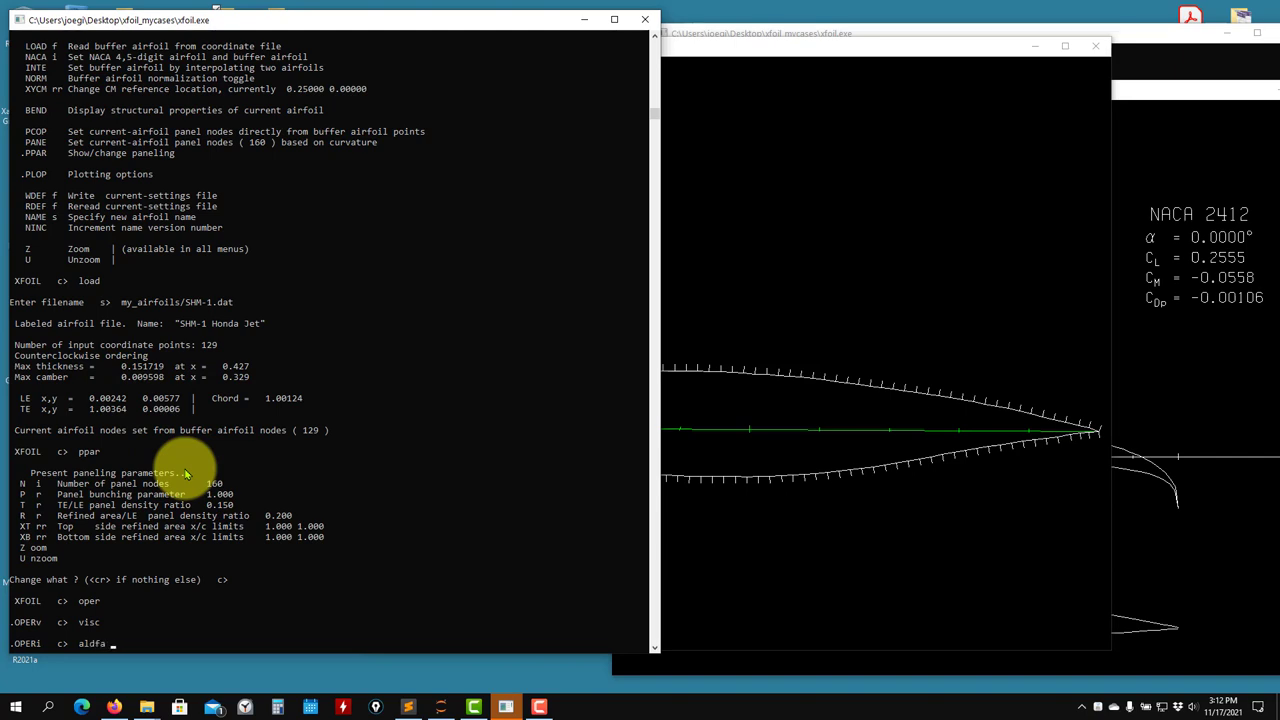
pyautogui.press('BackSpace')
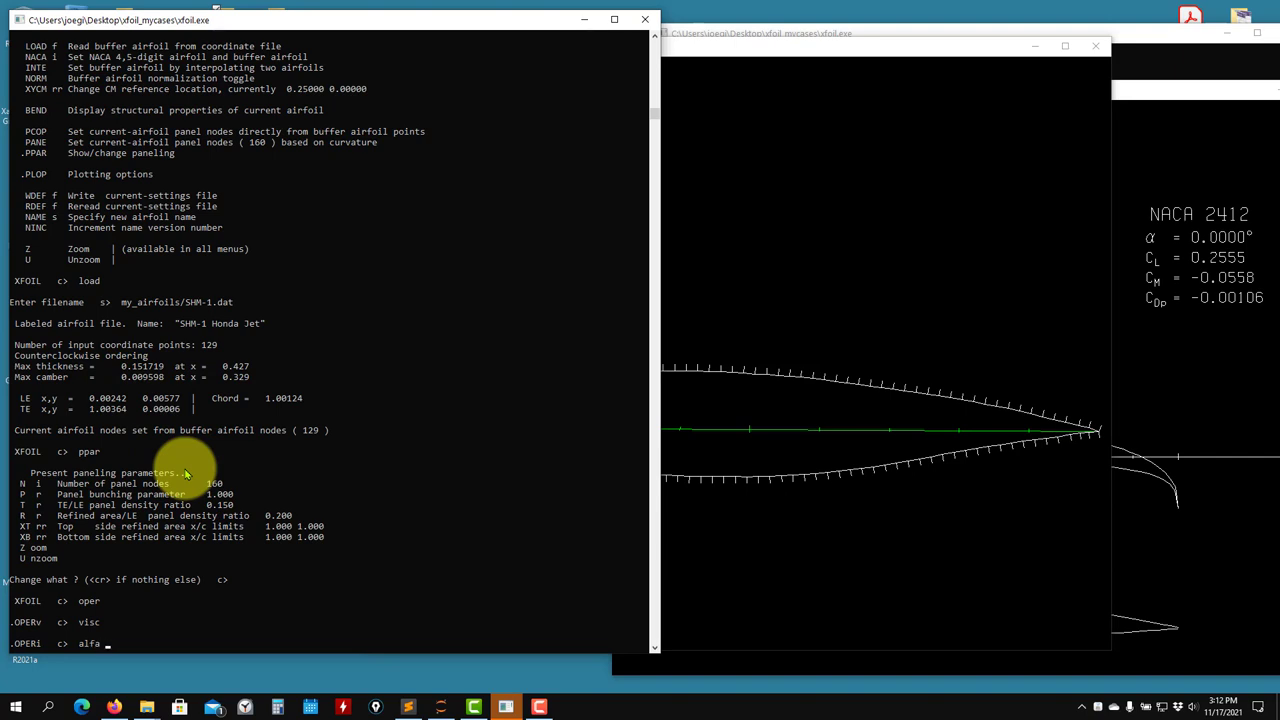
pyautogui.write('a 0')
pyautogui.press('Return')
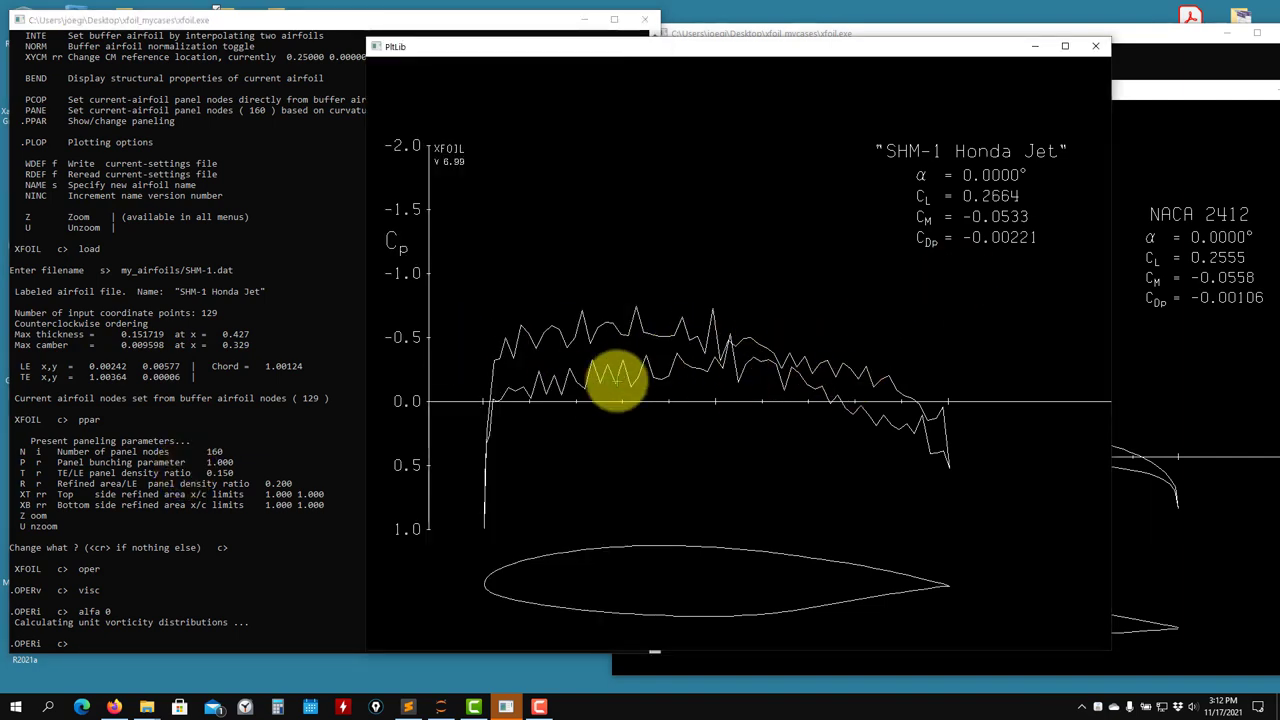
pyautogui.click(89, 475)
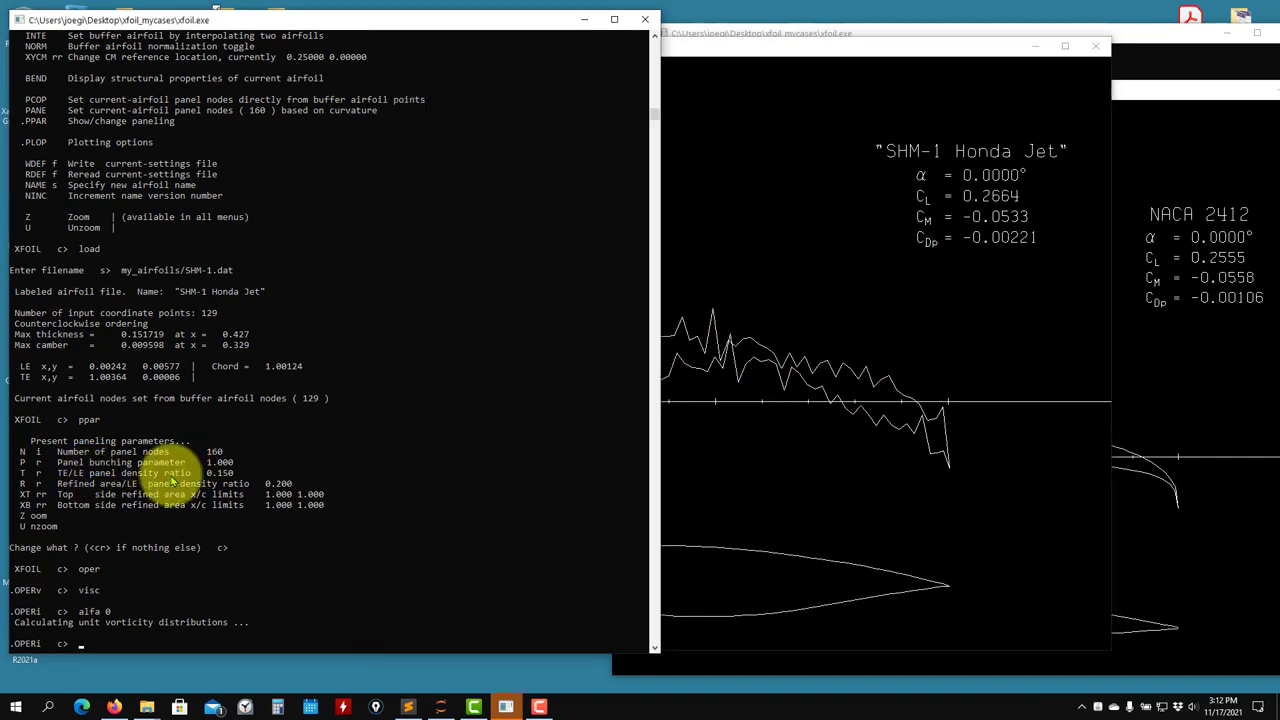
pyautogui.press('Return')
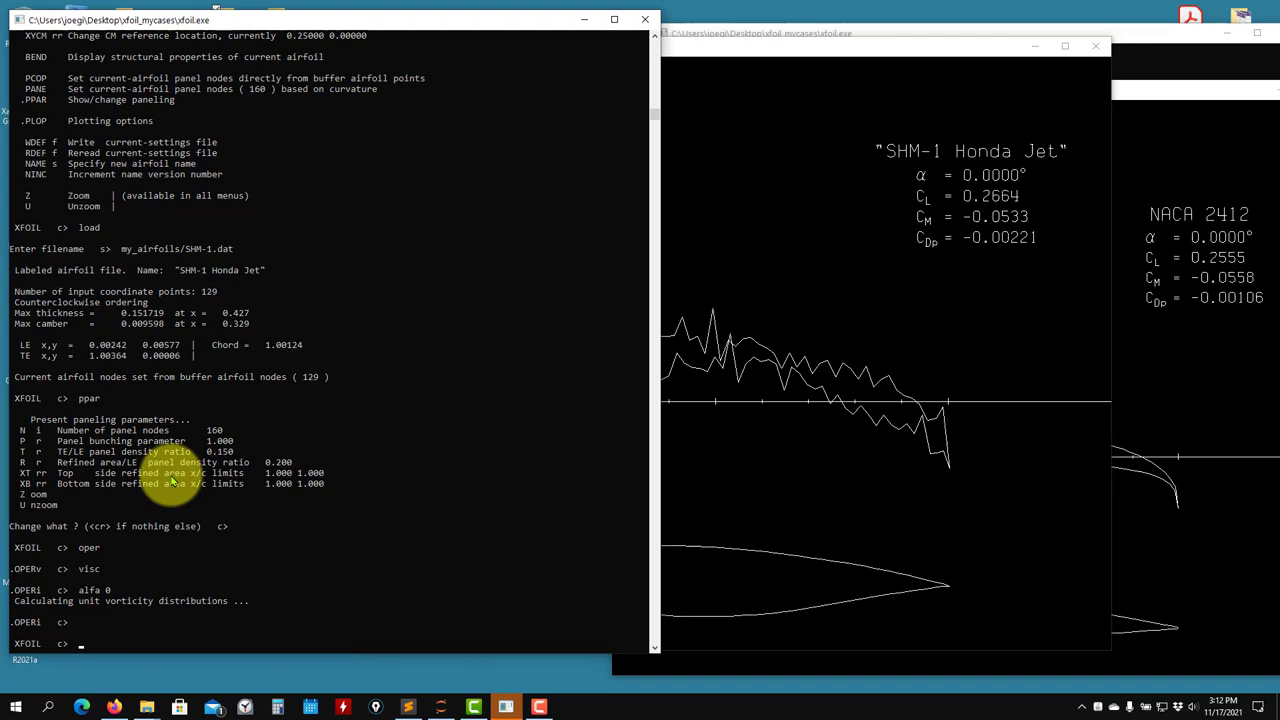
pyautogui.click(886, 423)
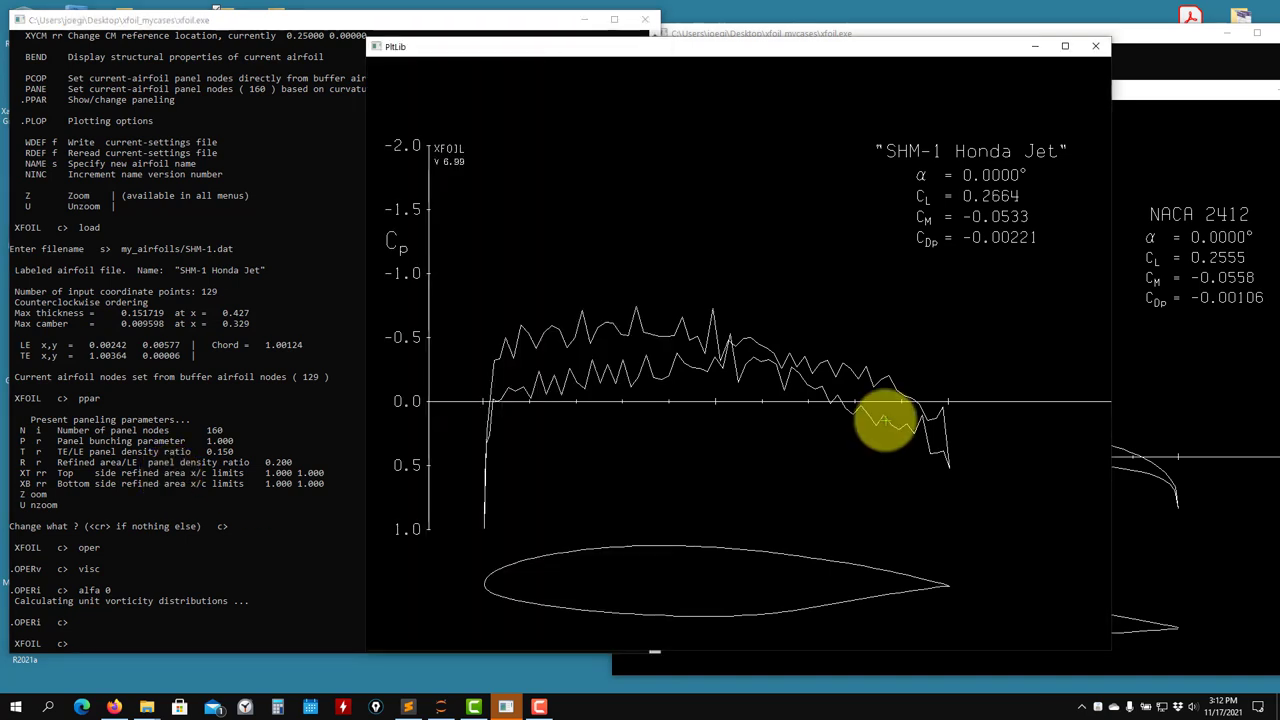
pyautogui.click(206, 434)
# Repanel SHM-1 with 300 nodes and accept the new paneling
pyautogui.write('ppar')
pyautogui.press('Return')
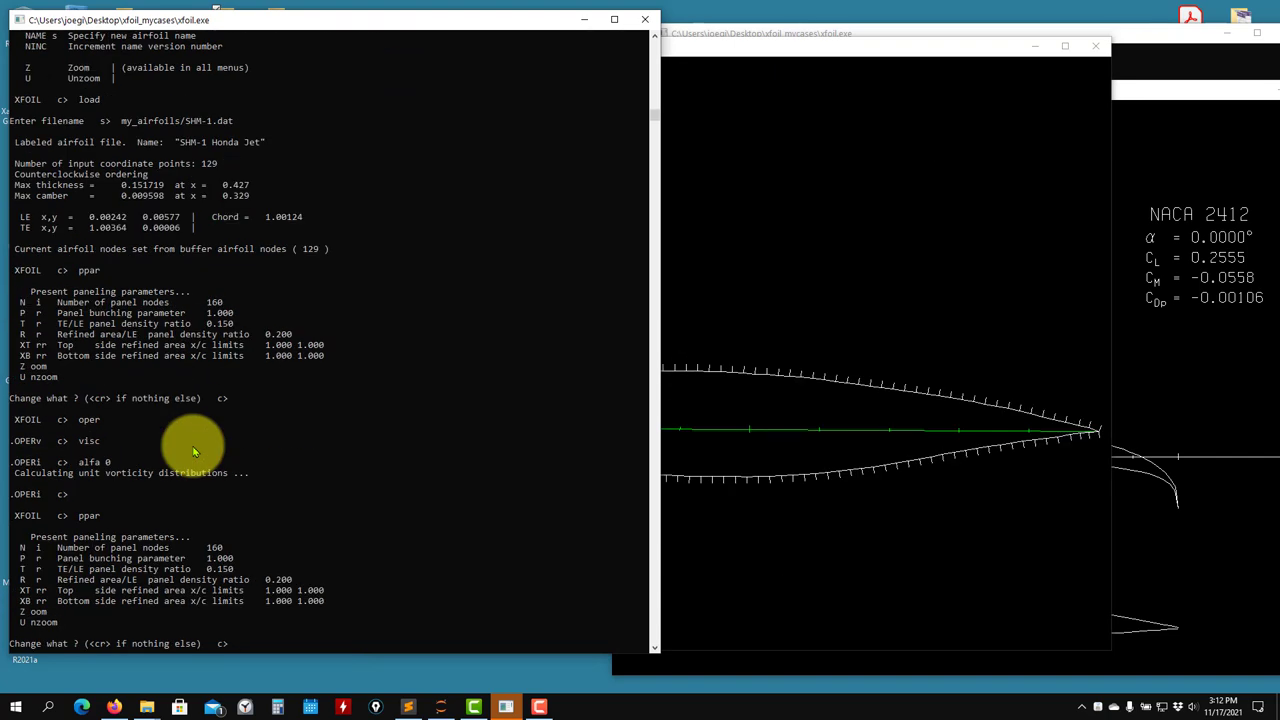
pyautogui.write('n')
pyautogui.press('Return')
pyautogui.write('300')
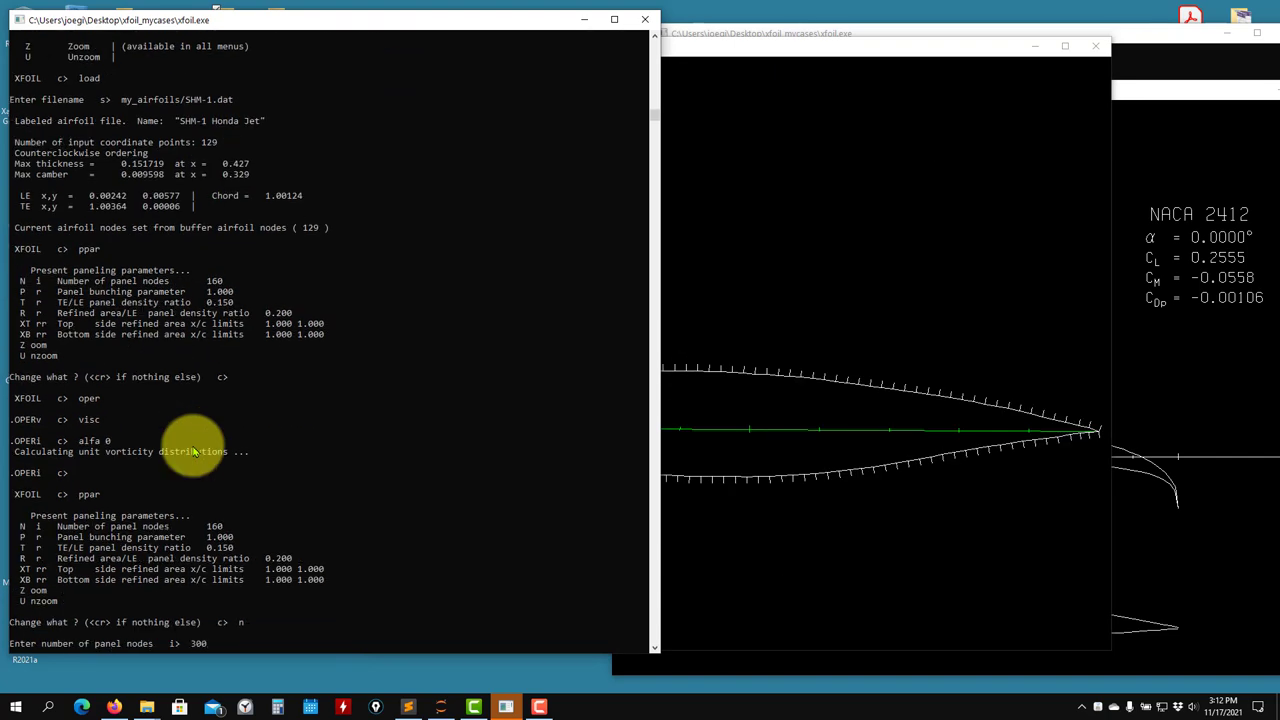
pyautogui.press('Return')
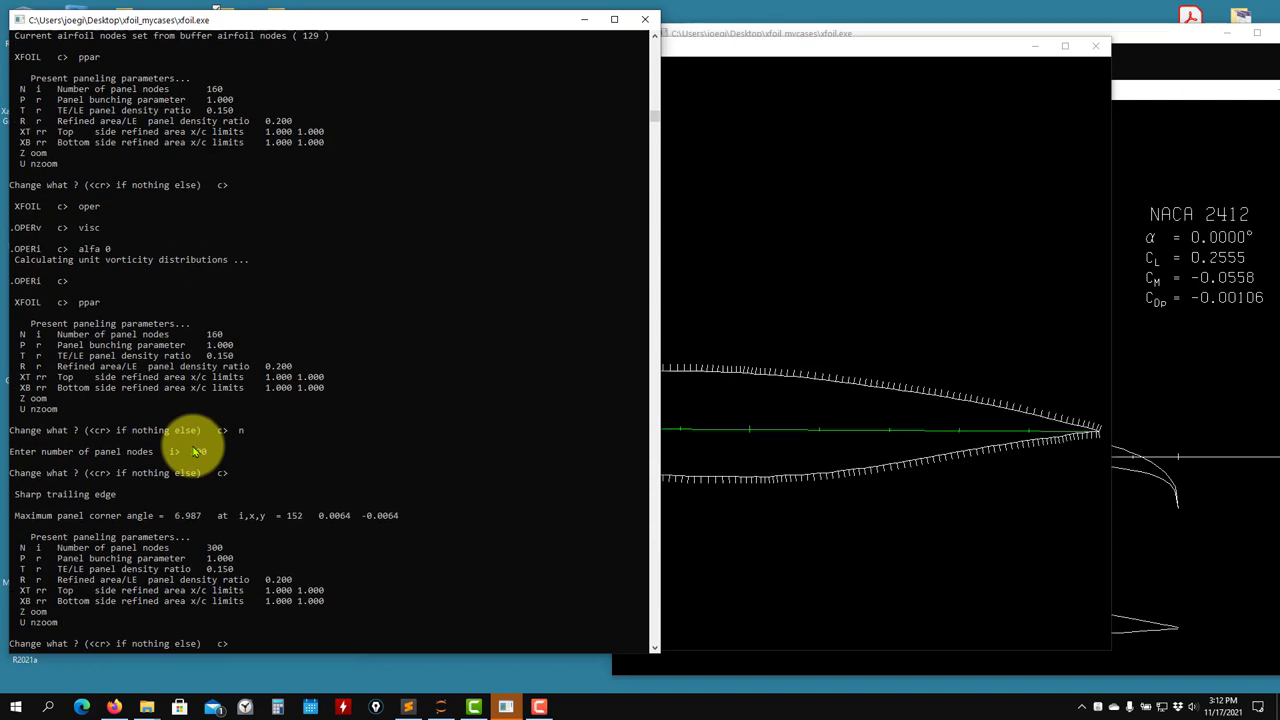
pyautogui.click(685, 366)
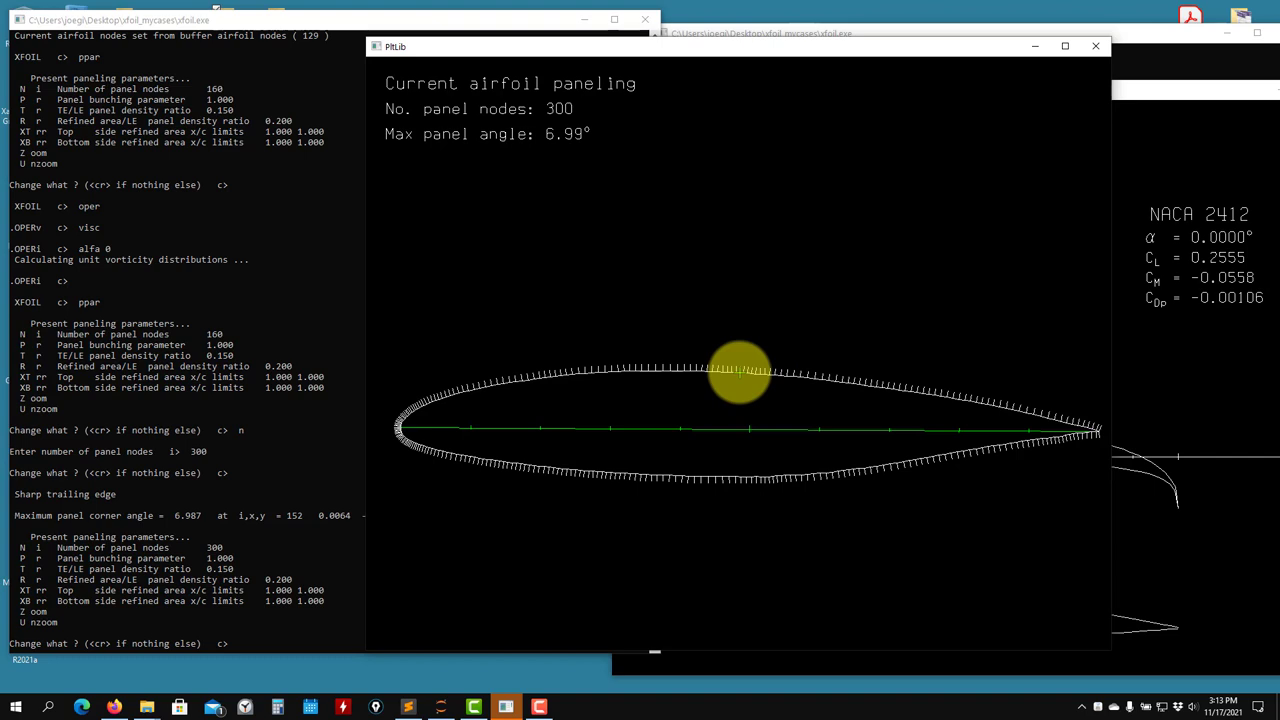
pyautogui.click(189, 430)
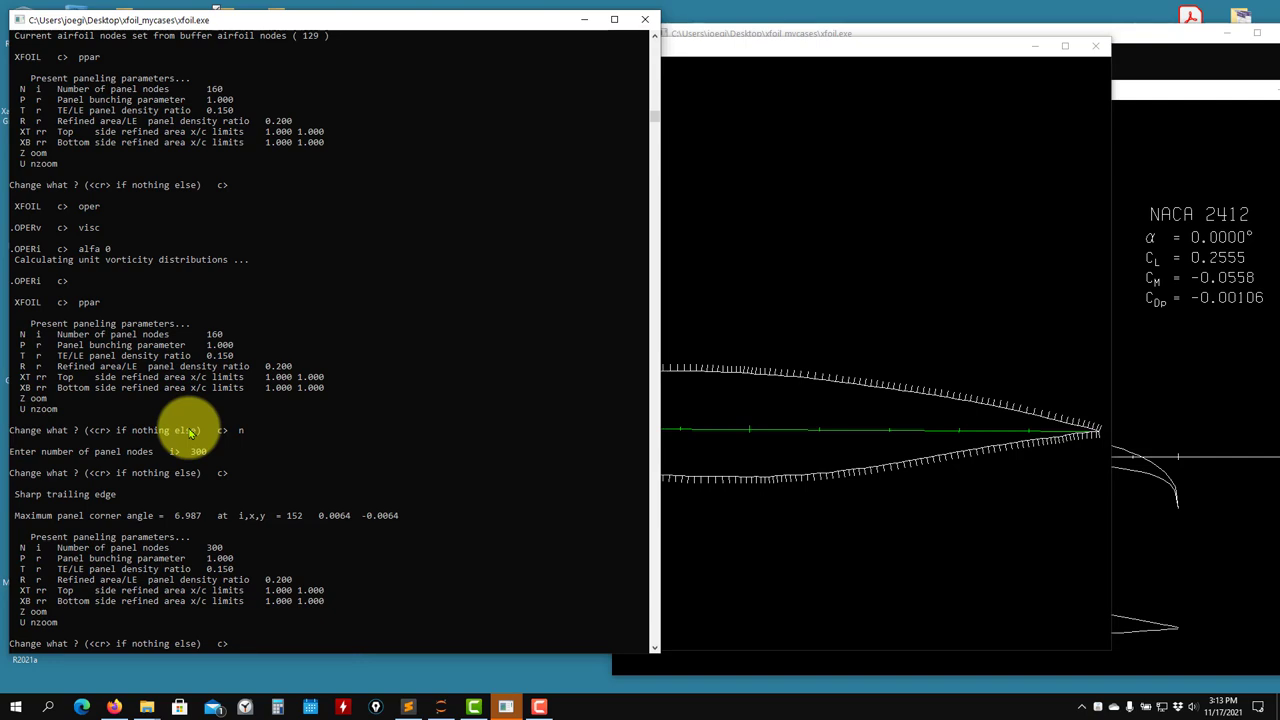
pyautogui.press('Return')
# Rerun alpha 0 (CL 0.2762, CM -0.0556), exit OPER, and list top-level commands
pyautogui.write('o')
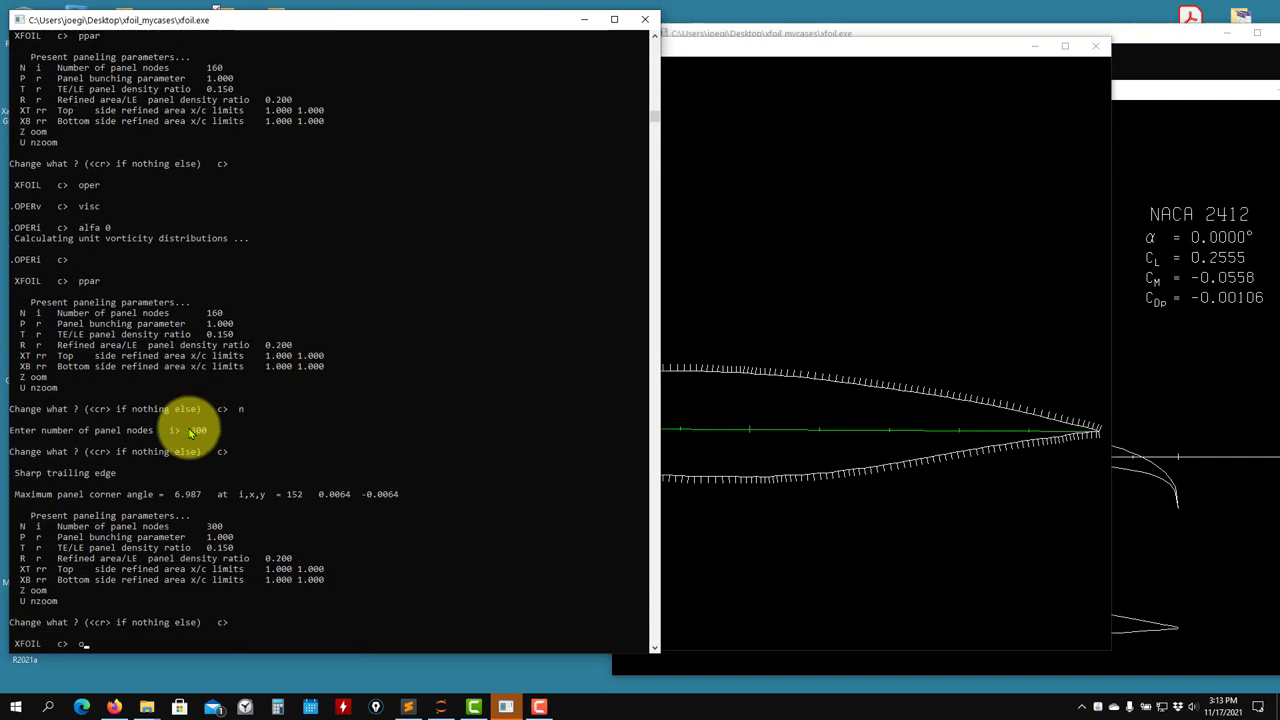
pyautogui.write('per')
pyautogui.press('Return')
pyautogui.write('alfa 0')
pyautogui.press('Return')
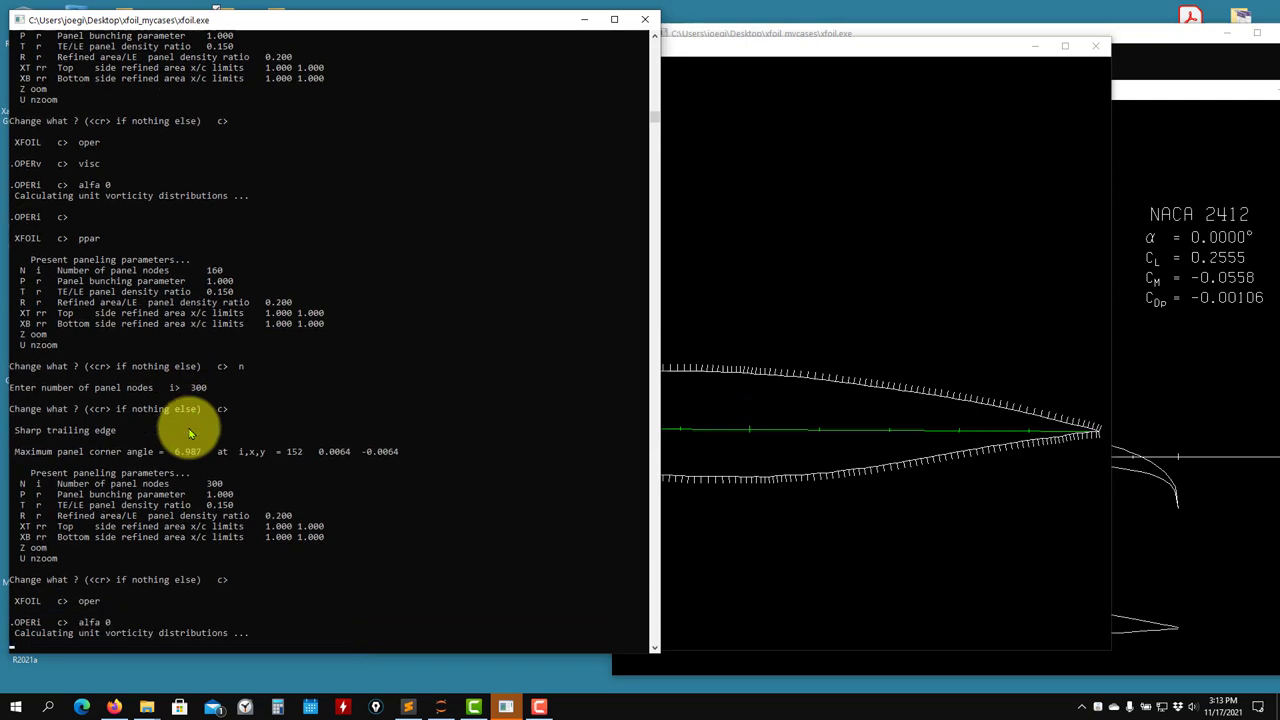
pyautogui.click(875, 428)
pyautogui.click(212, 405)
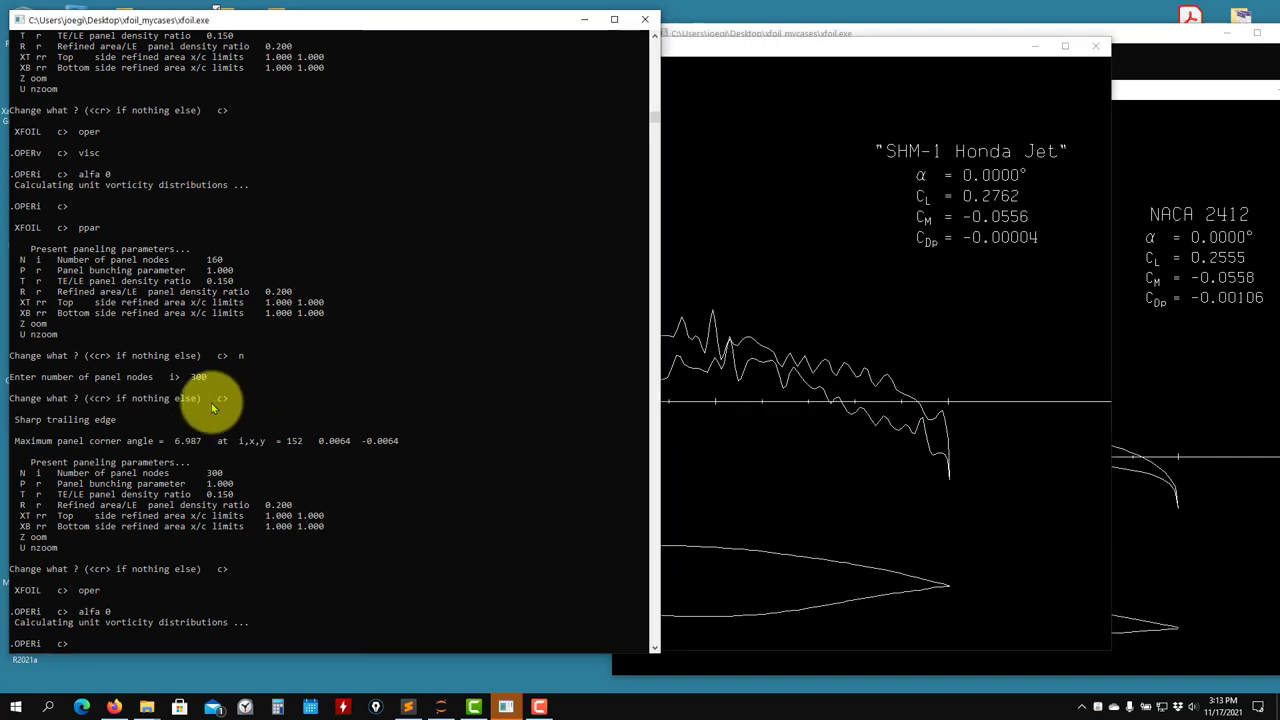
pyautogui.press('Return')
pyautogui.write('?')
pyautogui.press('Return')
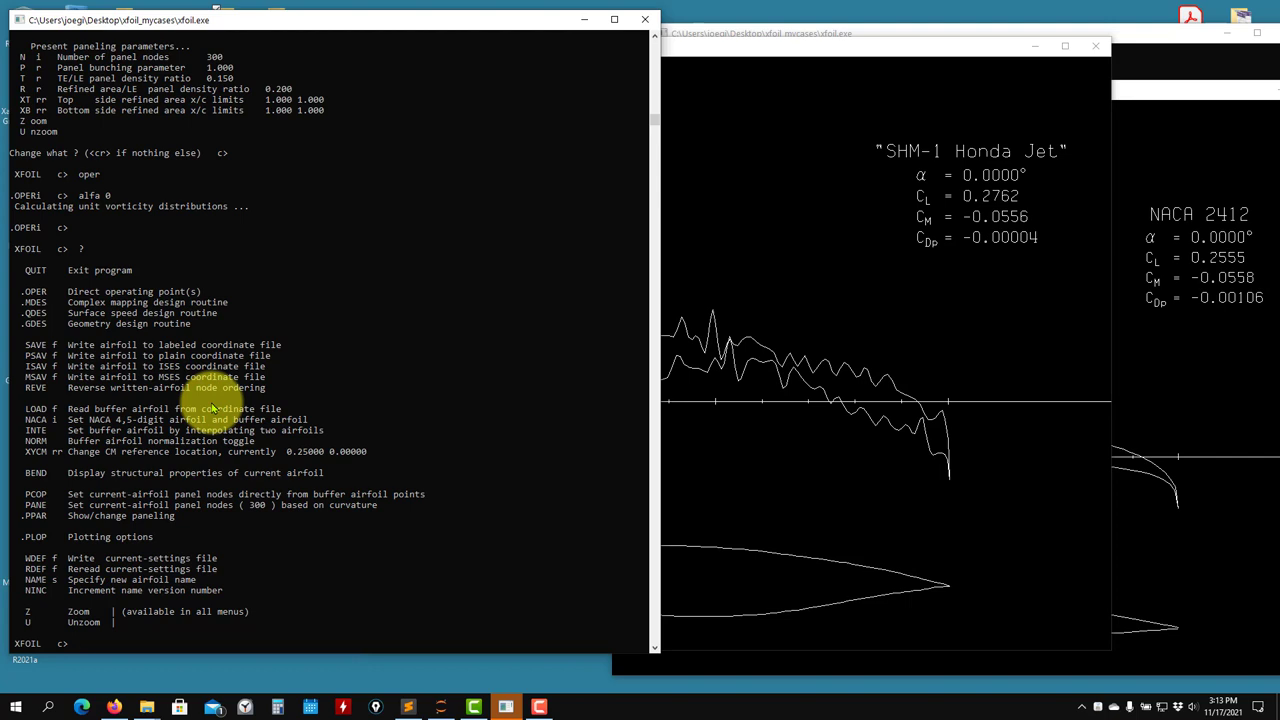
# Enter MDES and set Qspec from the alpha 0 surface speed distribution
pyautogui.write('mdes')
pyautogui.press('Return')
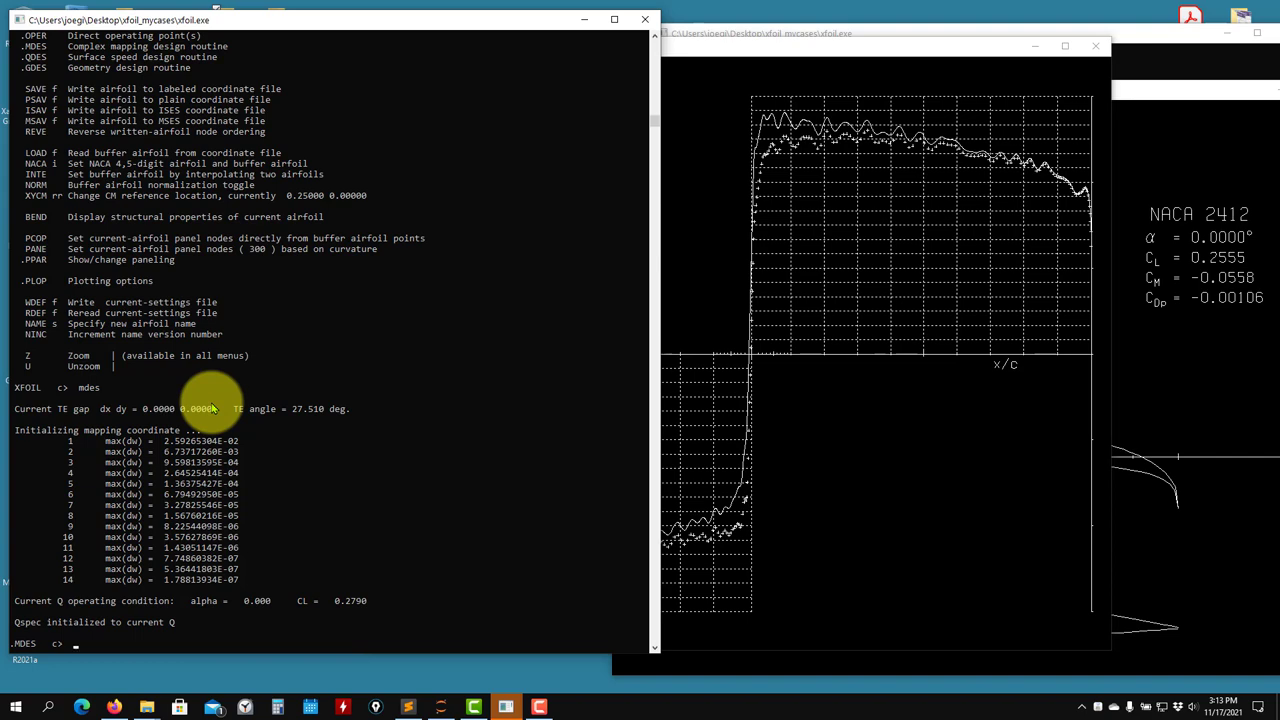
pyautogui.write('aq 0')
pyautogui.press('Return')
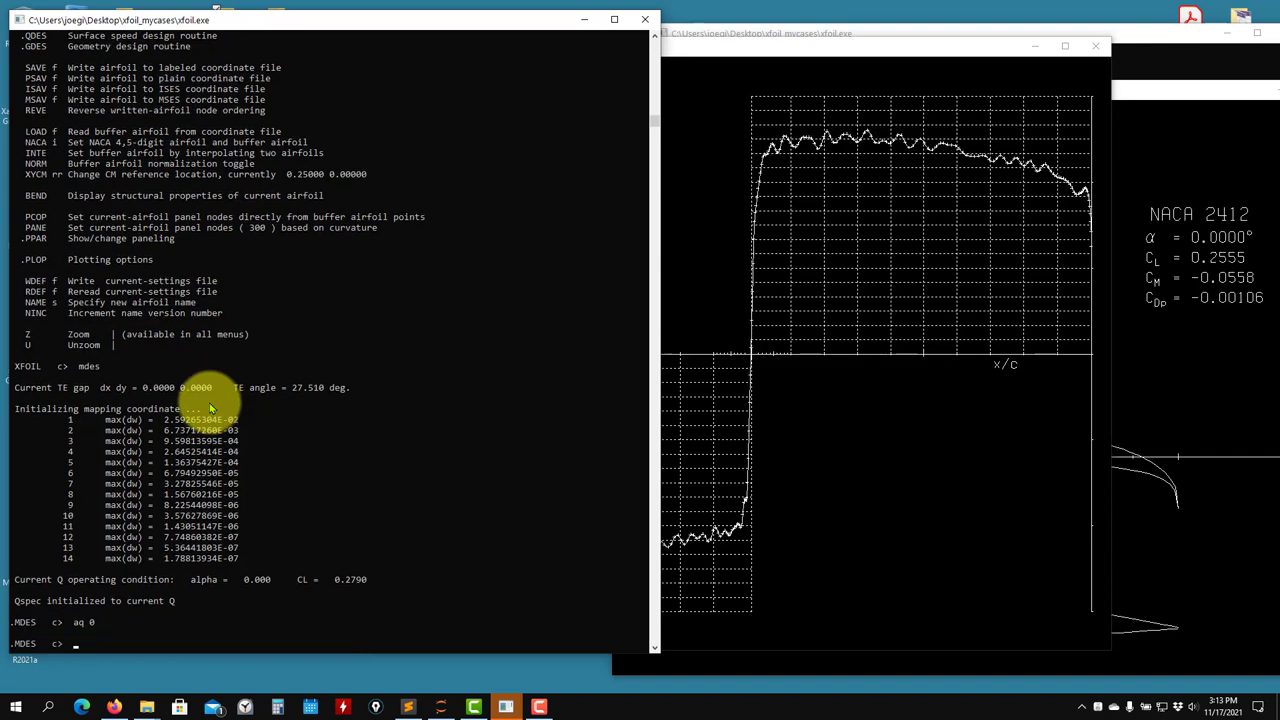
# Smooth Qspec with one filter pass, giving CL 0.279130 and CM -0.056257
pyautogui.click(851, 222)
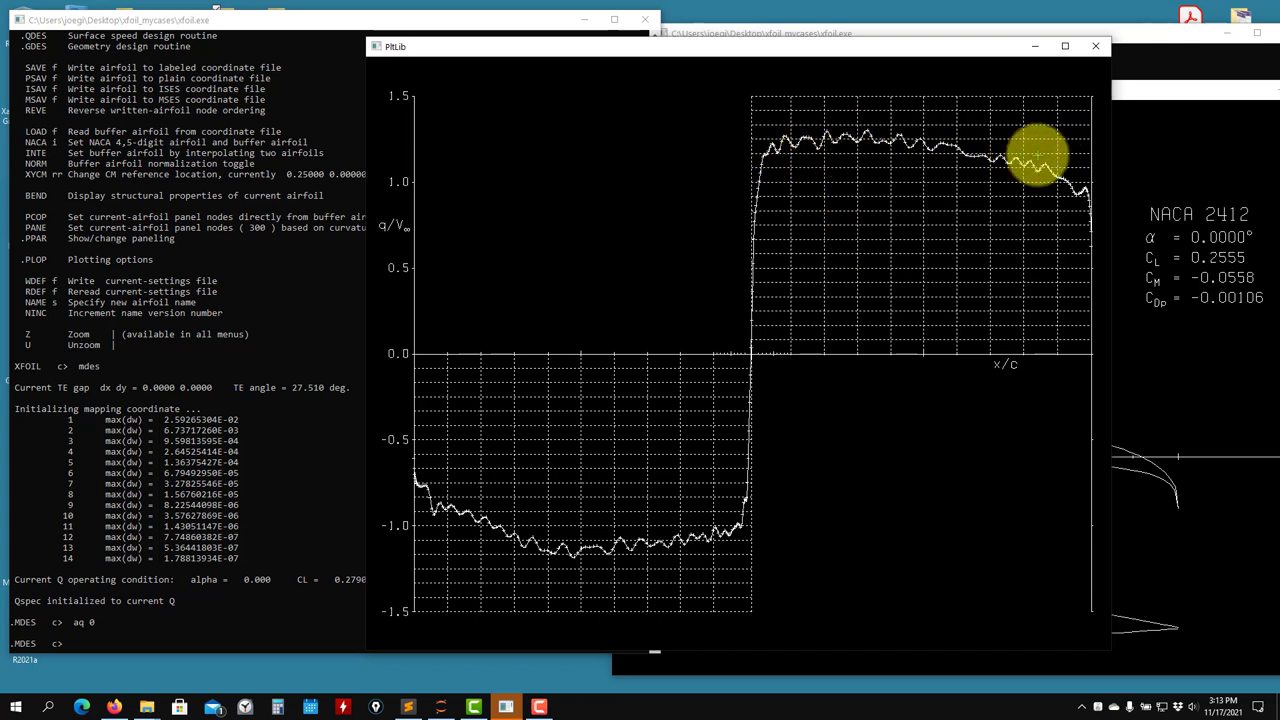
pyautogui.click(258, 334)
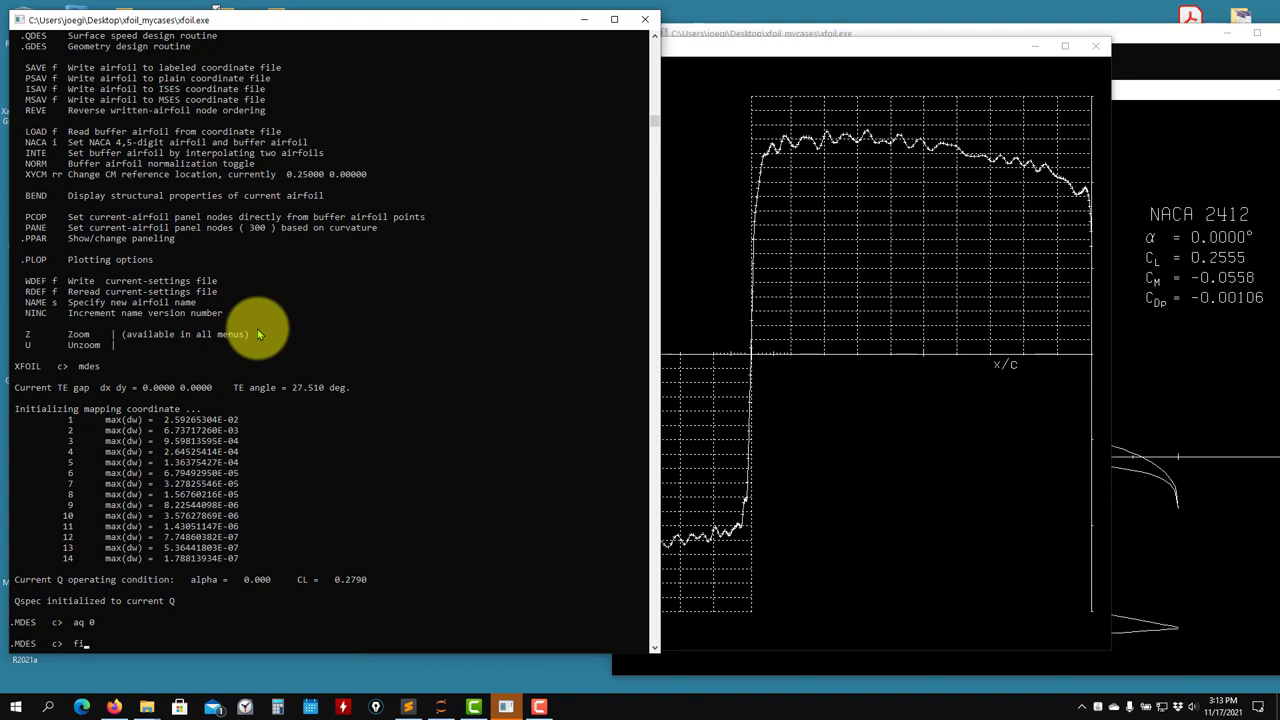
pyautogui.write('filt')
pyautogui.press('Return')
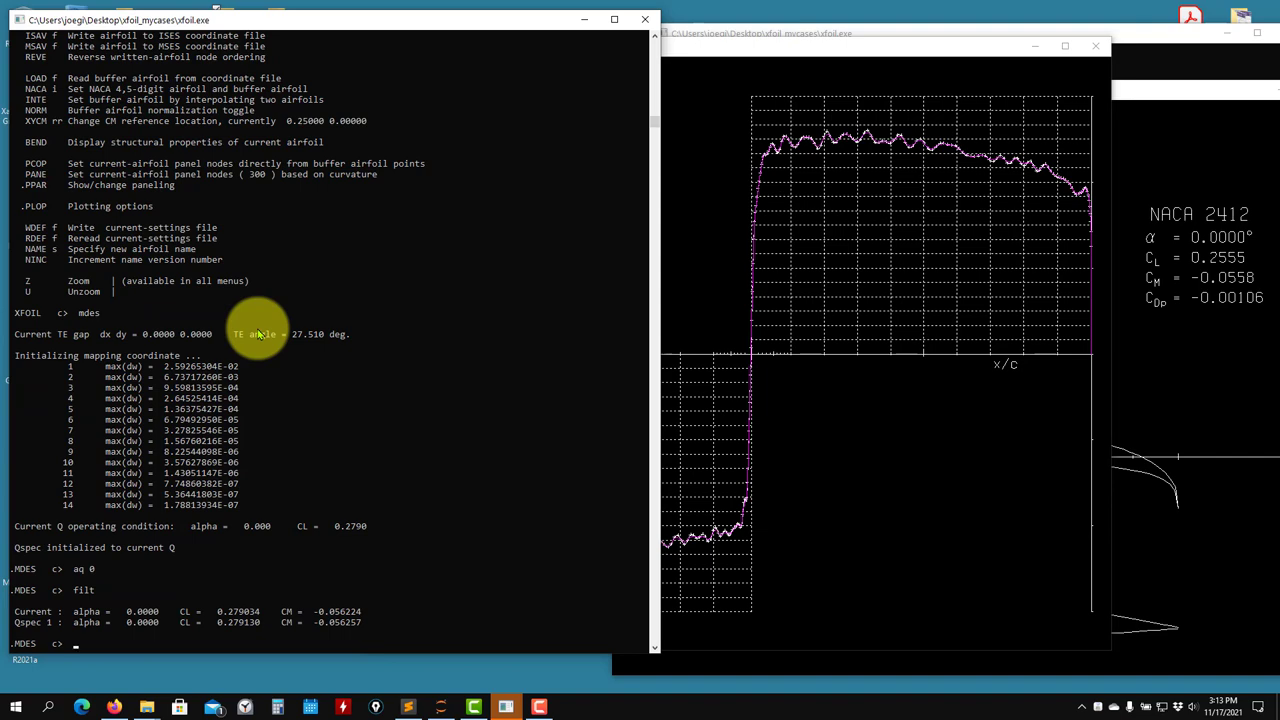
# Apply about eight more filter passes to smooth the Qspec distribution
pyautogui.click(761, 189)
pyautogui.click(175, 265)
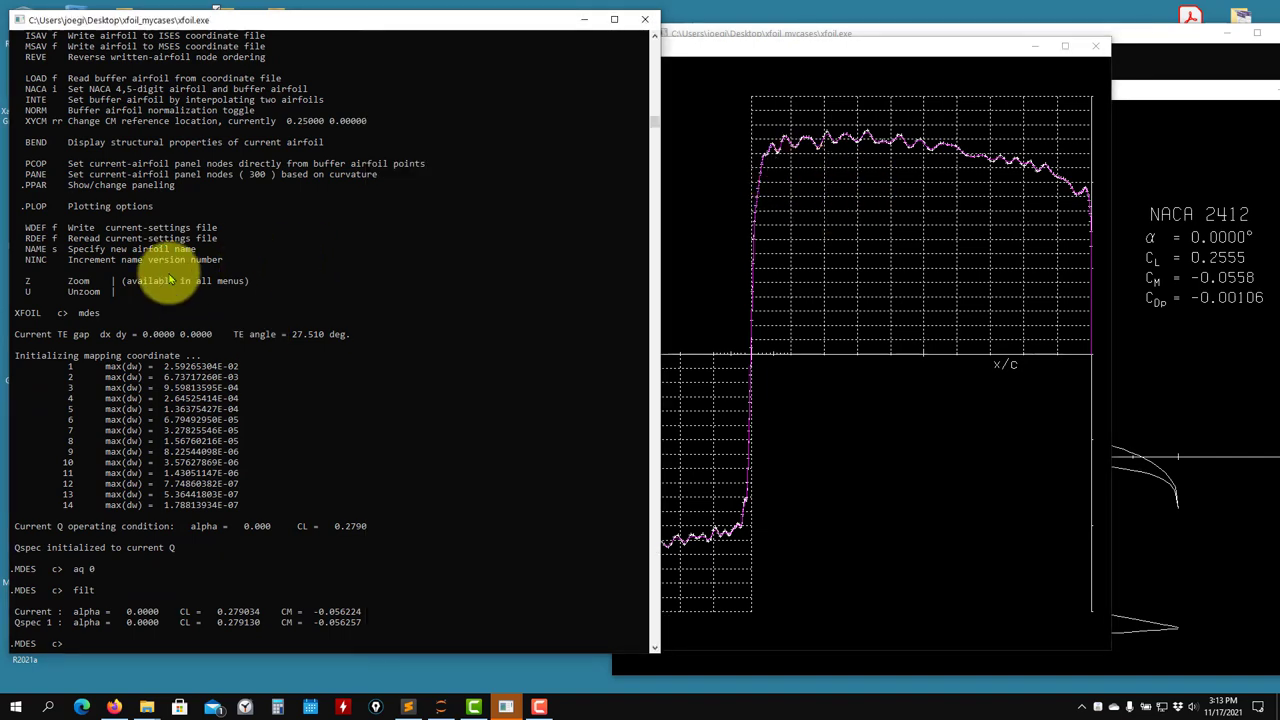
pyautogui.press('Up')
pyautogui.press('Return')
pyautogui.press('Up')
pyautogui.press('Return')
pyautogui.press('Up')
pyautogui.press('Return')
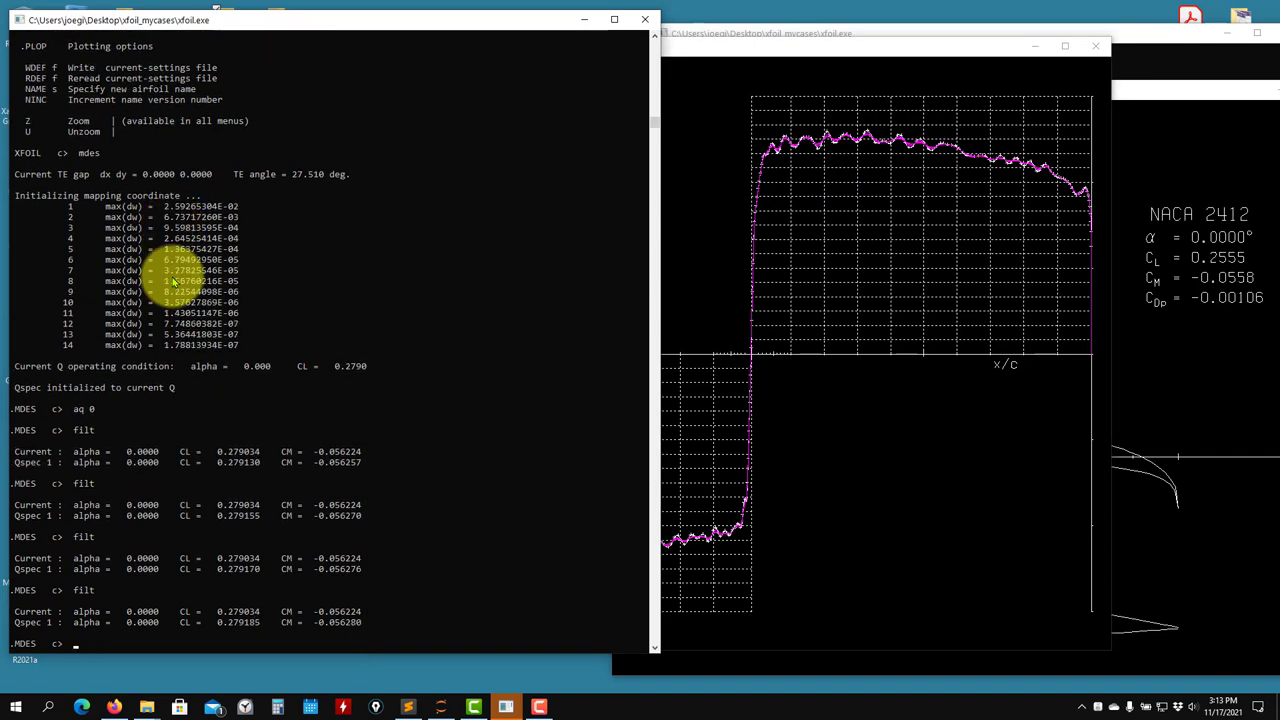
pyautogui.press('Up')
pyautogui.press('Return')
pyautogui.press('Up')
pyautogui.press('Return')
pyautogui.press('Up')
pyautogui.press('Return')
pyautogui.press('Up')
pyautogui.press('Return')
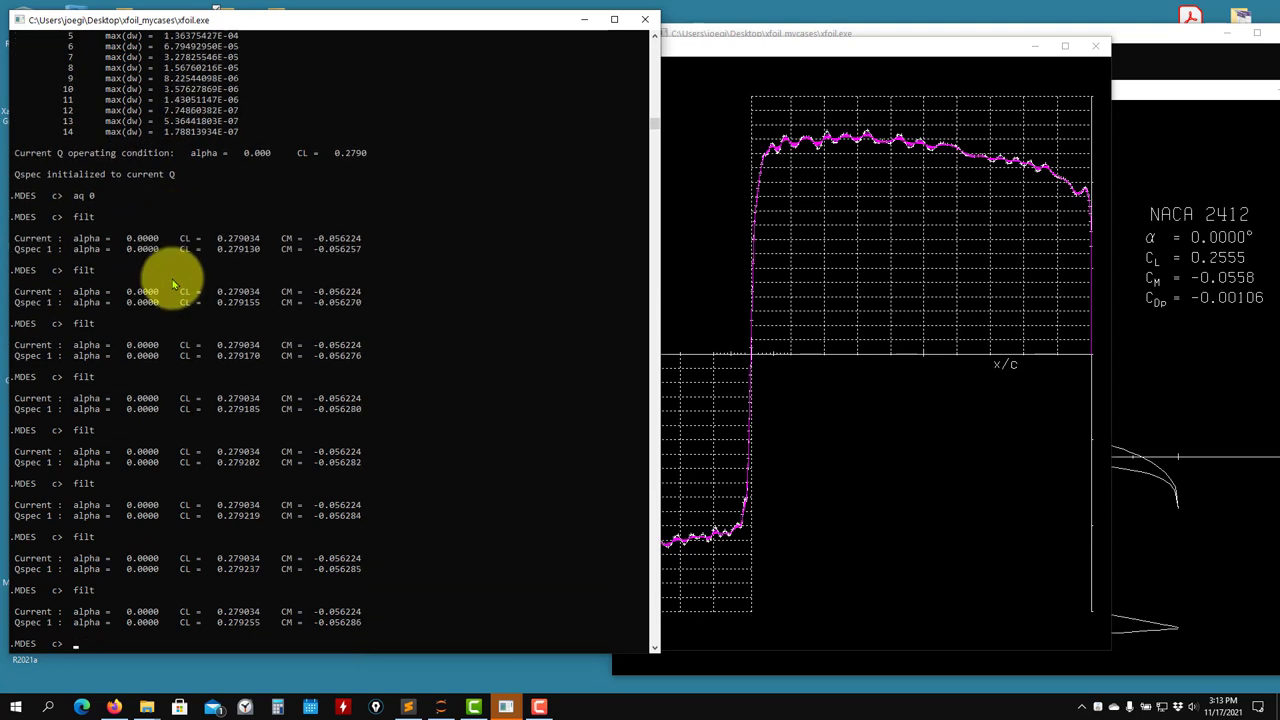
pyautogui.press('Up')
pyautogui.press('Return')
pyautogui.press('Up')
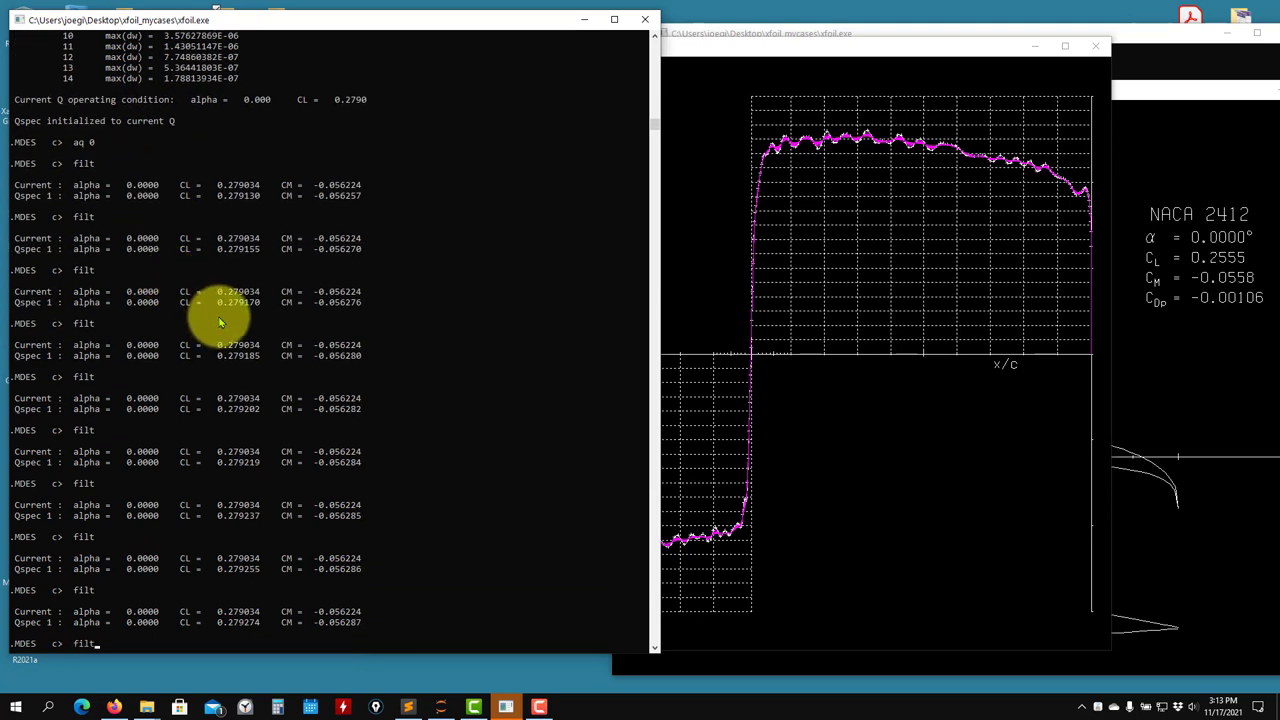
# Zoom the speed plot into the aft upper-surface curve with BLOW
pyautogui.click(219, 316)
pyautogui.write('blow')
pyautogui.press('Return')
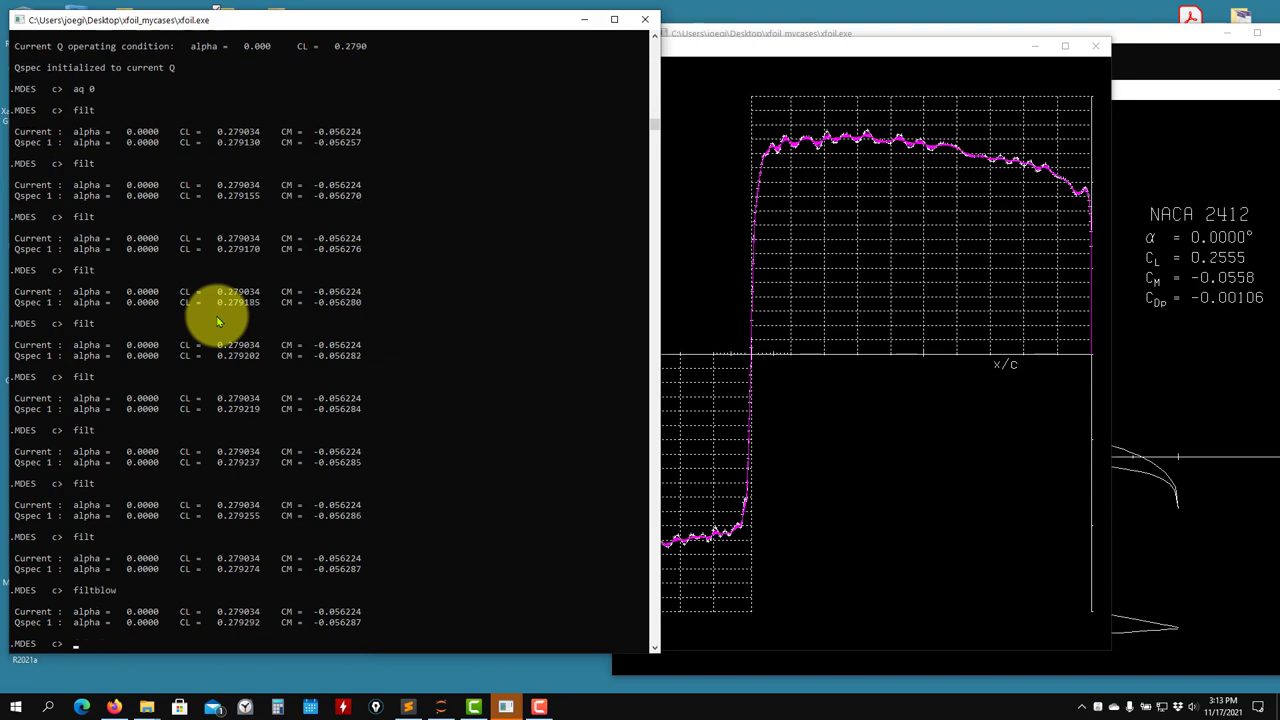
pyautogui.click(680, 86)
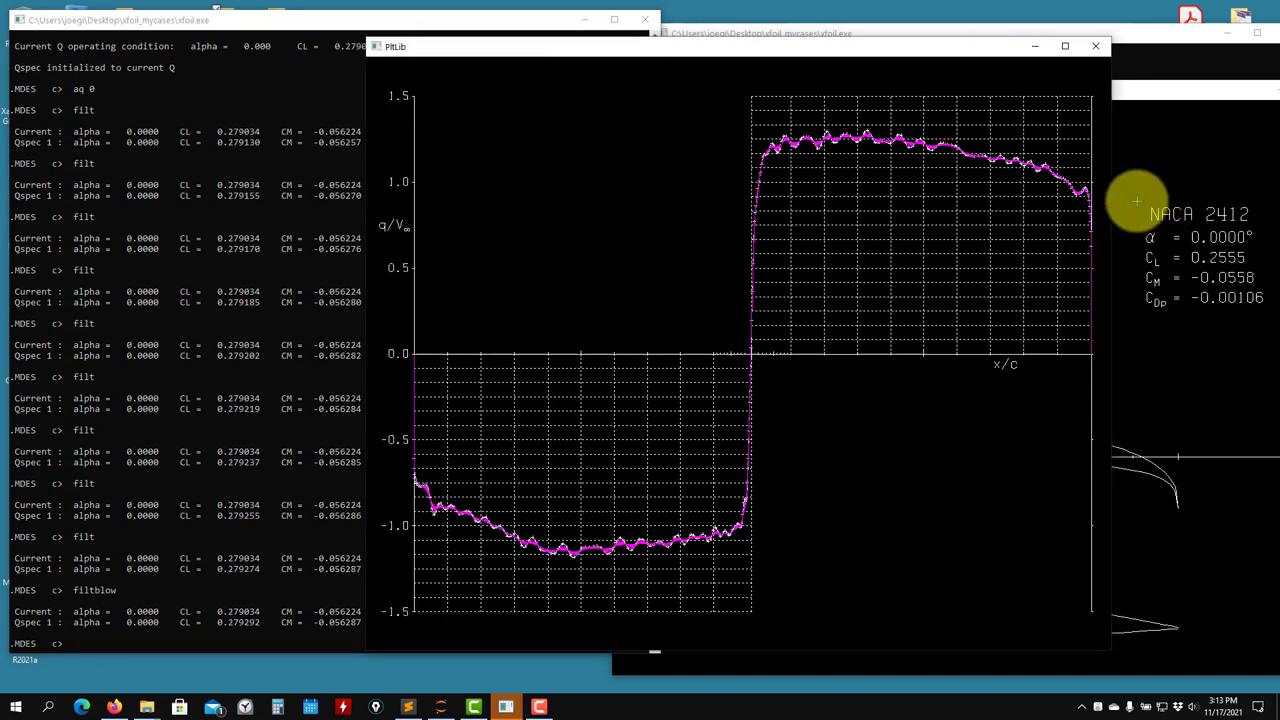
pyautogui.click(243, 398)
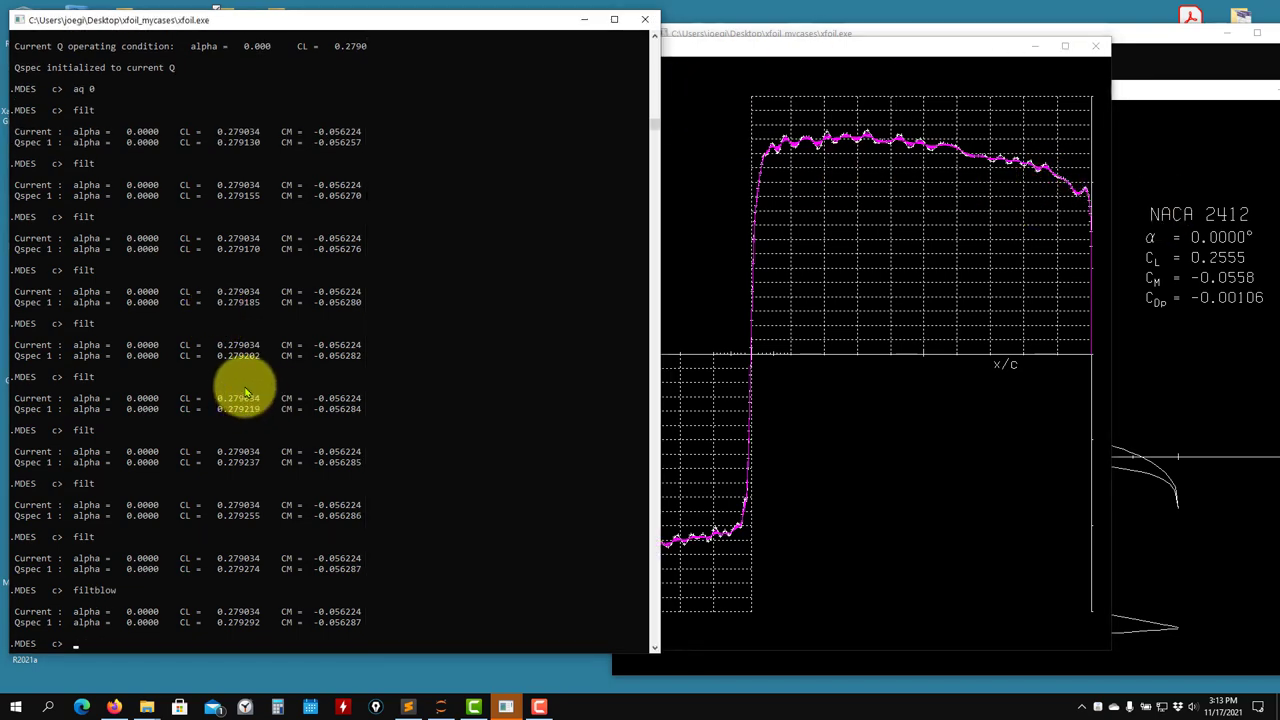
pyautogui.write('blow')
pyautogui.press('Return')
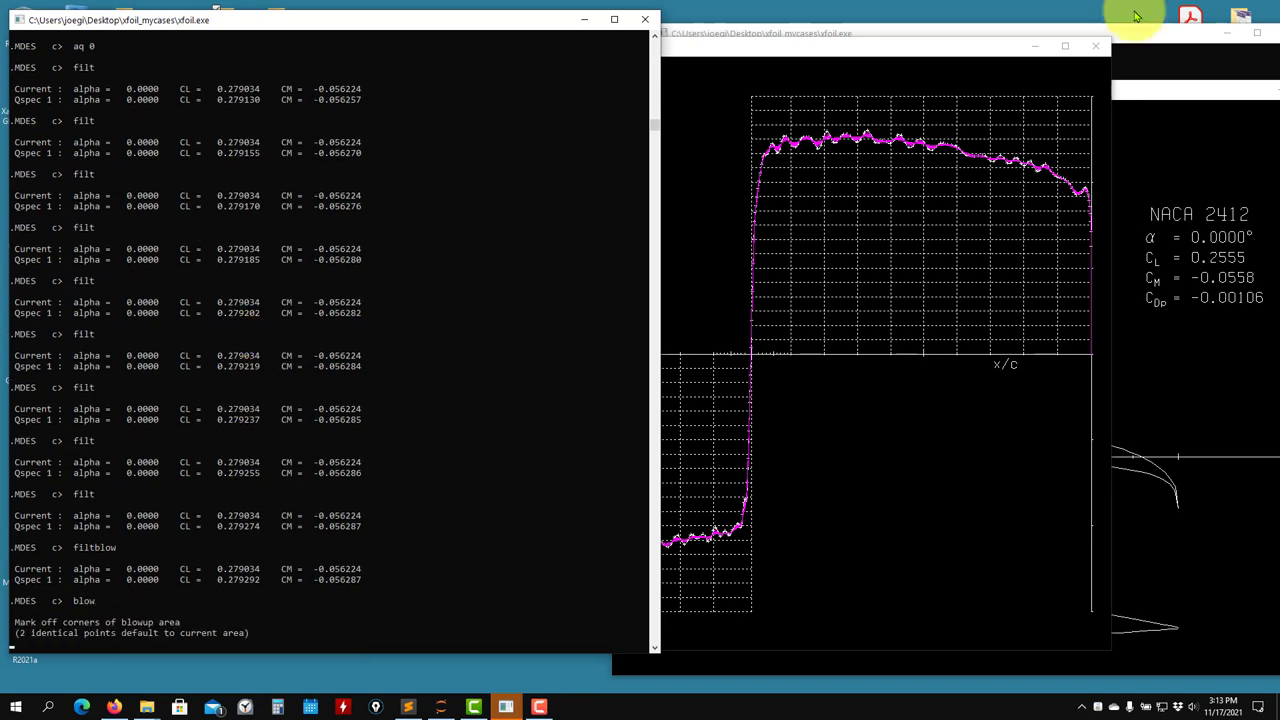
pyautogui.click(750, 100)
pyautogui.click(1062, 198)
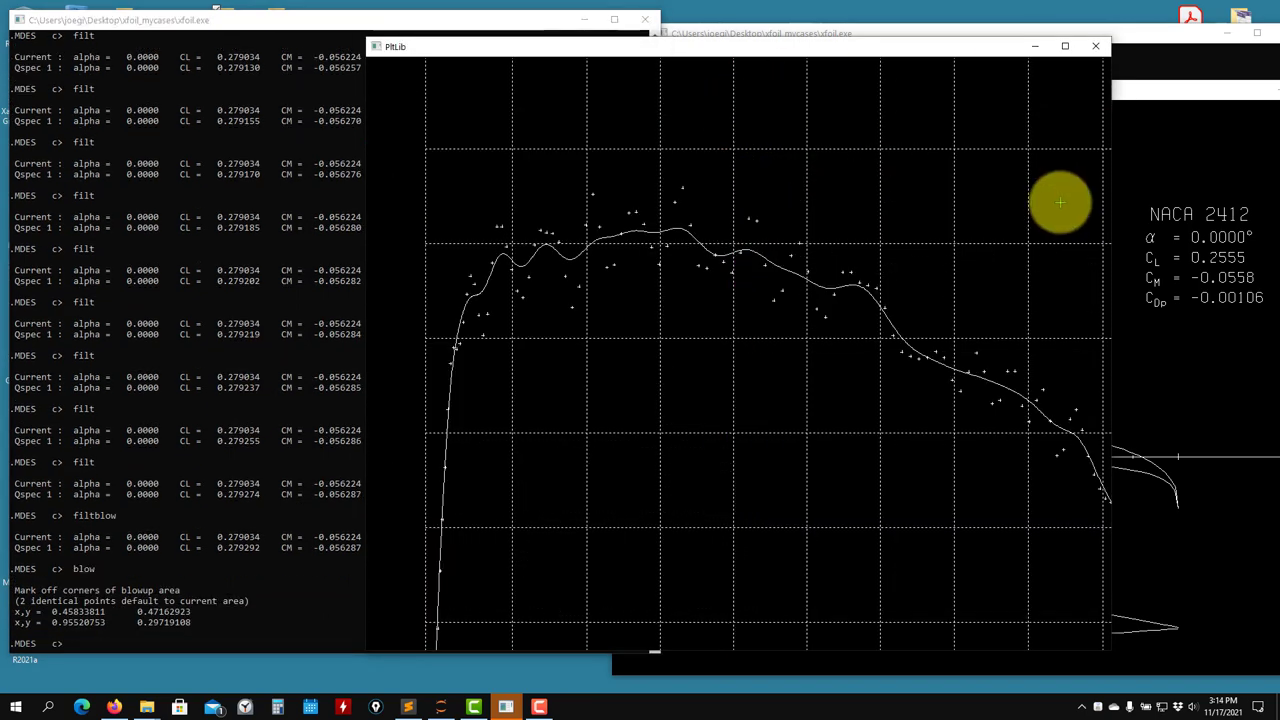
pyautogui.click(183, 310)
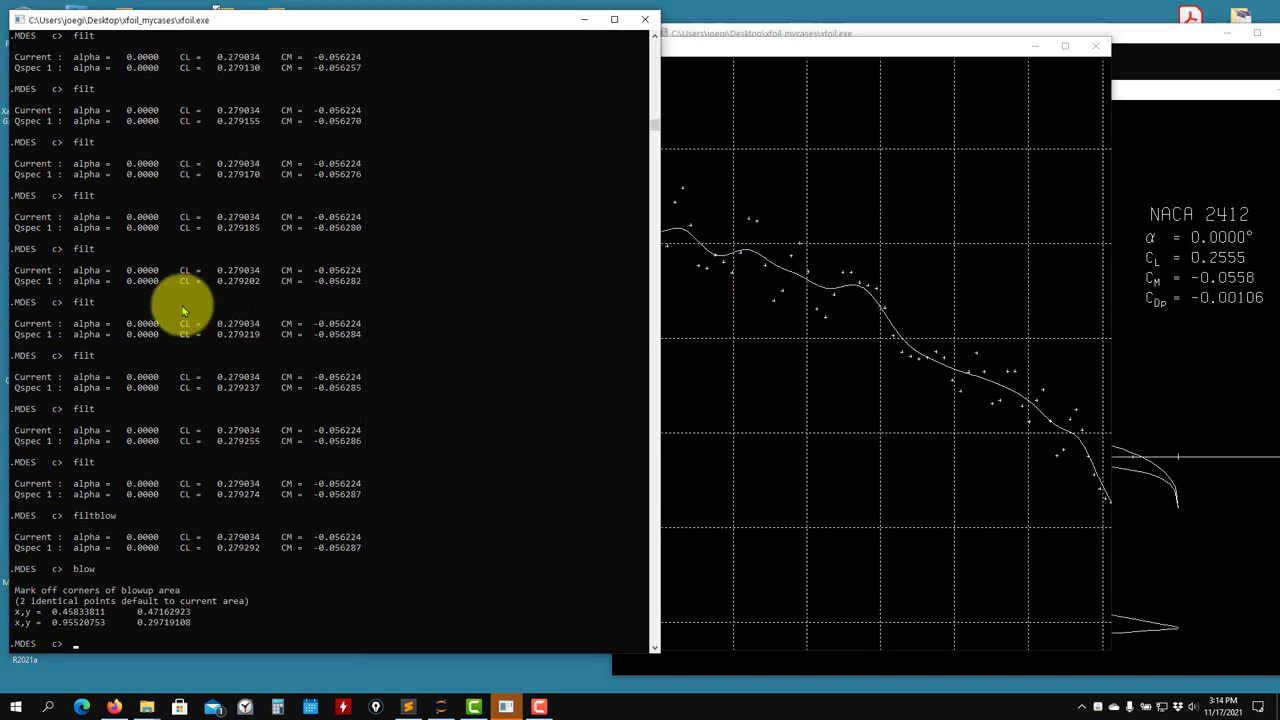
# Run many more filter passes (Qspec CL 0.279631), then EXEC a new airfoil, max thickness 0.153766
pyautogui.write('filt')
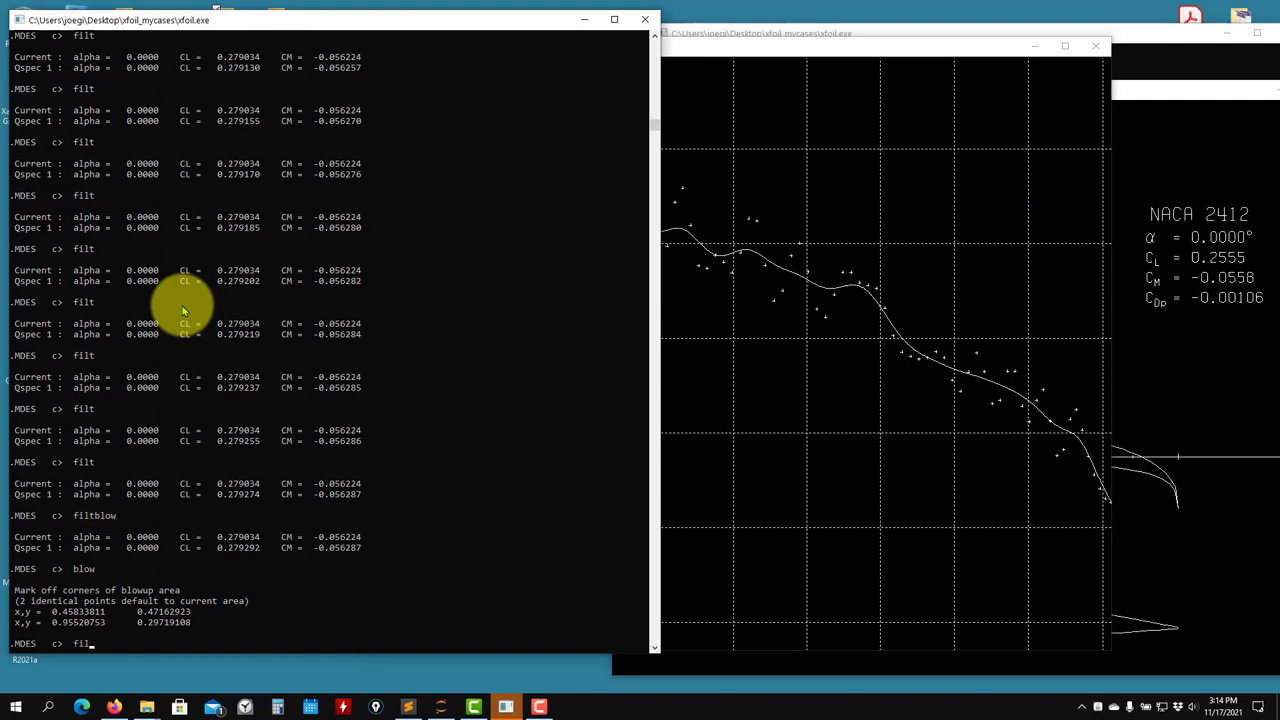
pyautogui.press('Return')
pyautogui.write('filt')
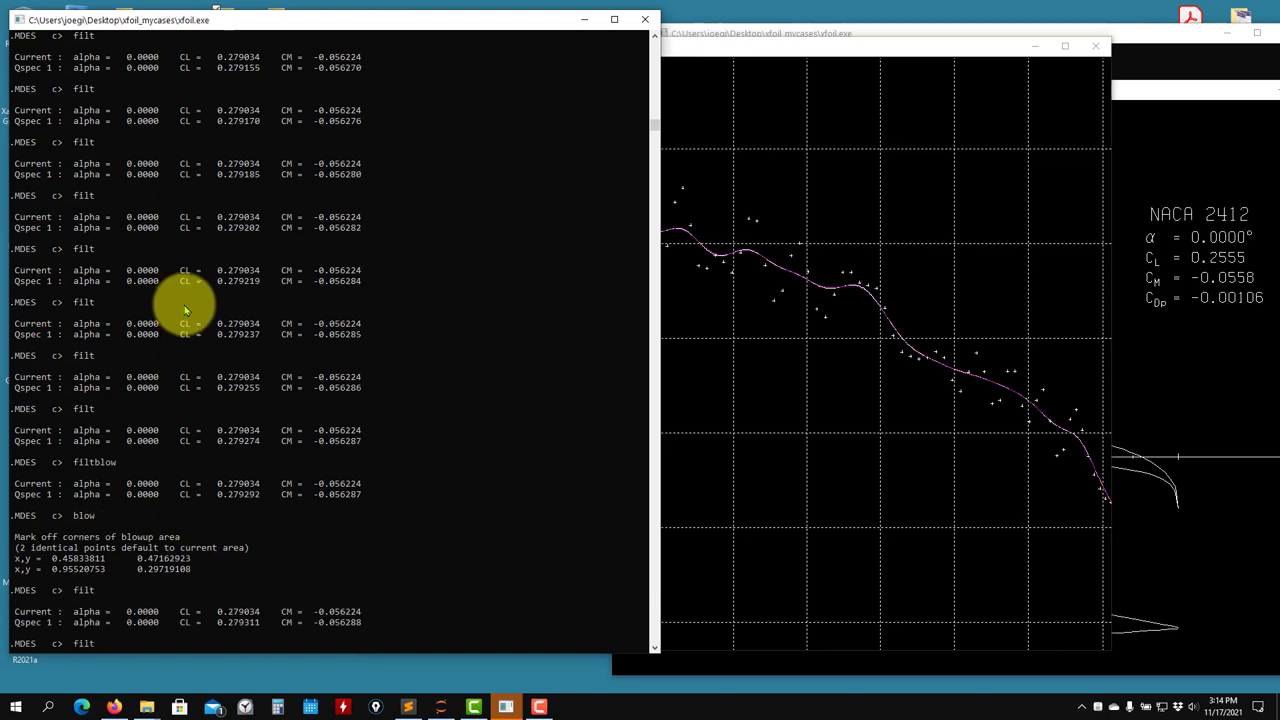
pyautogui.press('Return')
pyautogui.write('filt')
pyautogui.press('Return')
pyautogui.press('Up')
pyautogui.press('Return')
pyautogui.press('Up')
pyautogui.press('Return')
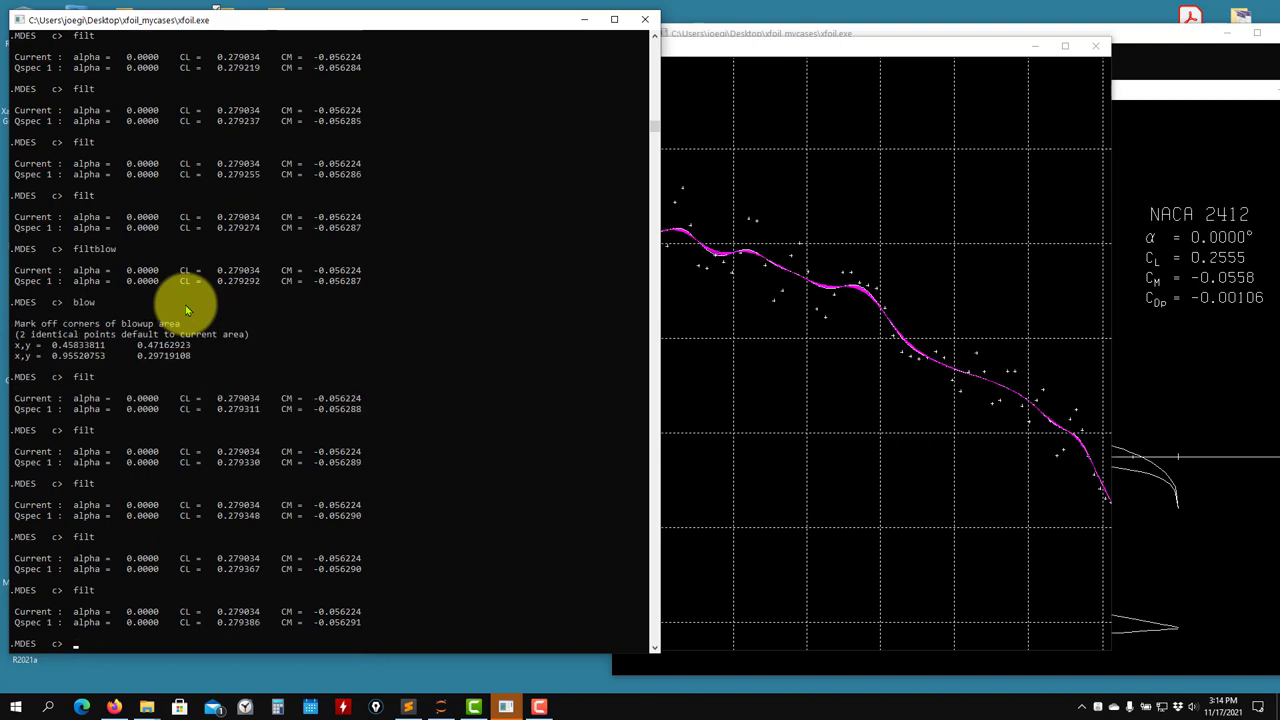
pyautogui.press('Up')
pyautogui.press('Return')
pyautogui.press('Up')
pyautogui.press('Return')
pyautogui.press('Up')
pyautogui.press('Return')
pyautogui.press('Up')
pyautogui.press('Return')
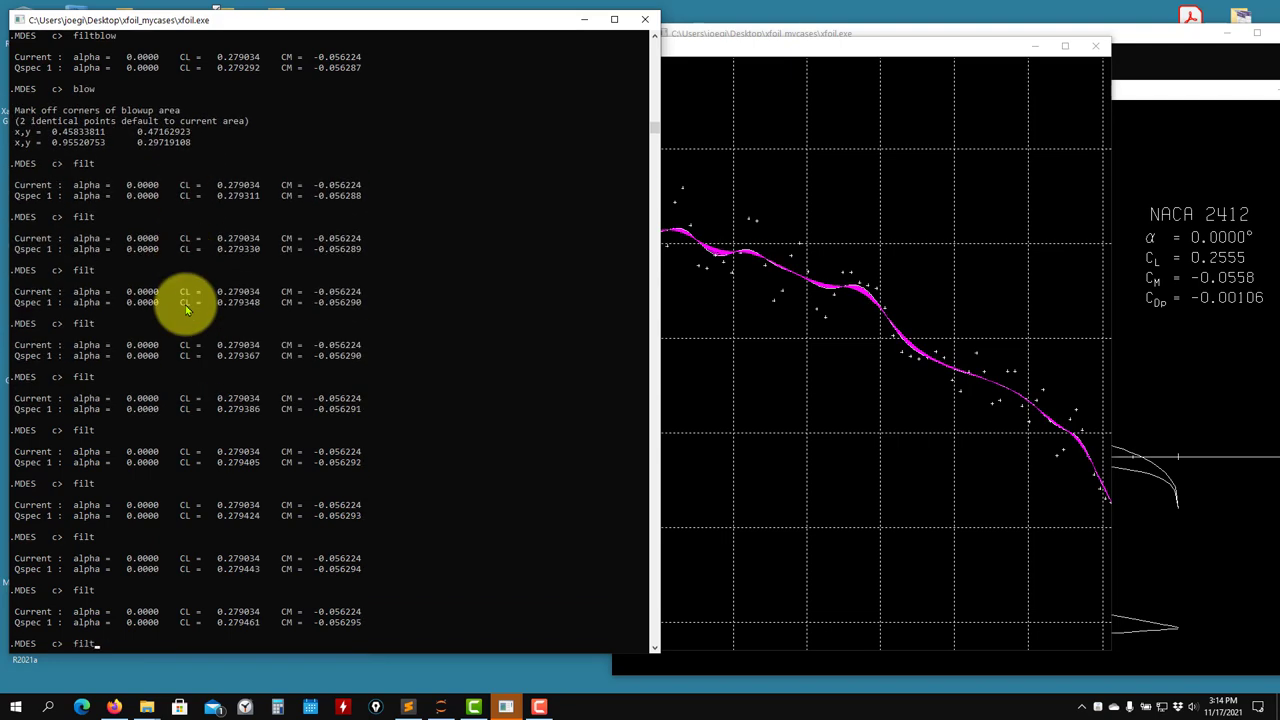
pyautogui.press('Up')
pyautogui.press('Return')
pyautogui.press('Up')
pyautogui.press('Return')
pyautogui.press('Up')
pyautogui.press('Return')
pyautogui.press('Up')
pyautogui.press('Return')
pyautogui.press('Up')
pyautogui.press('Return')
pyautogui.press('Up')
pyautogui.press('Return')
pyautogui.press('Up')
pyautogui.press('Return')
pyautogui.press('Up')
pyautogui.press('Return')
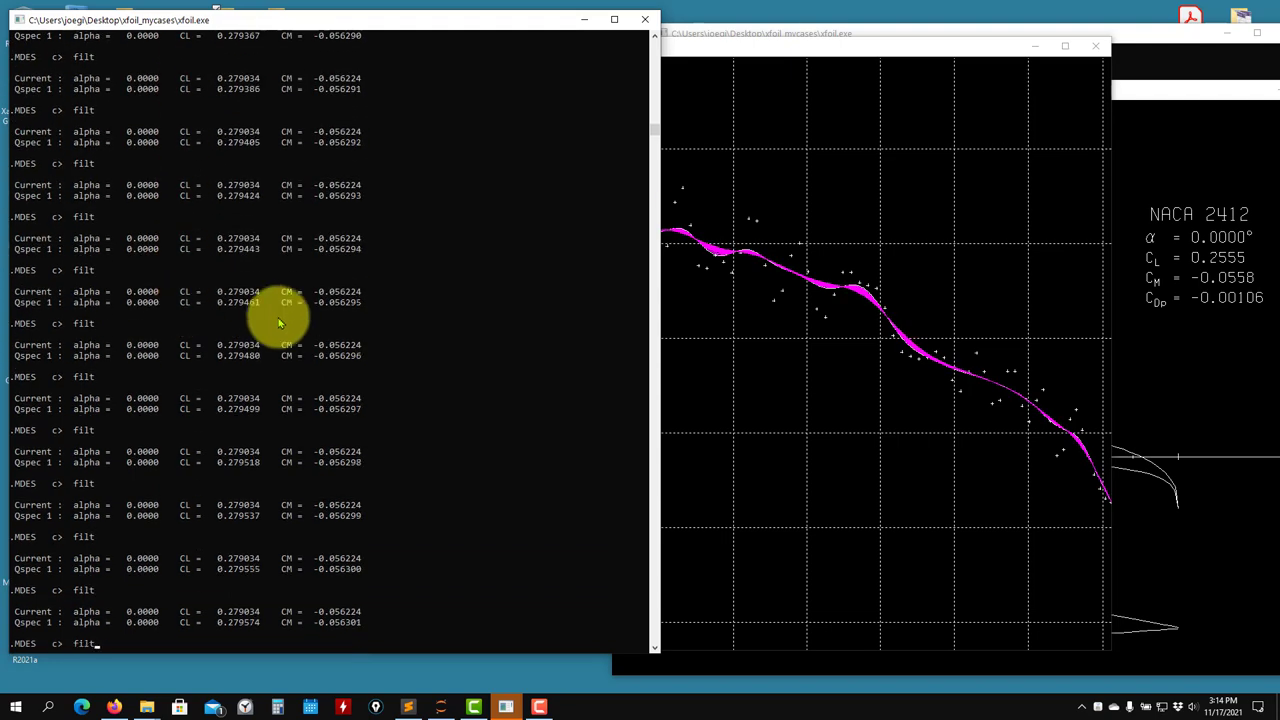
pyautogui.press('Up')
pyautogui.press('Return')
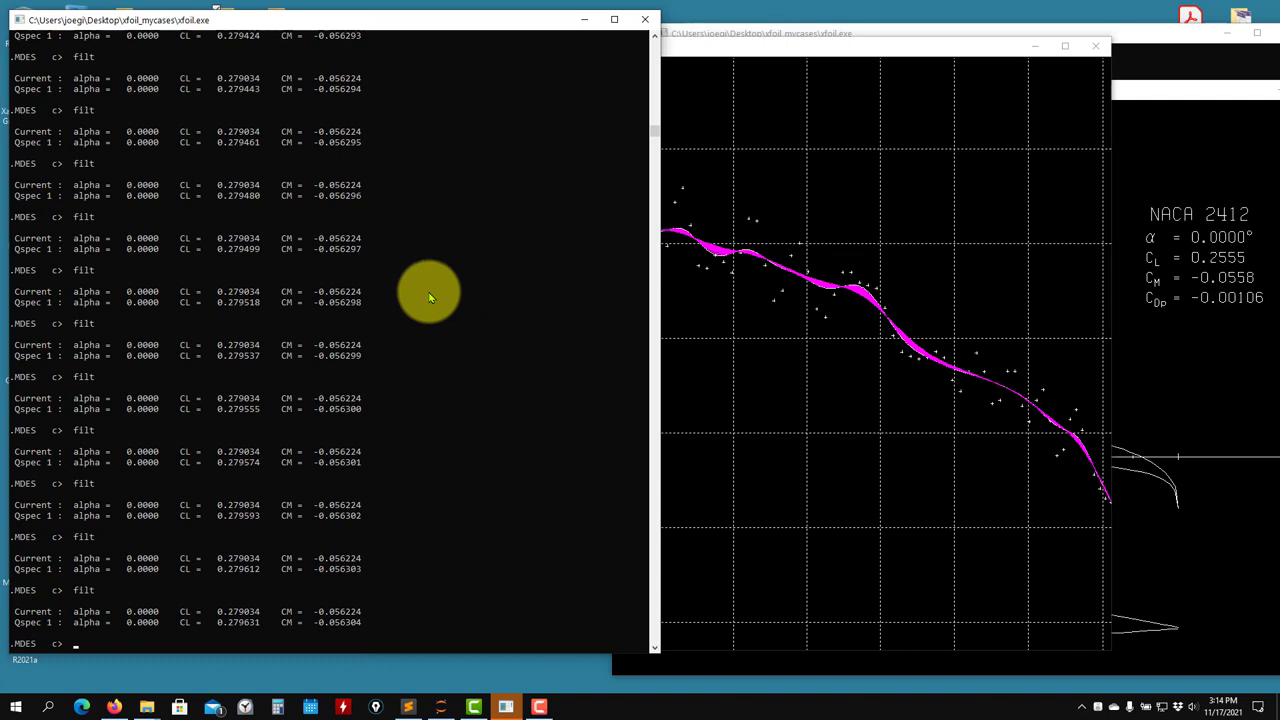
pyautogui.write('exec')
pyautogui.press('Return')
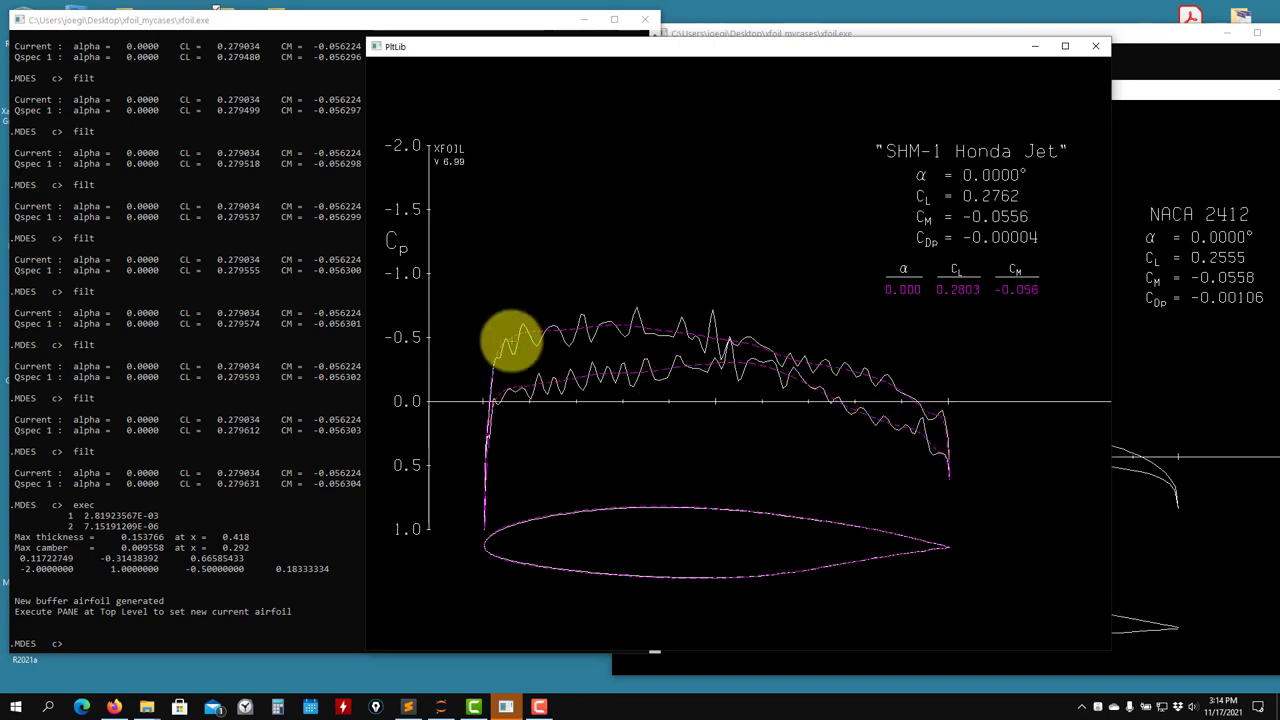
# Leave MDES and make the 257-node buffer airfoil current via GDES EXEC
pyautogui.click(127, 380)
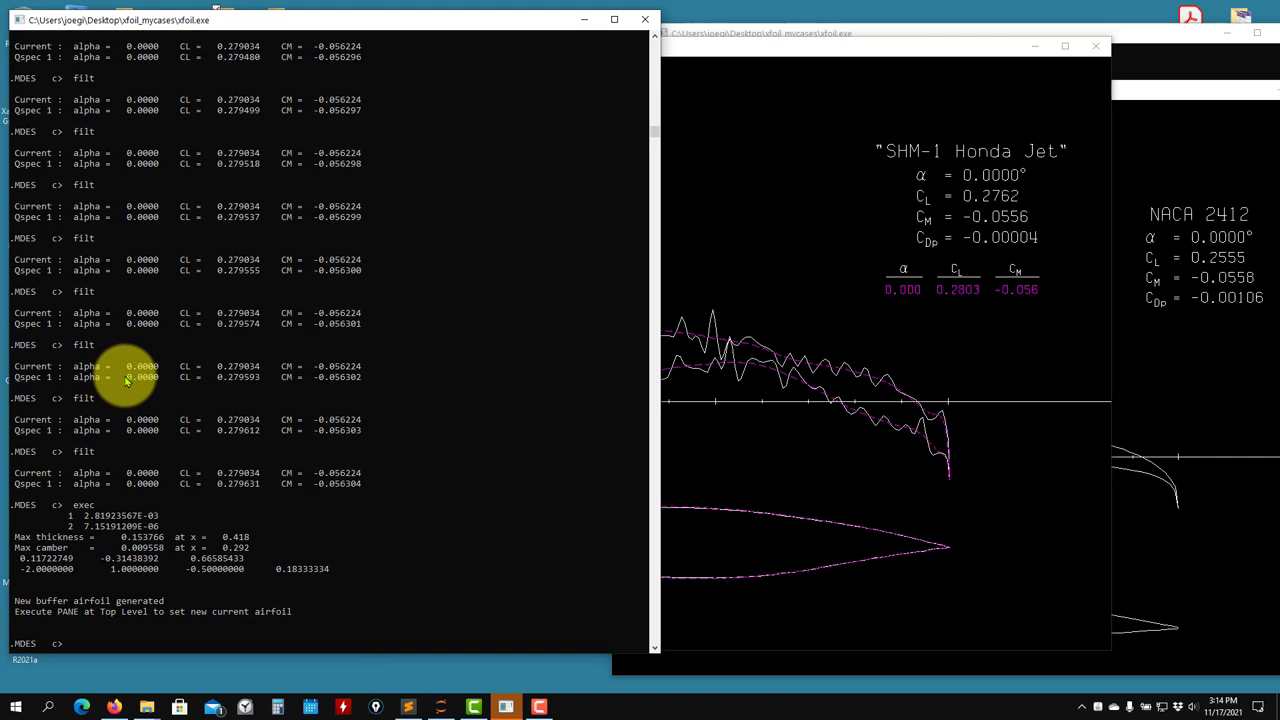
pyautogui.press('Return')
pyautogui.write('gdes')
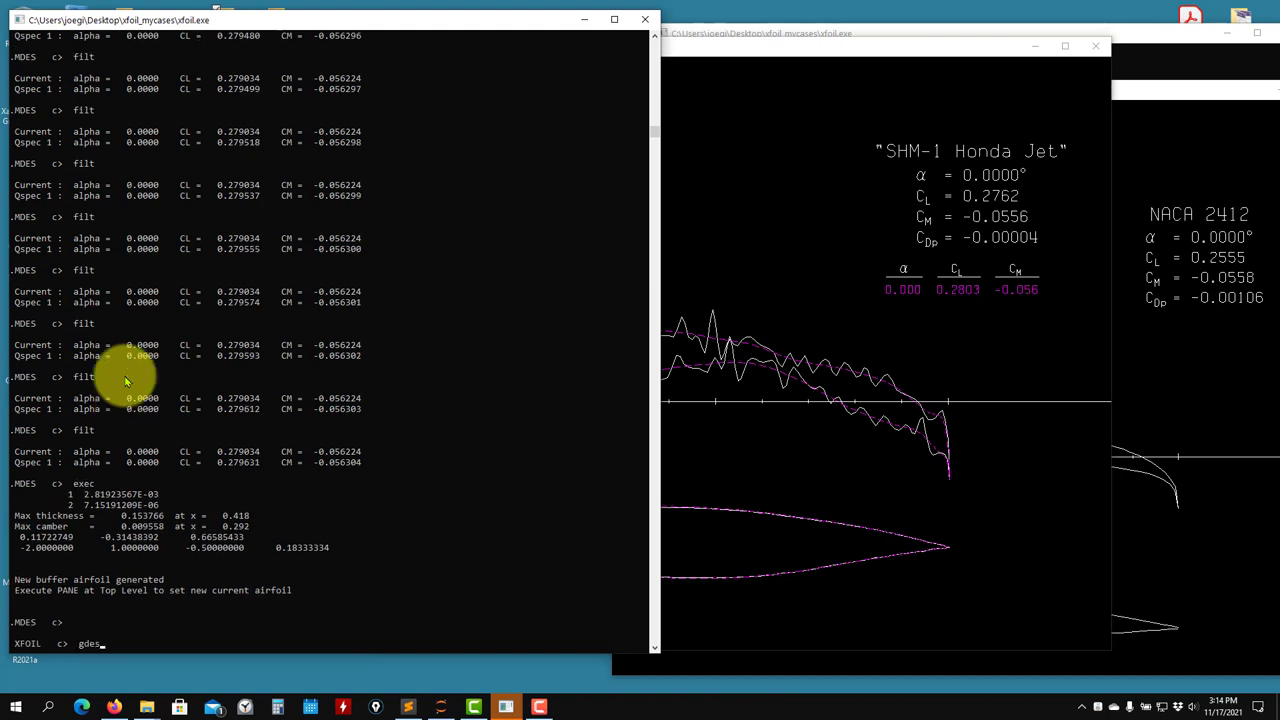
pyautogui.press('Return')
pyautogui.write('ex')
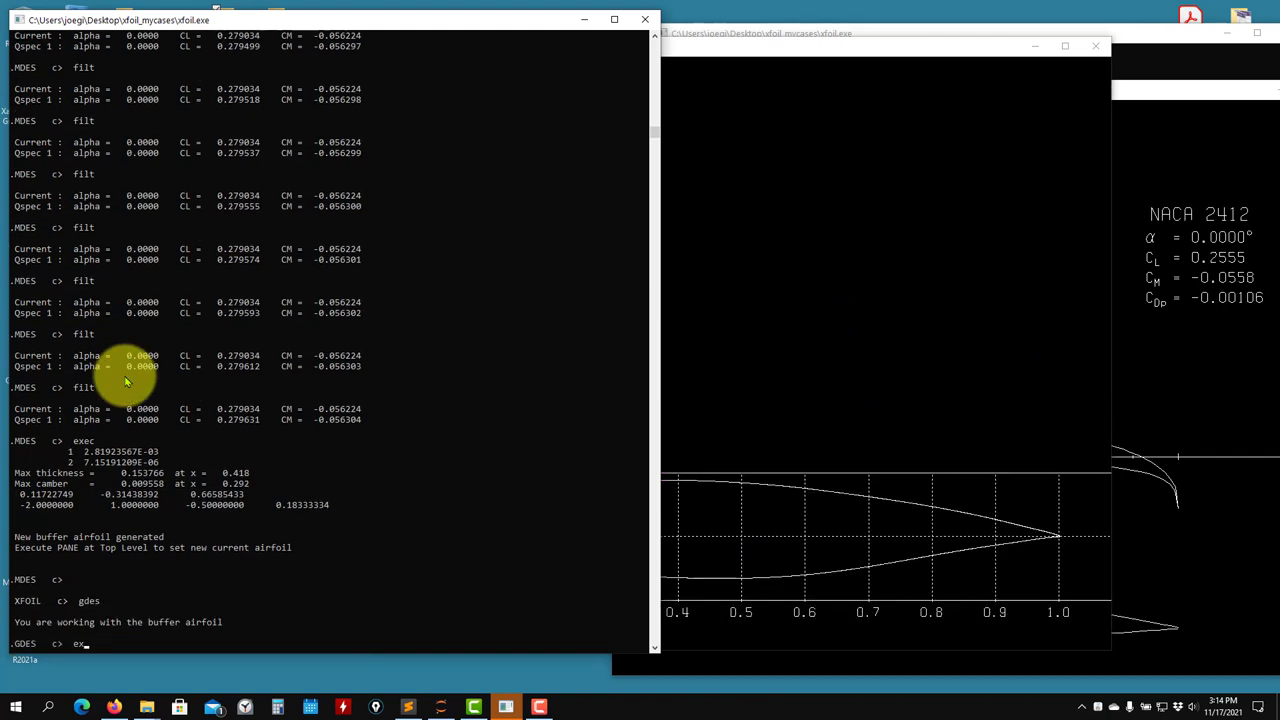
pyautogui.write('ec')
pyautogui.press('Return')
pyautogui.press('Return')
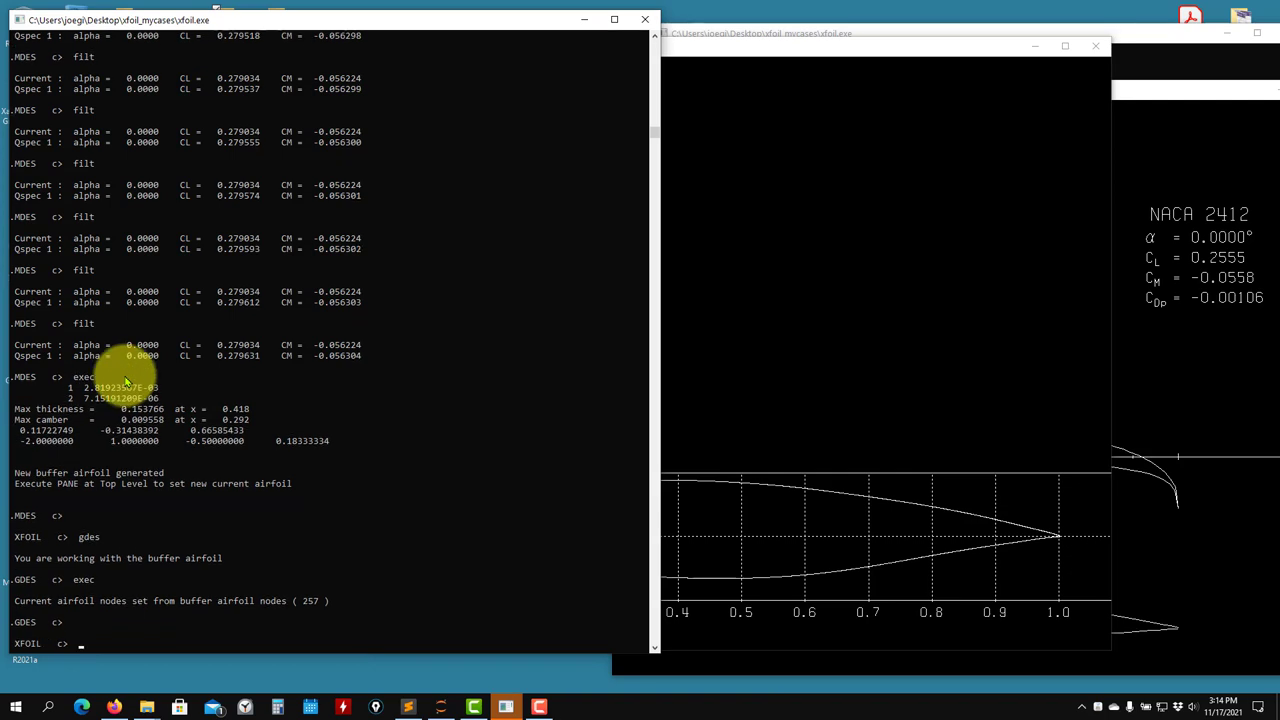
pyautogui.write('oper')
# Run inviscid alpha 0 (CL 0.2798), then switch to viscous mode at Re 1,000,000
pyautogui.press('Return')
pyautogui.write('alfa 0')
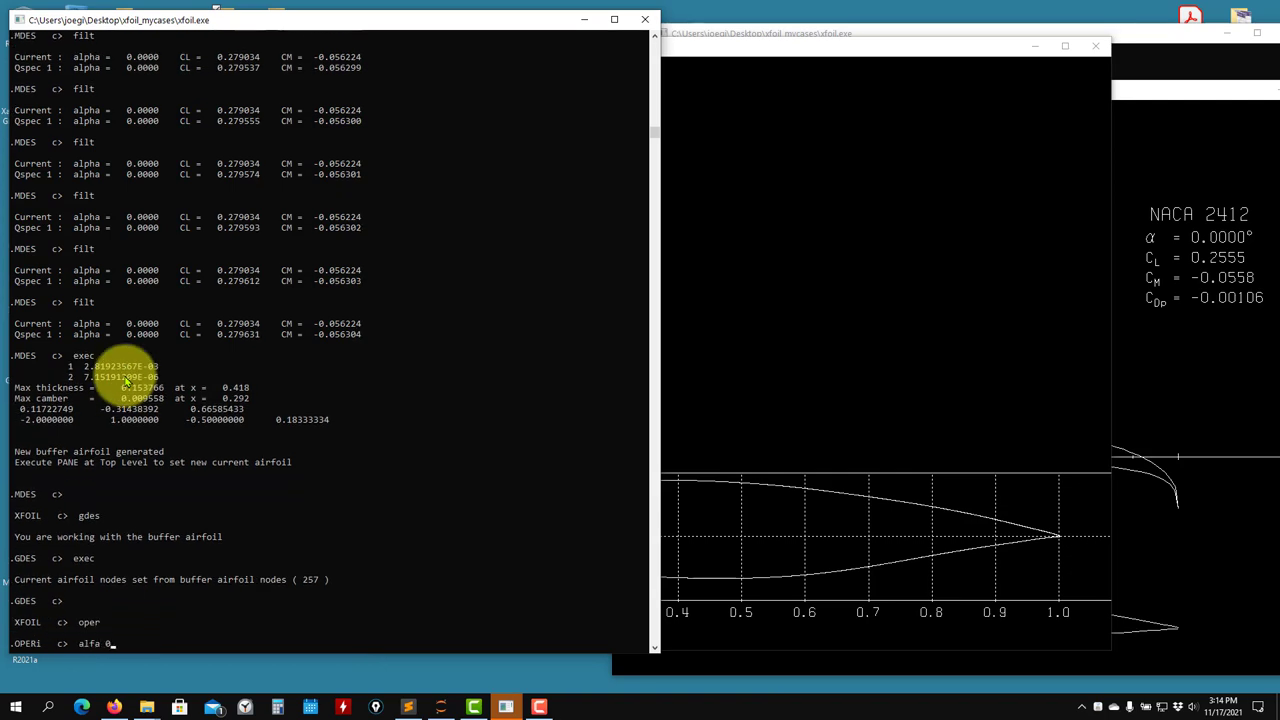
pyautogui.press('Return')
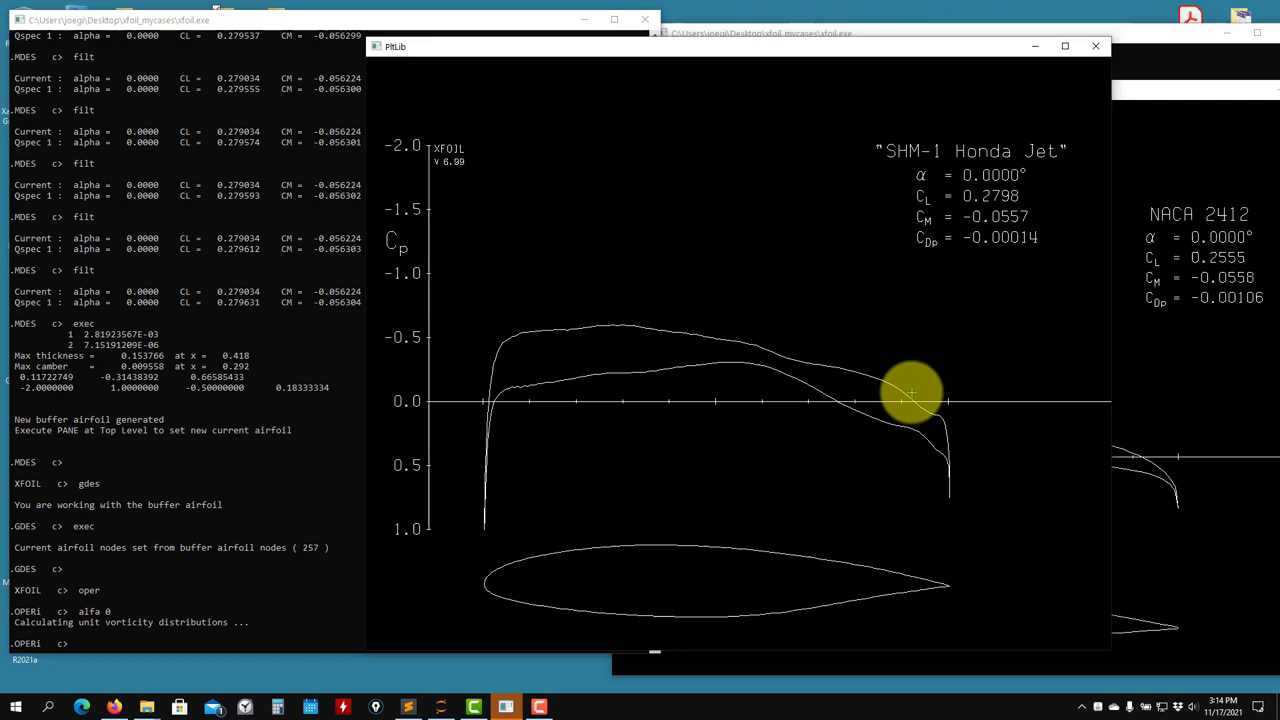
pyautogui.click(114, 446)
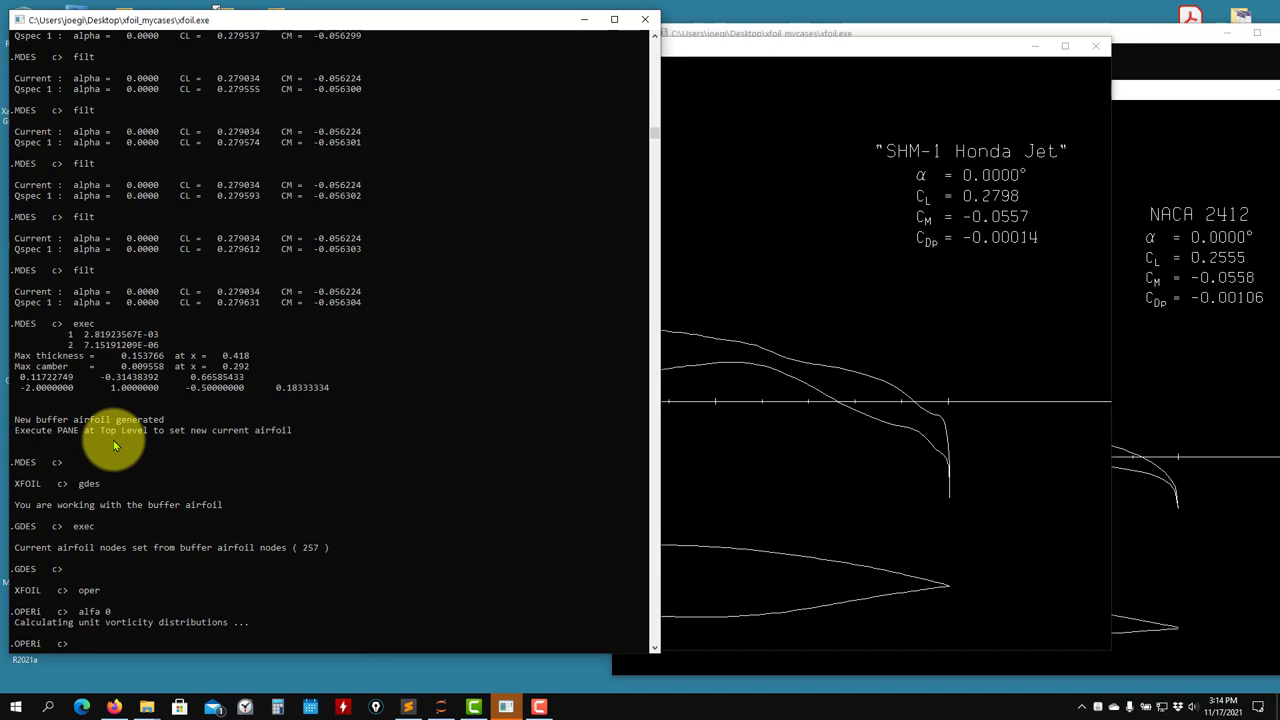
pyautogui.write('visc')
pyautogui.press('Return')
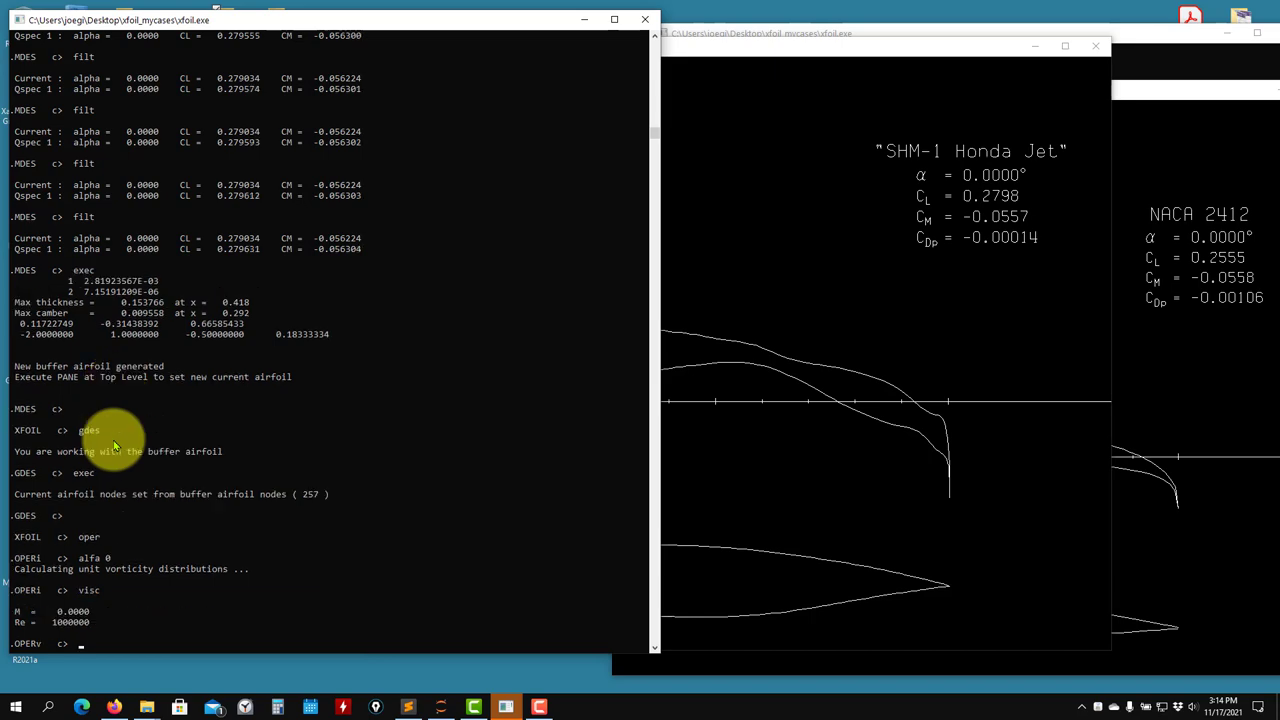
# Run viscous alpha 0 with a 100-iteration limit; it stays unconverged at CL 0.0789, CD 0.00710
pyautogui.write('alfa 0')
pyautogui.press('Return')
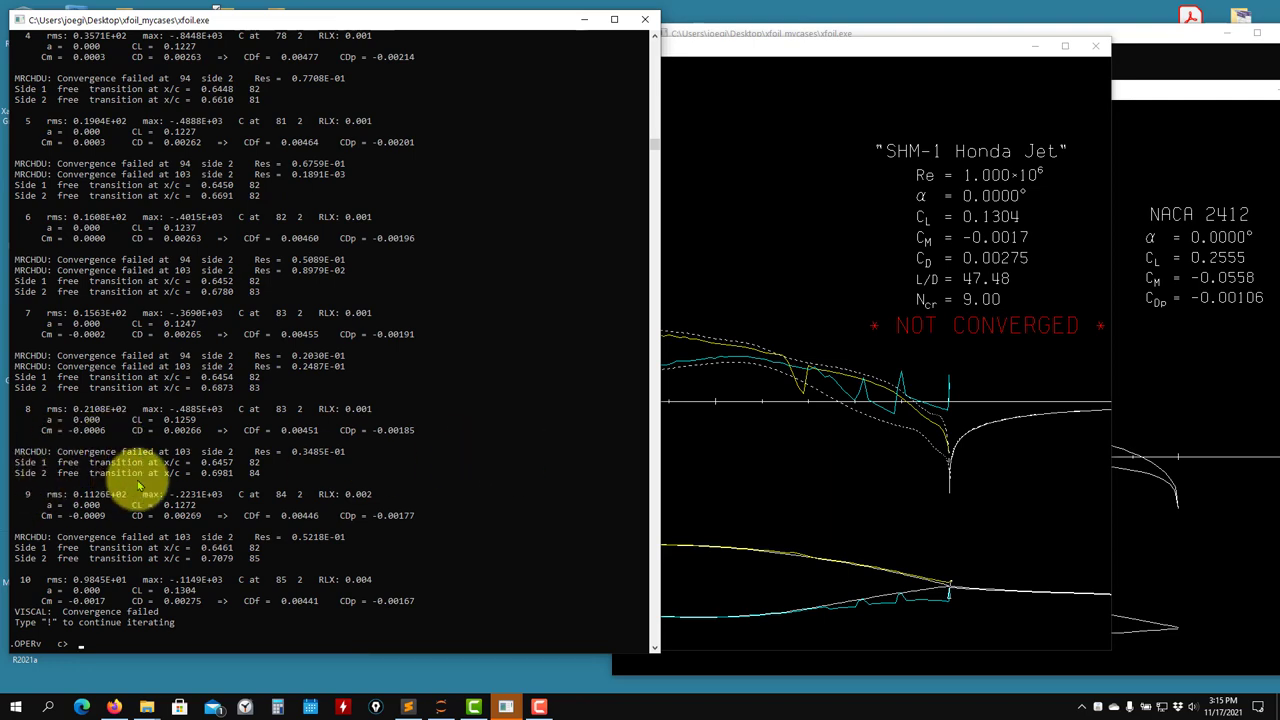
pyautogui.click(150, 483)
pyautogui.press('Escape')
pyautogui.write('!')
pyautogui.press('Return')
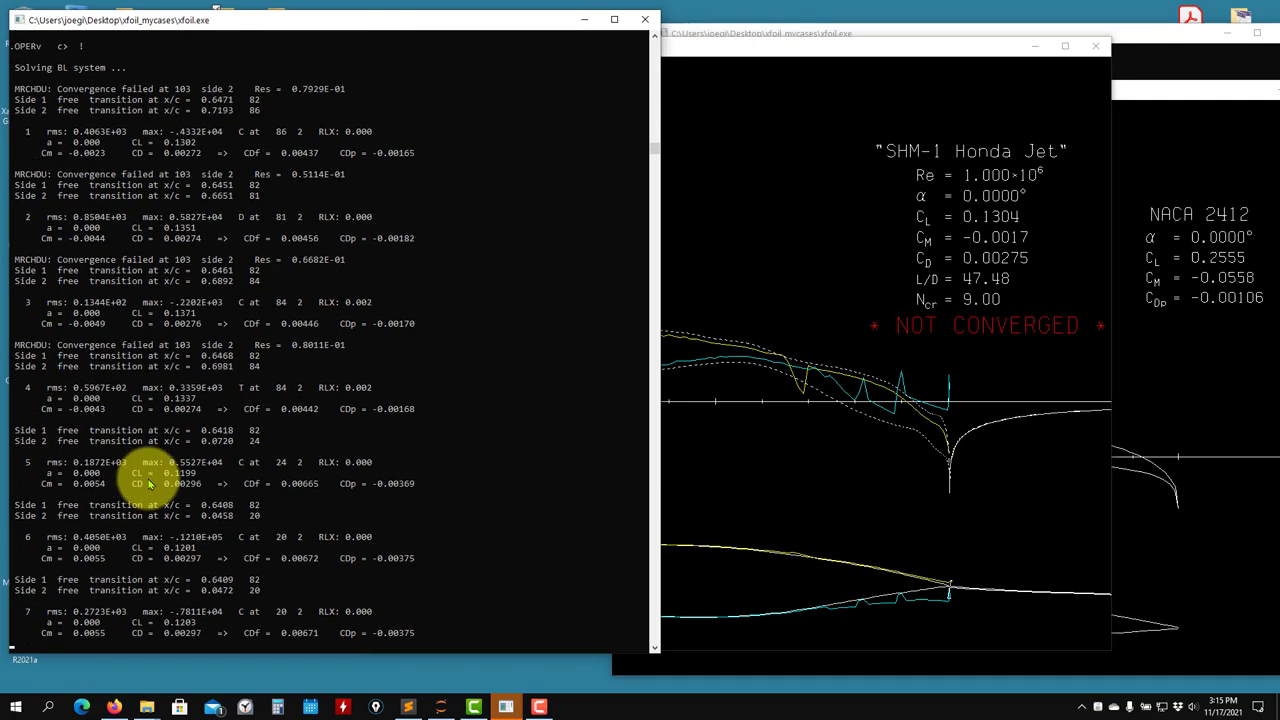
pyautogui.write('iter')
pyautogui.press('Return')
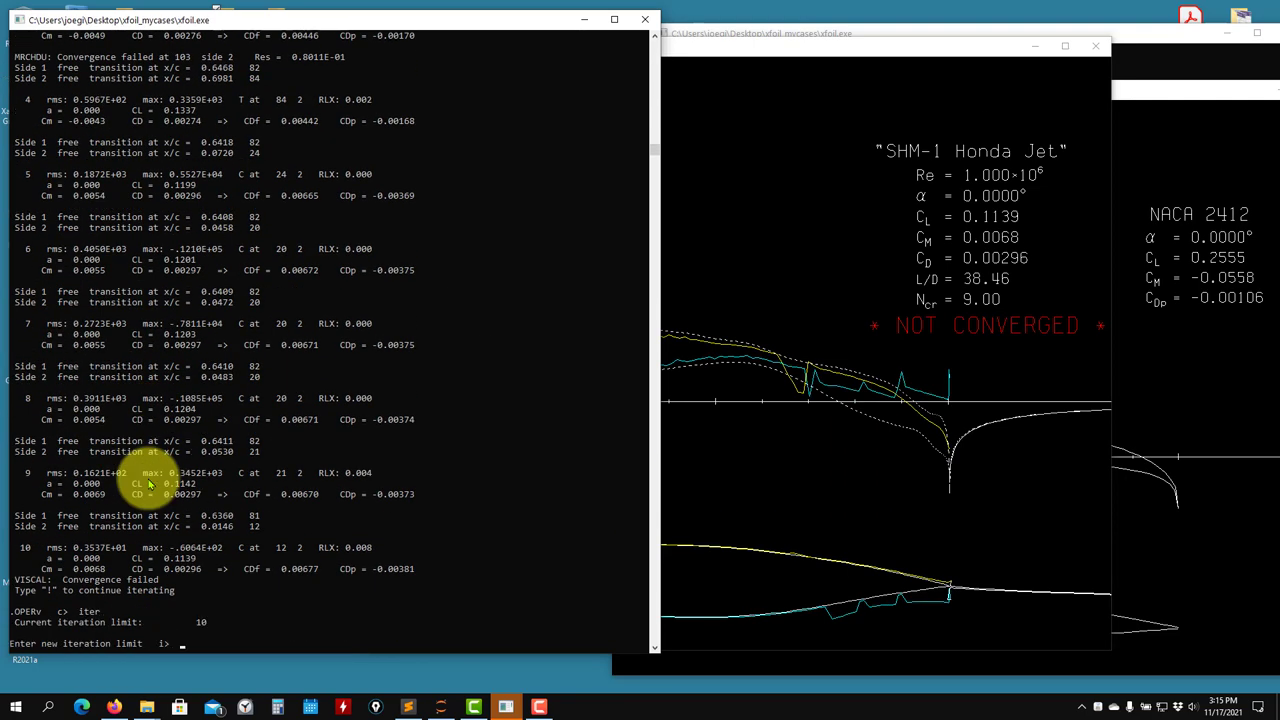
pyautogui.write('100')
pyautogui.press('Return')
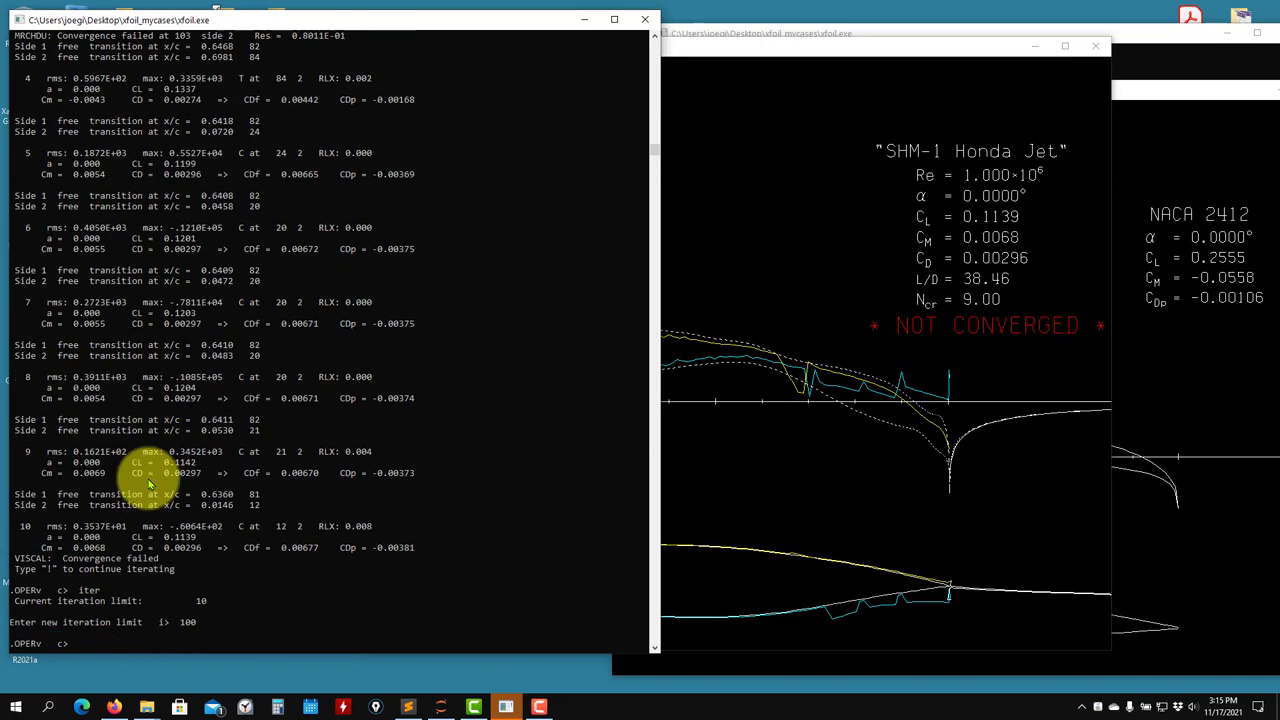
pyautogui.write('!')
pyautogui.press('Return')
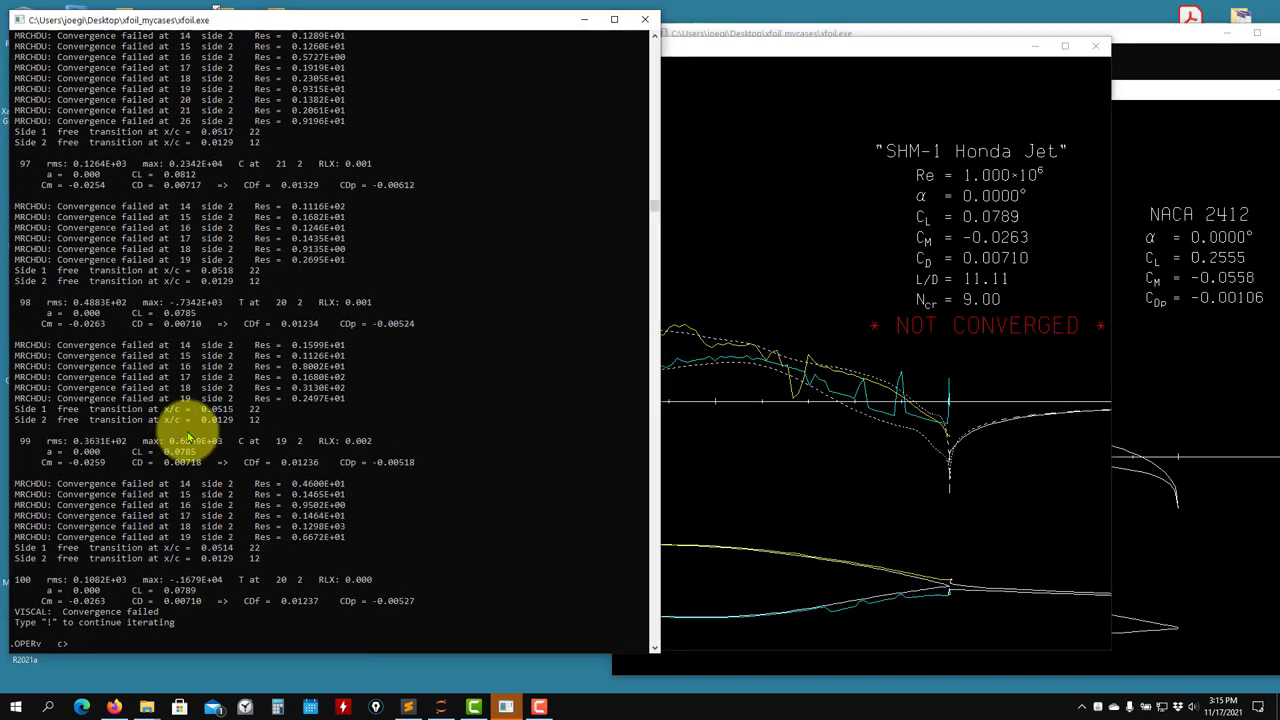
pyautogui.click(236, 440)
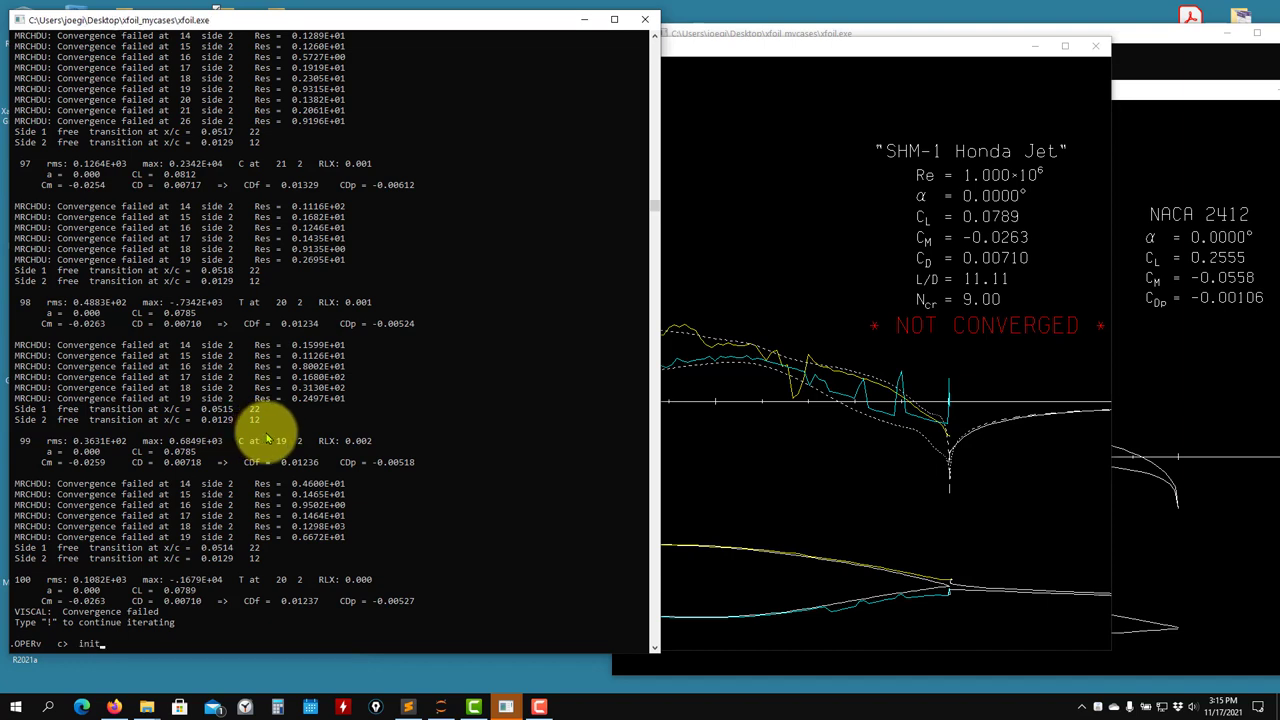
# Reinitialise the boundary layers and rerun viscous alpha 0 with continued iterations
pyautogui.press('Return')
pyautogui.write('alfa')
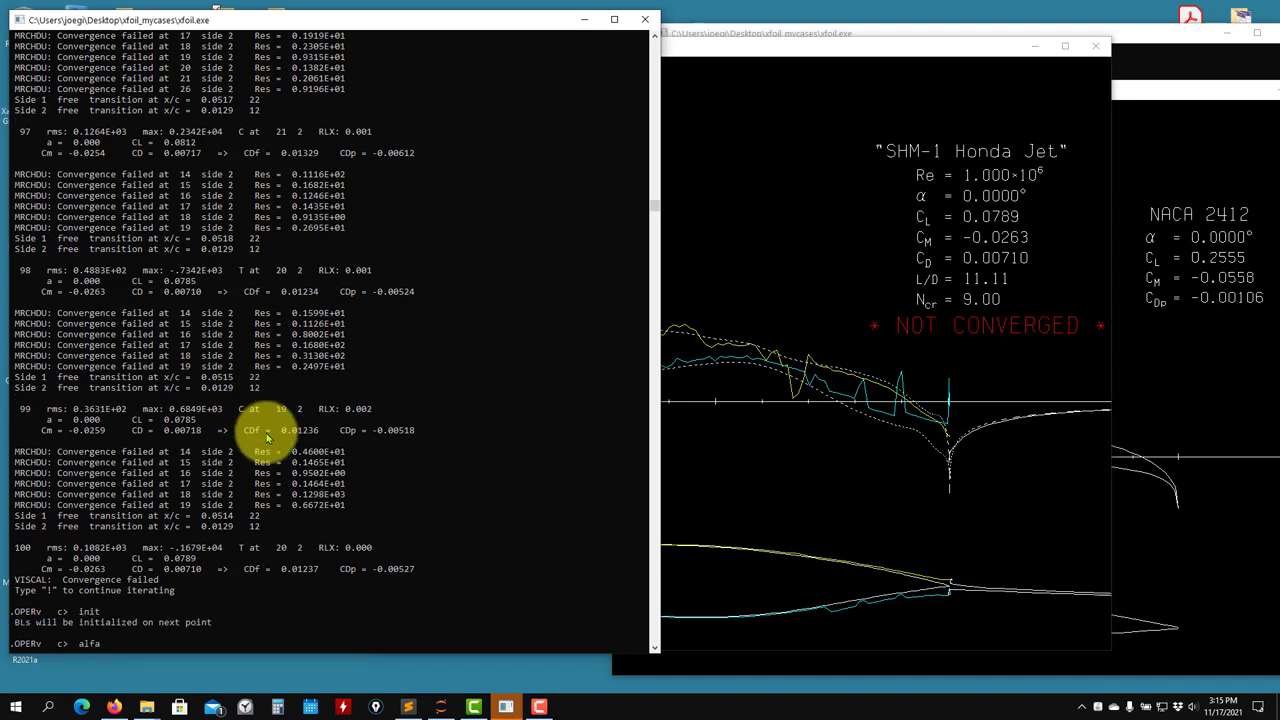
pyautogui.write(' 0')
pyautogui.press('Return')
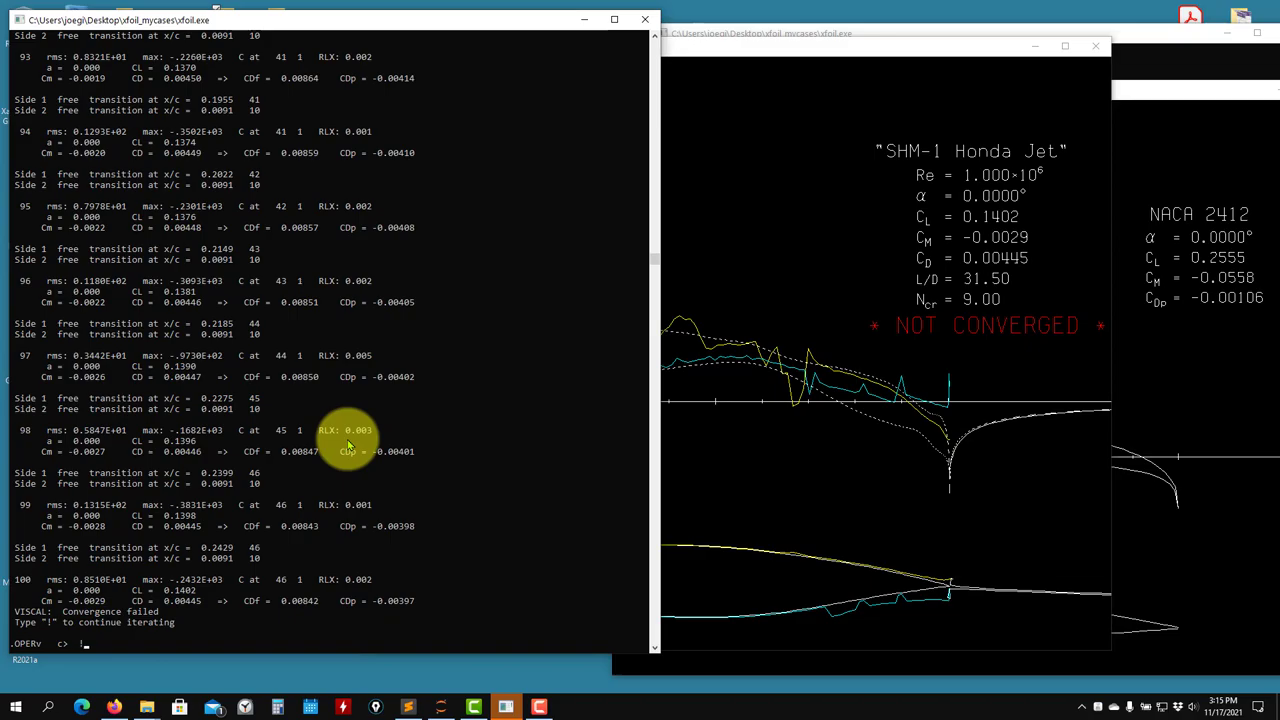
pyautogui.write('!')
pyautogui.press('Return')
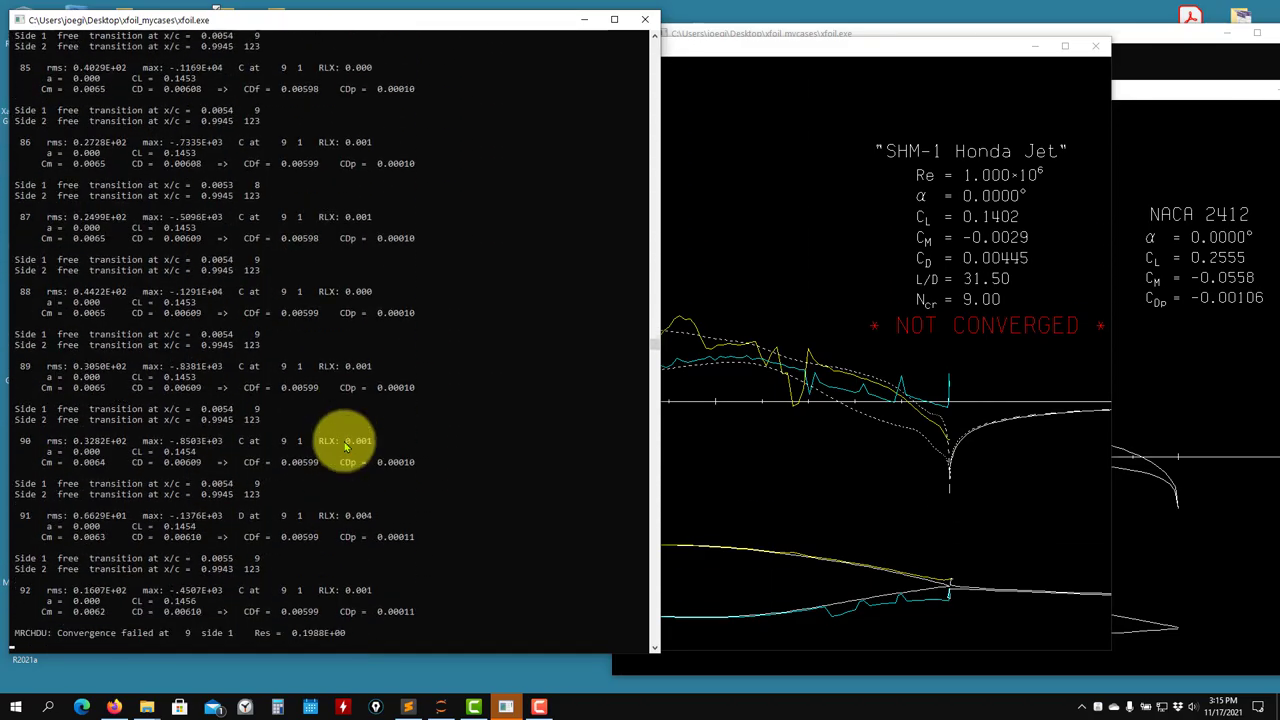
pyautogui.click(959, 409)
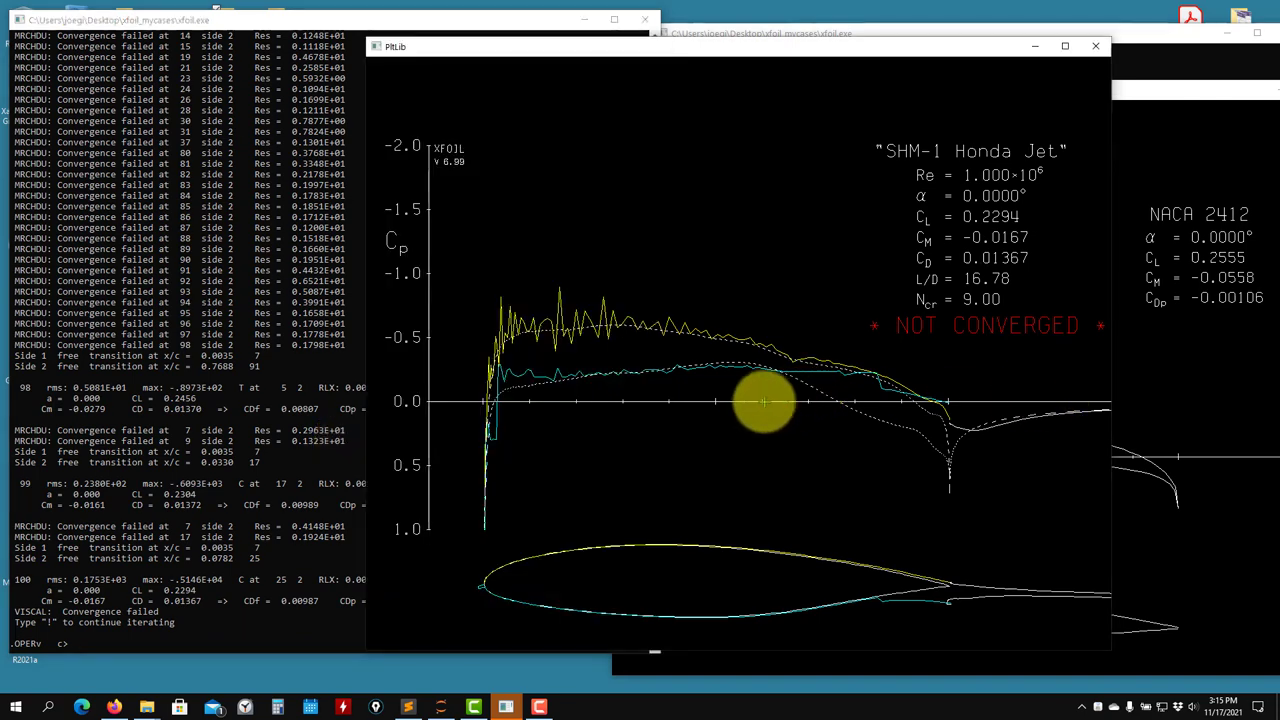
pyautogui.click(232, 440)
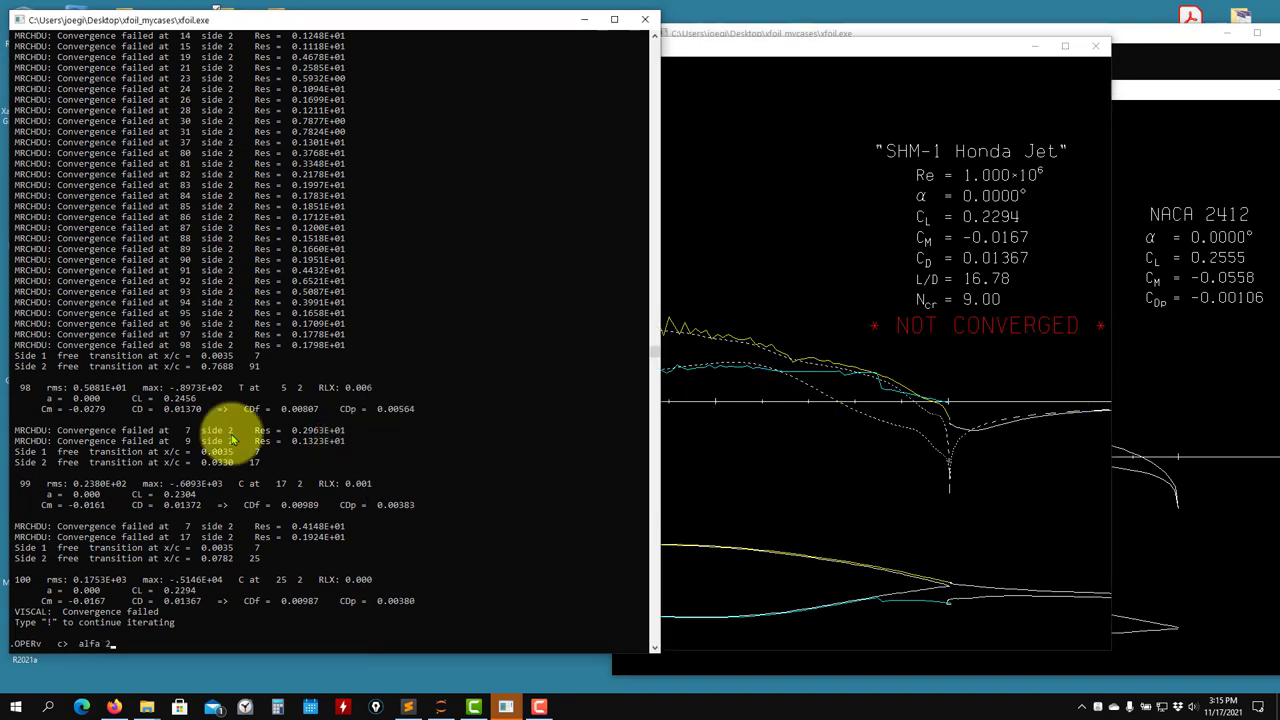
# Converge viscous alpha 2 (CL 0.3521, CD 0.01191), then return to the top level
pyautogui.write('alfa 2')
pyautogui.press('Return')
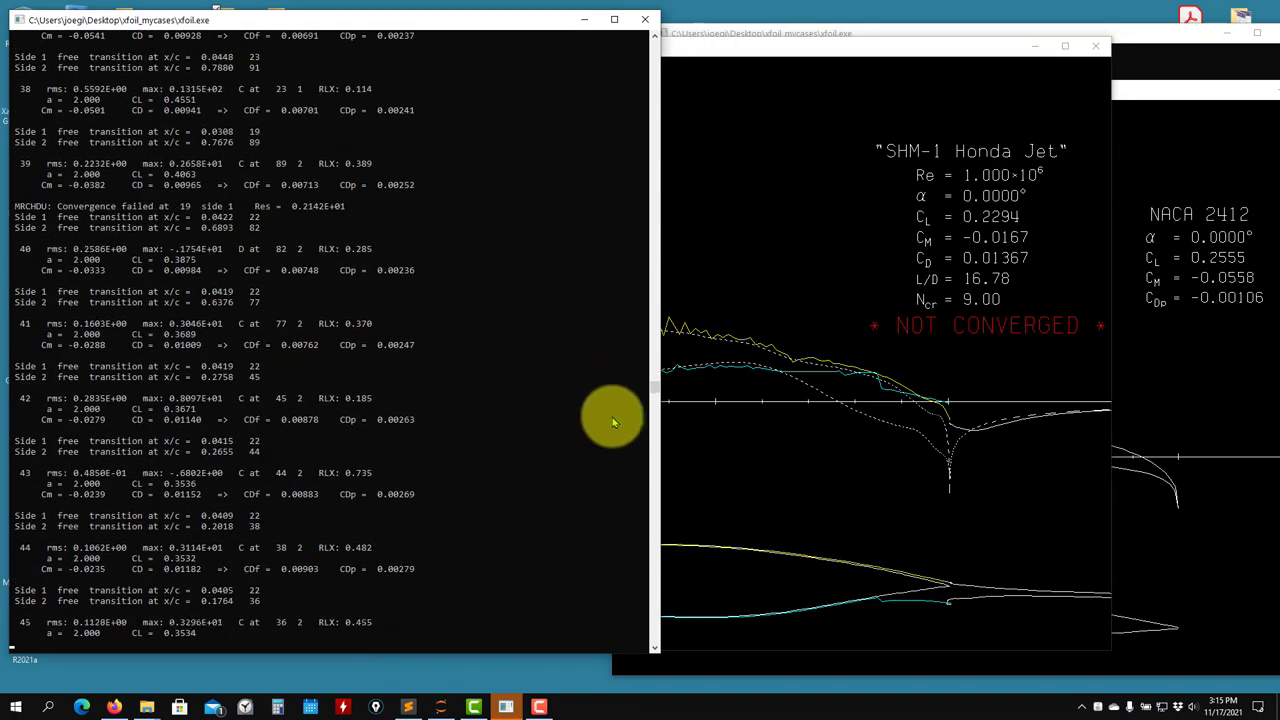
pyautogui.click(258, 420)
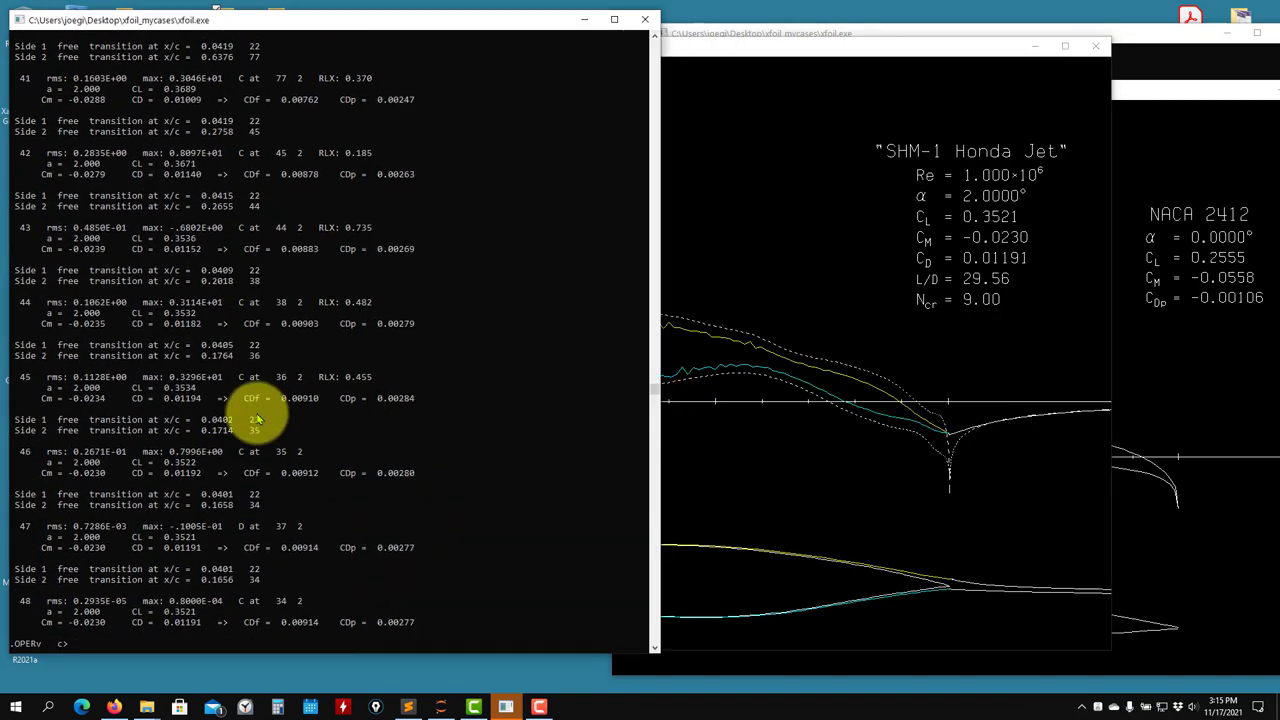
pyautogui.write('alfa ')
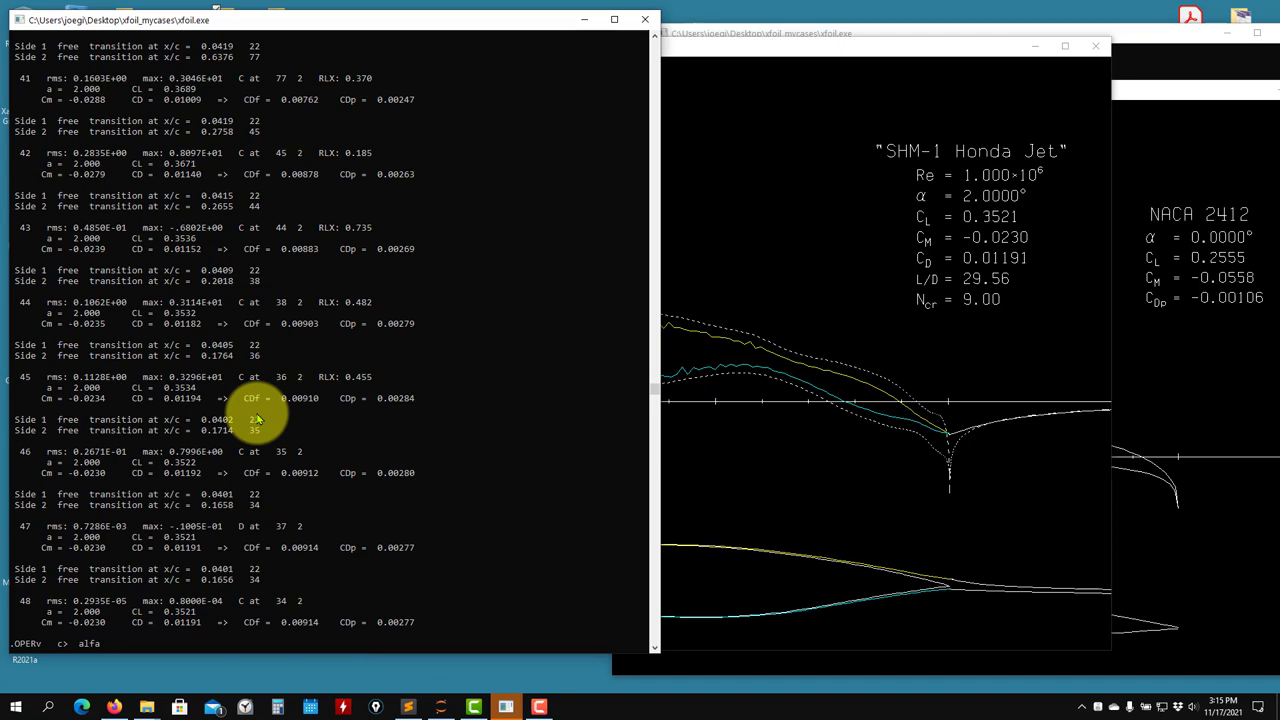
pyautogui.write('2')
pyautogui.press('Return')
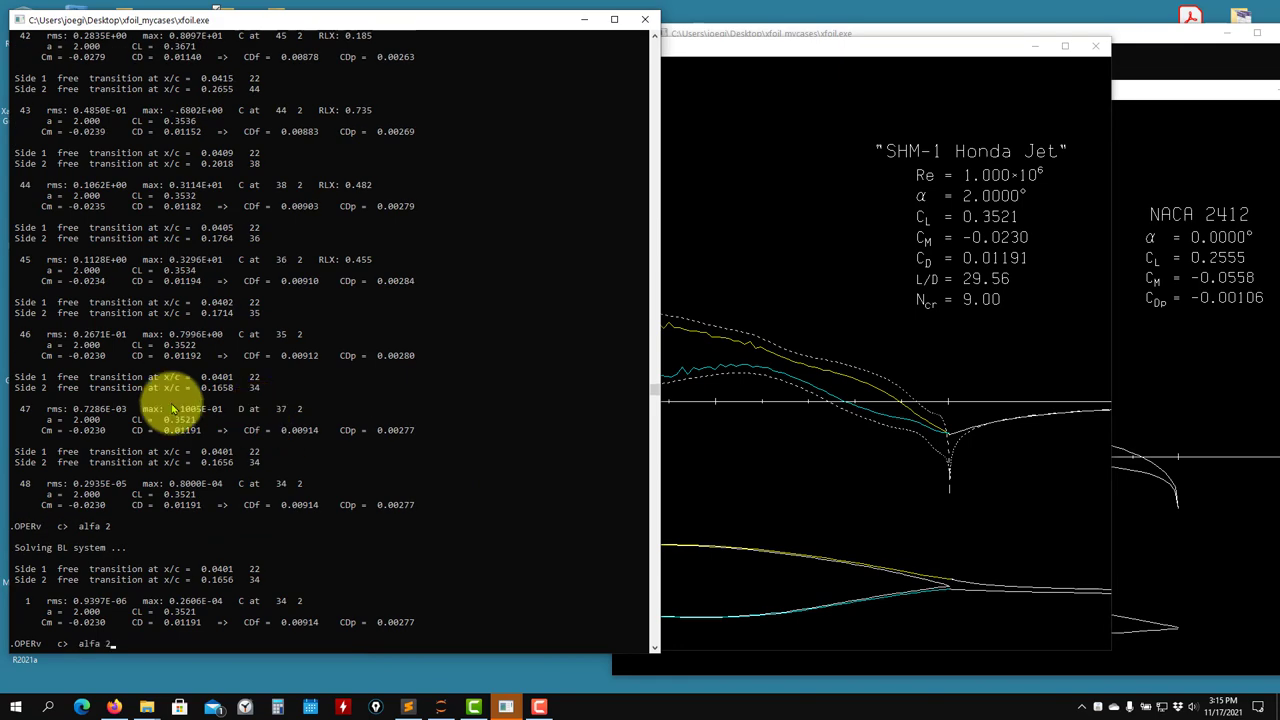
pyautogui.write('alfa 2')
pyautogui.press('Return')
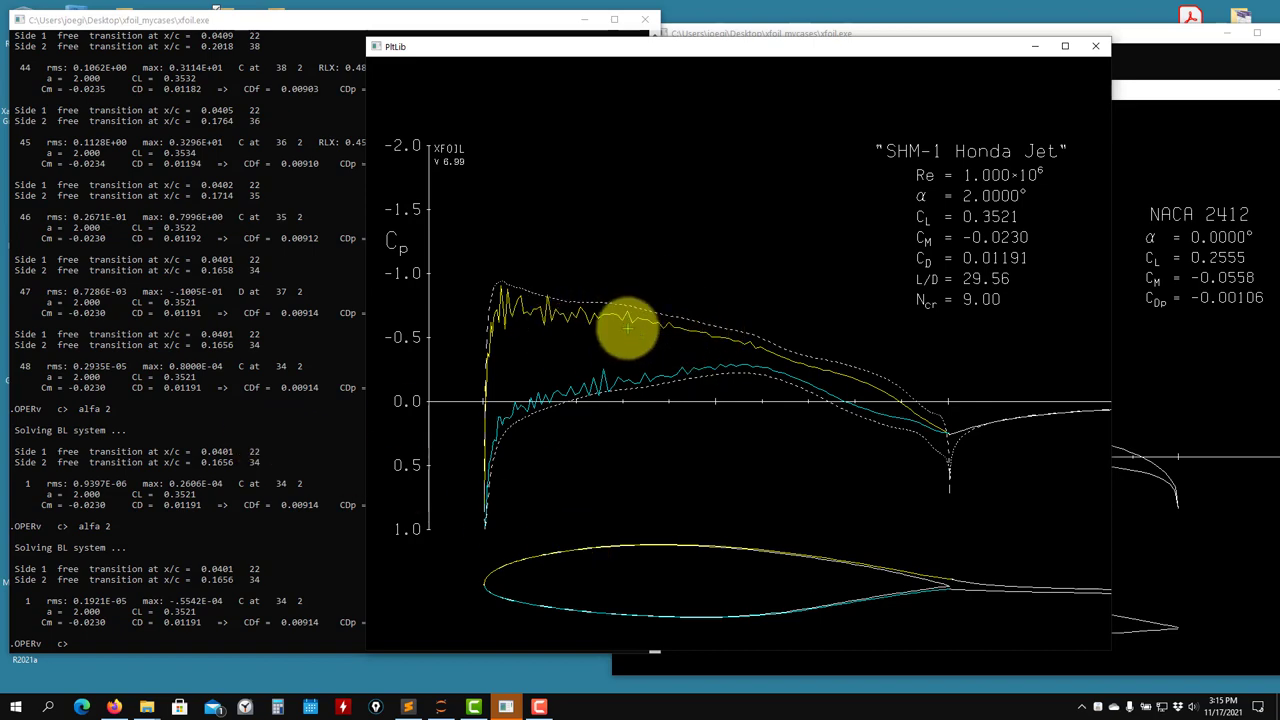
pyautogui.click(255, 443)
pyautogui.press('Return')
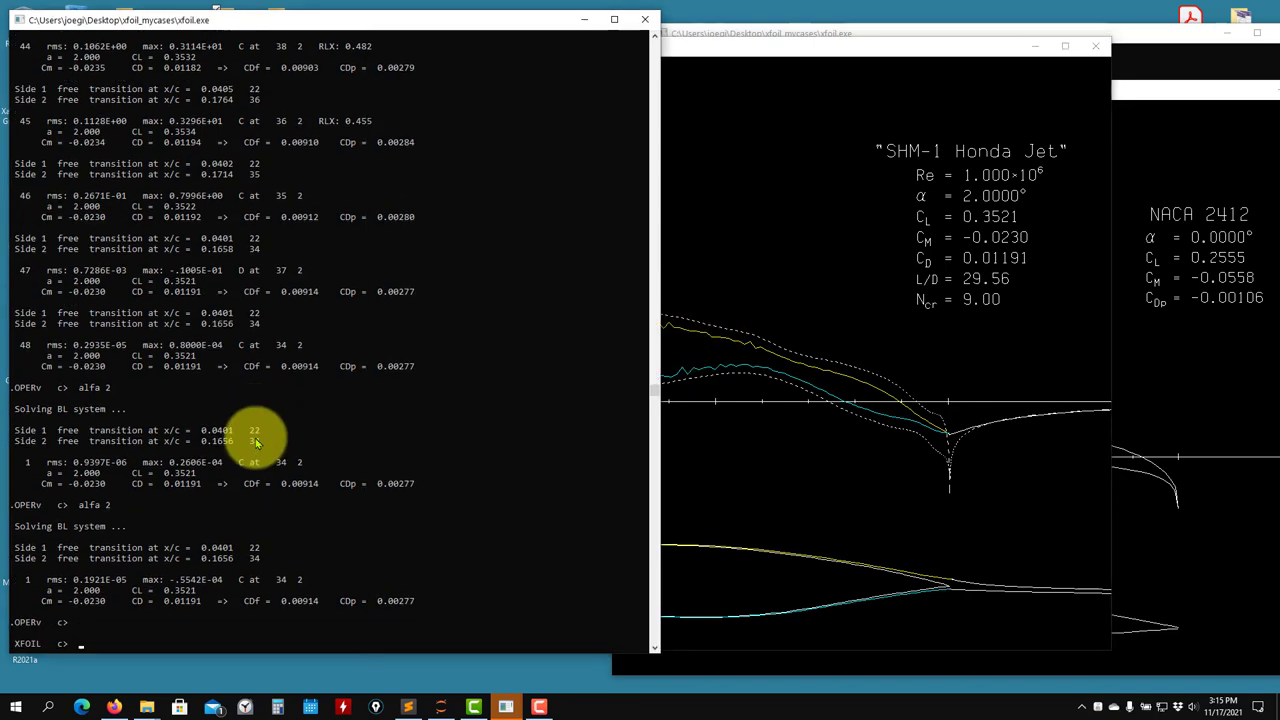
# List the top-level commands, then enter QDES to show the q/V∞ plot at alpha 2
pyautogui.write('?')
pyautogui.press('Return')
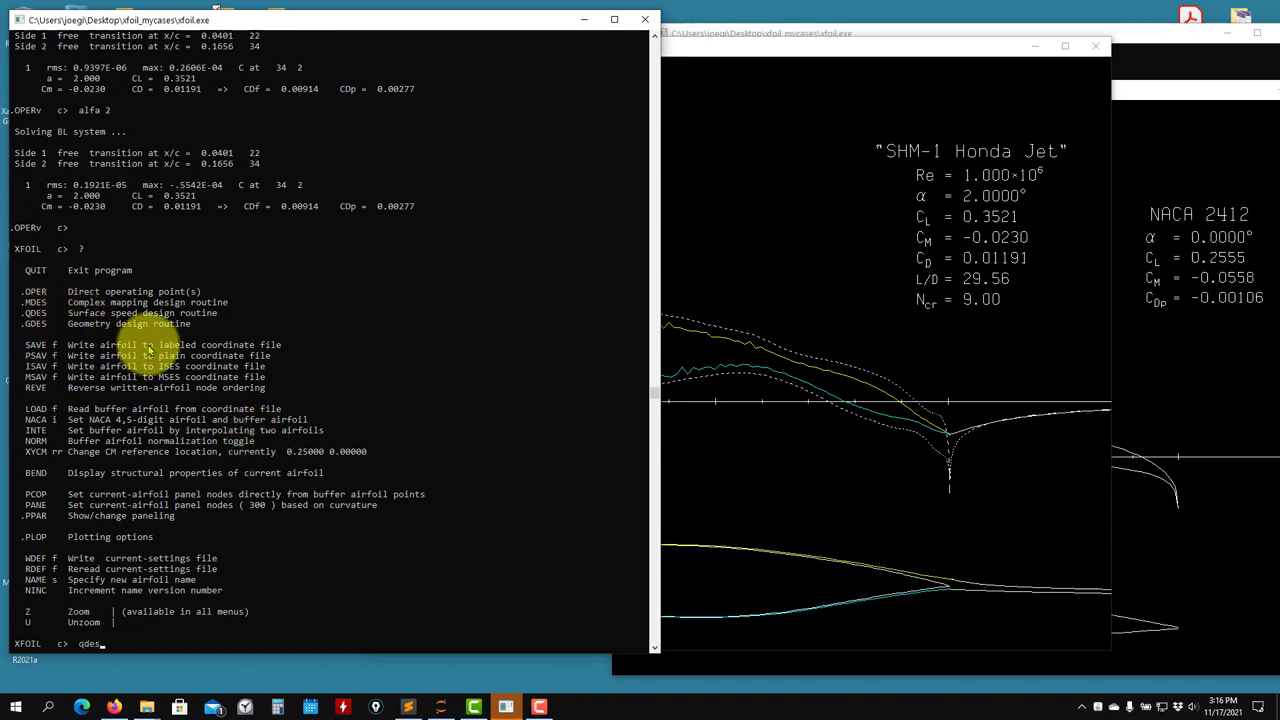
pyautogui.write('qdes')
pyautogui.press('Return')
pyautogui.click(885, 261)
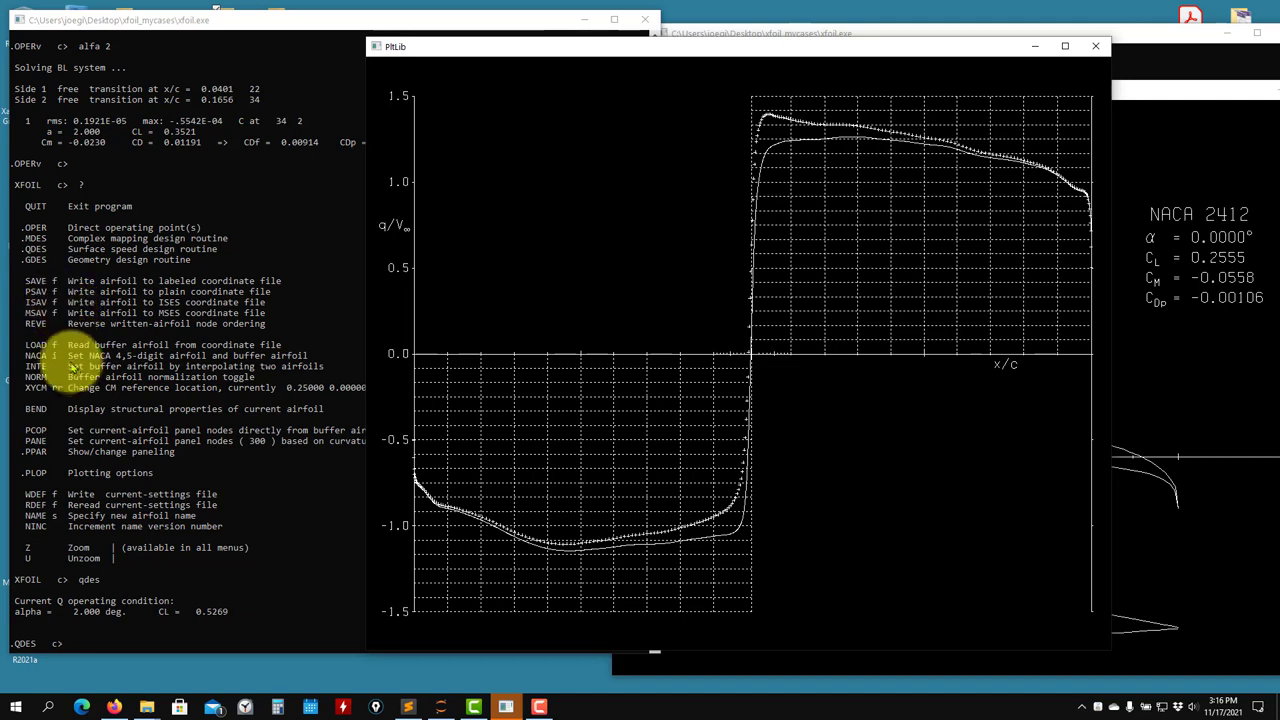
# List the QDES commands, exit QDES, and list the top-level commands
pyautogui.click(63, 430)
pyautogui.write('?')
pyautogui.press('Return')
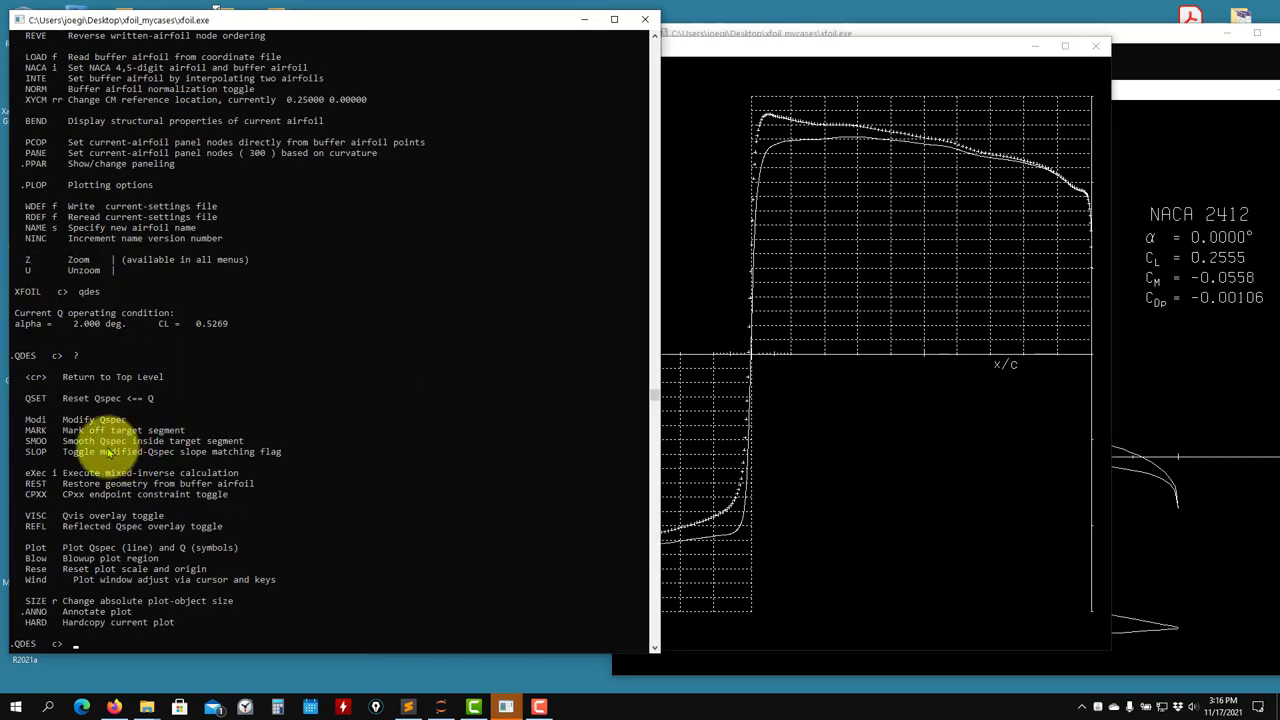
pyautogui.click(914, 143)
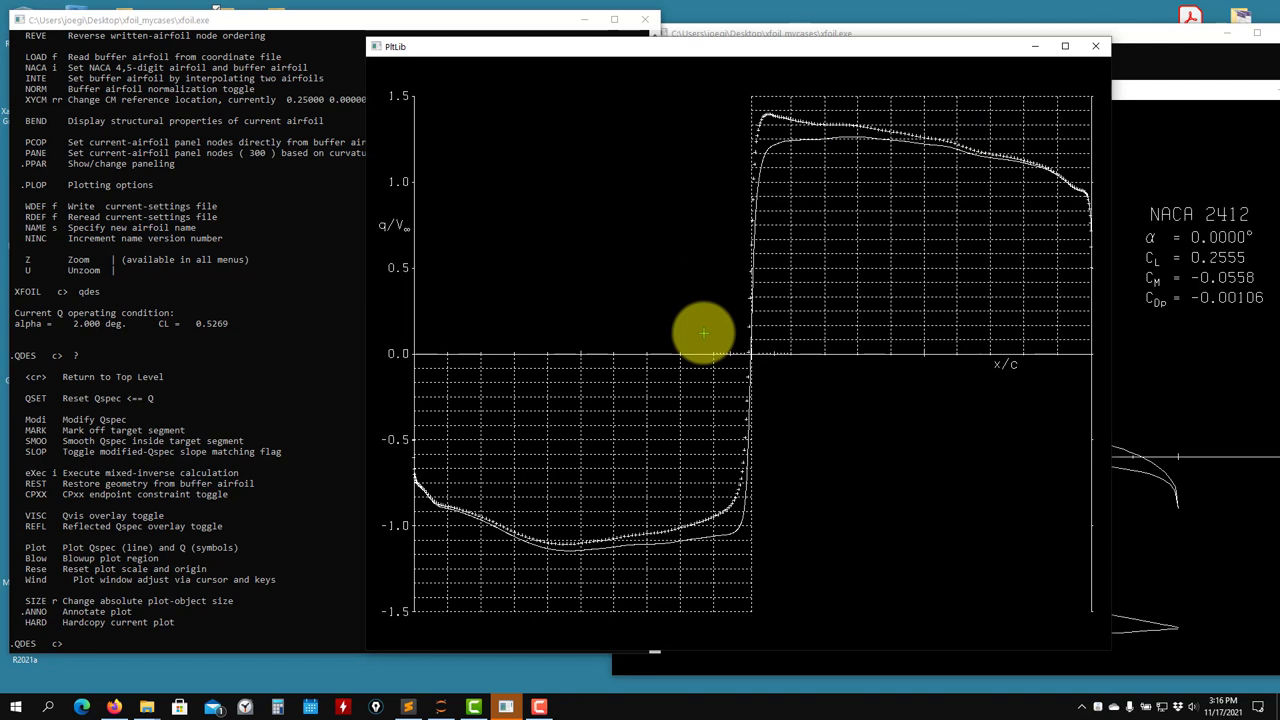
pyautogui.click(240, 392)
pyautogui.press('Return')
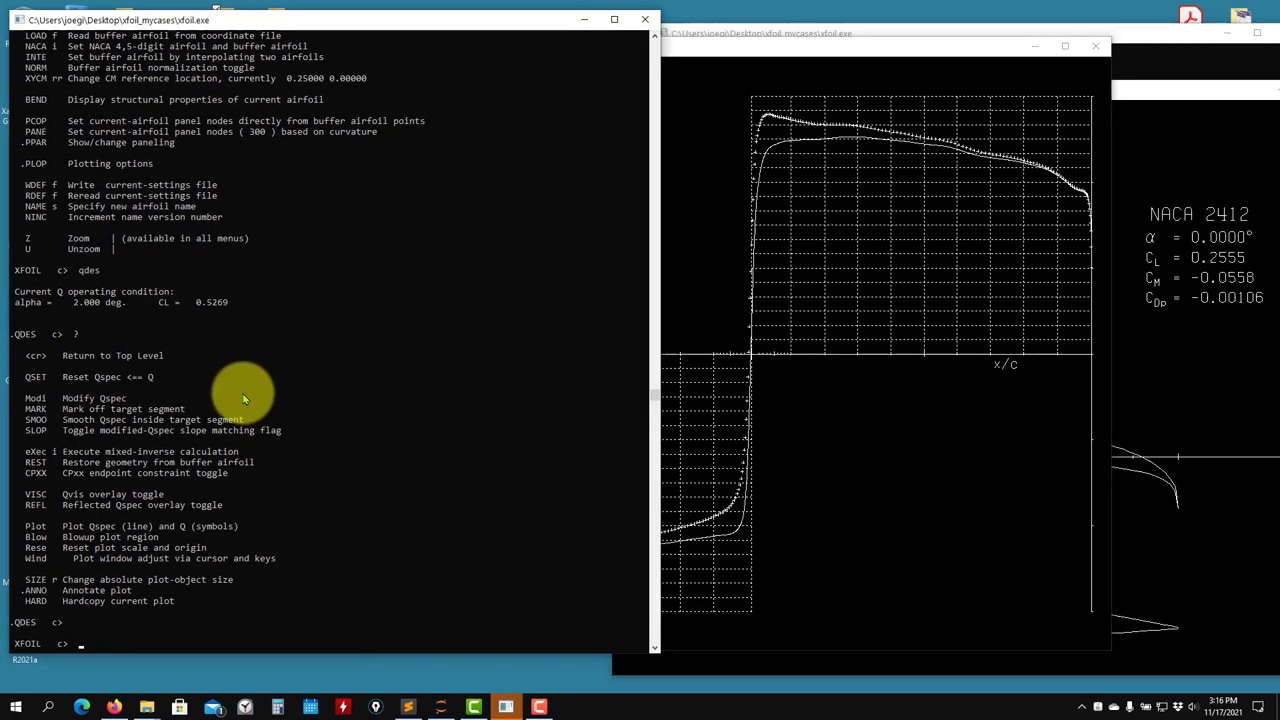
pyautogui.write('?')
pyautogui.press('Return')
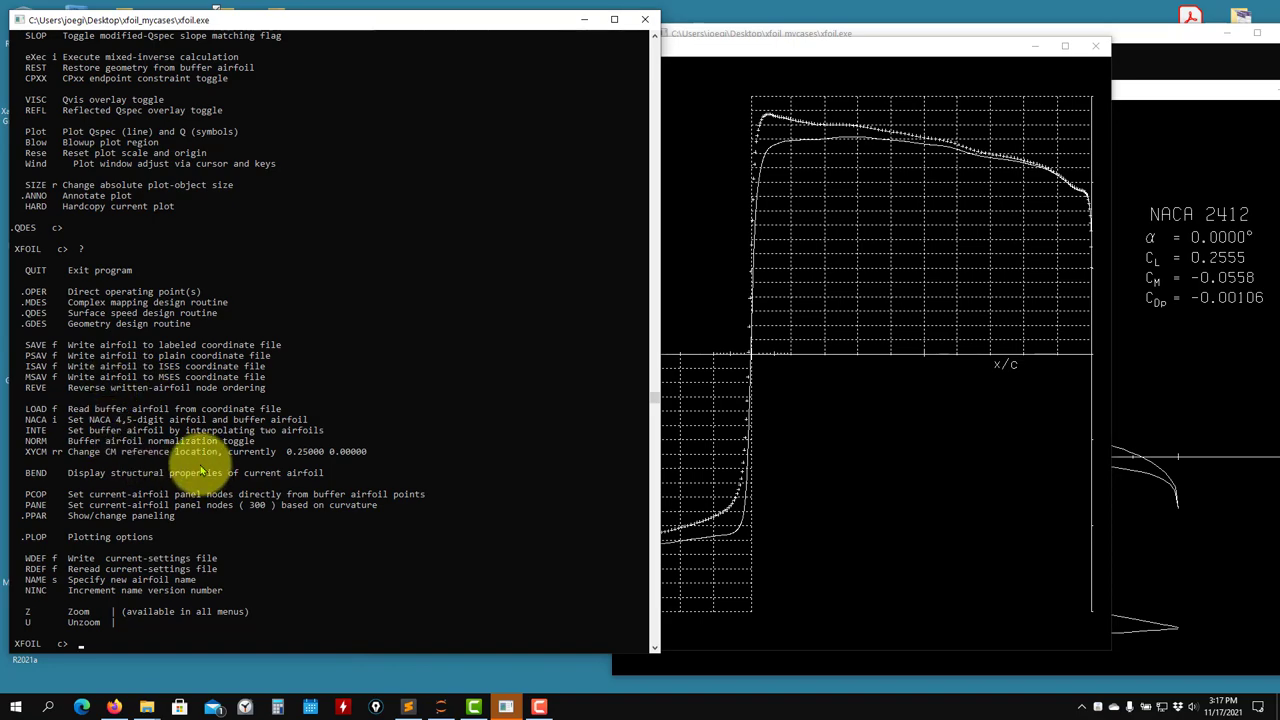
# Glance through xfoil_doc.txt in Sublime Text, then close it
pyautogui.click(408, 707)
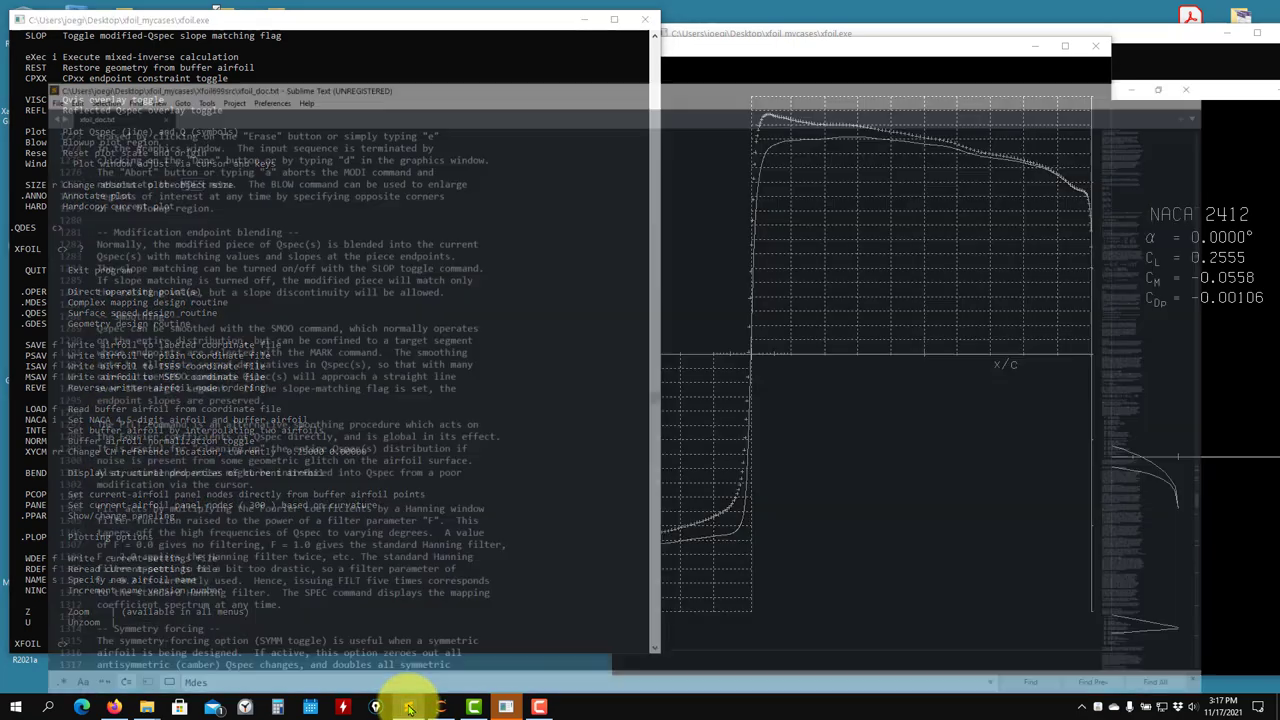
pyautogui.scroll(-20, 766, 294)
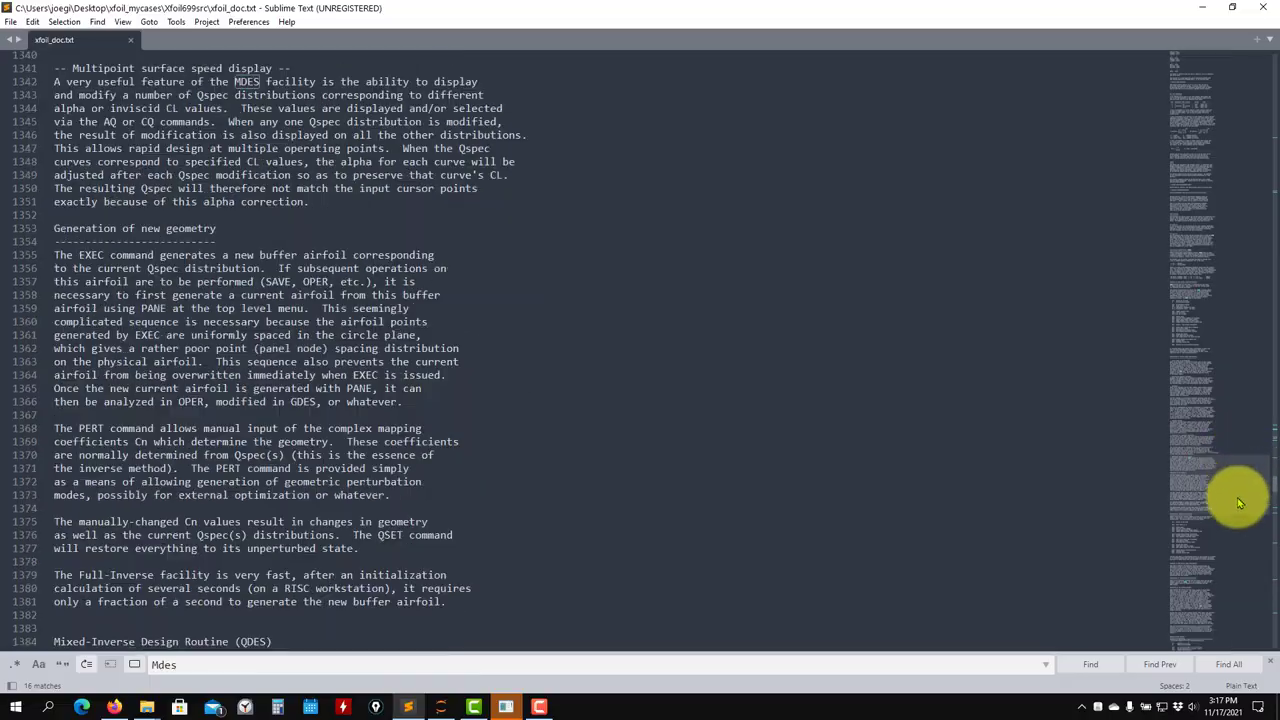
pyautogui.moveTo(1238, 503); pyautogui.dragTo(1216, 186)
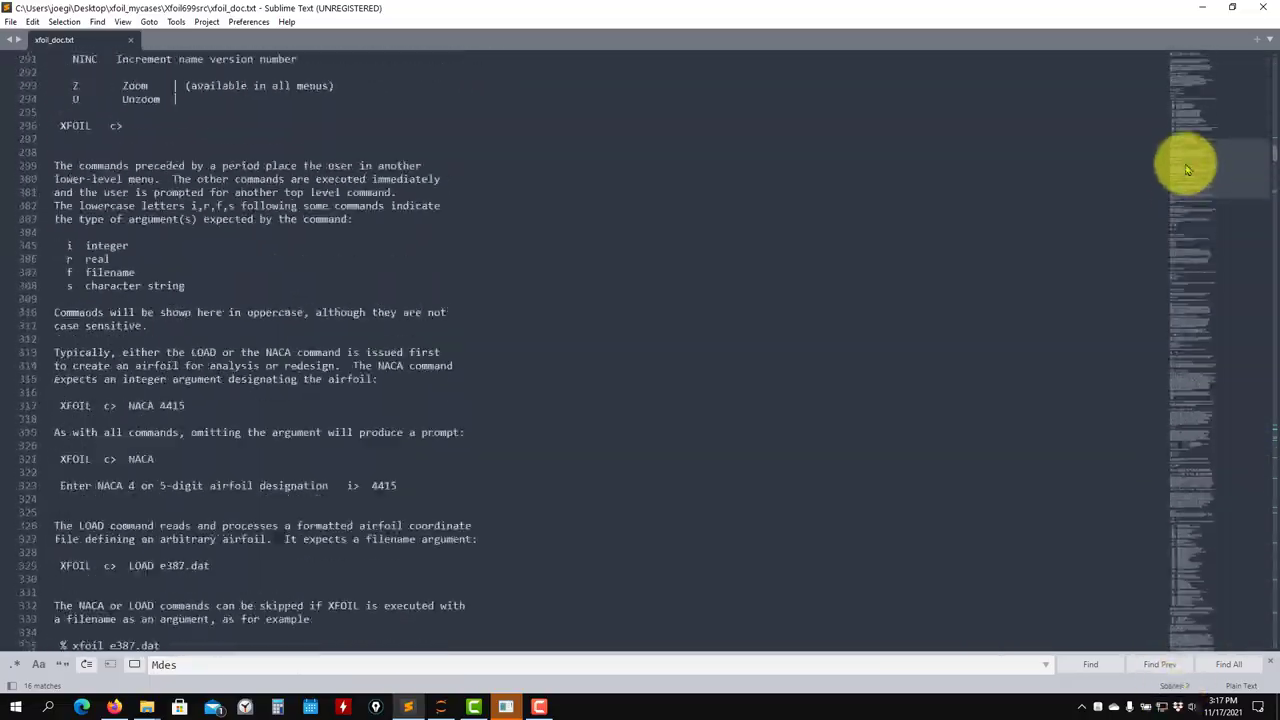
pyautogui.moveTo(1186, 163); pyautogui.dragTo(1257, 63)
pyautogui.click(1262, 8)
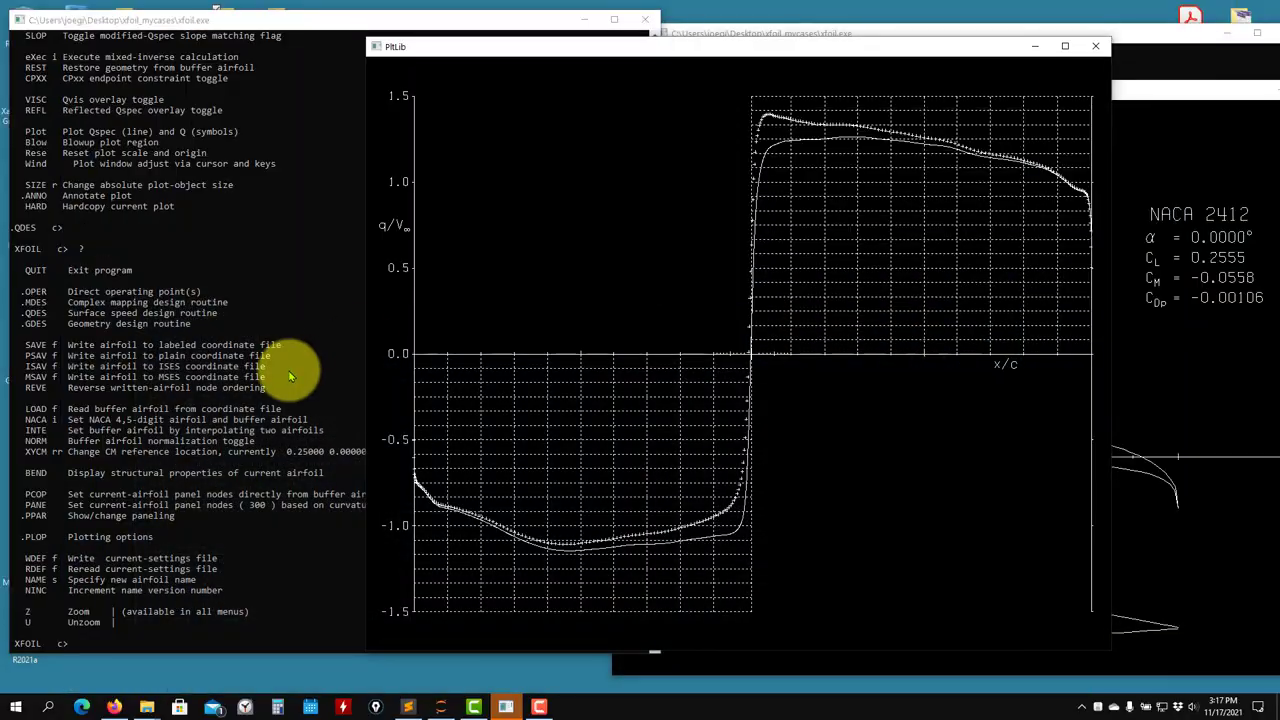
# Shift the speed plot window left and down, then bring up the my_airfoils Explorer window
pyautogui.click(232, 385)
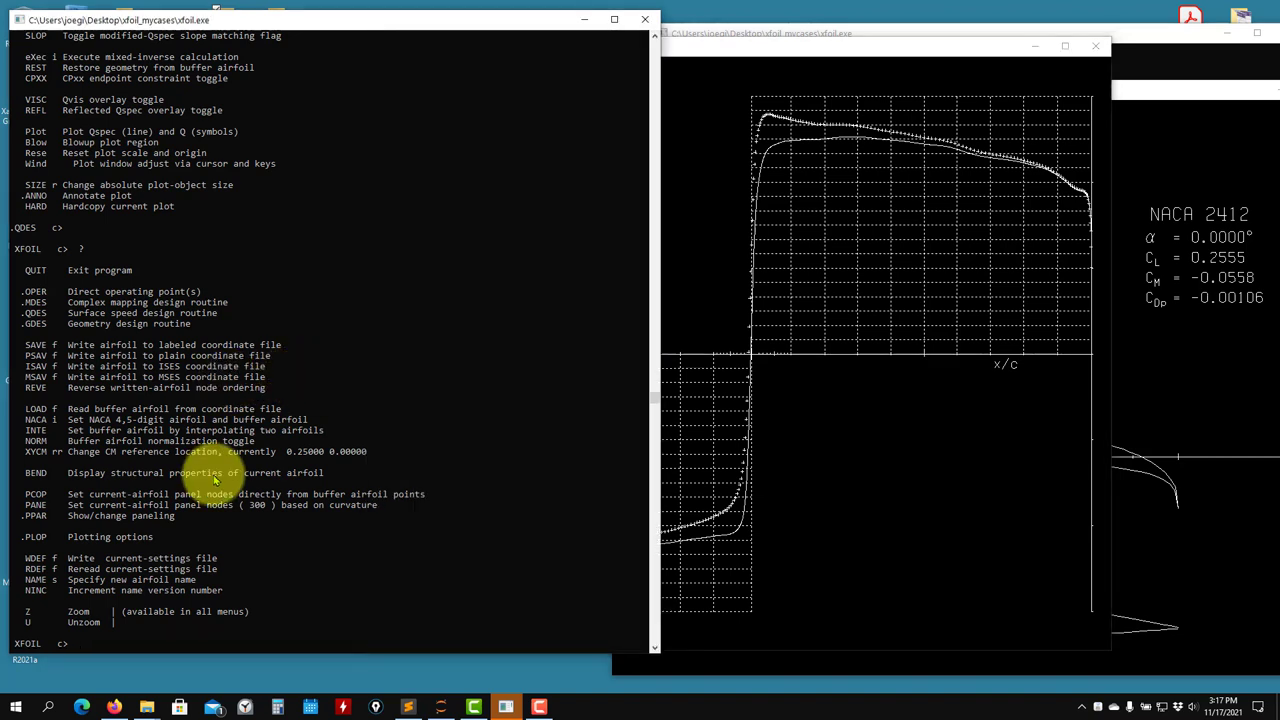
pyautogui.click(802, 471)
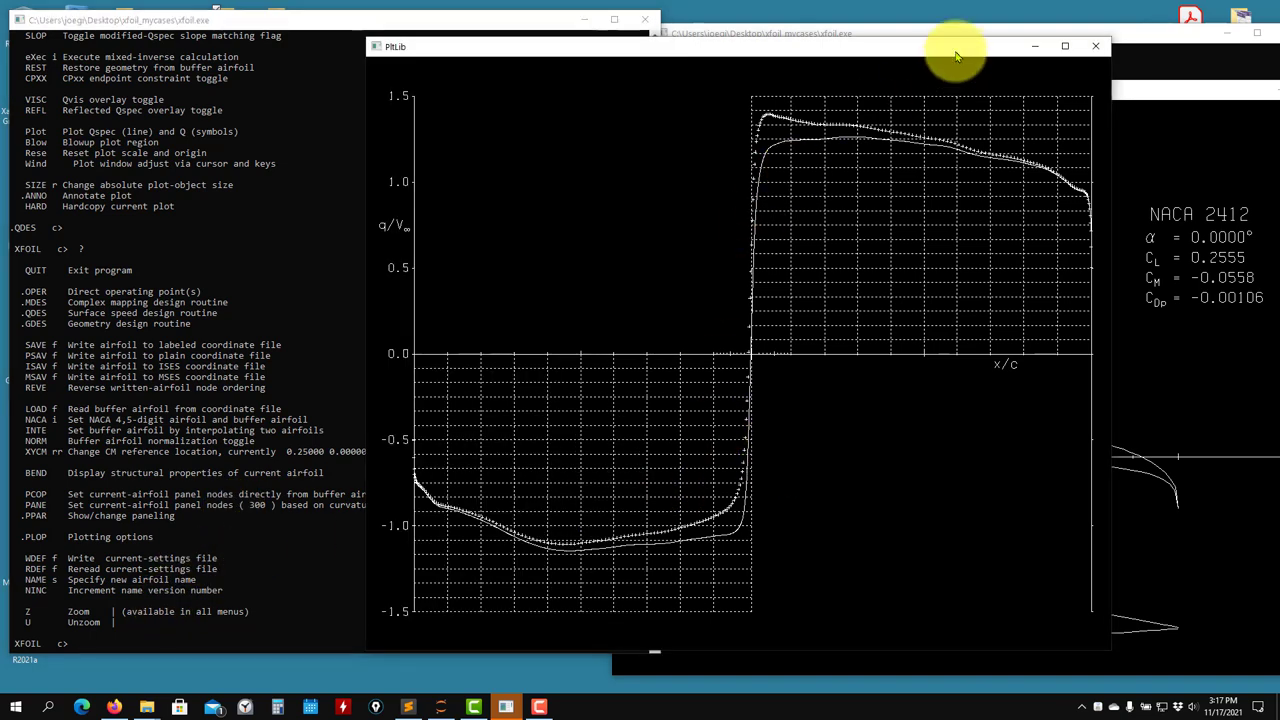
pyautogui.moveTo(955, 55); pyautogui.dragTo(851, 86)
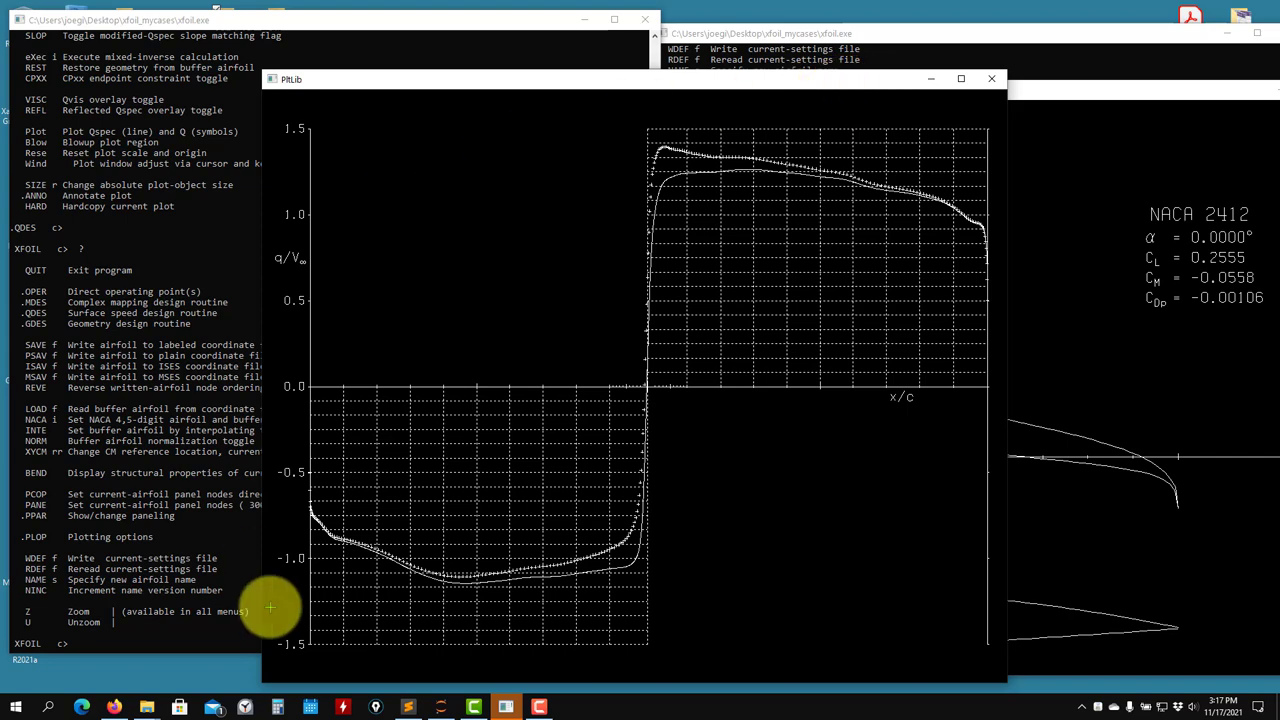
pyautogui.click(146, 700)
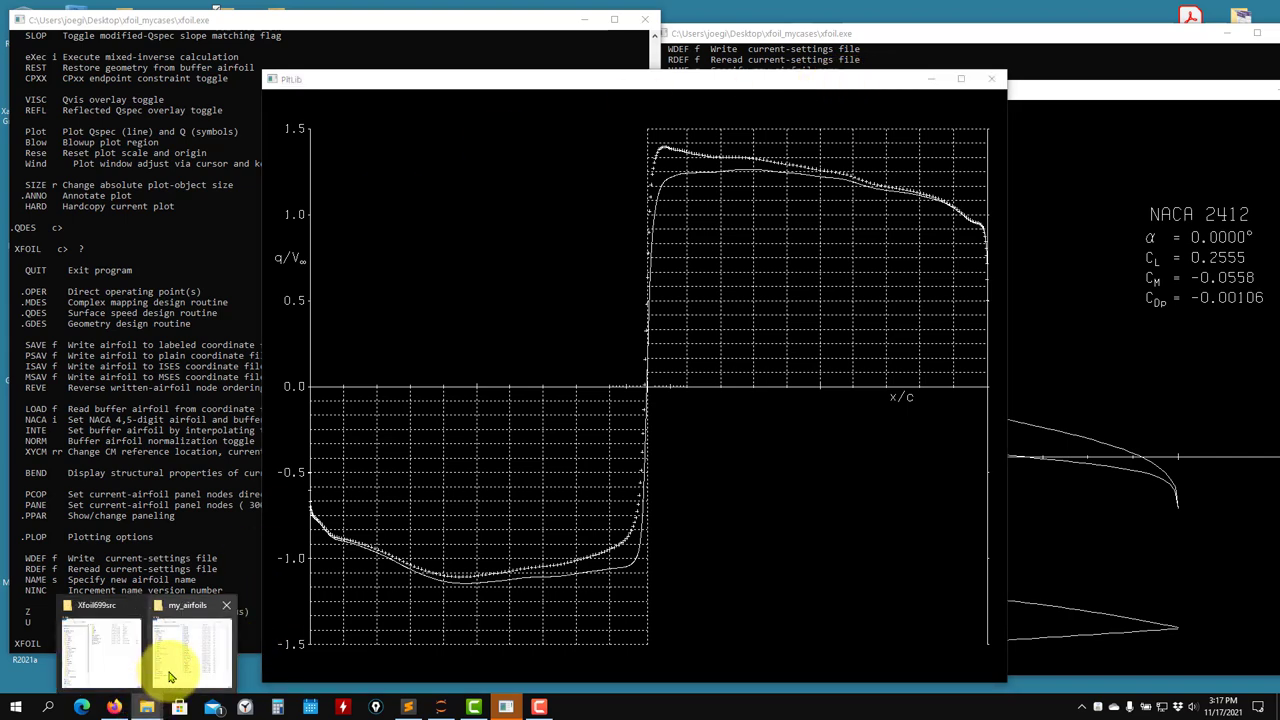
pyautogui.click(170, 677)
# Go up to xfoil_mycases, open my_outputs, and minimize File Explorer
pyautogui.click(67, 49)
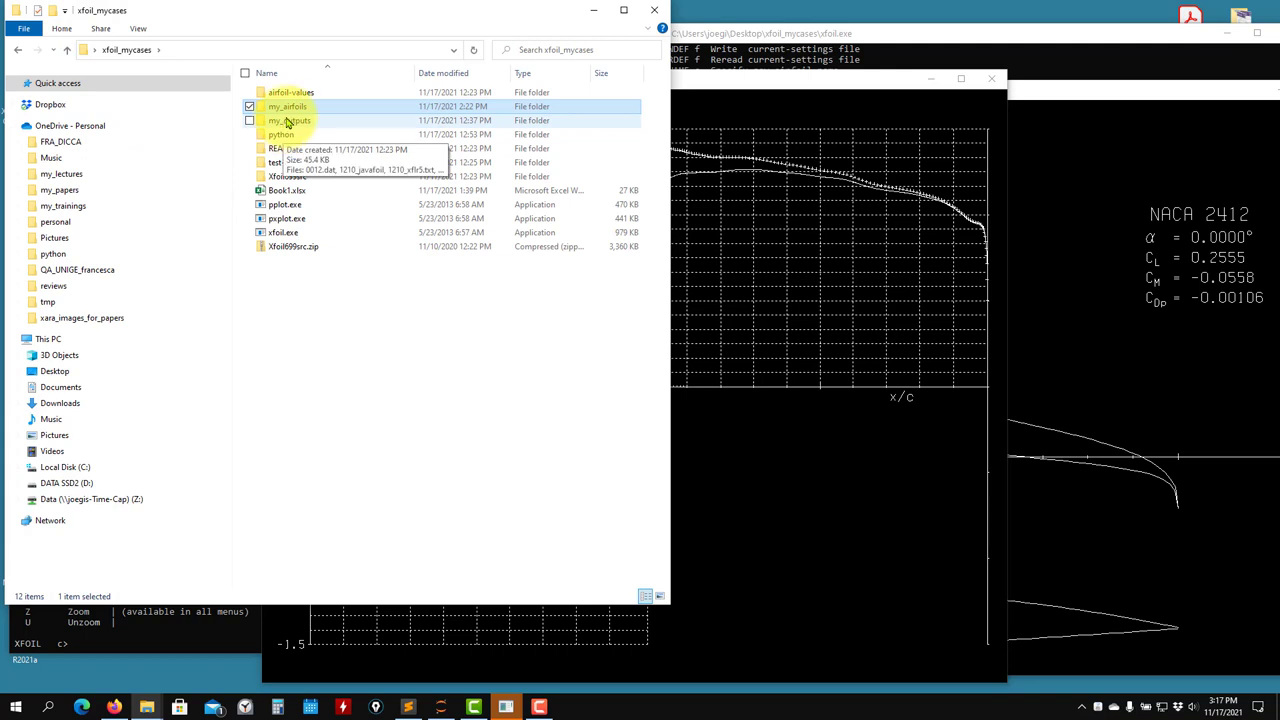
pyautogui.click(289, 122)
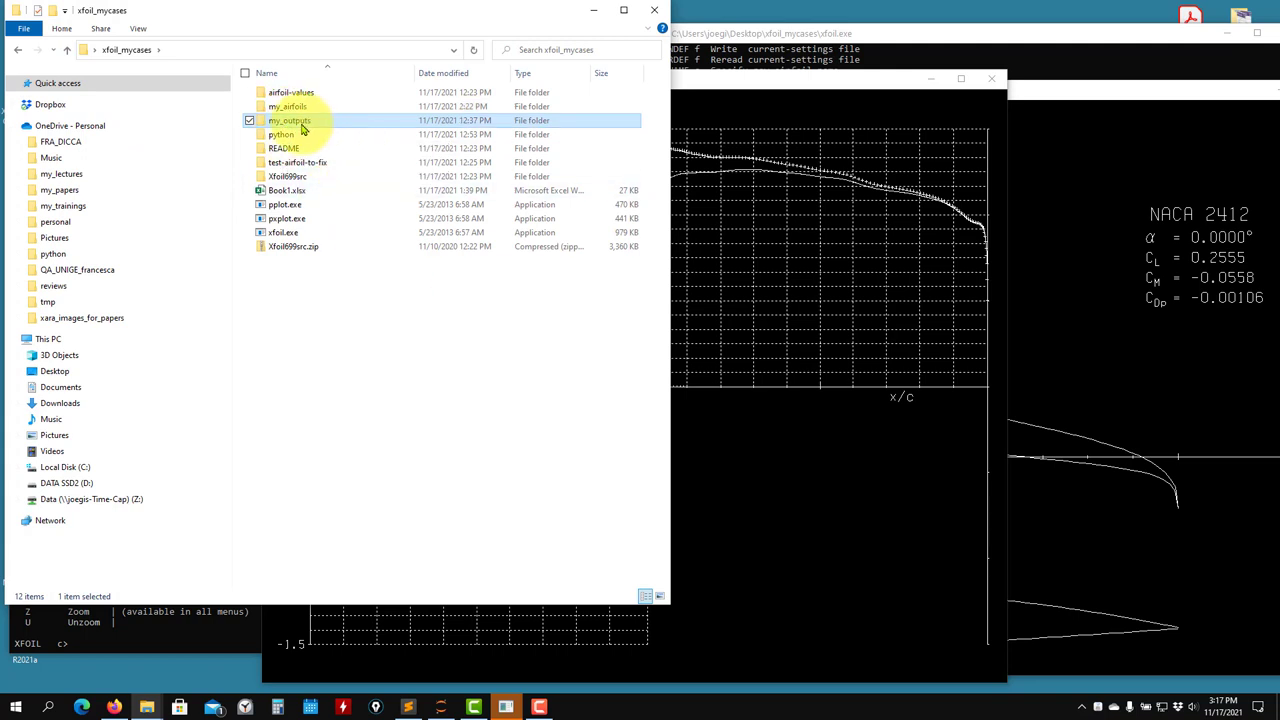
pyautogui.doubleClick(303, 127)
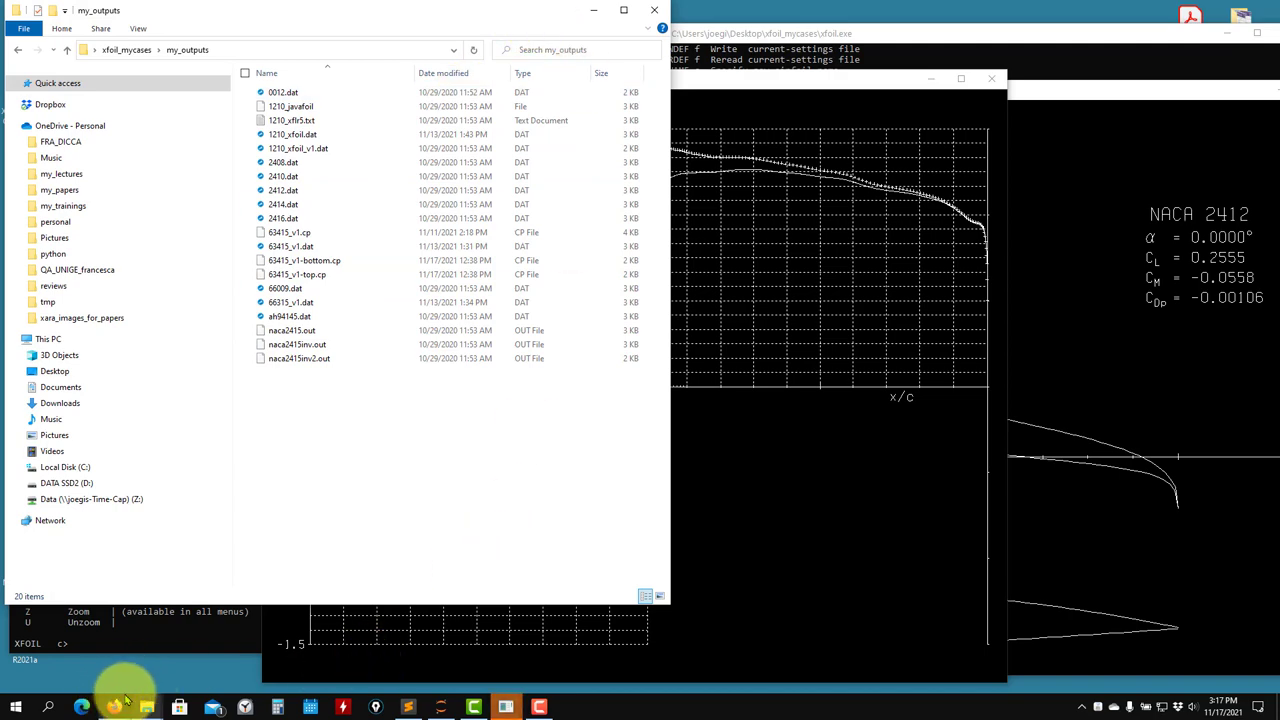
pyautogui.click(593, 10)
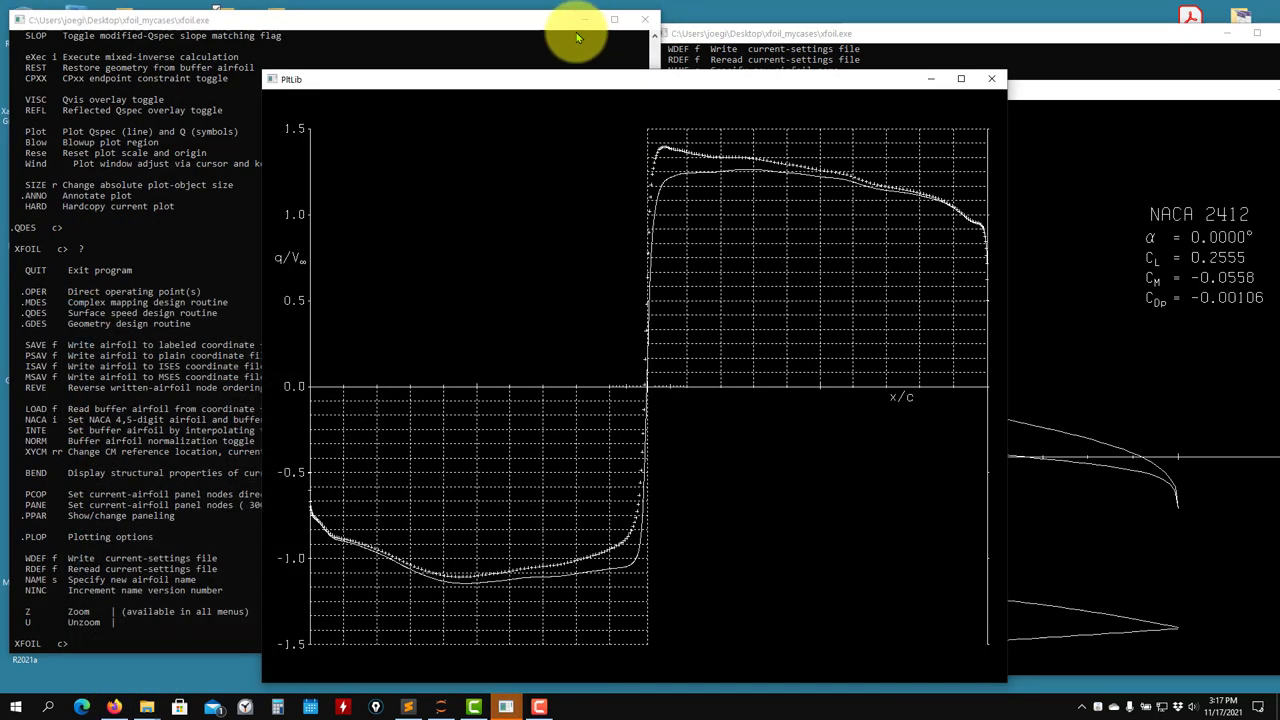